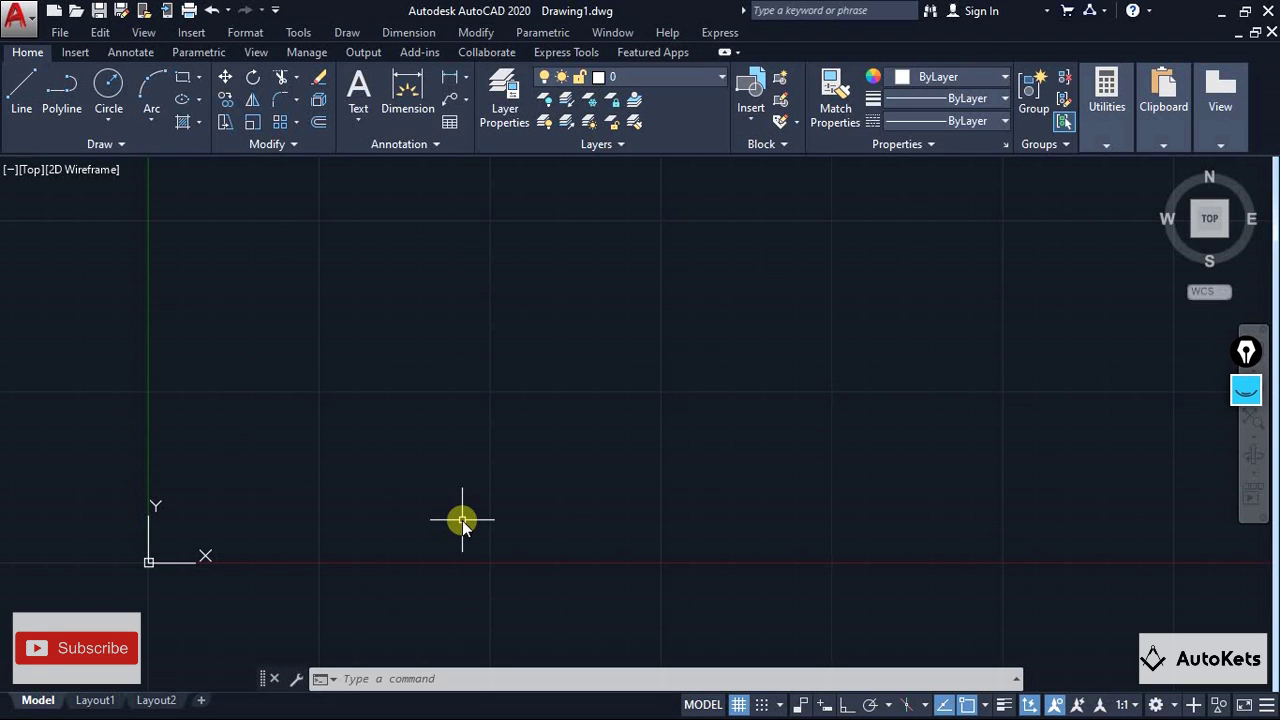
# Draw a closed trapezoid from four connected lines, with its shorter edge above the longer base.
pyautogui.click(22, 90)
pyautogui.click(405, 468)
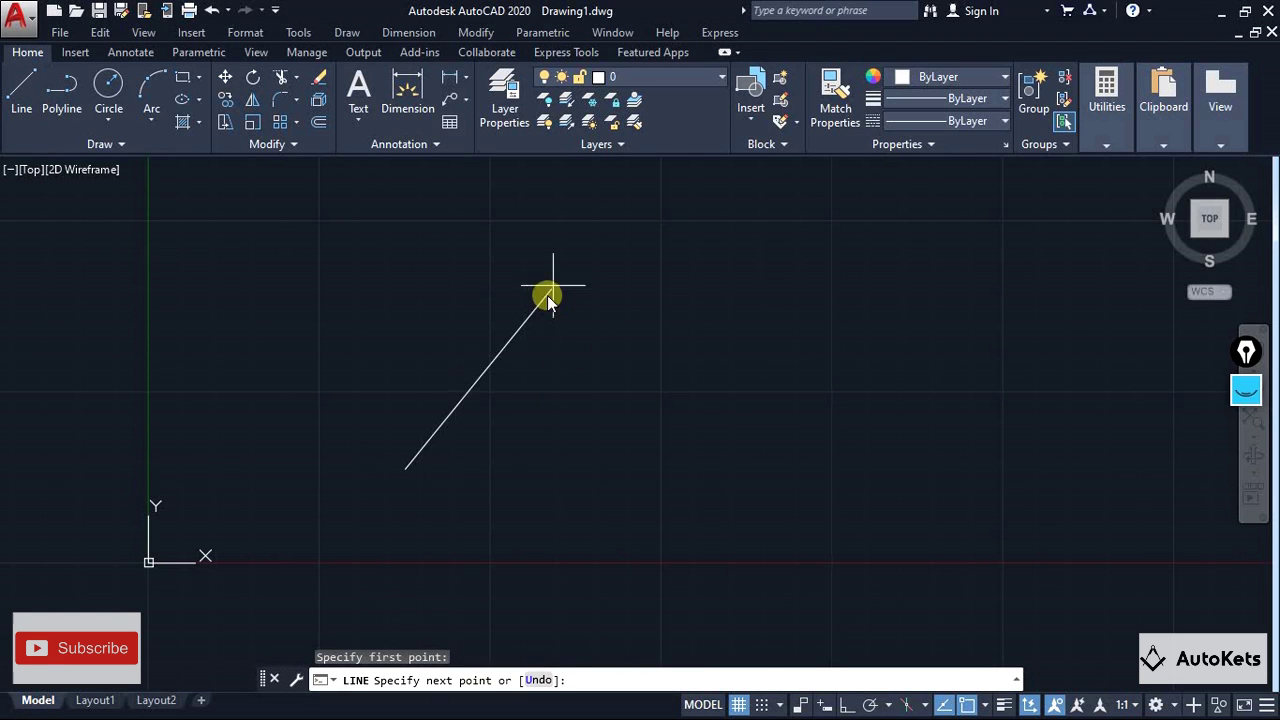
pyautogui.click(568, 260)
pyautogui.click(862, 260)
pyautogui.click(1005, 477)
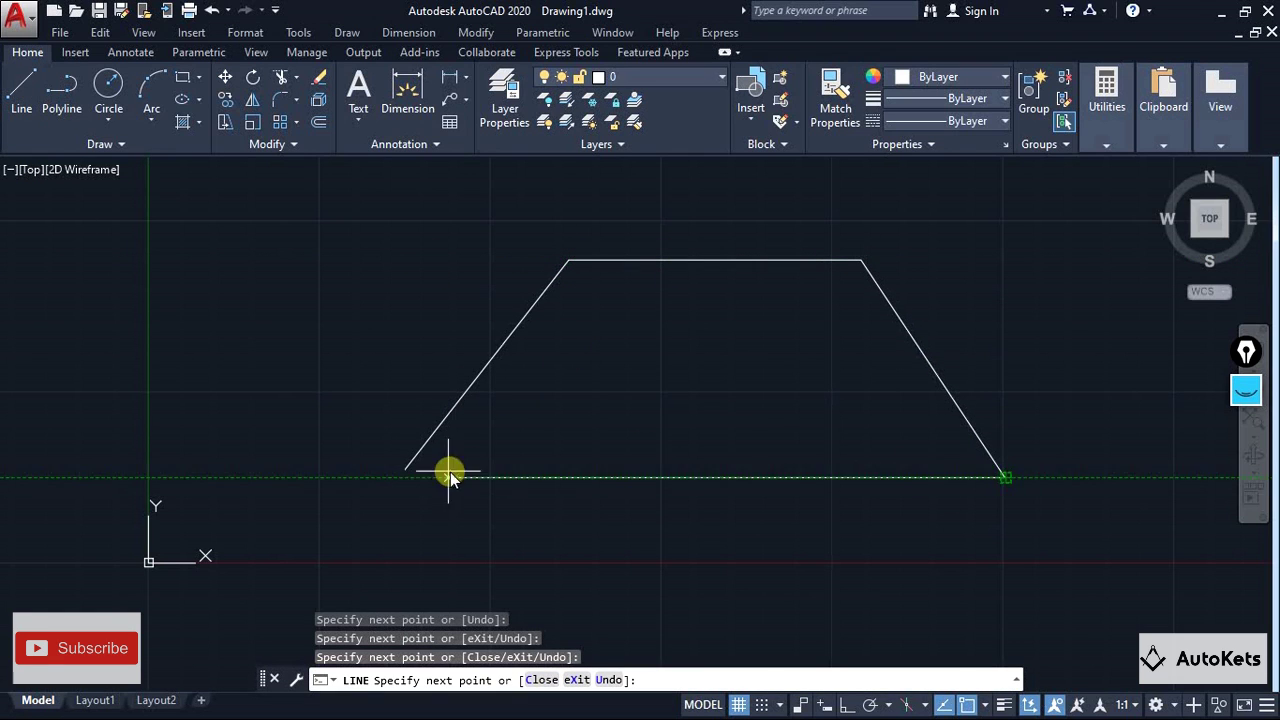
pyautogui.click(405, 468)
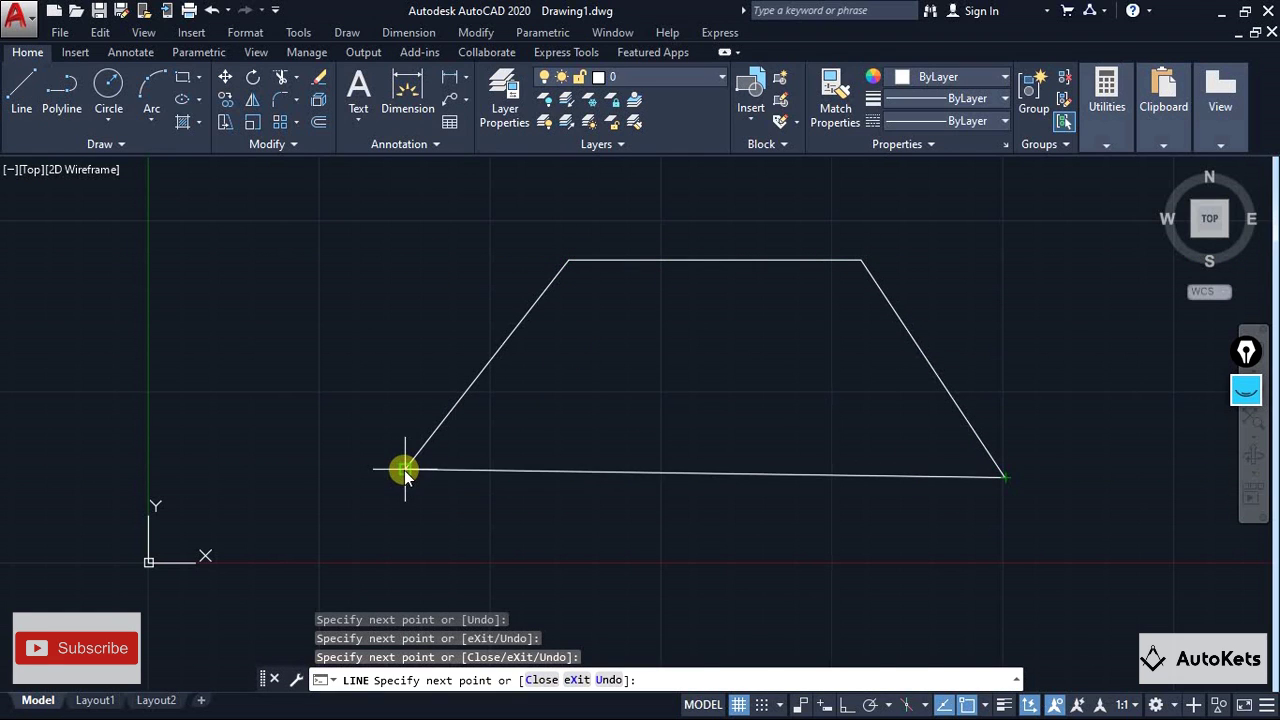
# Trace overlapping duplicate lines over the trapezoid's two slanted sides, its upper edge and part of its base.
pyautogui.click(565, 264)
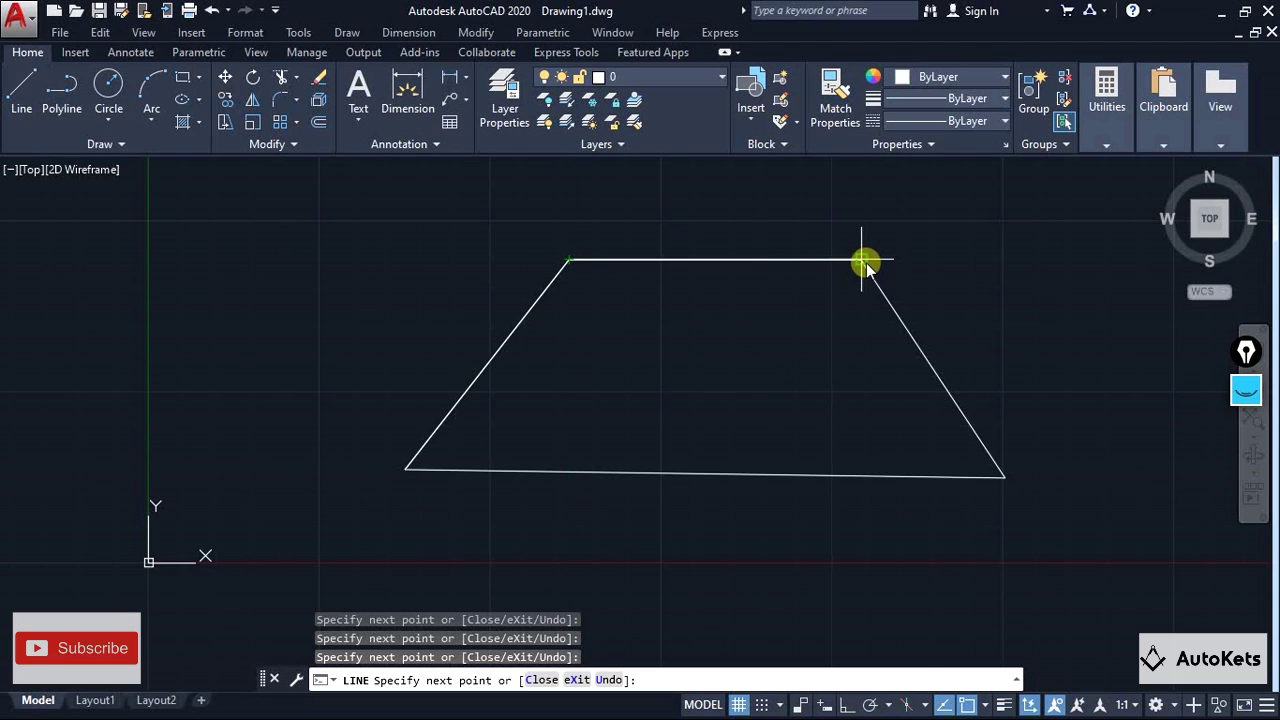
pyautogui.click(863, 261)
pyautogui.click(992, 461)
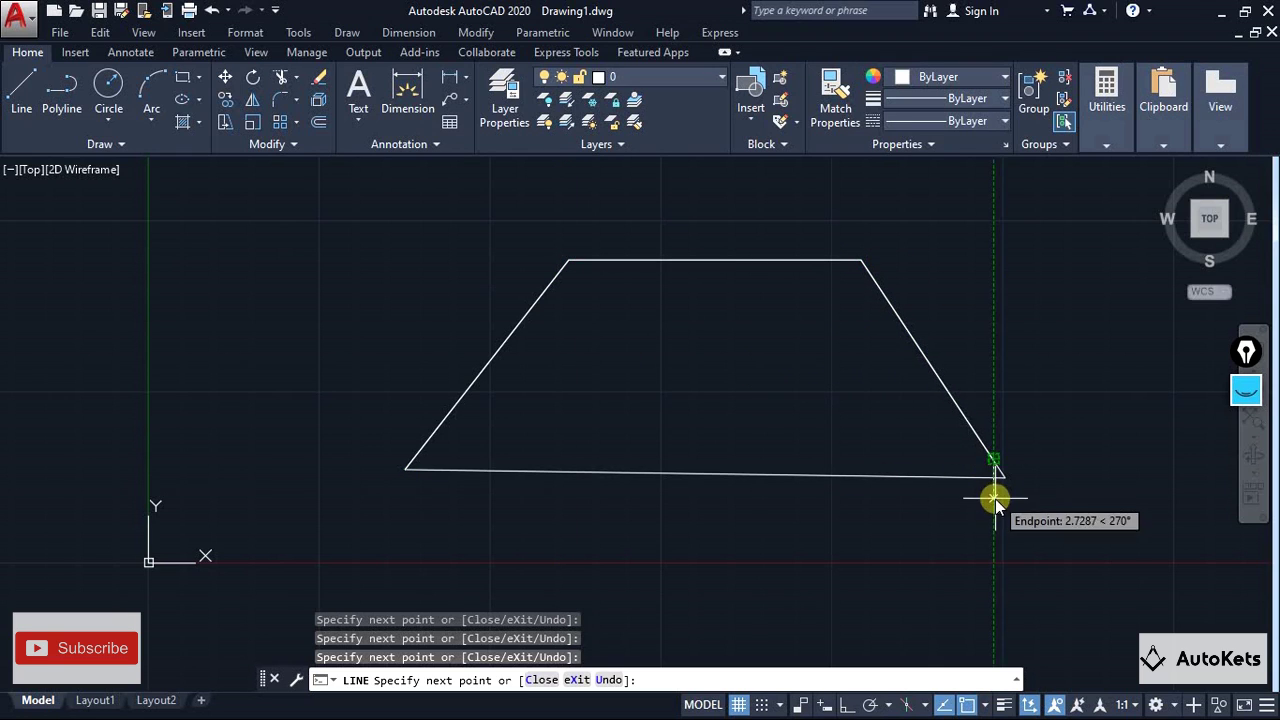
pyautogui.click(1009, 480)
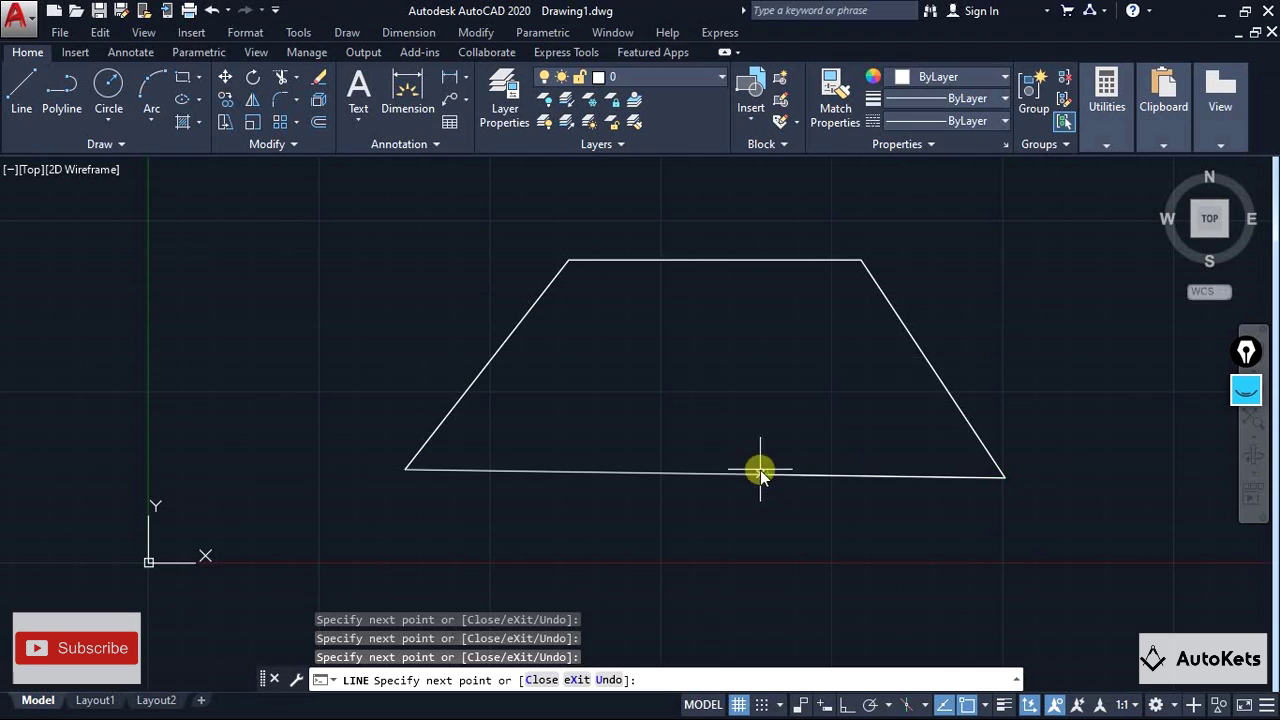
pyautogui.click(512, 472)
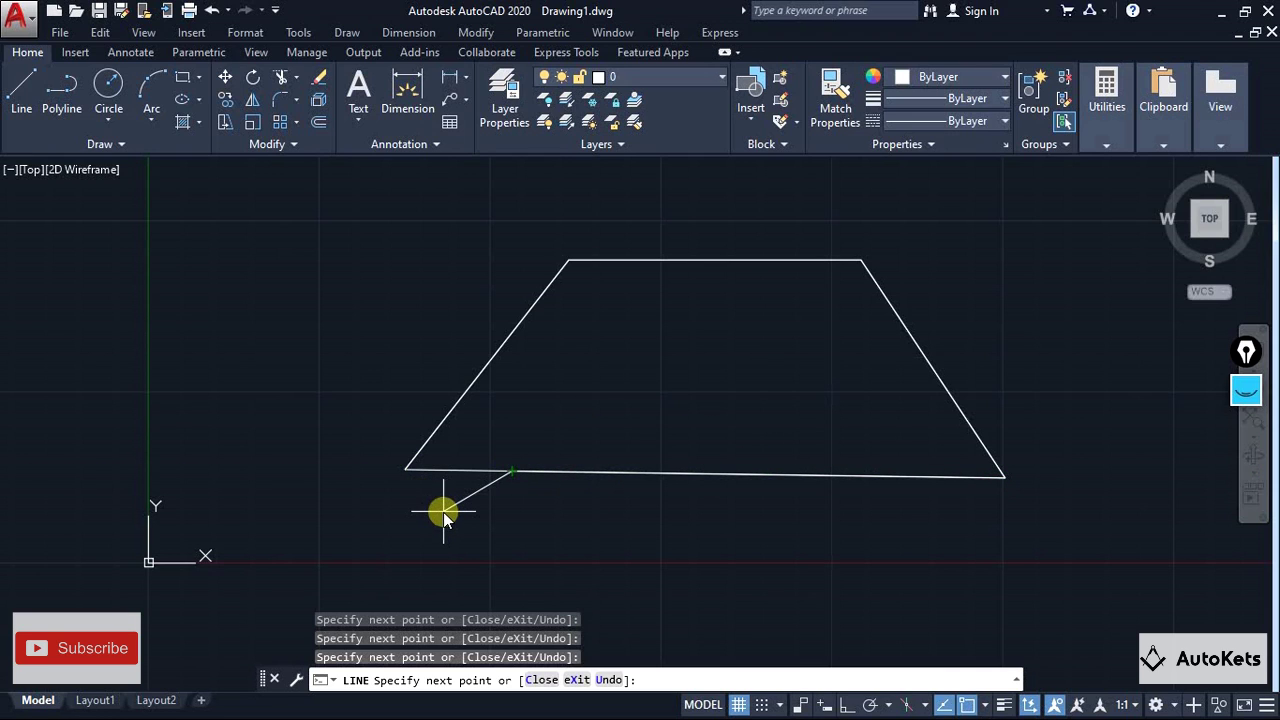
pyautogui.press('Escape')
# Check which overlapping lines can be selected on the trapezoid's base, leaving nothing selected.
pyautogui.click(586, 471)
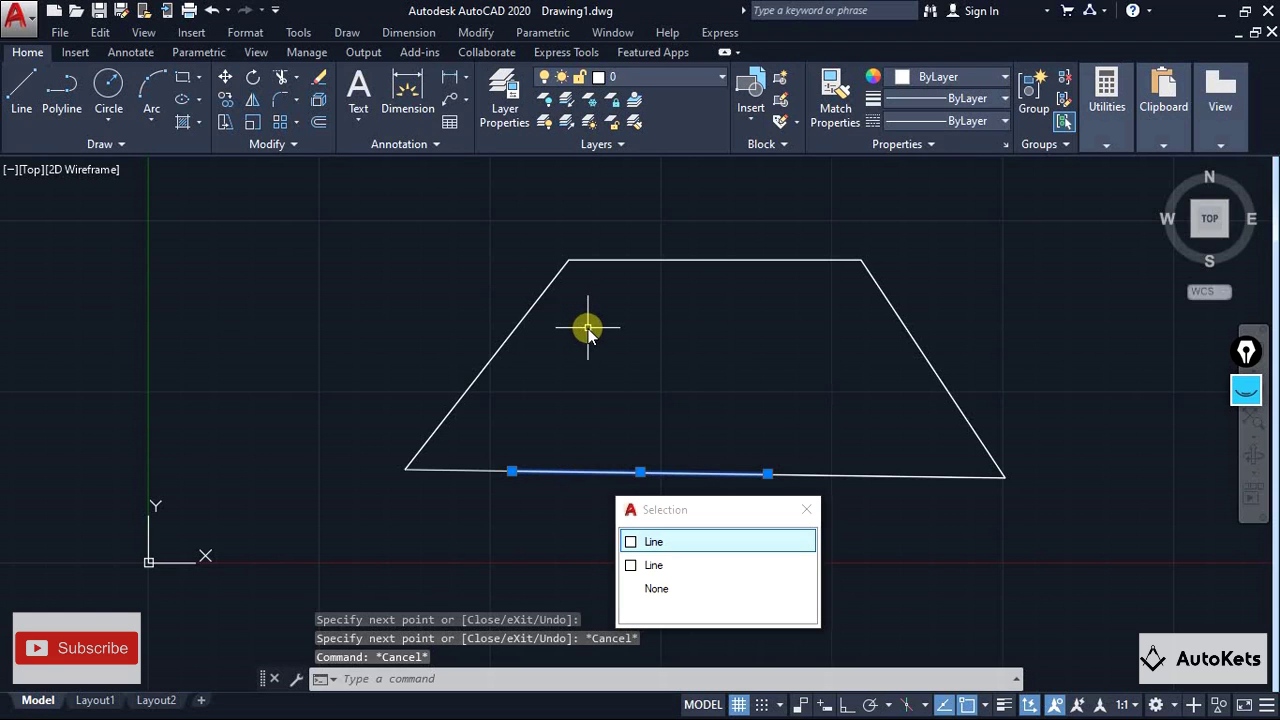
pyautogui.press('Escape')
pyautogui.press('Escape')
pyautogui.moveTo(557, 350); pyautogui.dragTo(504, 388, button='middle')
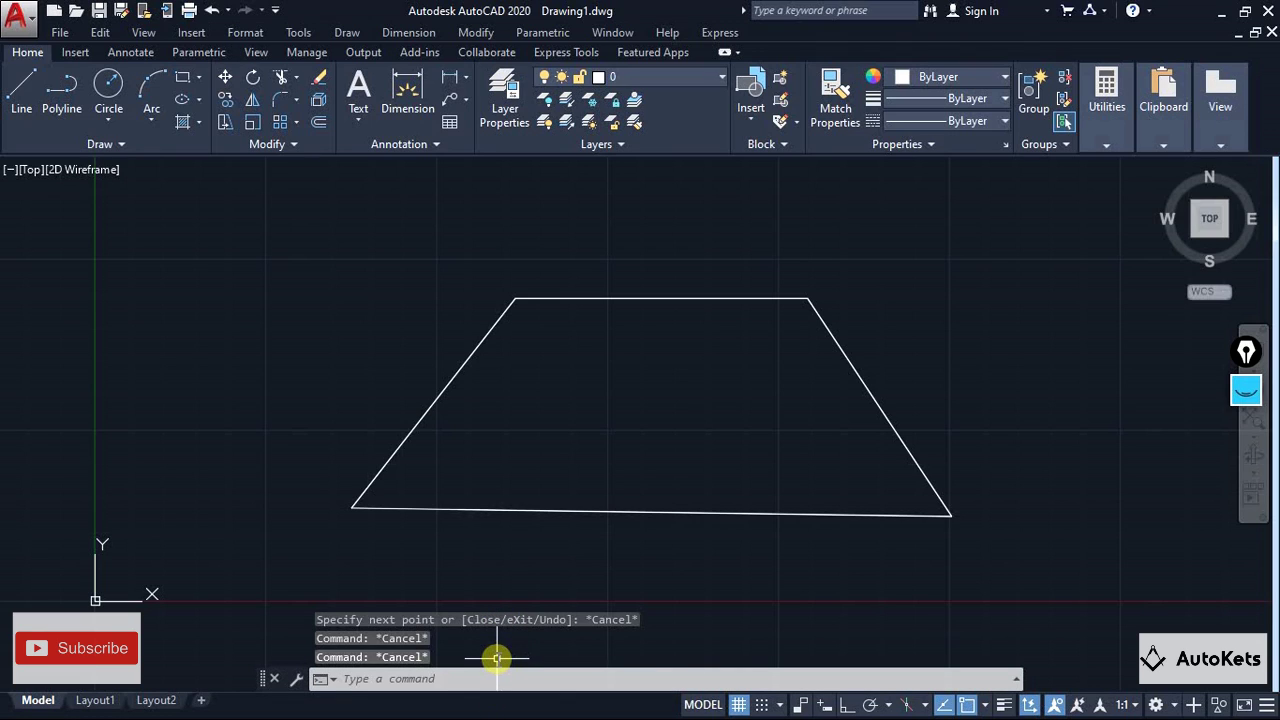
# Run OVERKILL on all the trapezoid's lines with co-linear objects combined both when partially overlapping and when aligned end to end.
pyautogui.write('o')
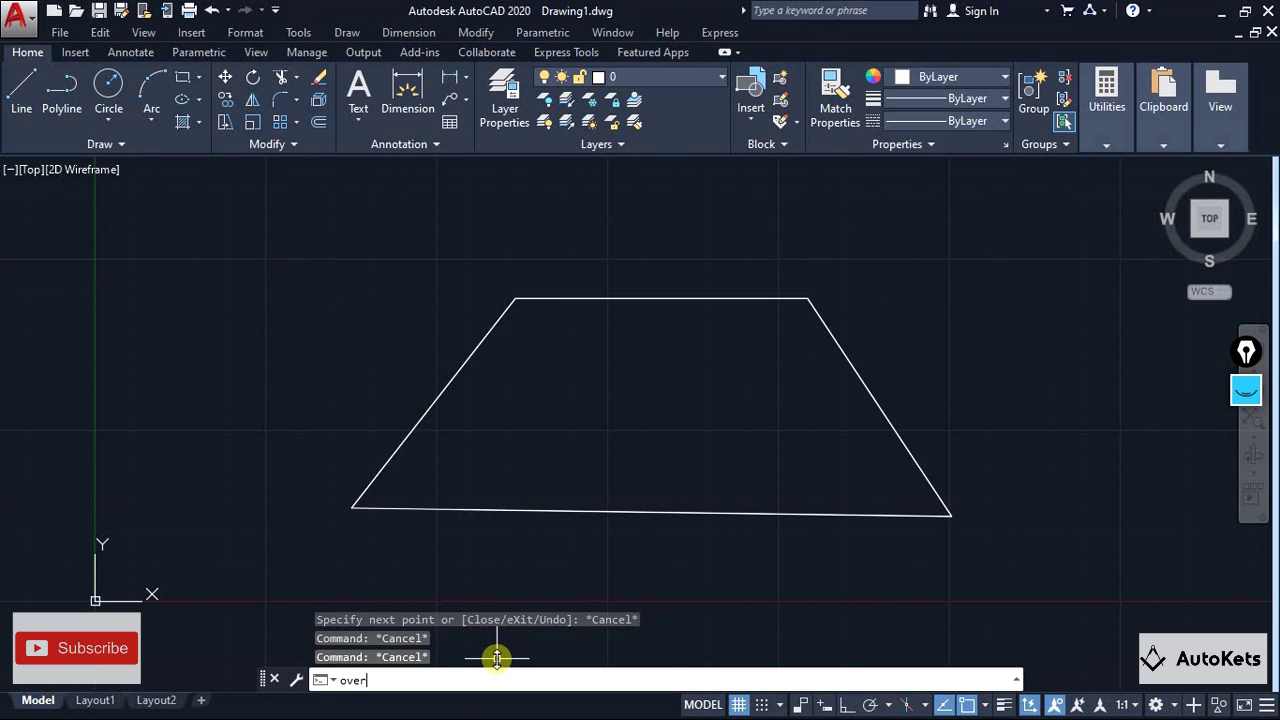
pyautogui.write('verki')
pyautogui.press('Down')
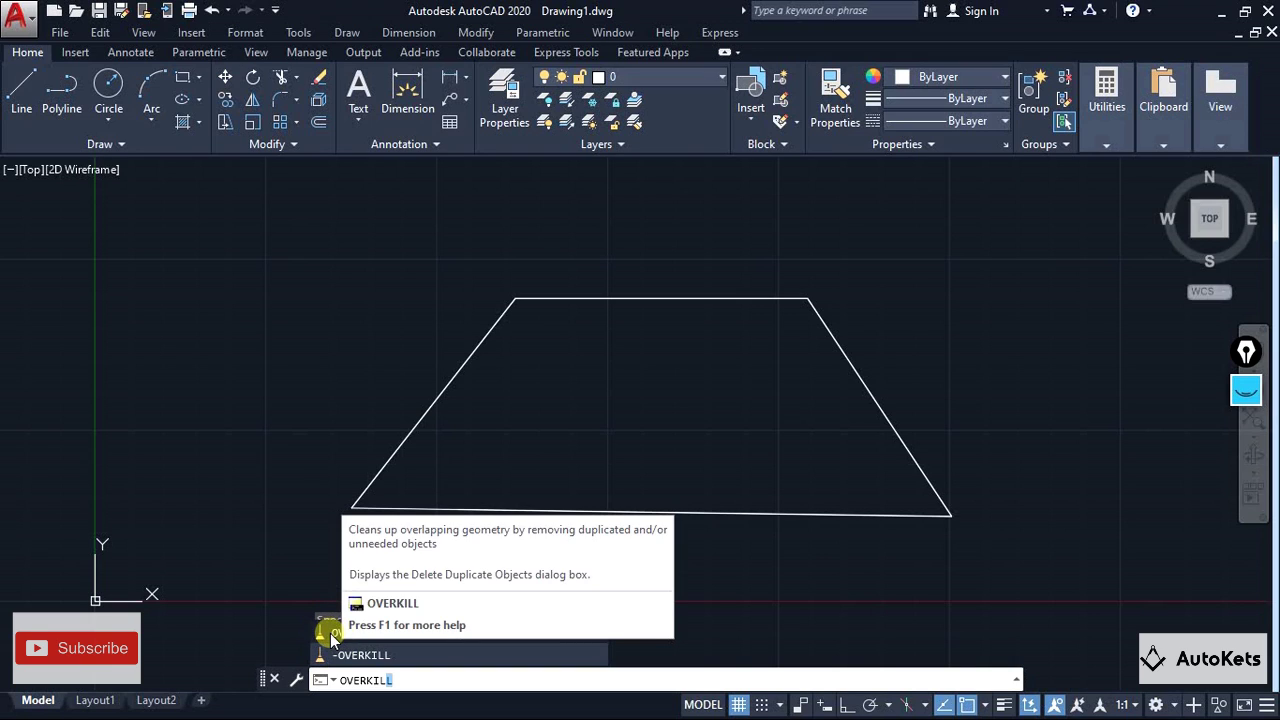
pyautogui.click(330, 633)
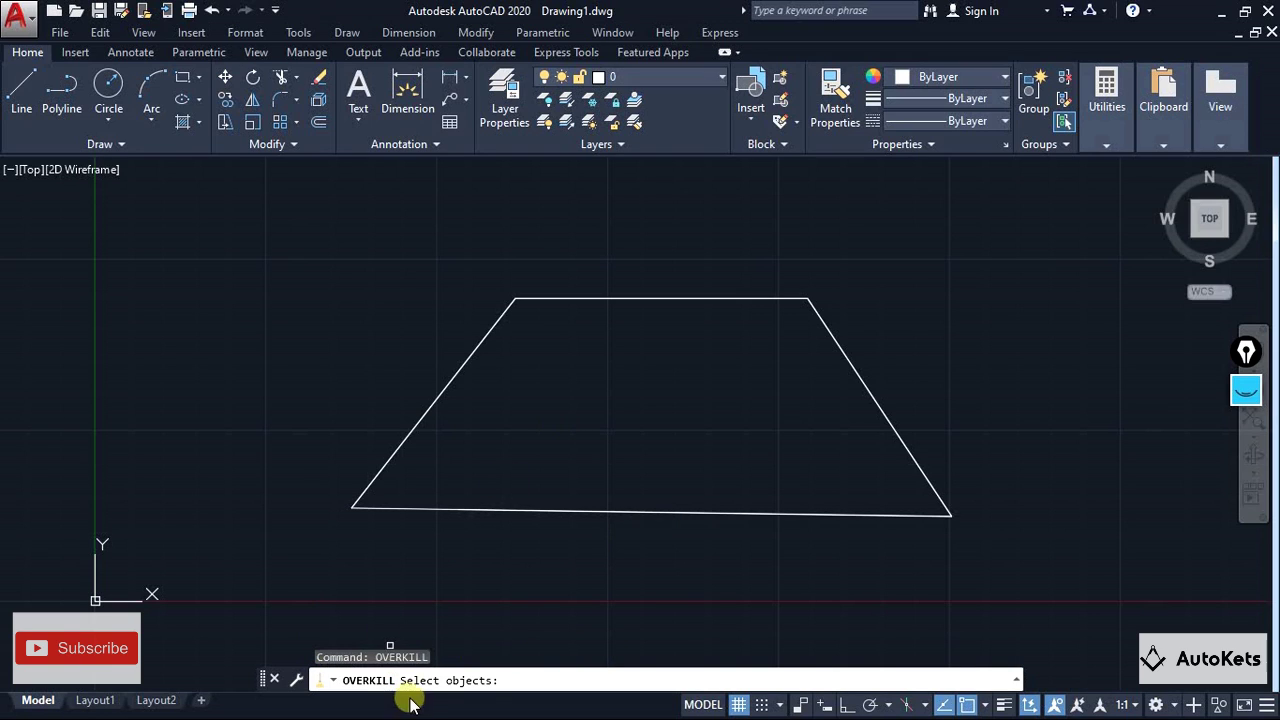
pyautogui.click(297, 222)
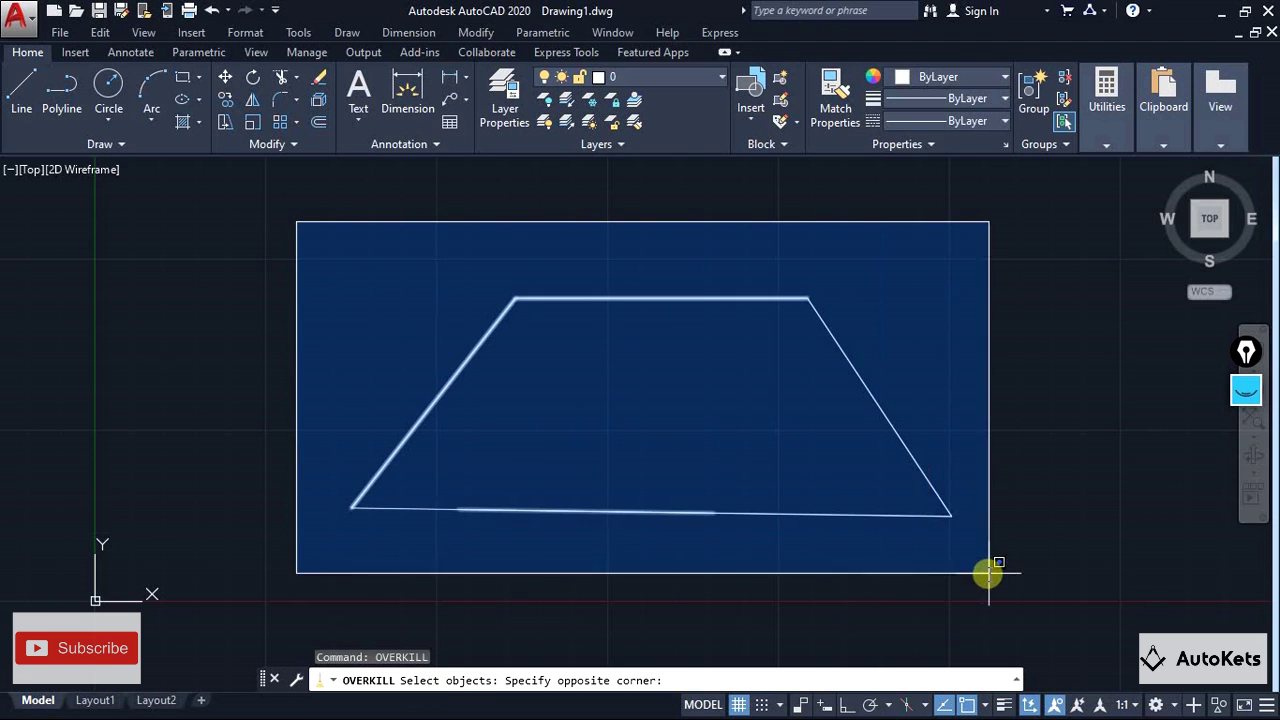
pyautogui.click(1031, 588)
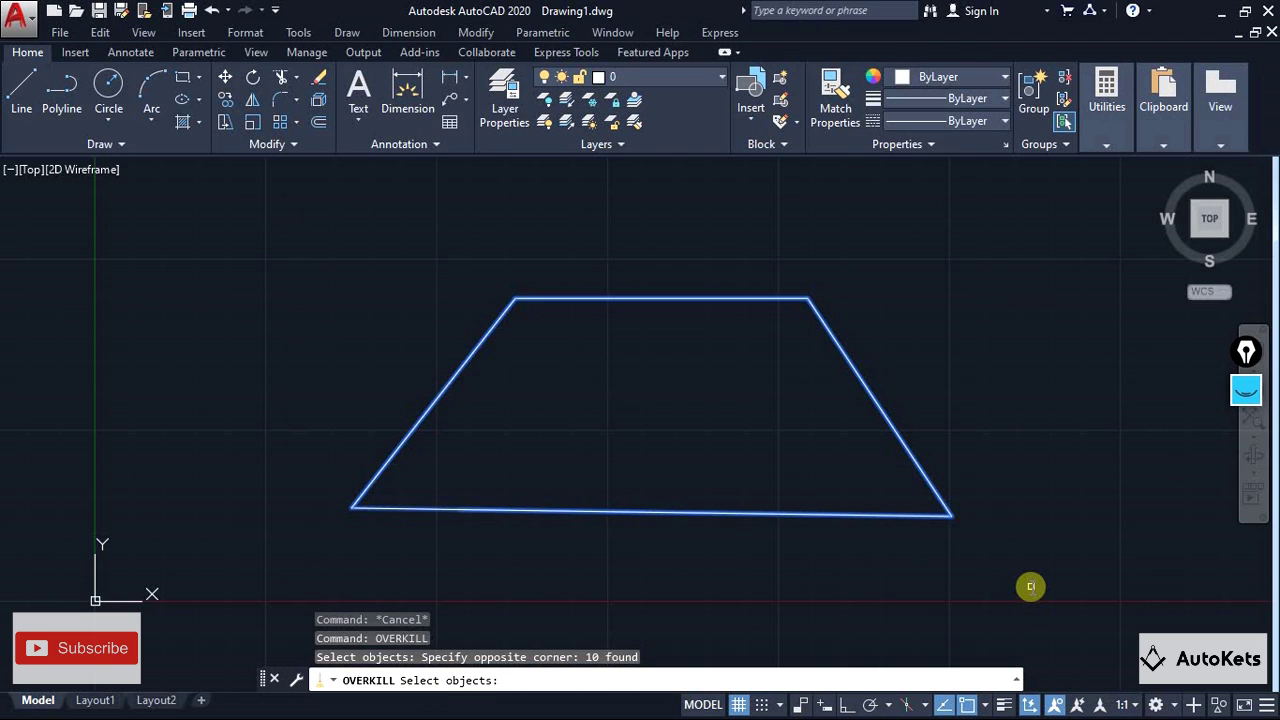
pyautogui.press('Return')
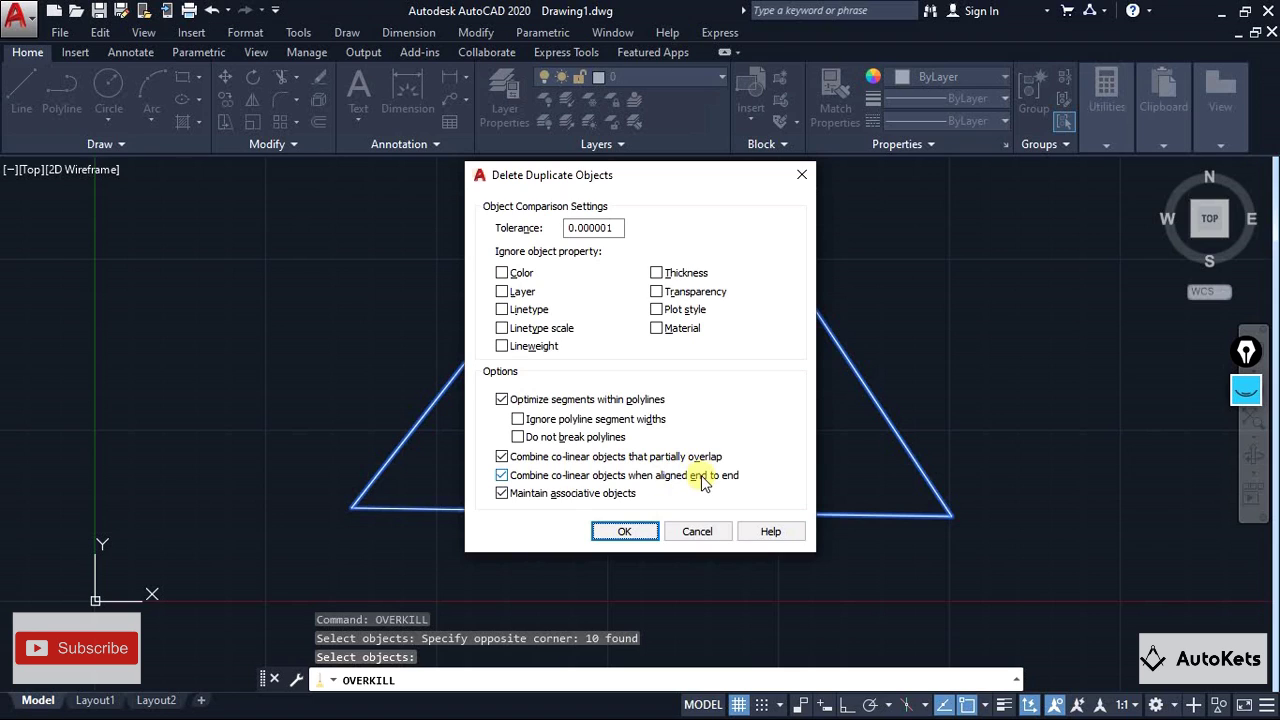
pyautogui.click(503, 477)
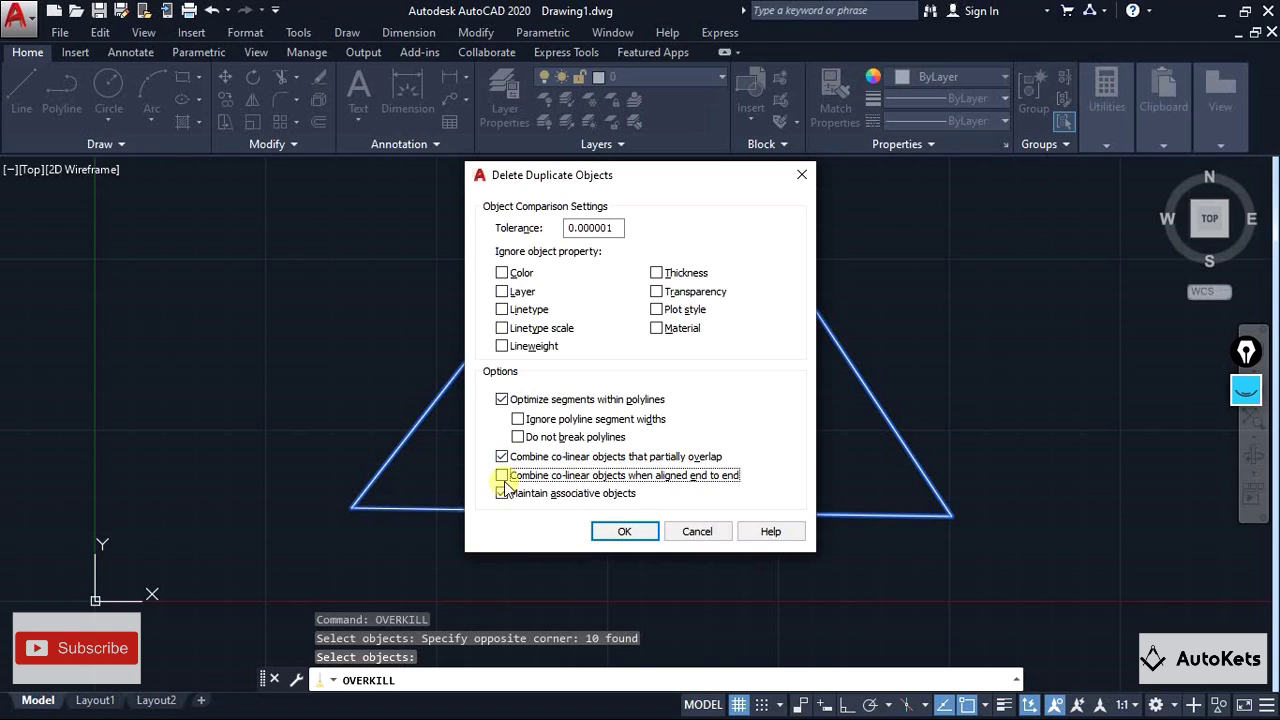
pyautogui.click(503, 477)
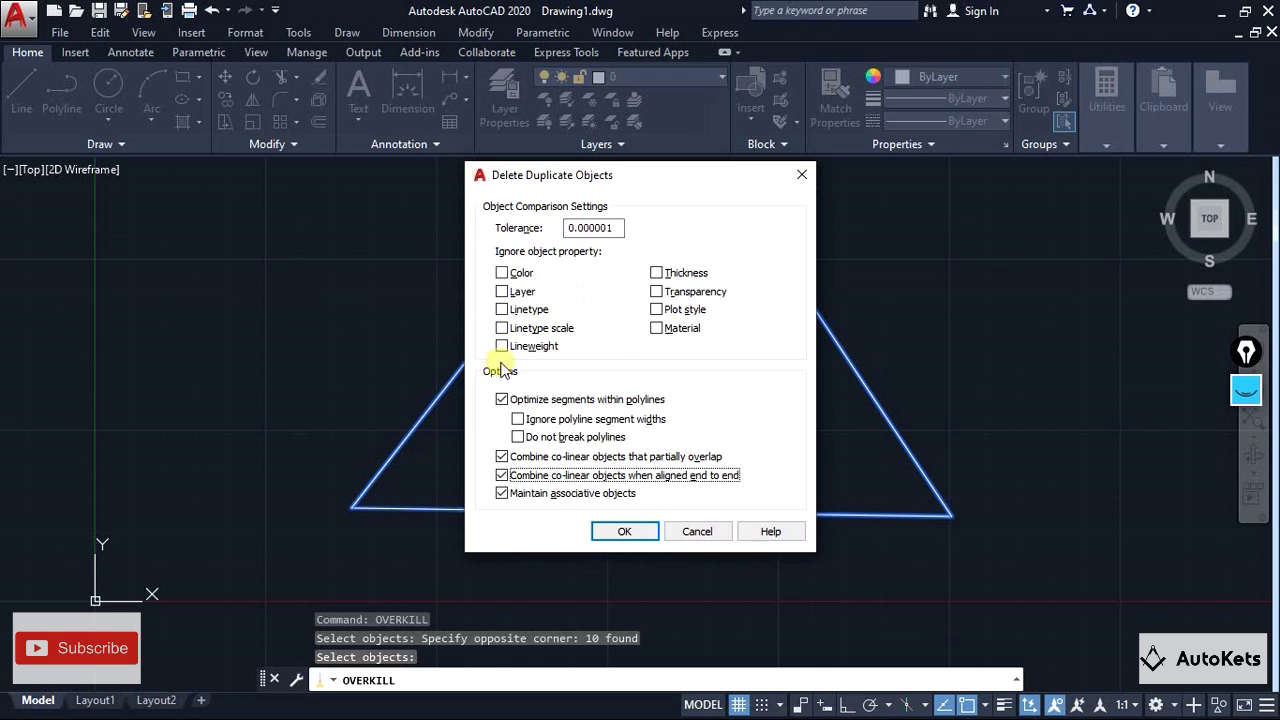
pyautogui.click(606, 535)
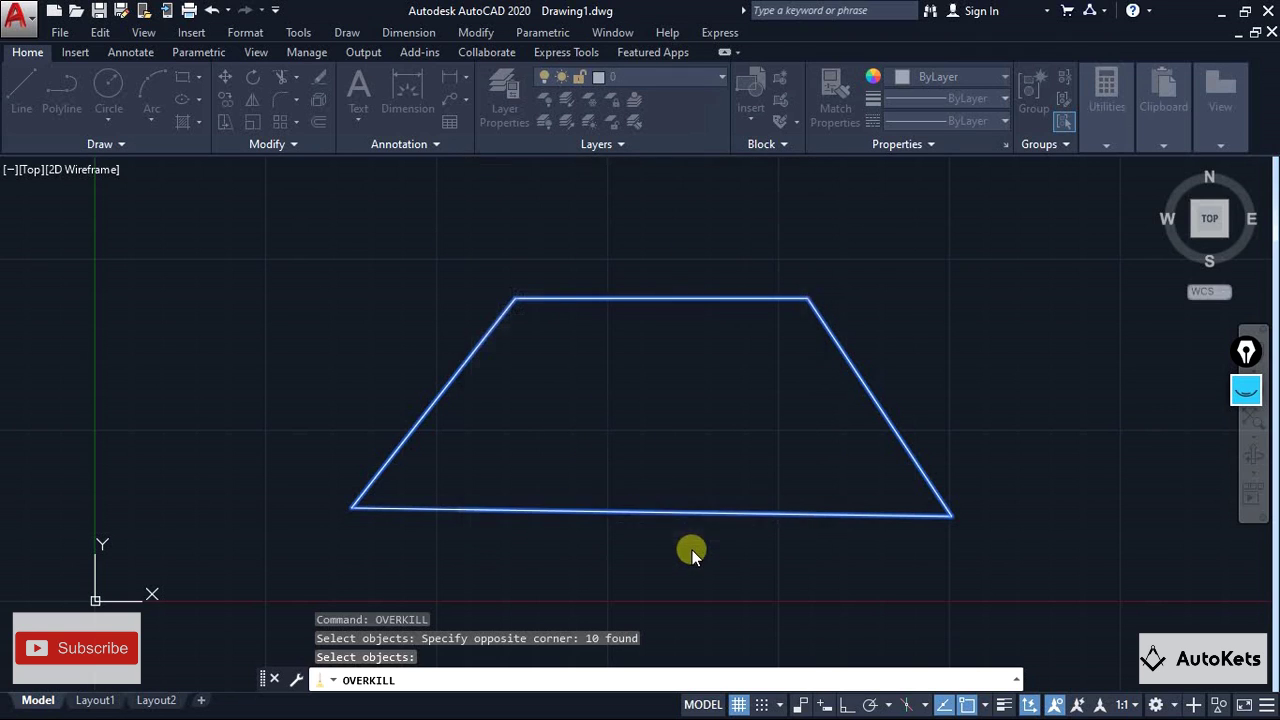
# Erase all four sides of the trapezoid to check for leftover duplicate lines underneath.
pyautogui.click(444, 407)
pyautogui.click(573, 300)
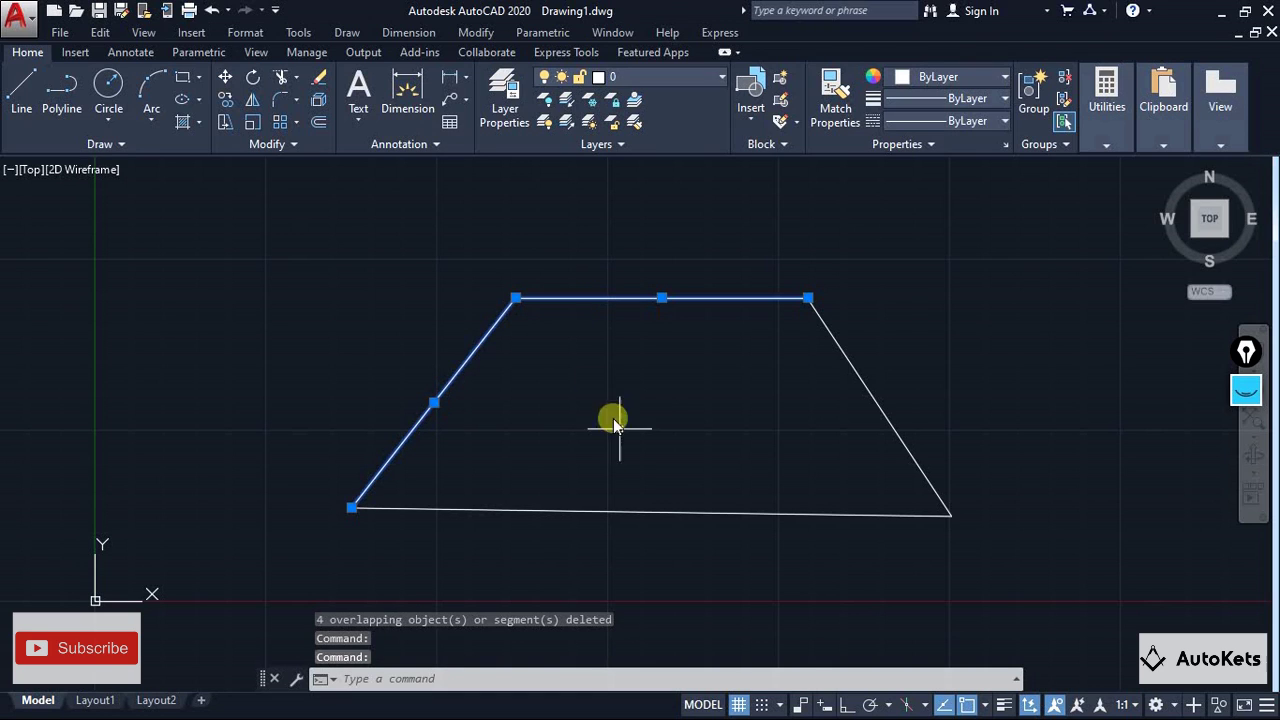
pyautogui.press('Delete')
pyautogui.click(828, 340)
pyautogui.press('Delete')
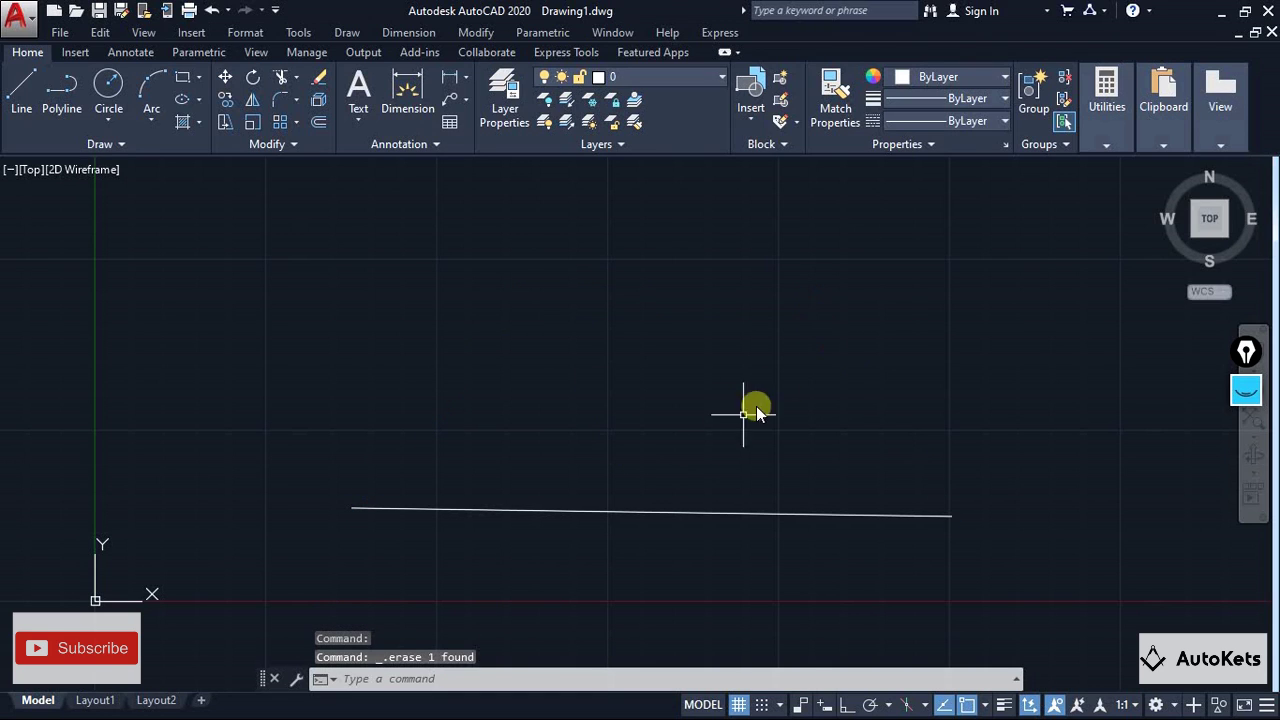
pyautogui.click(660, 509)
pyautogui.press('Delete')
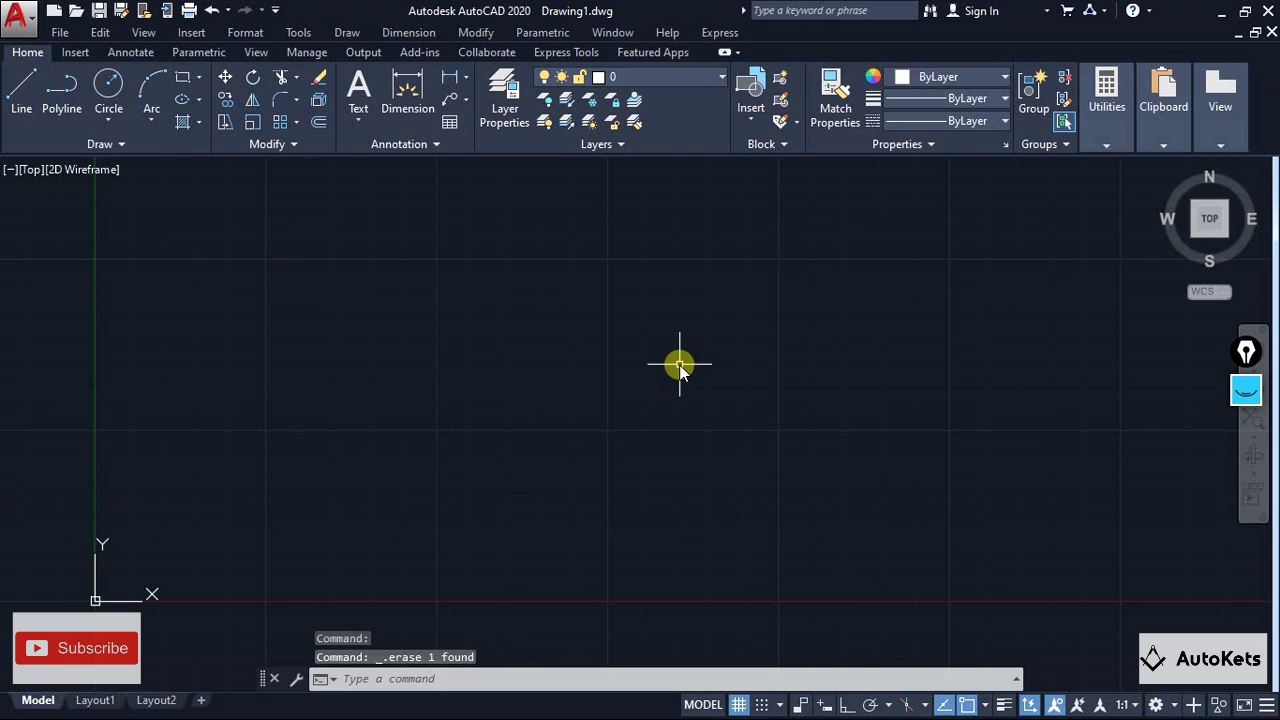
# Undo the erasing of the trapezoid's sides.
pyautogui.hotkey('ctrl', 'z')
pyautogui.hotkey('ctrl', 'z')
pyautogui.hotkey('ctrl', 'z')
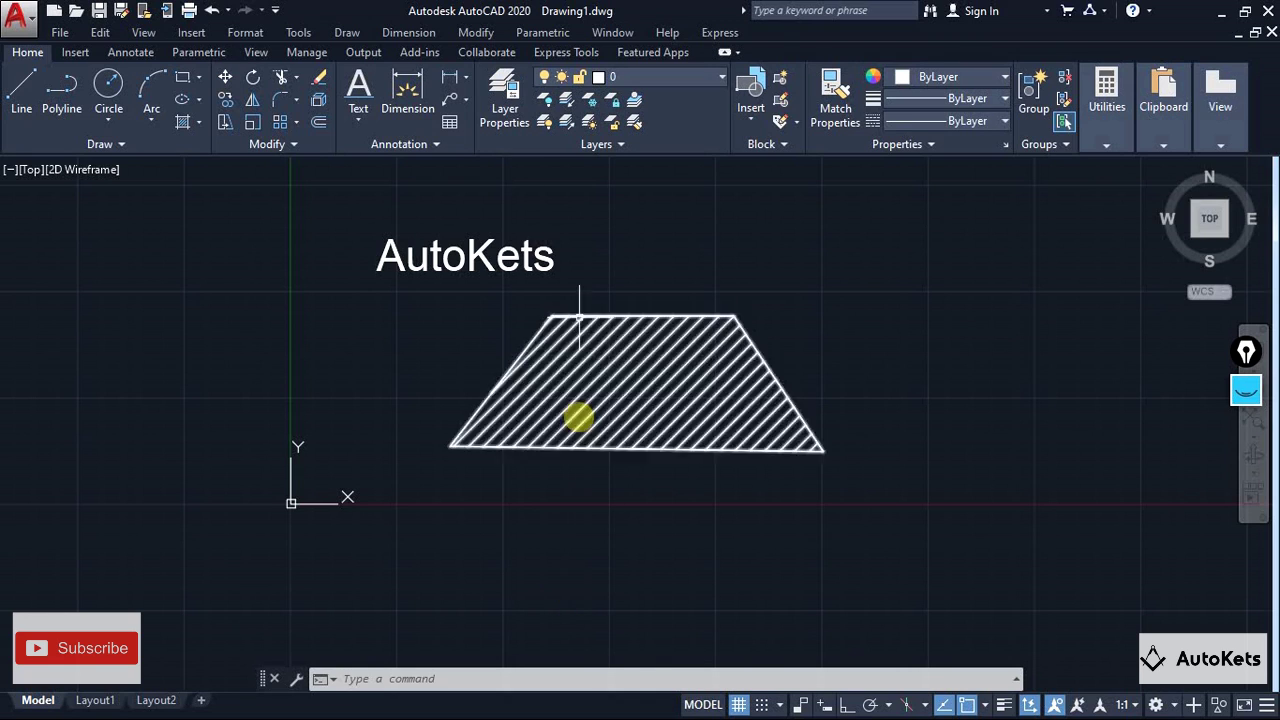
# Move the AutoKets text onto the middle of the hatched trapezoid and deselect it.
pyautogui.click(426, 256)
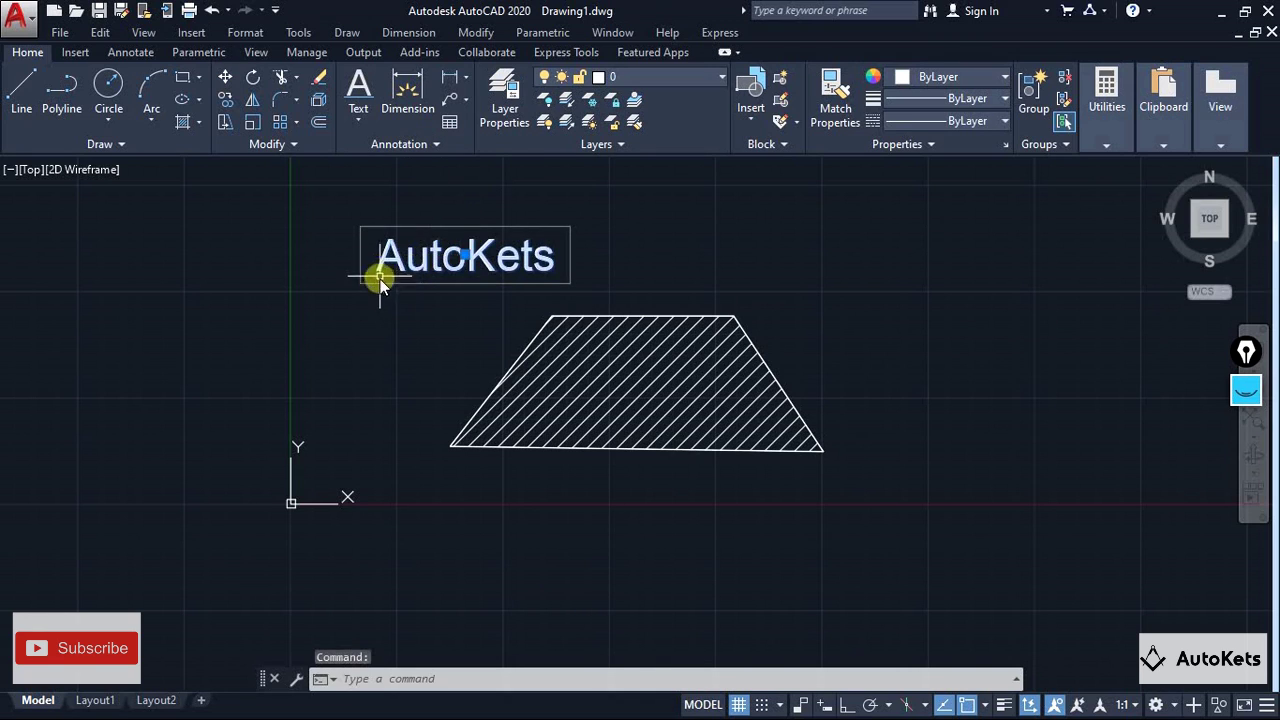
pyautogui.click(465, 256)
pyautogui.click(634, 380)
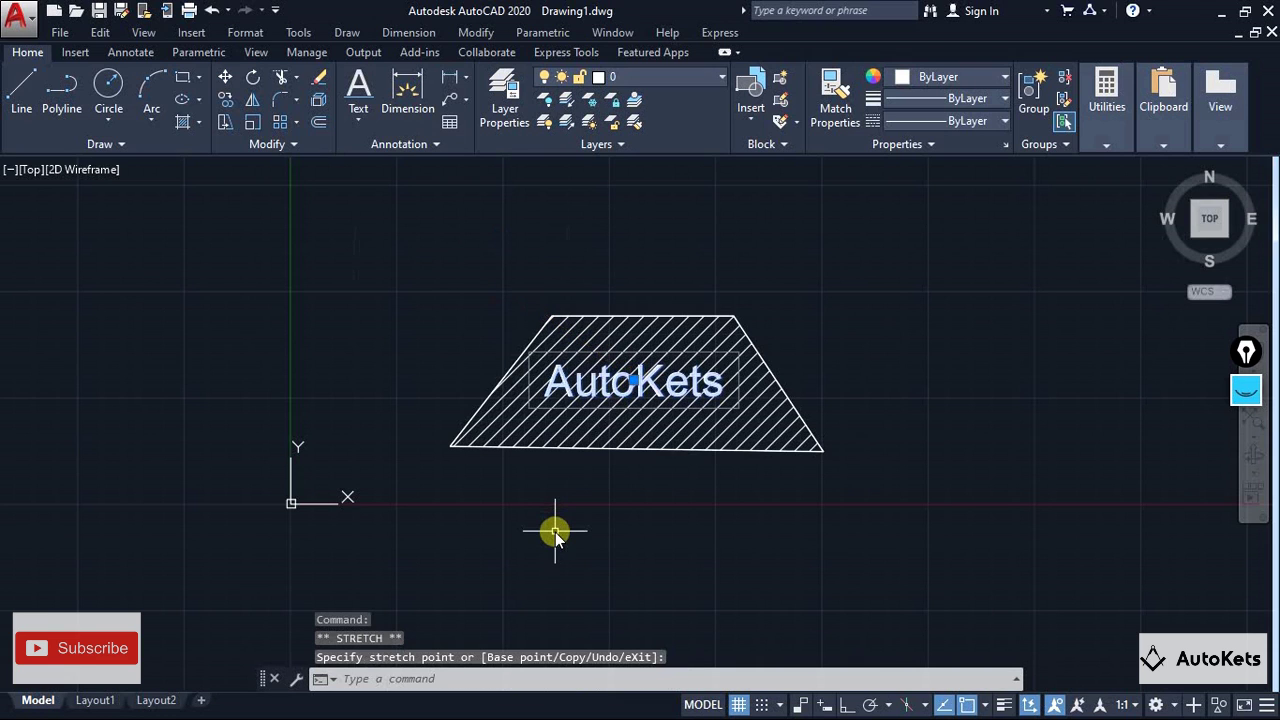
pyautogui.press('Escape')
pyautogui.press('Escape')
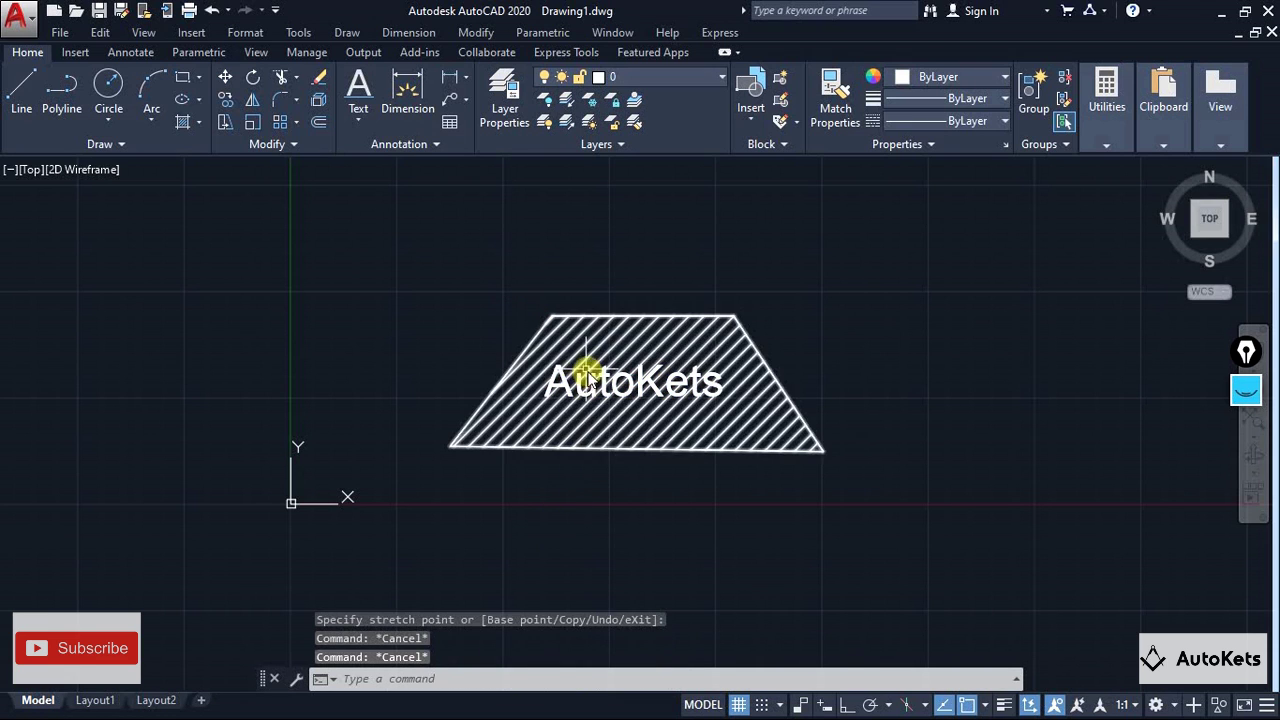
# Mask the hatch behind the AutoKets text with TEXTMASK, keeping the current Wipeout mask type and offset.
pyautogui.scroll(4, 641, 385)
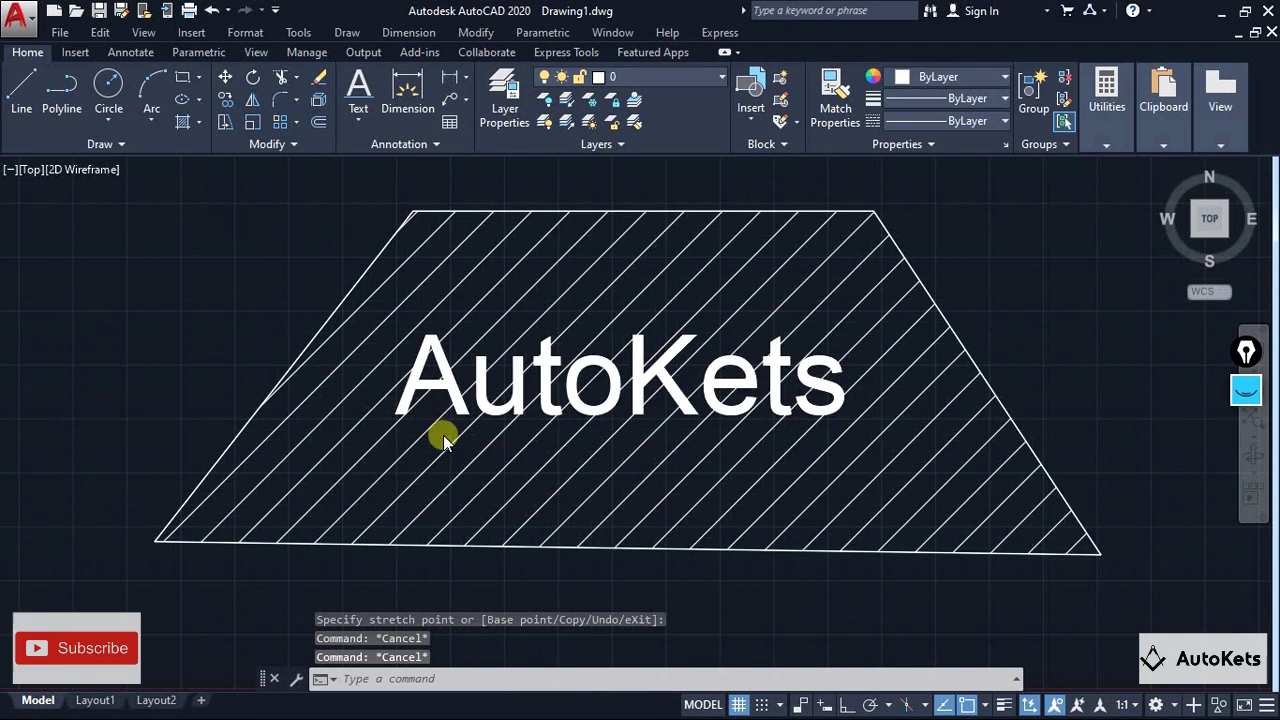
pyautogui.scroll(-2, 443, 435)
pyautogui.moveTo(443, 437); pyautogui.dragTo(509, 429, button='middle')
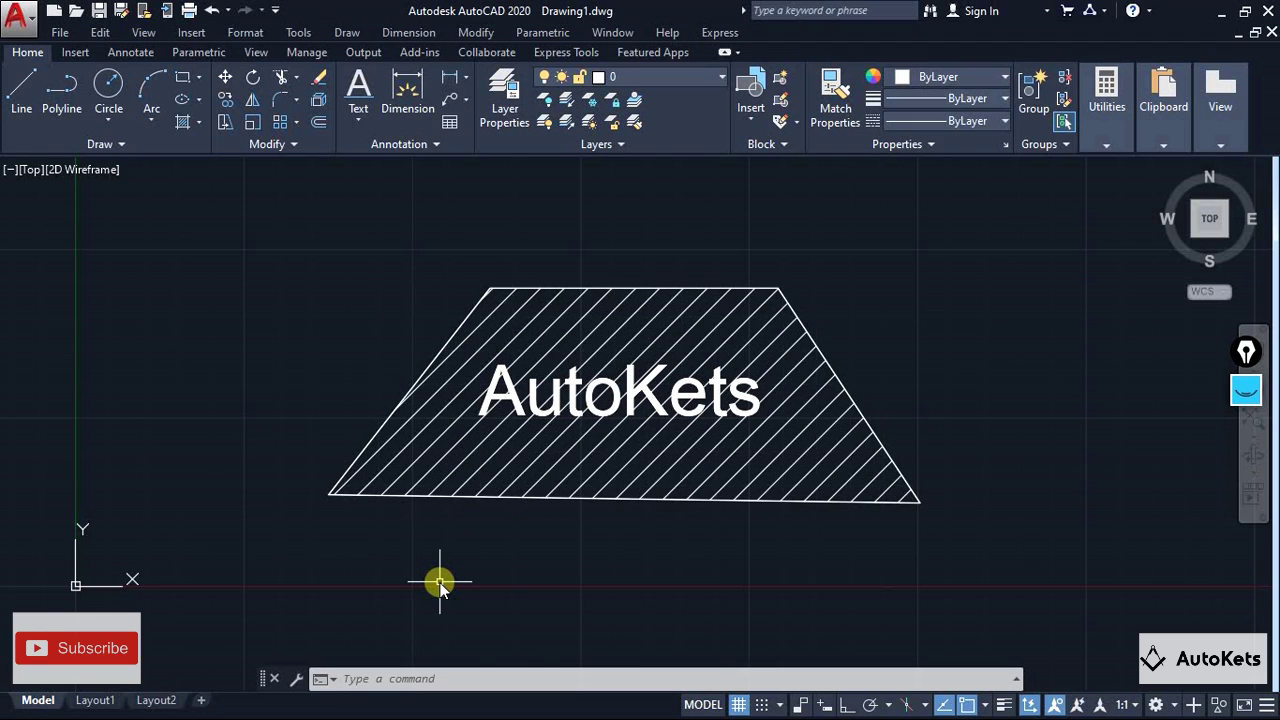
pyautogui.click(445, 684)
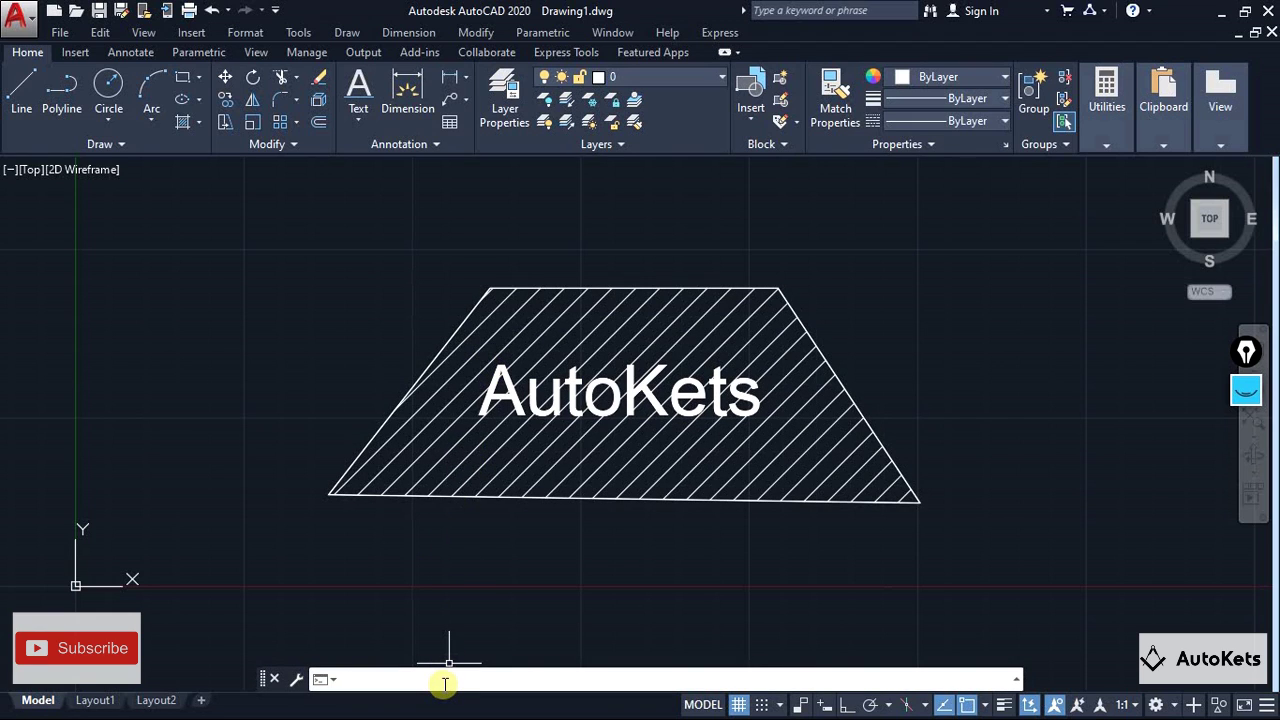
pyautogui.write('textmask')
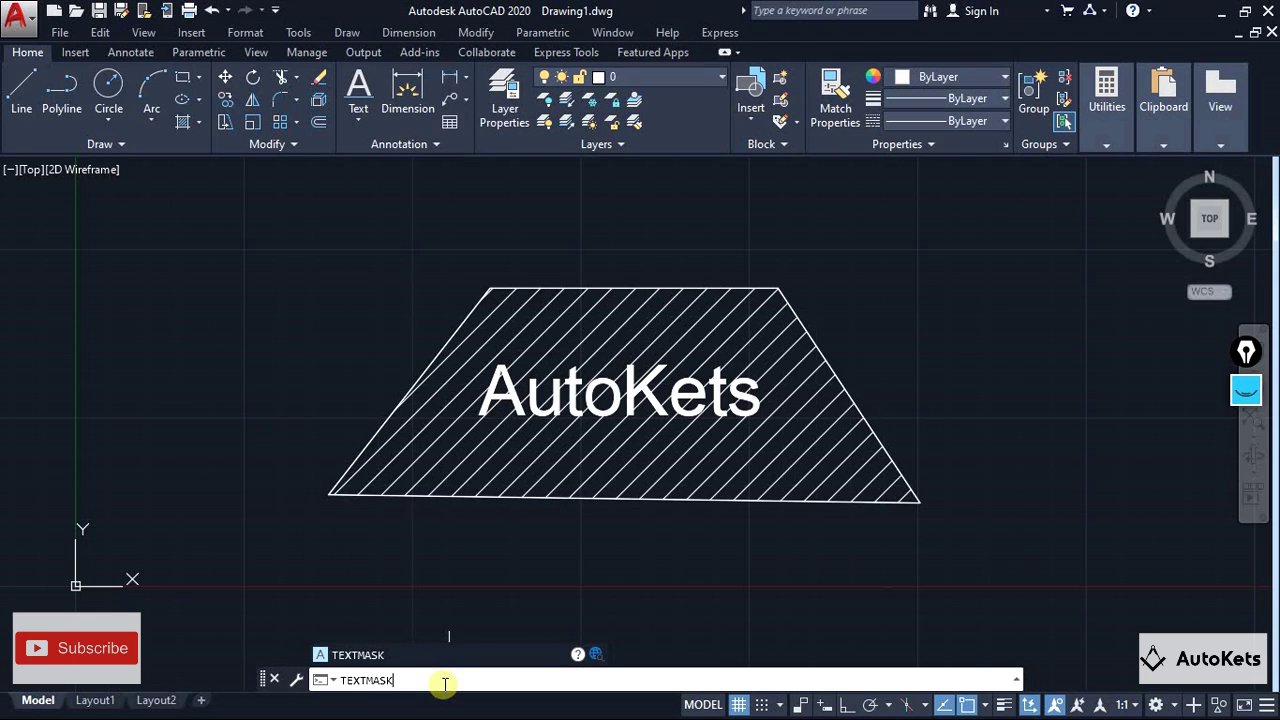
pyautogui.press('Return')
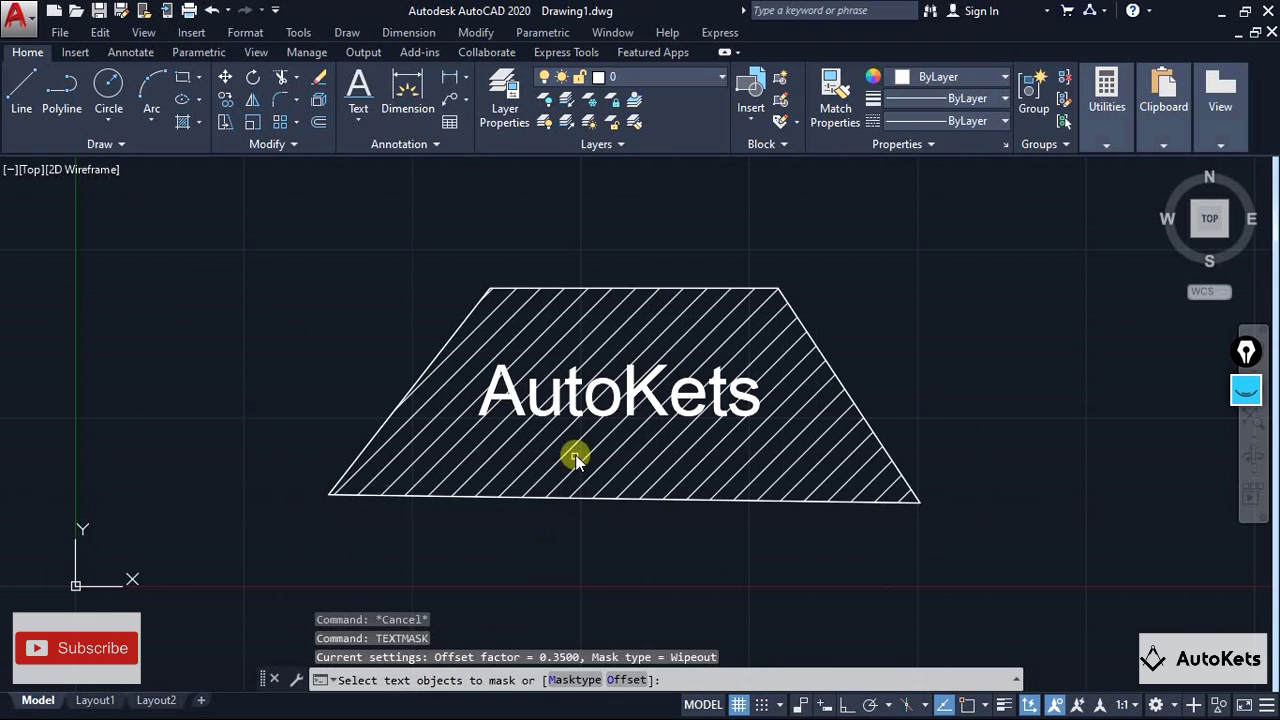
pyautogui.click(537, 400)
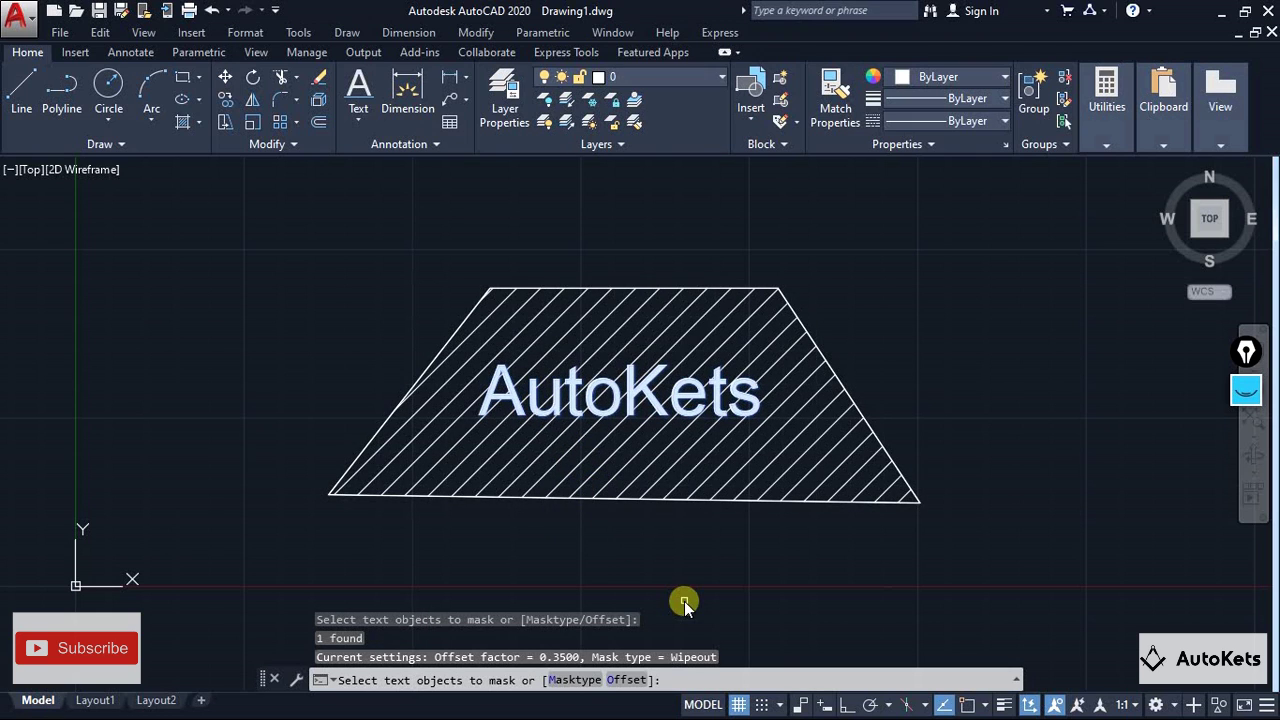
pyautogui.press('Return')
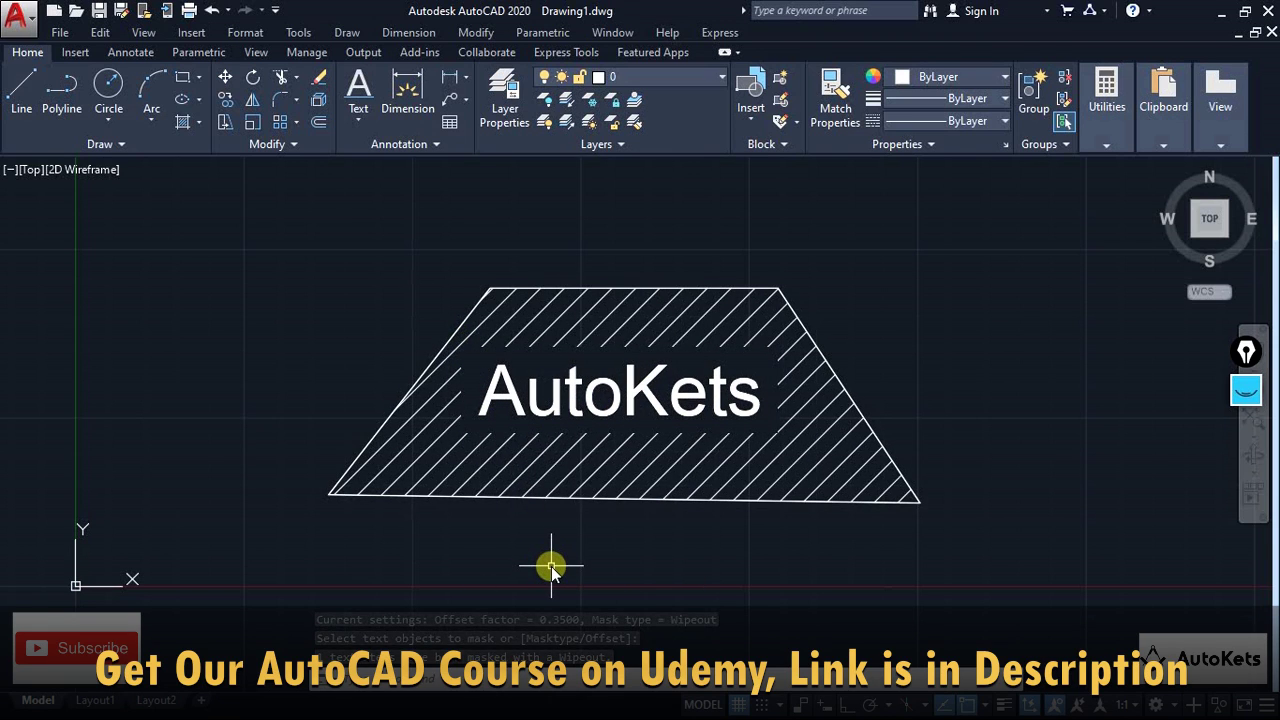
pyautogui.scroll(-3, 449, 557)
pyautogui.moveTo(449, 557)
pyautogui.mouseDown(button='middle')
pyautogui.moveTo(551, 443)
pyautogui.moveTo(453, 440)
pyautogui.mouseUp(button='middle')
pyautogui.scroll(5, 460, 402)
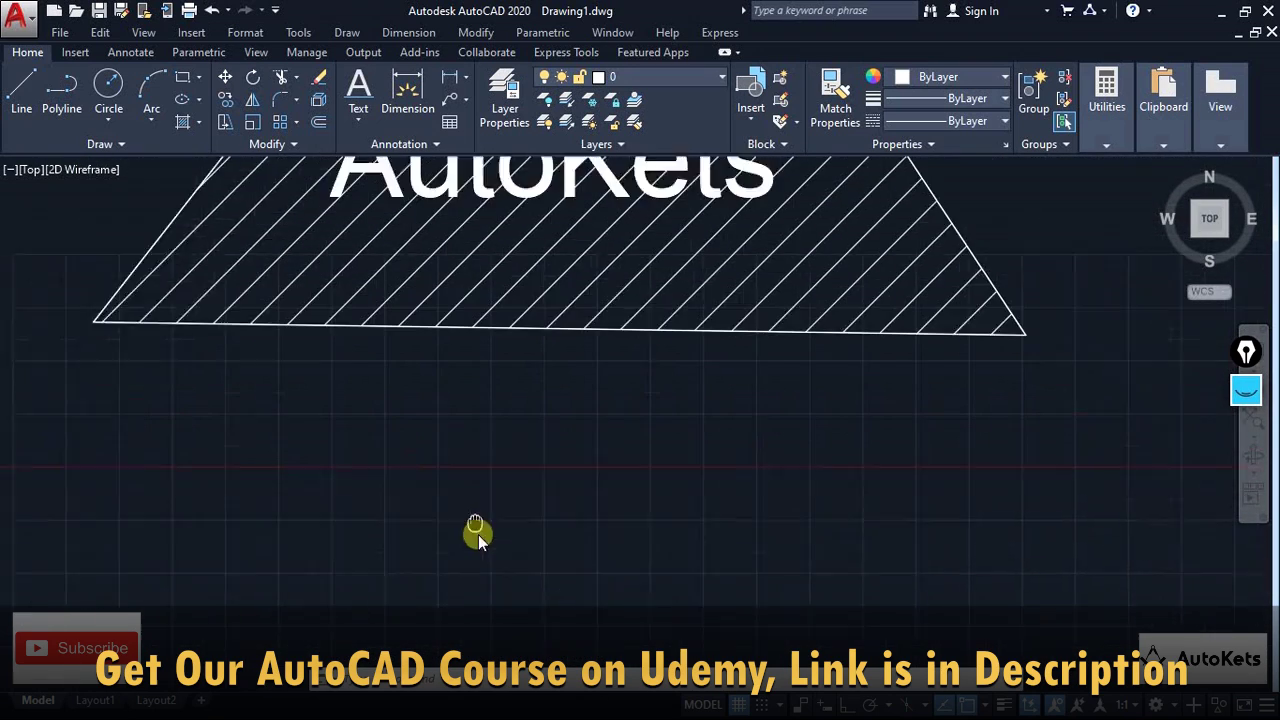
pyautogui.moveTo(460, 537); pyautogui.dragTo(442, 600, button='middle')
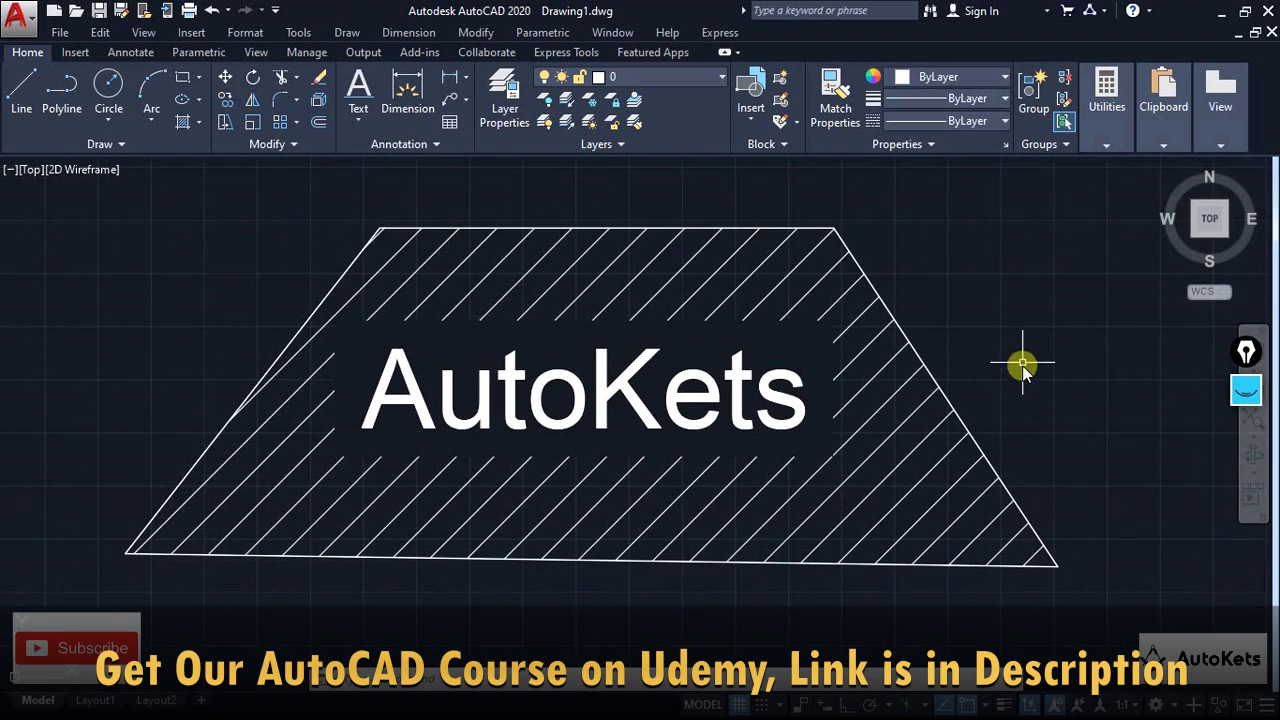
pyautogui.press('Escape')
pyautogui.scroll(-4, 1022, 360)
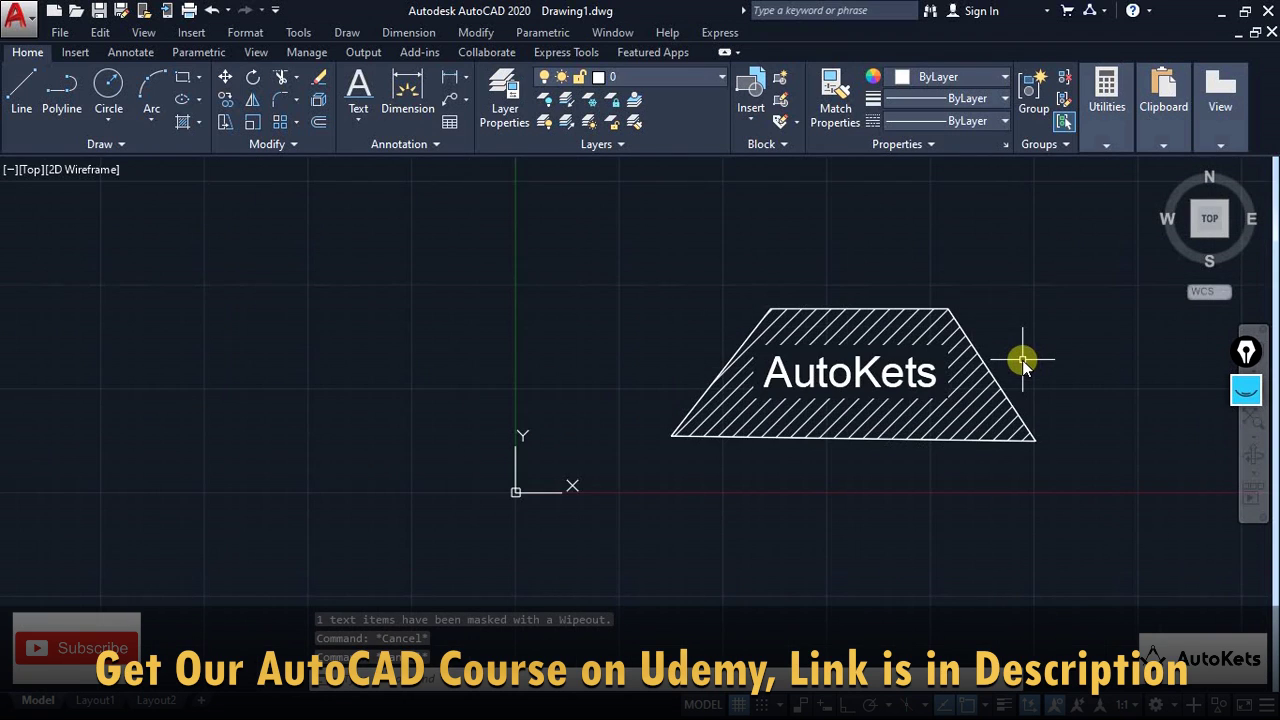
# Undo the Wipeout mask behind the AutoKets text on the hatched trapezoid.
pyautogui.moveTo(1022, 360); pyautogui.dragTo(646, 357, button='middle')
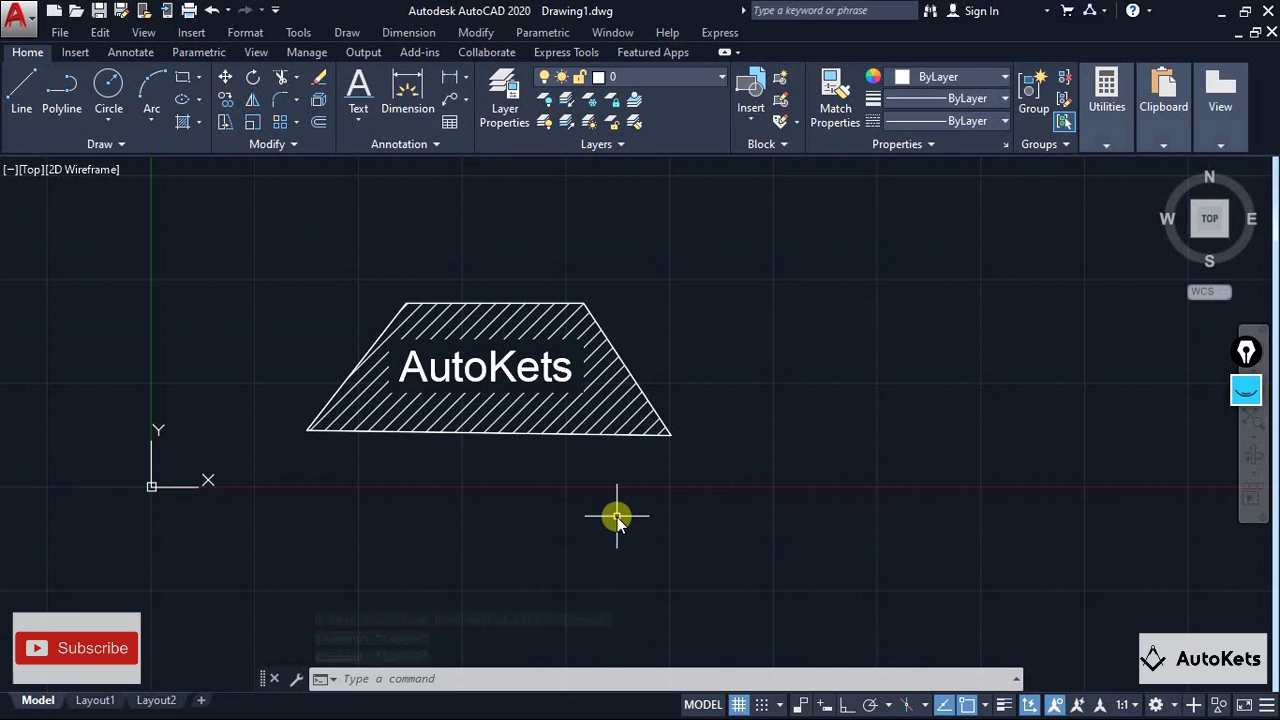
pyautogui.hotkey('ctrl', 'z')
pyautogui.hotkey('ctrl', 'z')
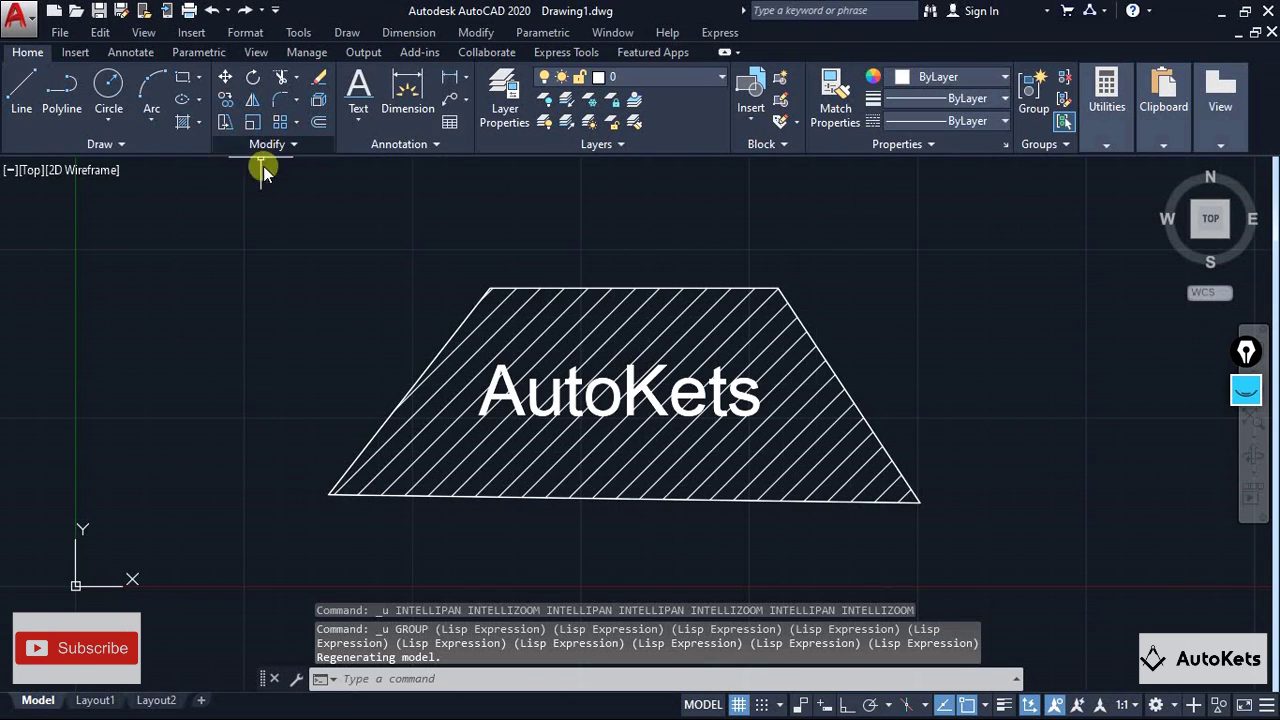
# Run TEXTMASK and set its mask type to Solid with the yellow index color 50.
pyautogui.click(419, 678)
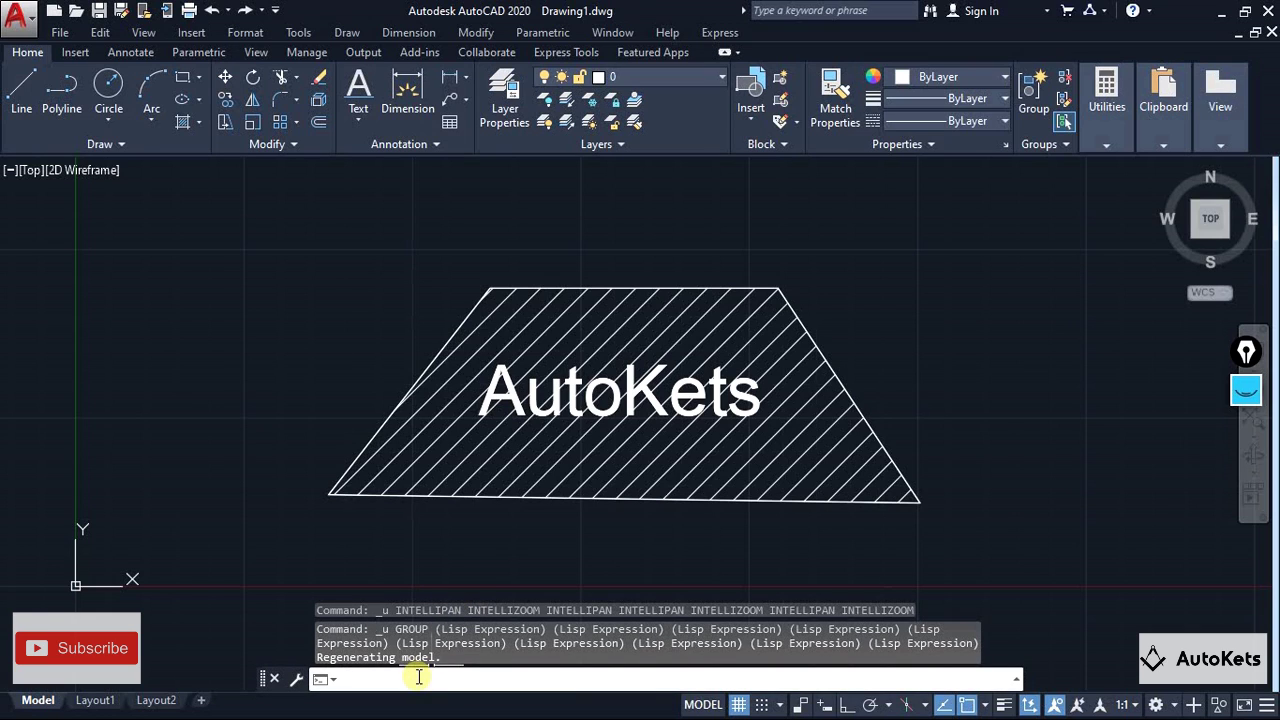
pyautogui.write('textmask')
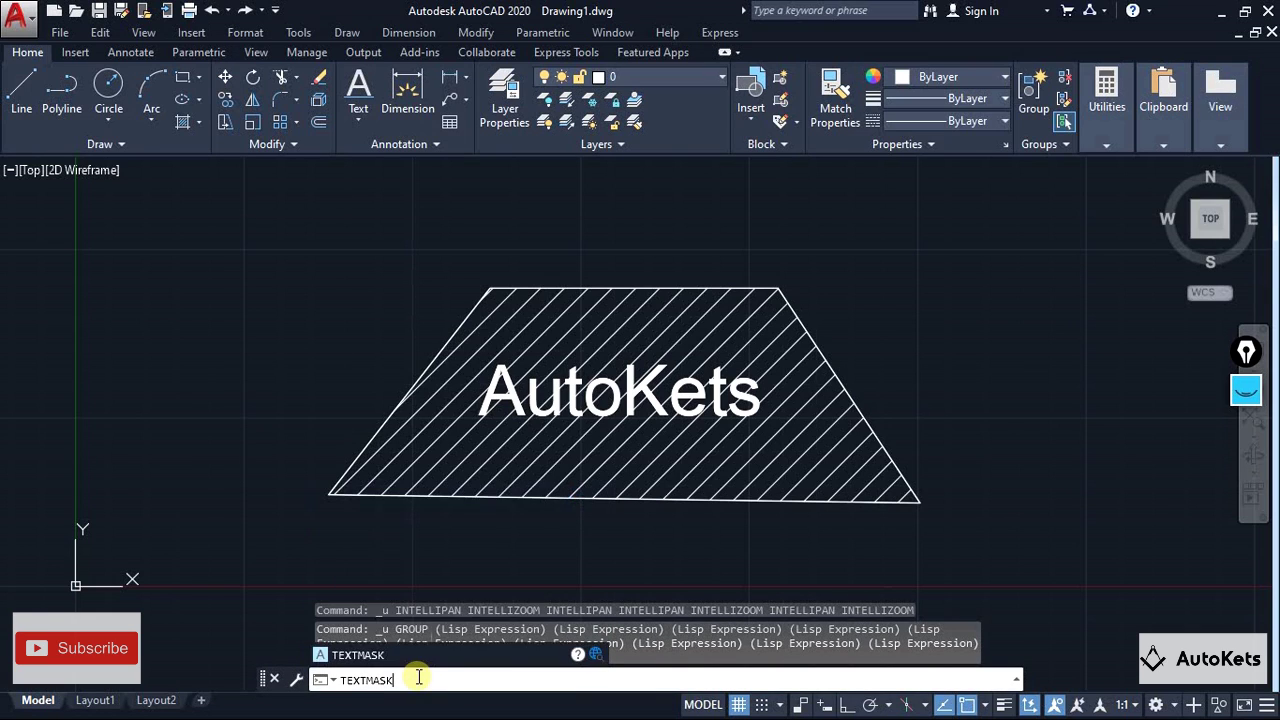
pyautogui.press('Return')
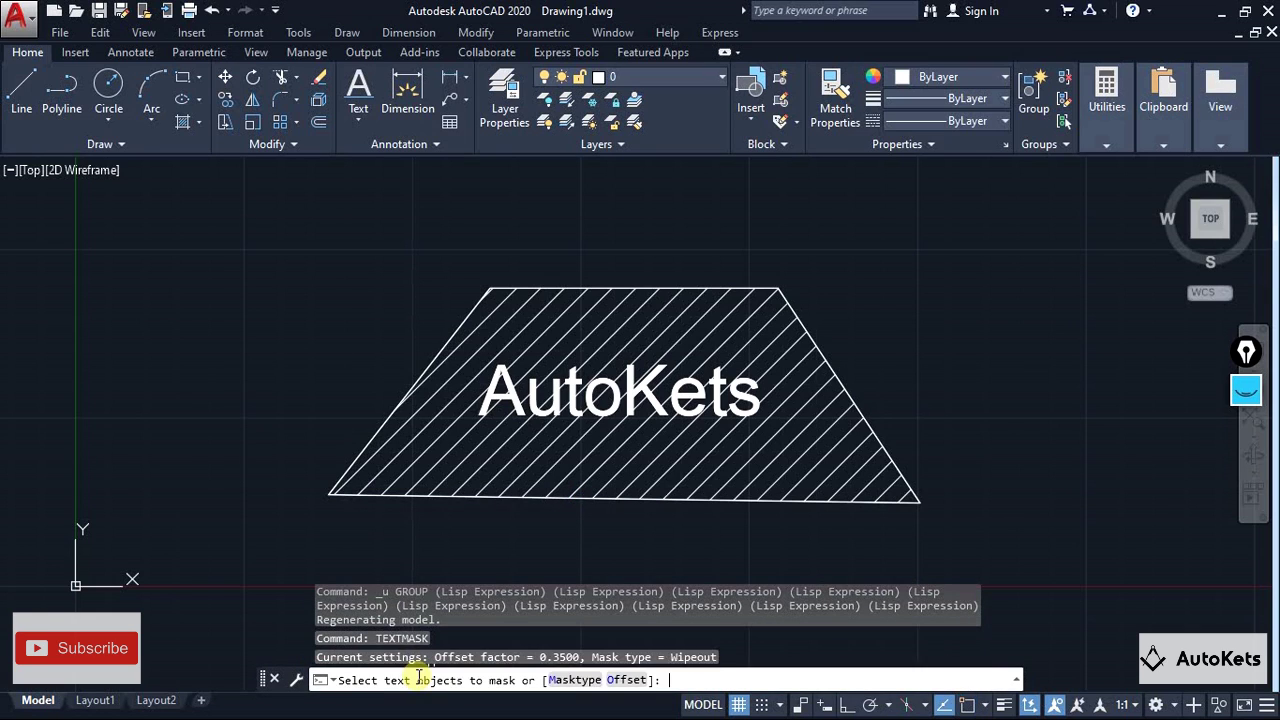
pyautogui.click(574, 680)
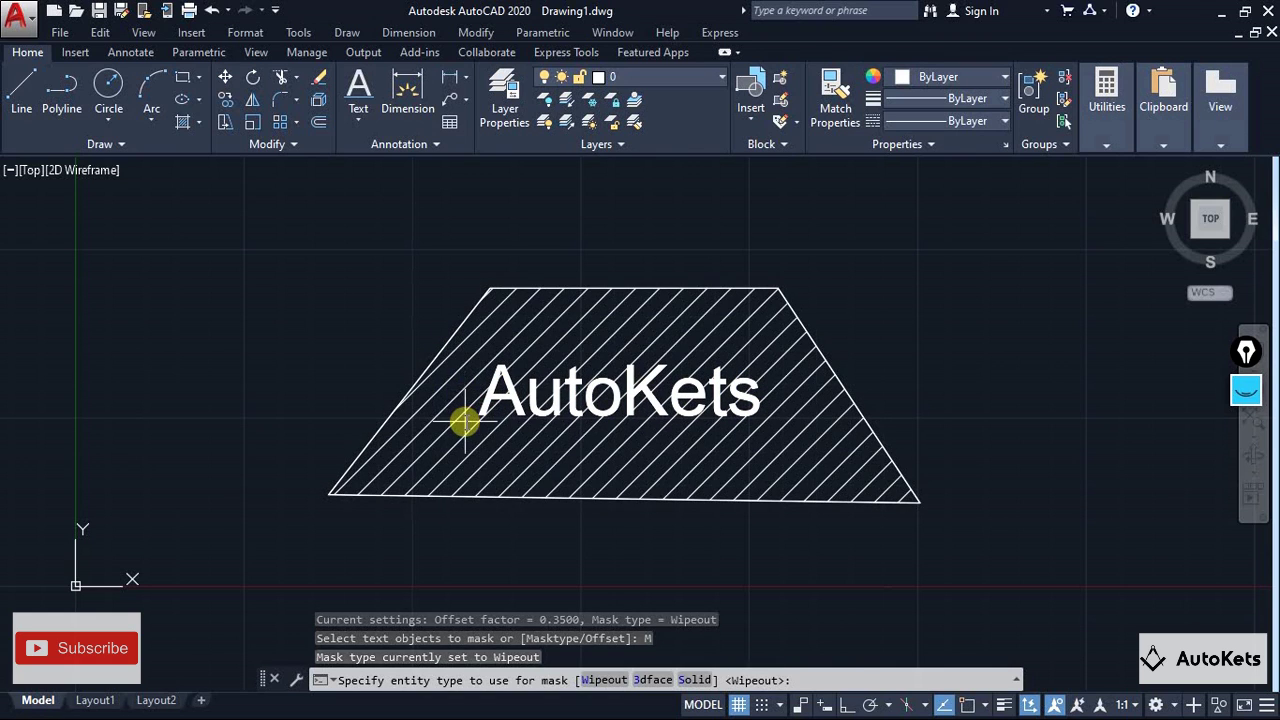
pyautogui.click(693, 679)
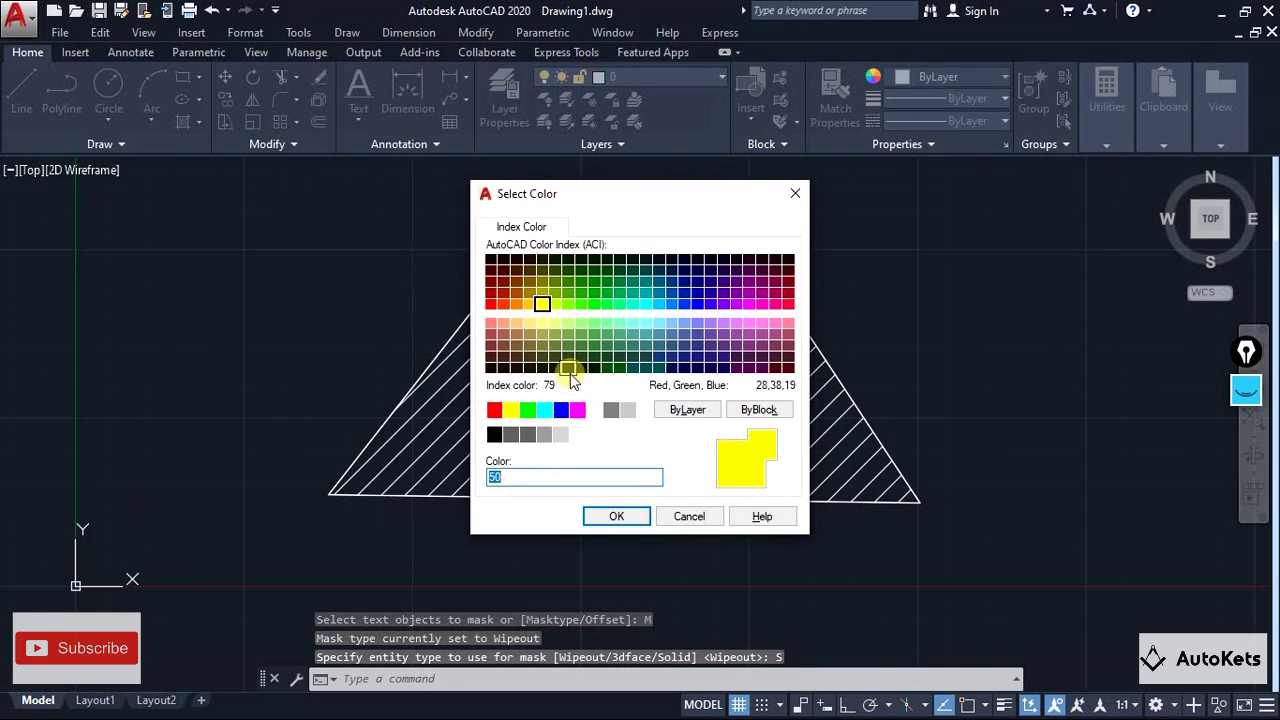
pyautogui.click(504, 305)
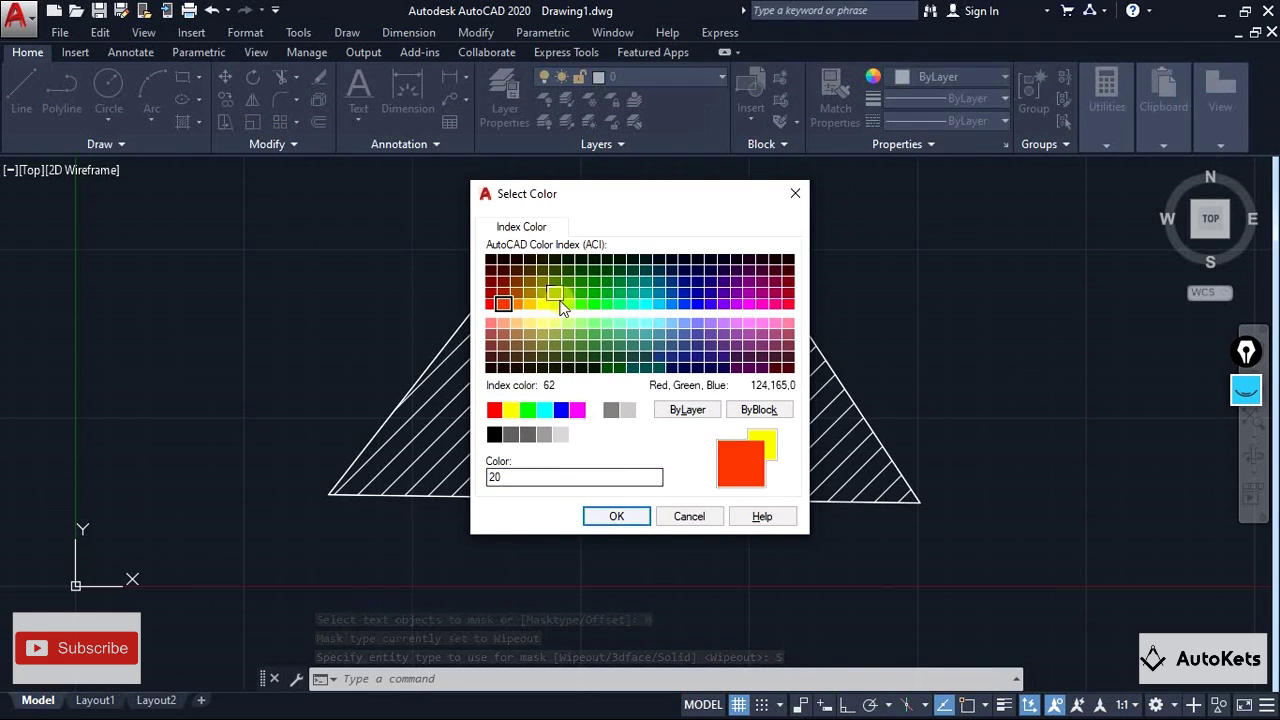
pyautogui.click(542, 304)
pyautogui.click(617, 516)
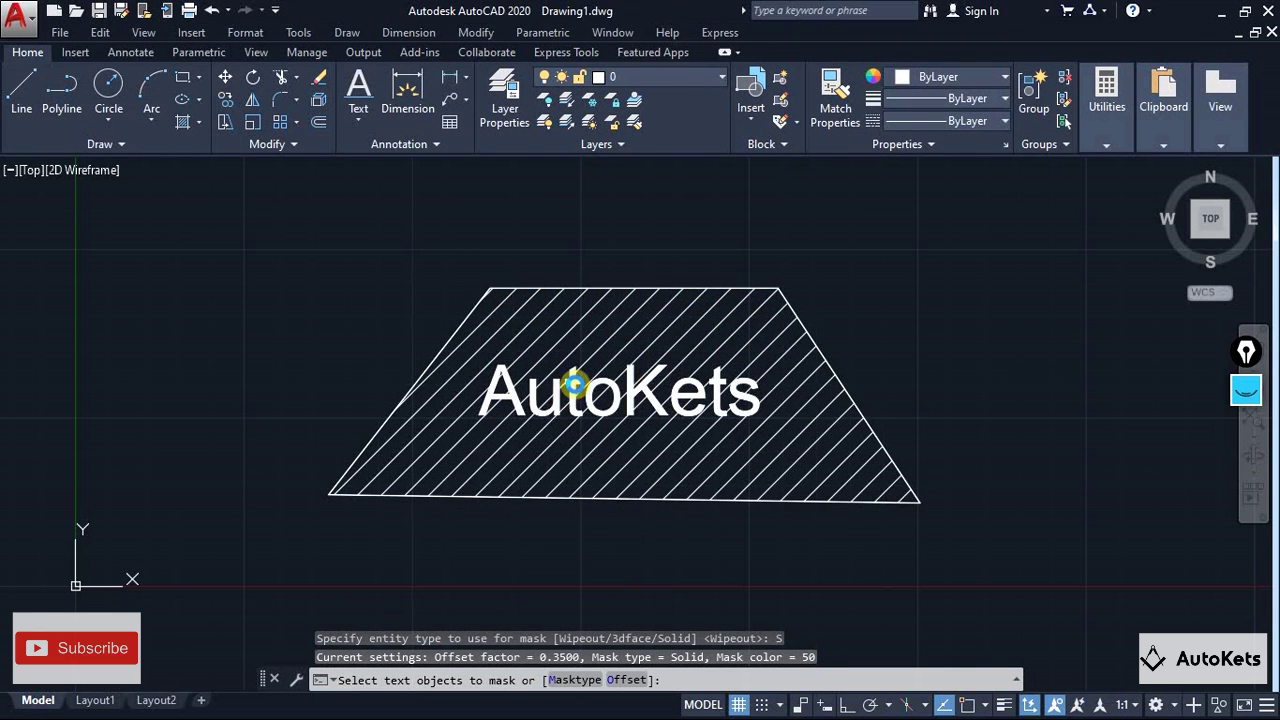
# Apply the solid mask to the AutoKets text and inspect it against the hatch.
pyautogui.click(573, 390)
pyautogui.press('Return')
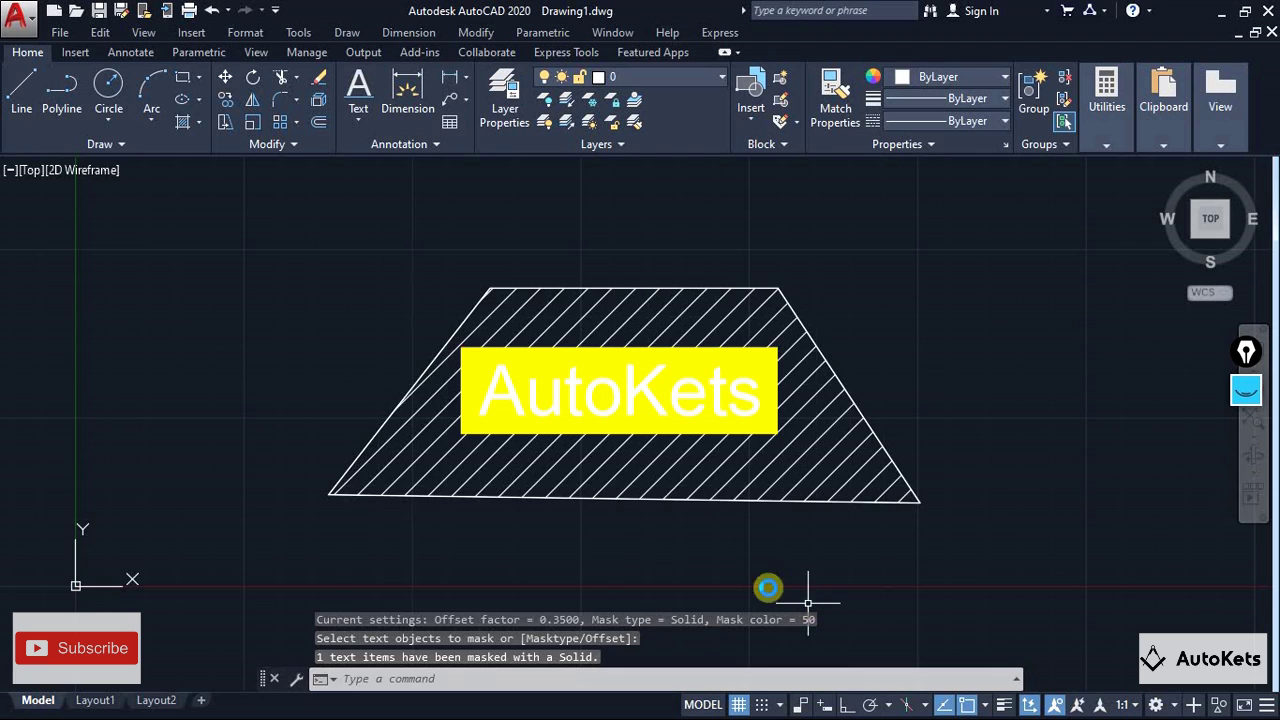
pyautogui.scroll(2, 905, 391)
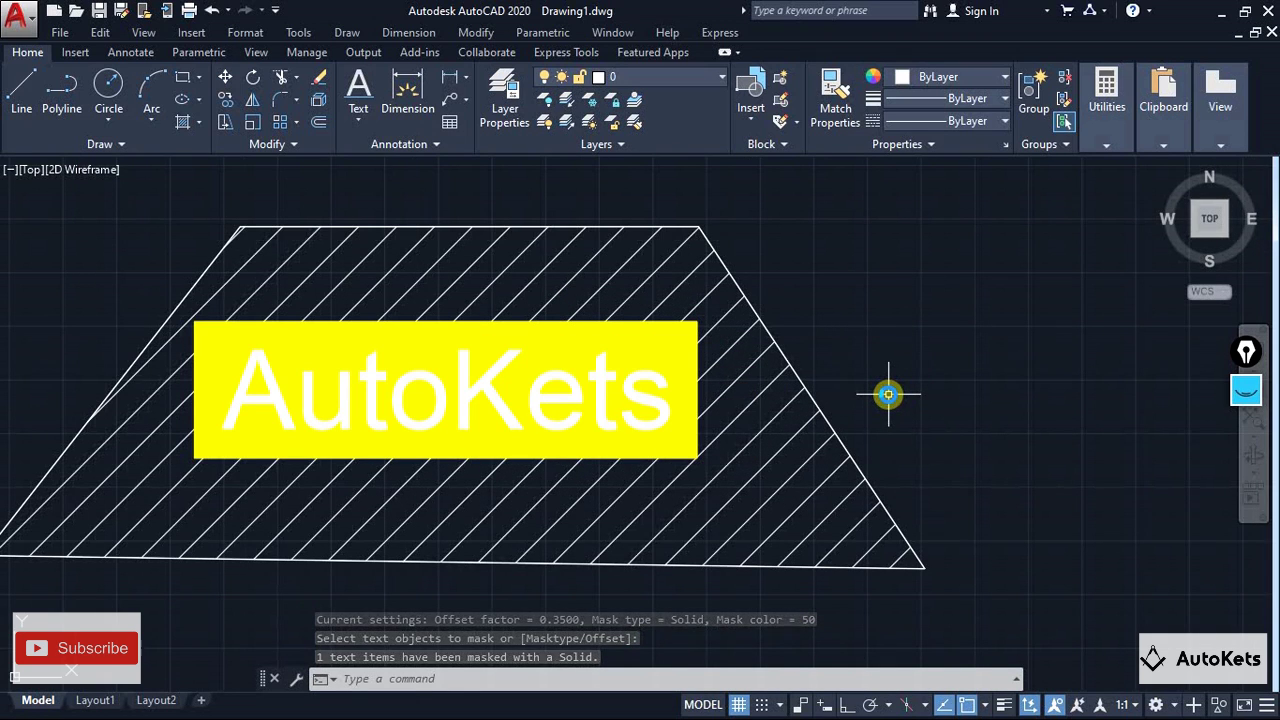
pyautogui.scroll(-2, 888, 394)
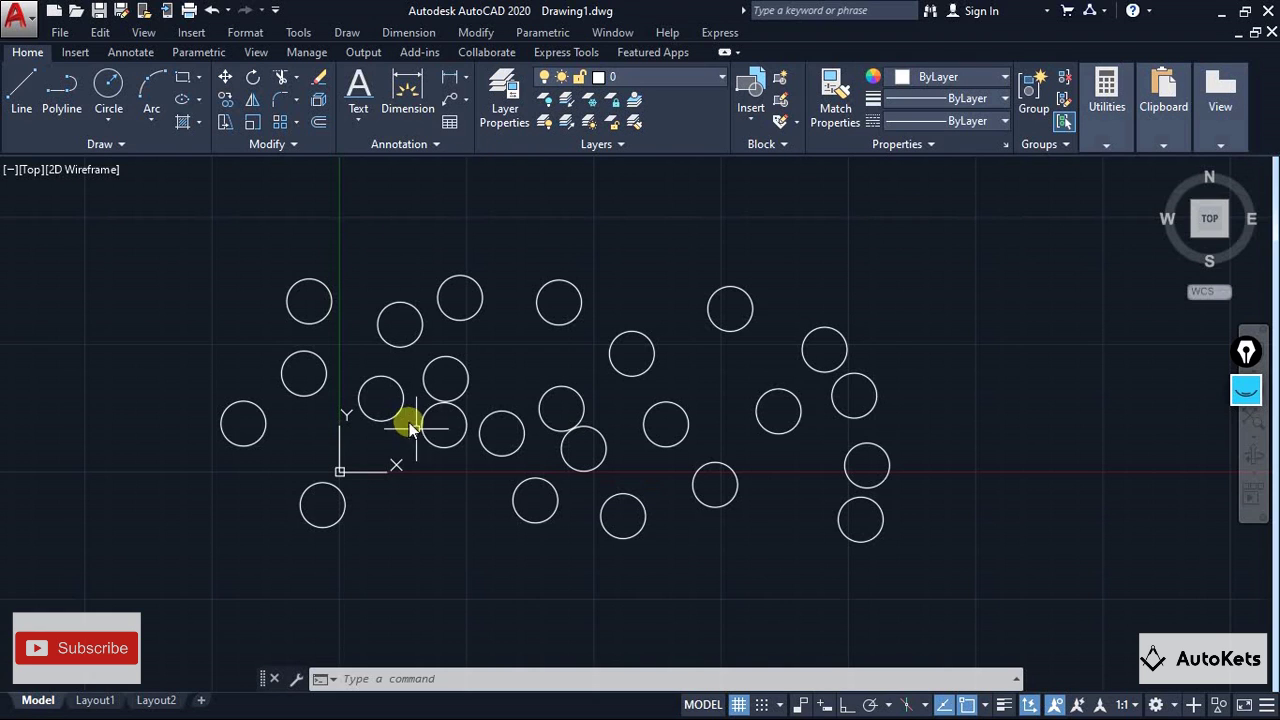
pyautogui.scroll(2, 527, 493)
pyautogui.scroll(-2, 523, 482)
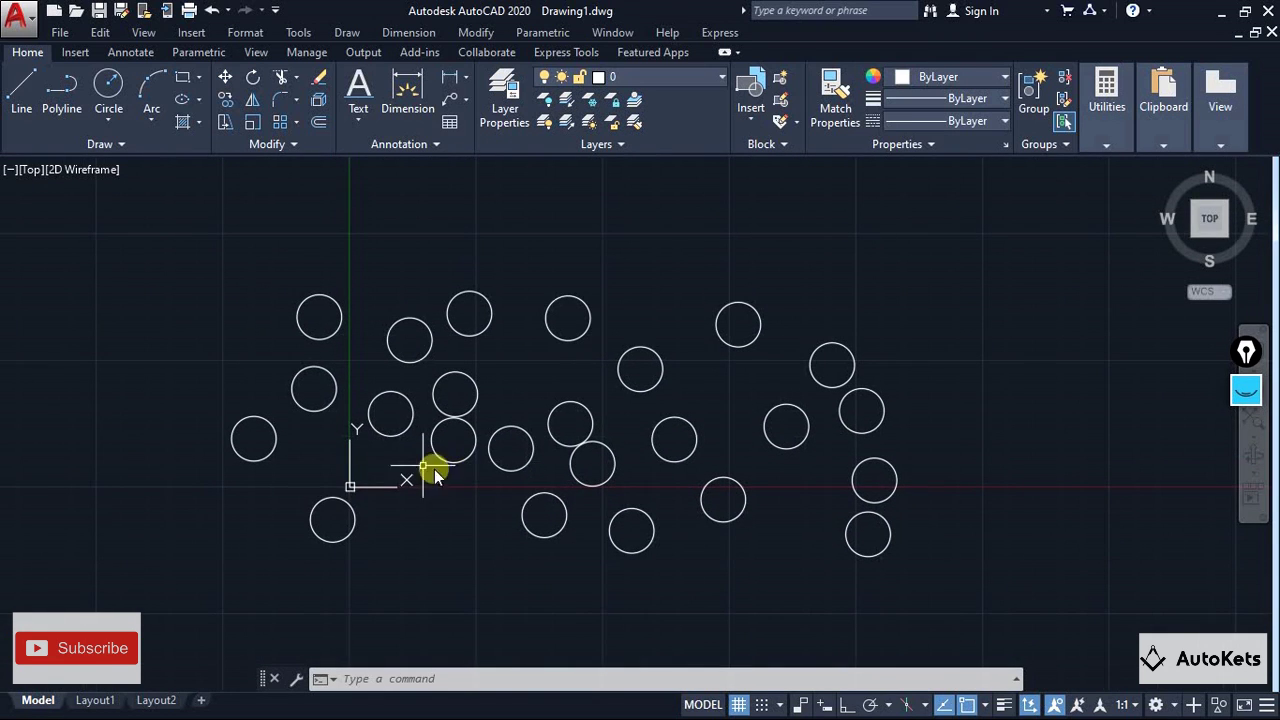
pyautogui.click(326, 518)
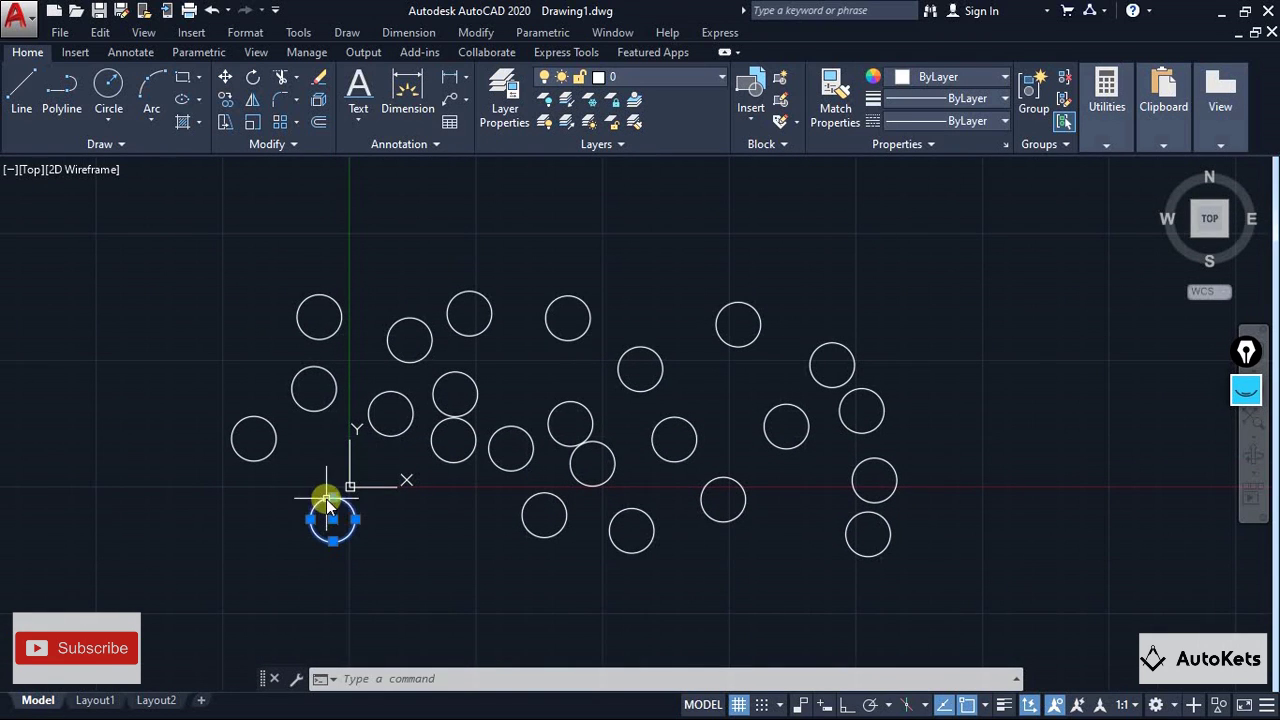
pyautogui.click(472, 390)
pyautogui.click(620, 370)
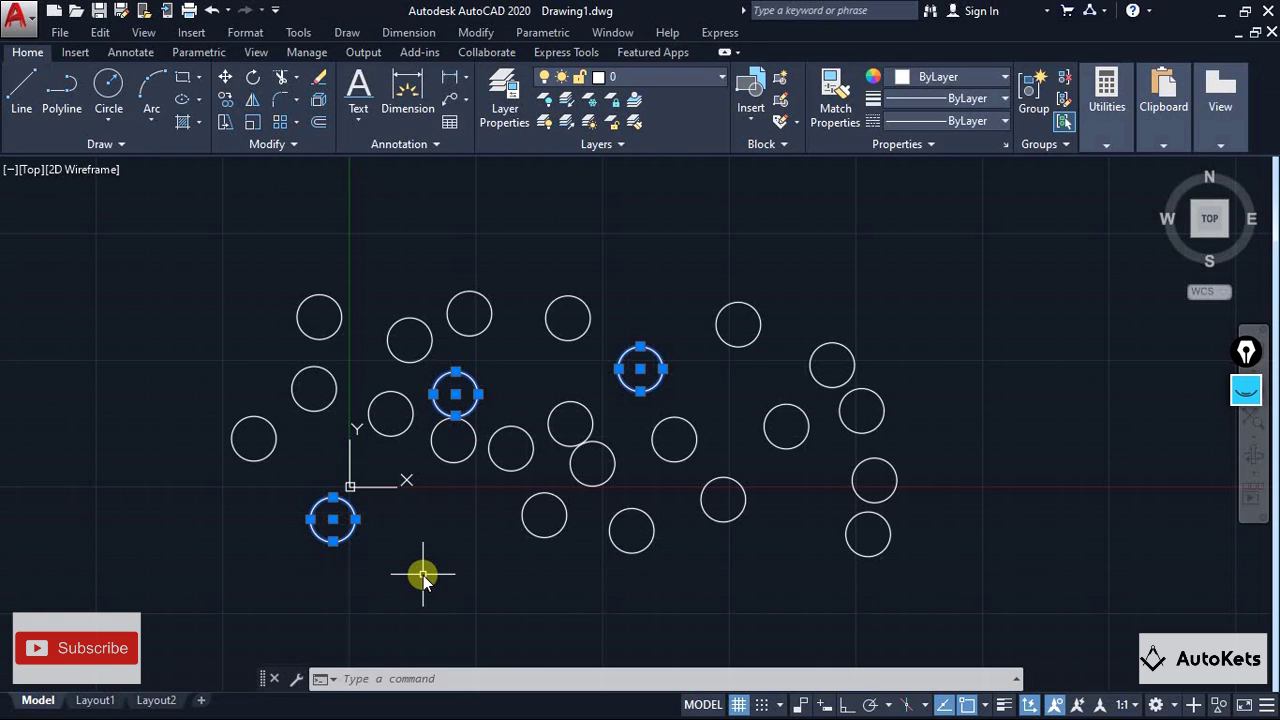
pyautogui.press('Escape')
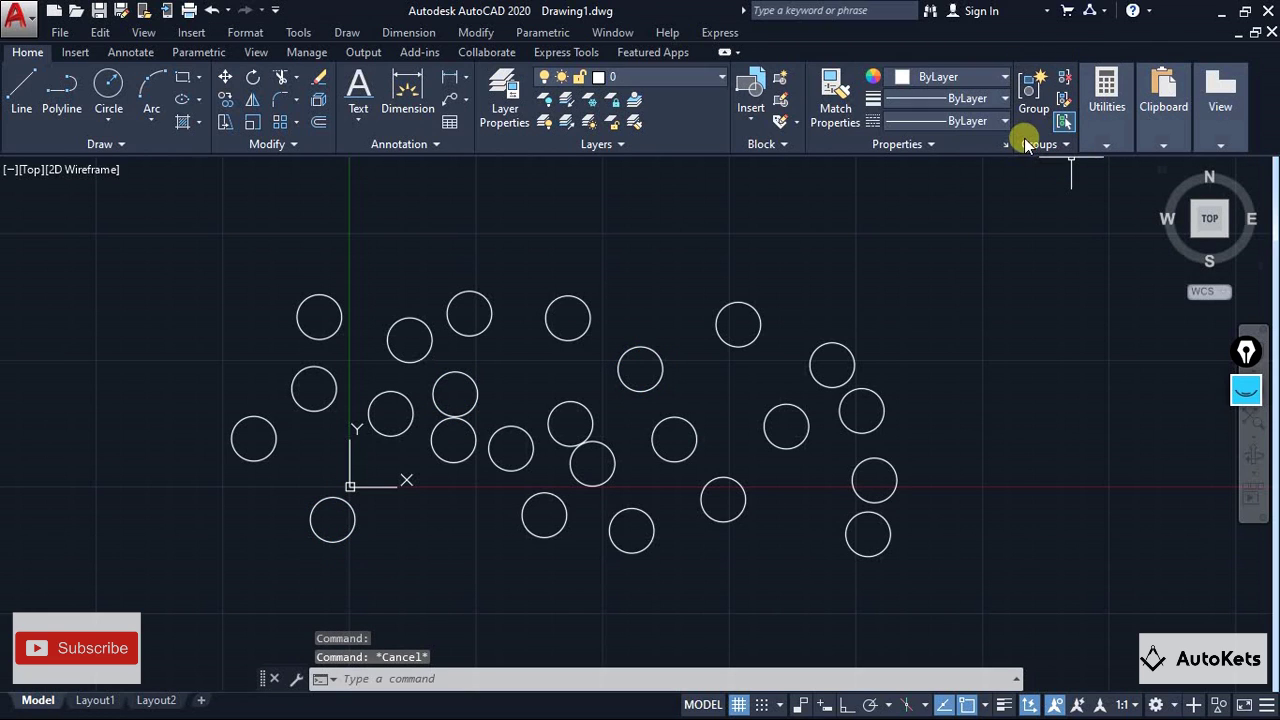
# Group five scattered circles: the one just below the origin, two in the middle and two along the upper edge.
pyautogui.click(335, 498)
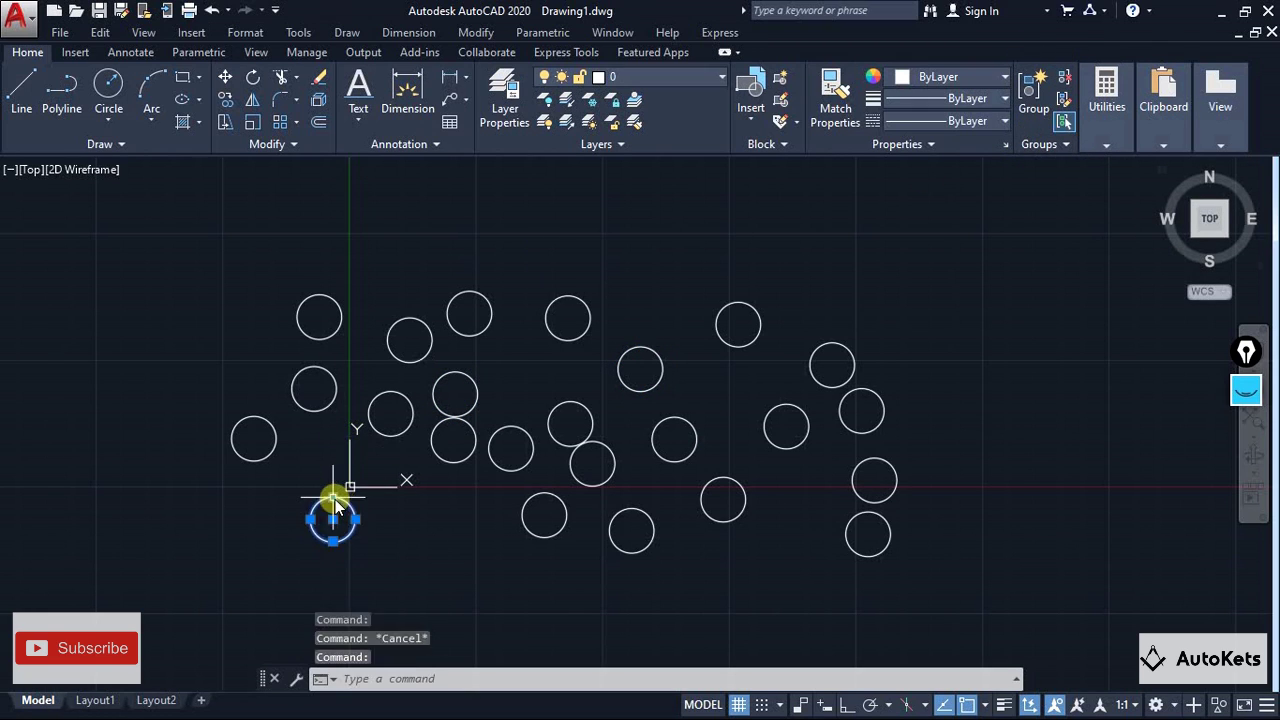
pyautogui.click(489, 464)
pyautogui.click(493, 461)
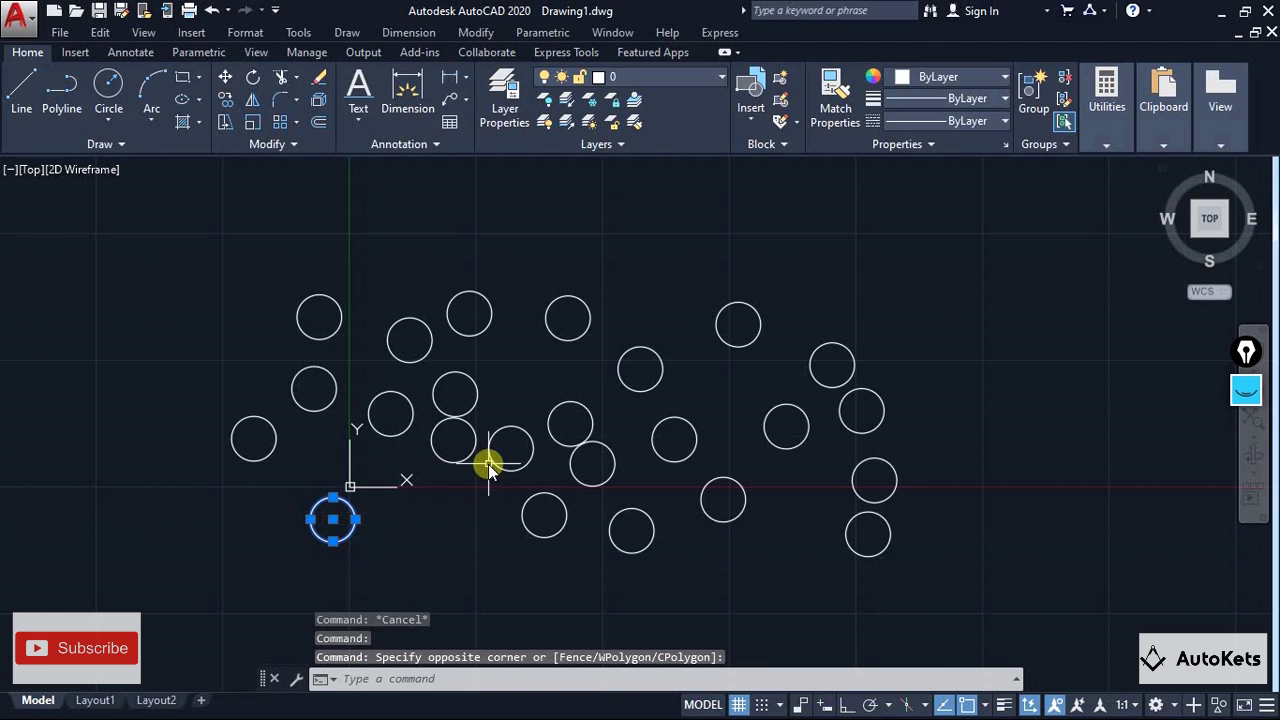
pyautogui.click(617, 374)
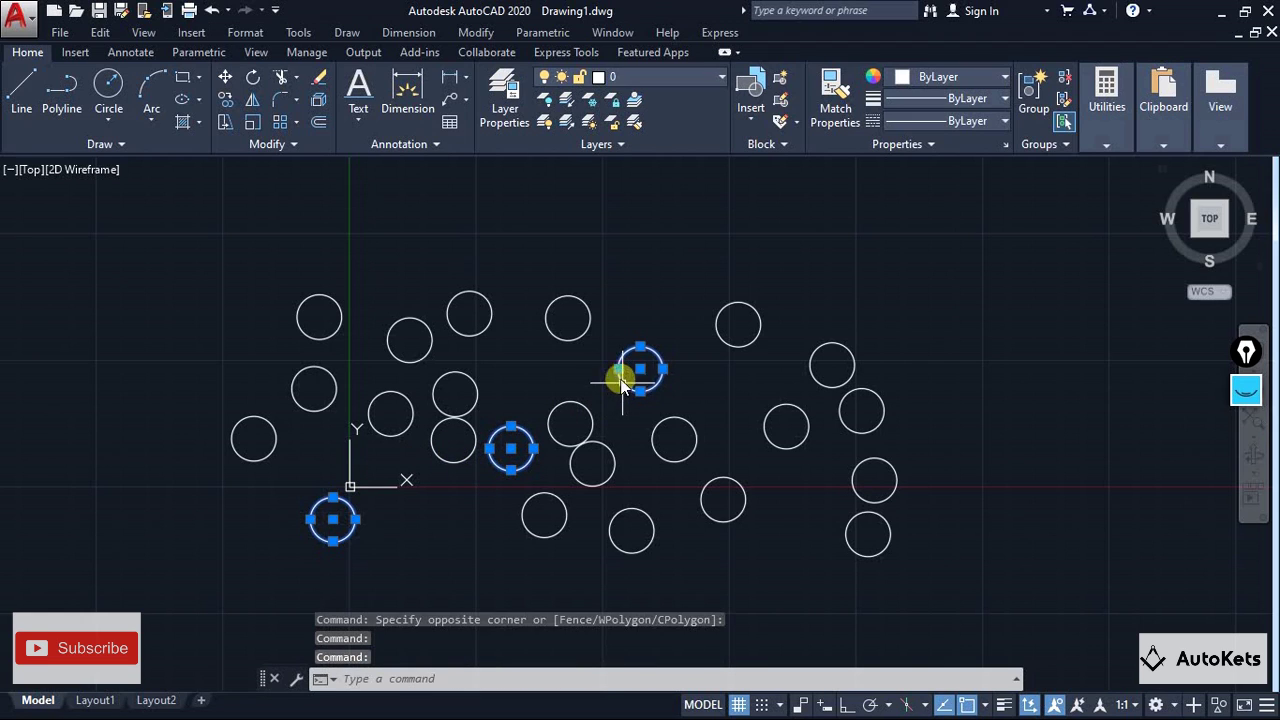
pyautogui.click(567, 339)
pyautogui.click(736, 342)
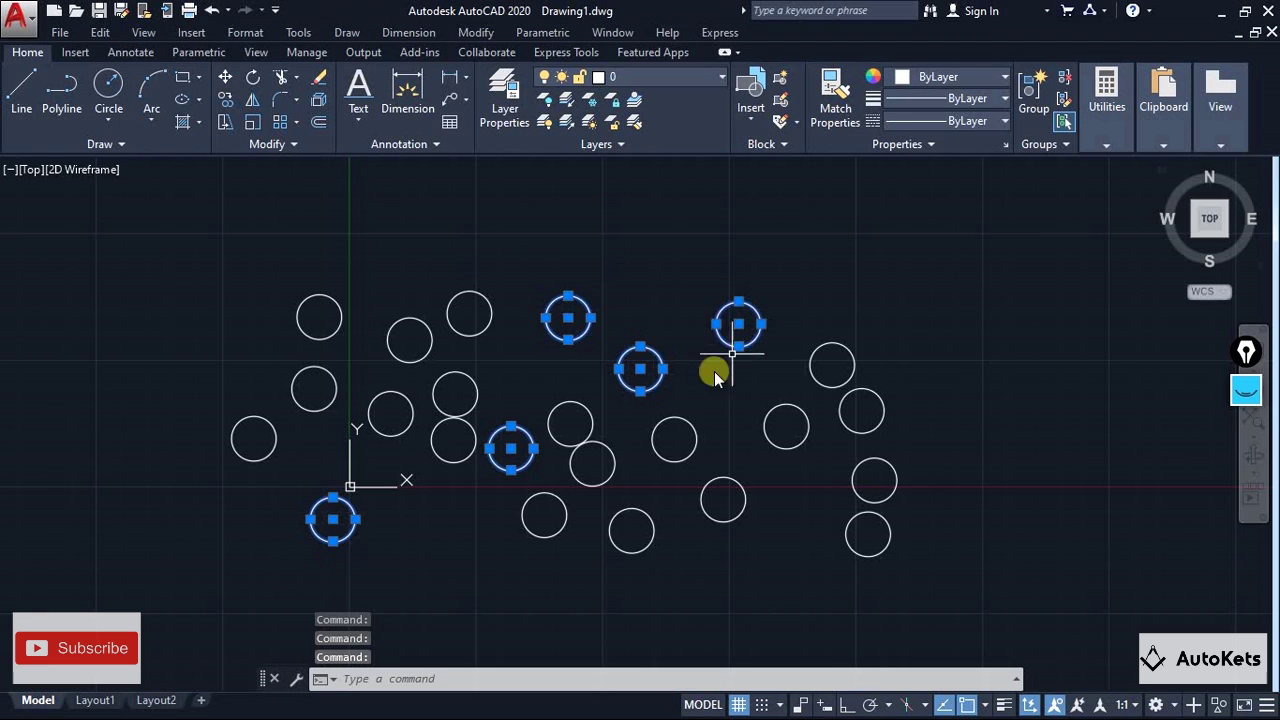
pyautogui.click(1033, 110)
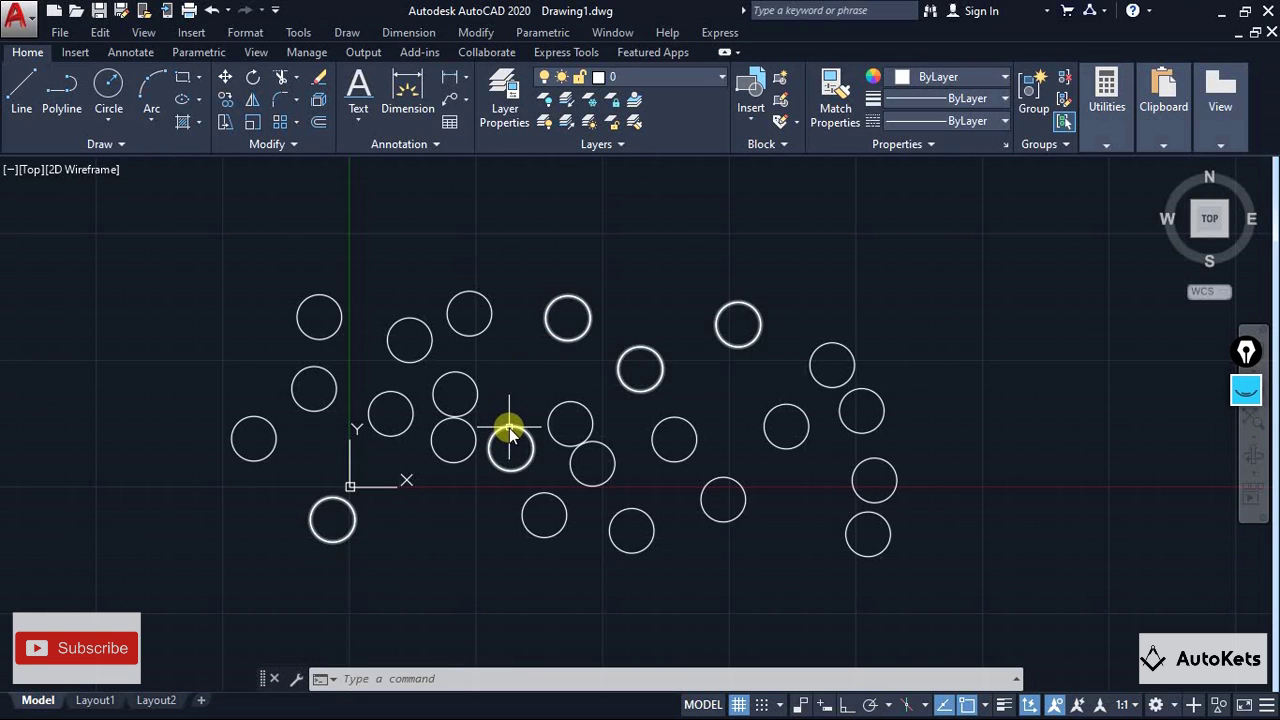
# Move the circle group by the center of its lowest circle to the empty area up and right of the other circles.
pyautogui.click(330, 500)
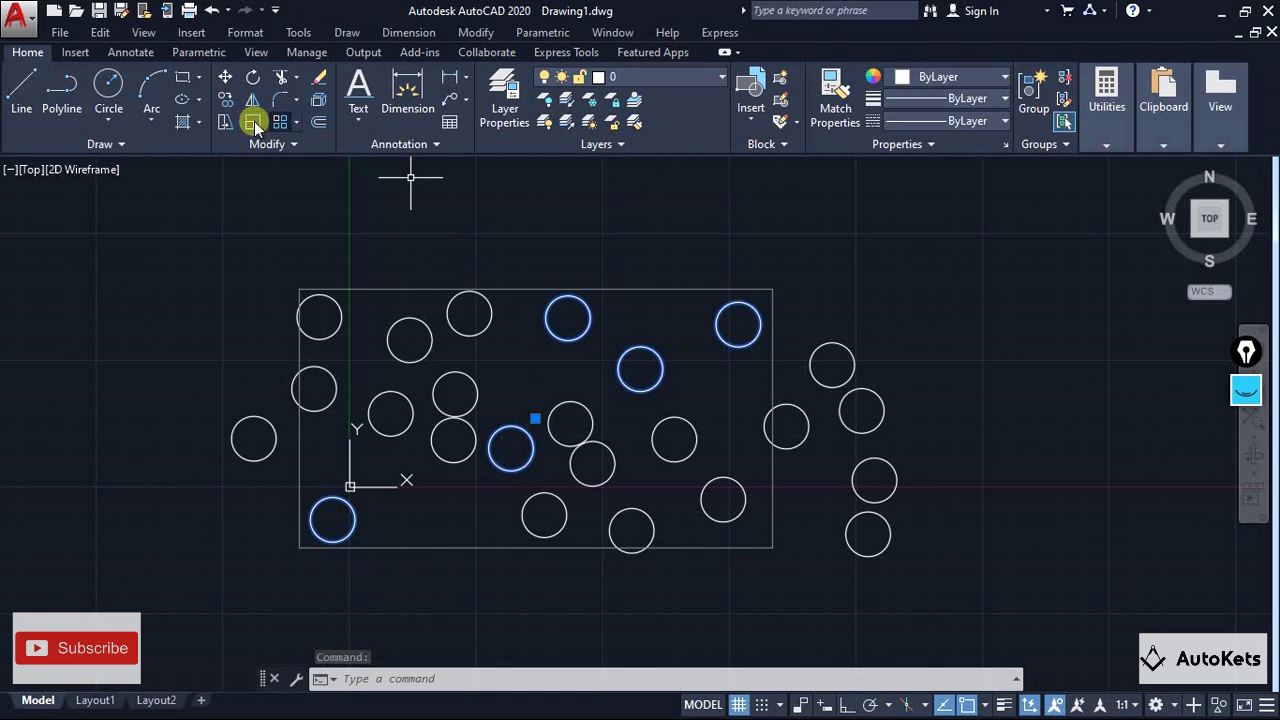
pyautogui.click(226, 78)
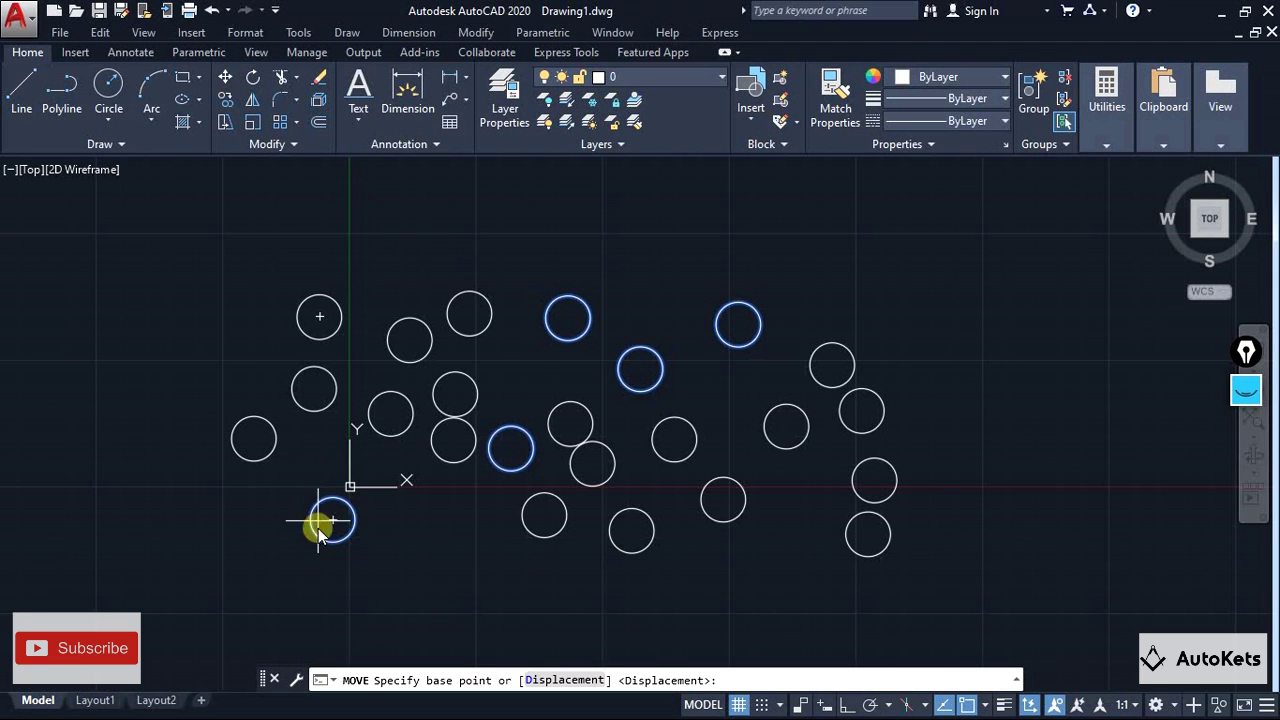
pyautogui.click(333, 519)
pyautogui.scroll(-3, 477, 480)
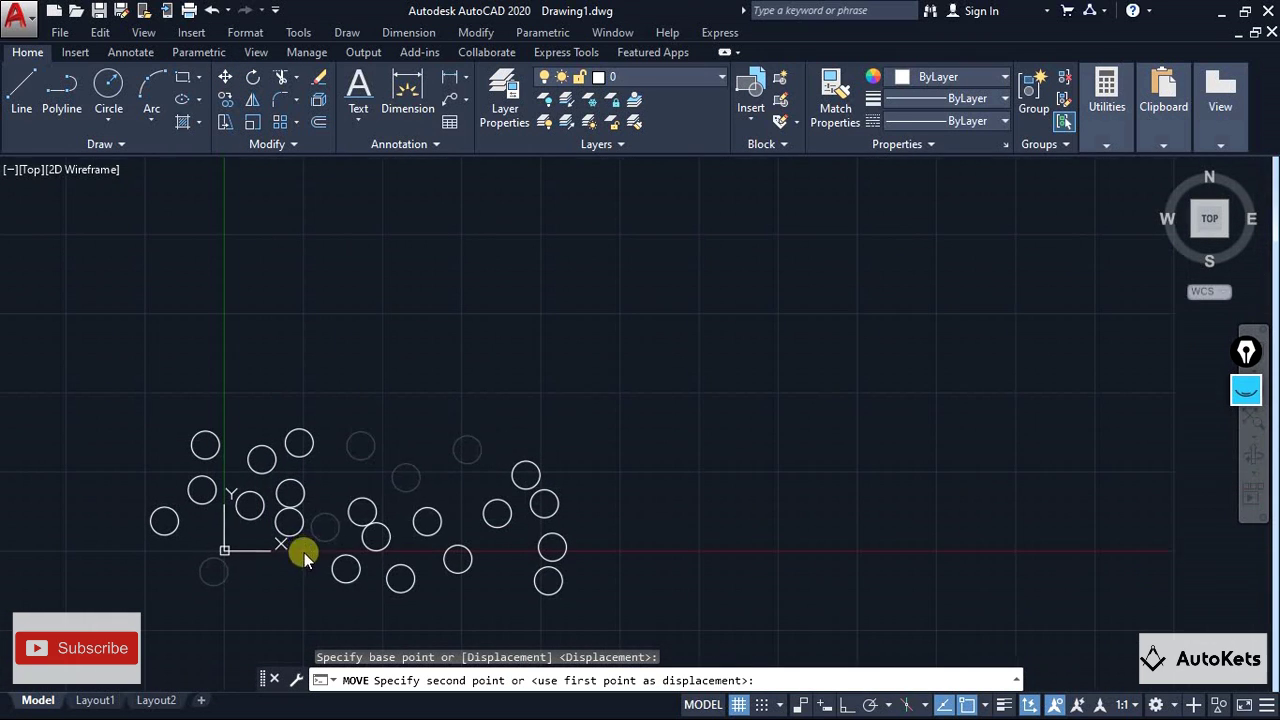
pyautogui.click(641, 409)
pyautogui.press('Escape')
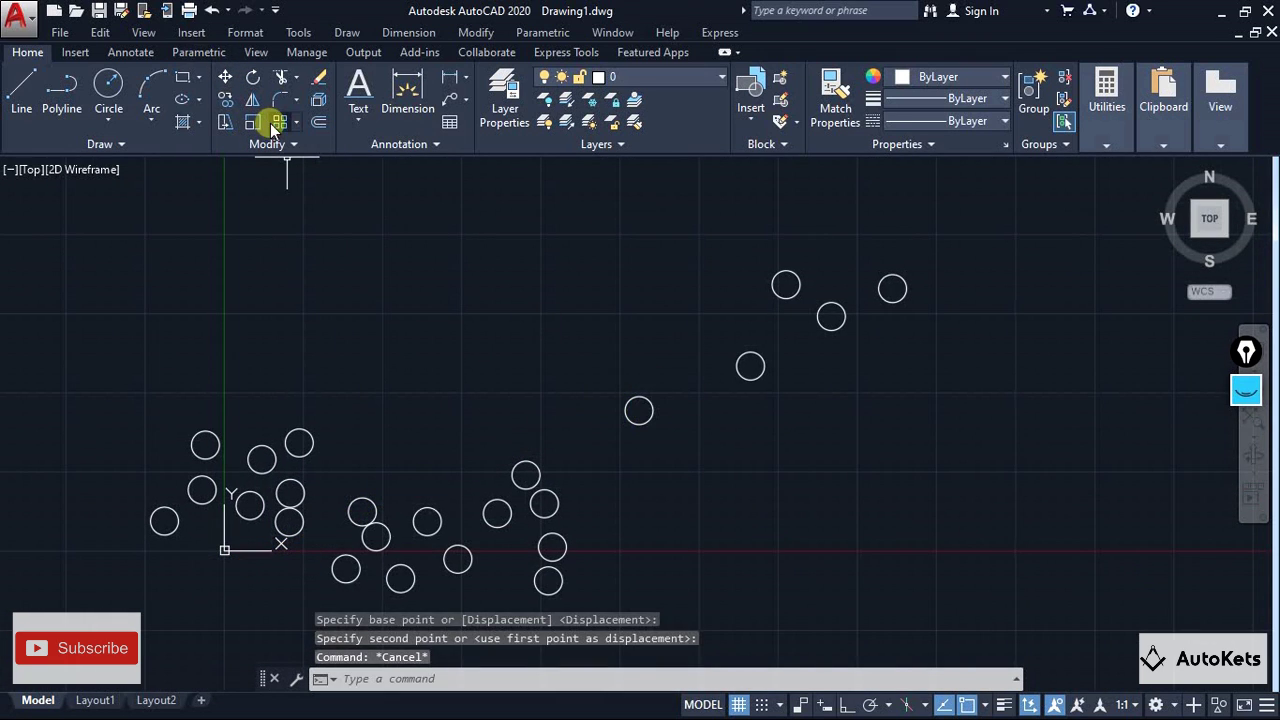
# Copy the group of five circles once, placing the copy below and to the right of the original.
pyautogui.click(227, 98)
pyautogui.click(652, 430)
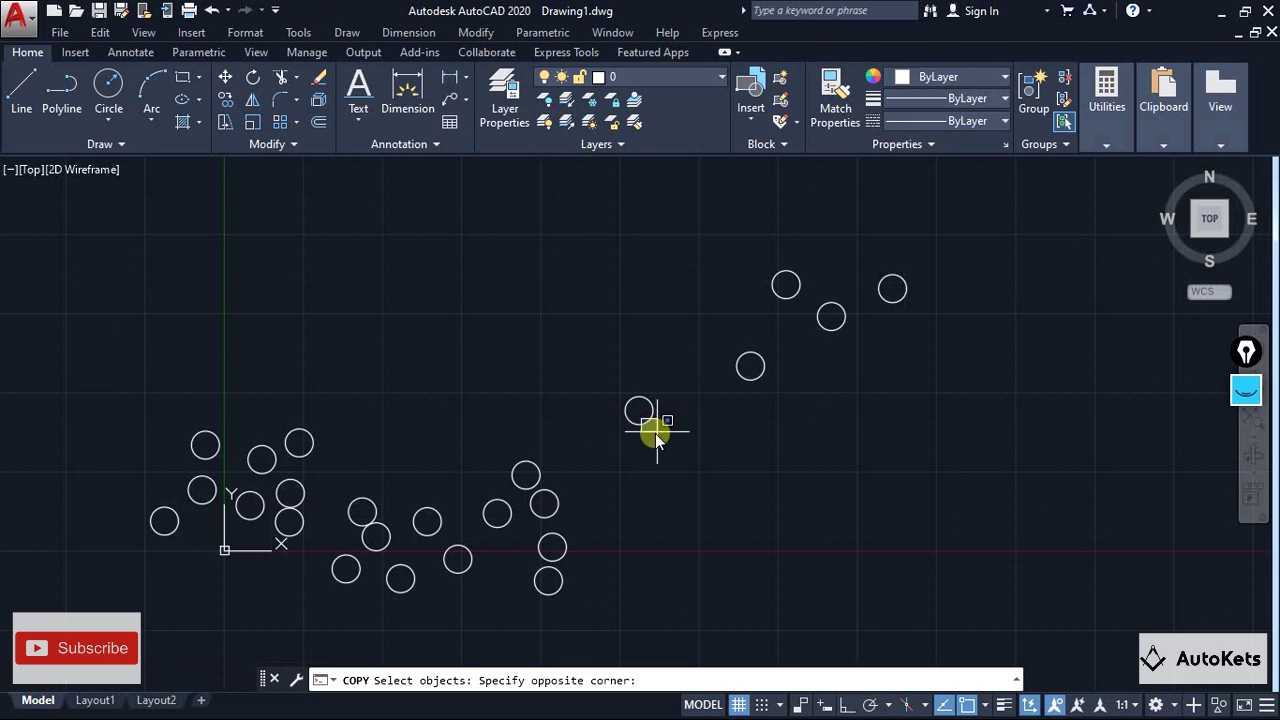
pyautogui.click(628, 423)
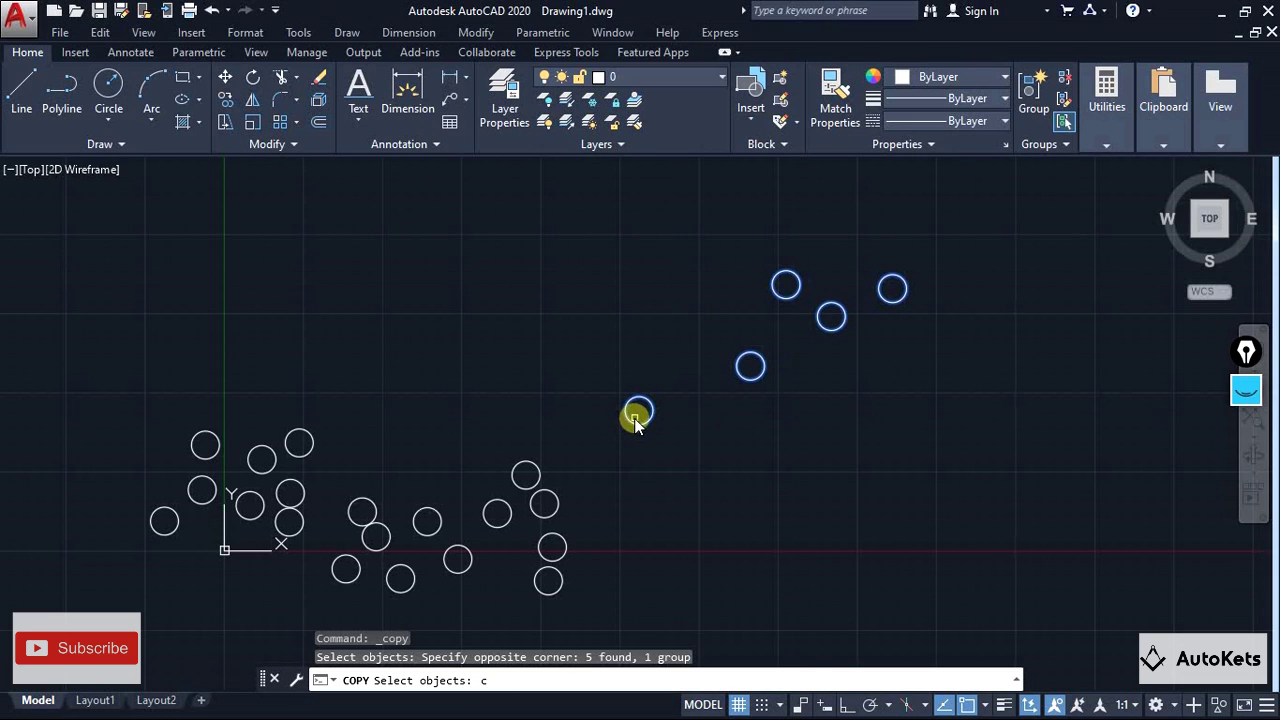
pyautogui.press('Return')
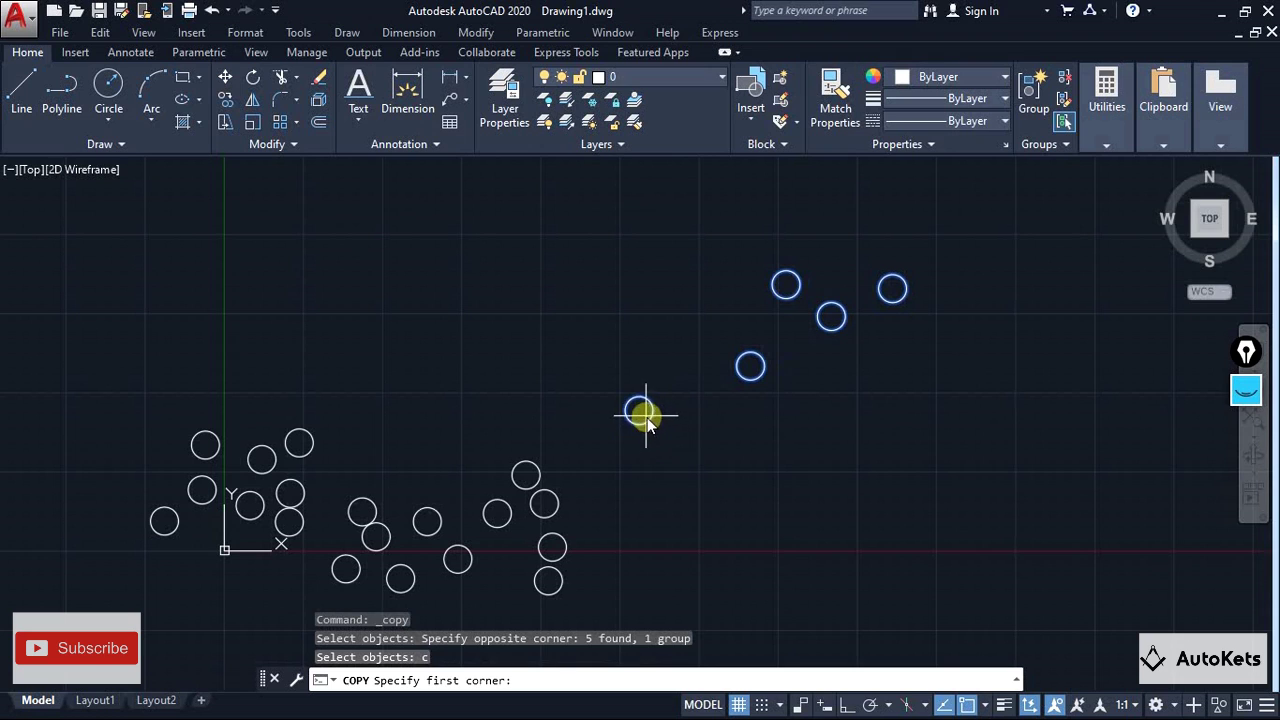
pyautogui.click(645, 420)
pyautogui.click(628, 425)
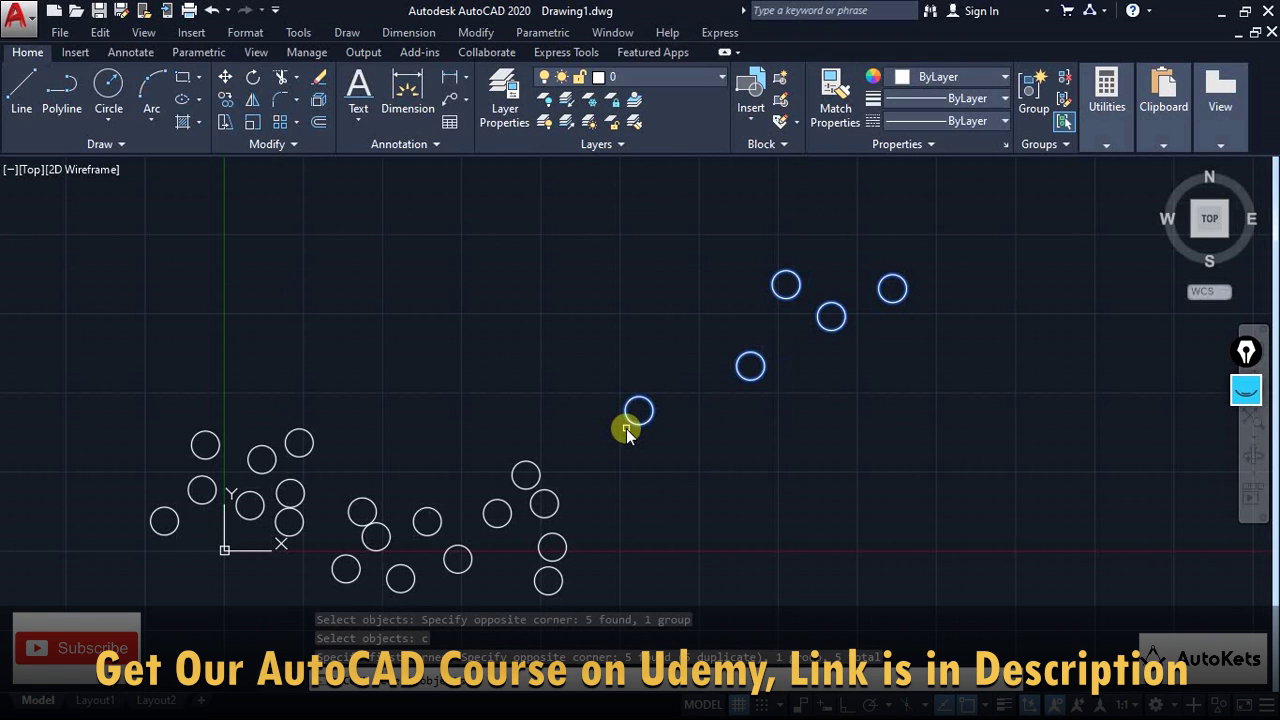
pyautogui.press('Return')
pyautogui.click(629, 418)
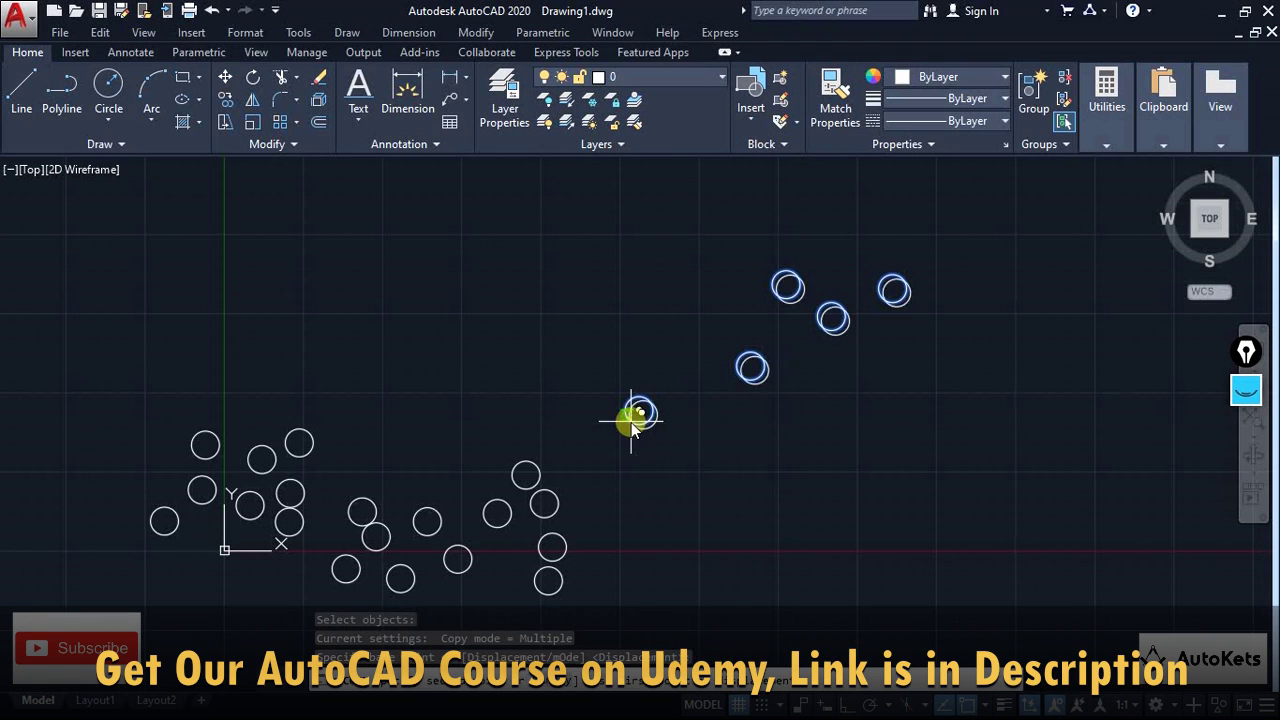
pyautogui.click(730, 511)
pyautogui.press('Return')
pyautogui.scroll(-3, 725, 440)
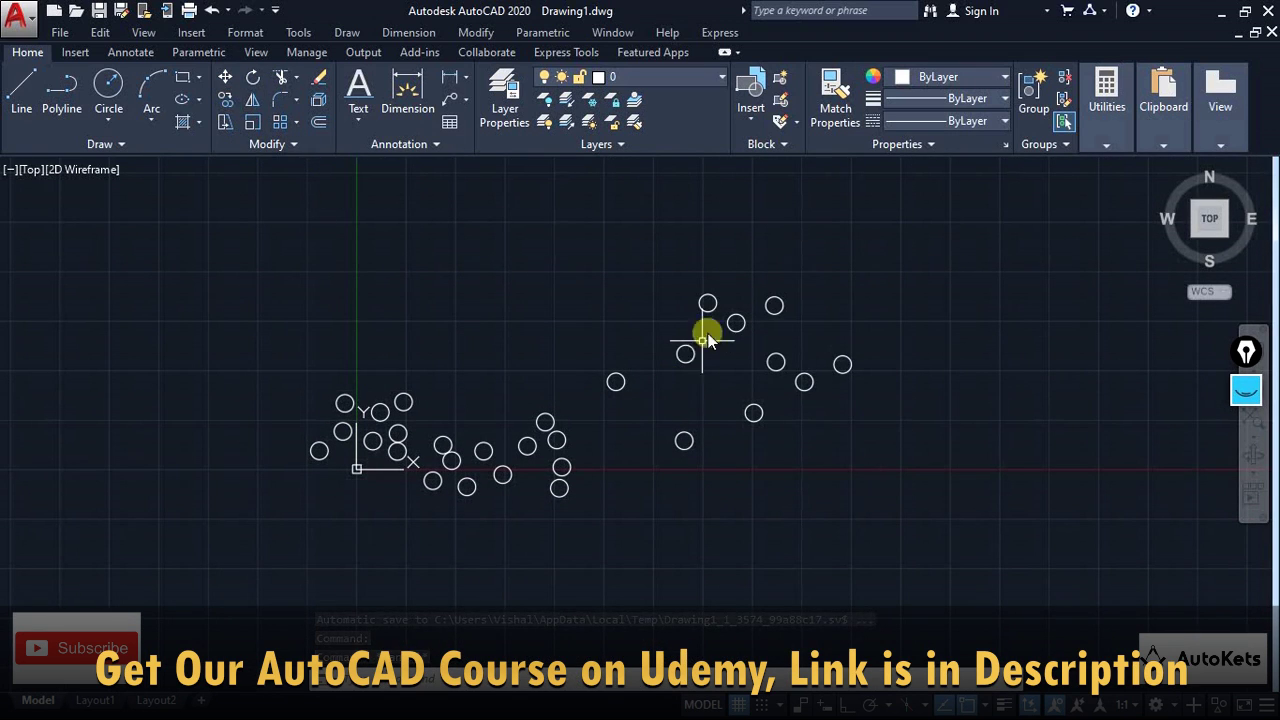
pyautogui.scroll(2, 860, 350)
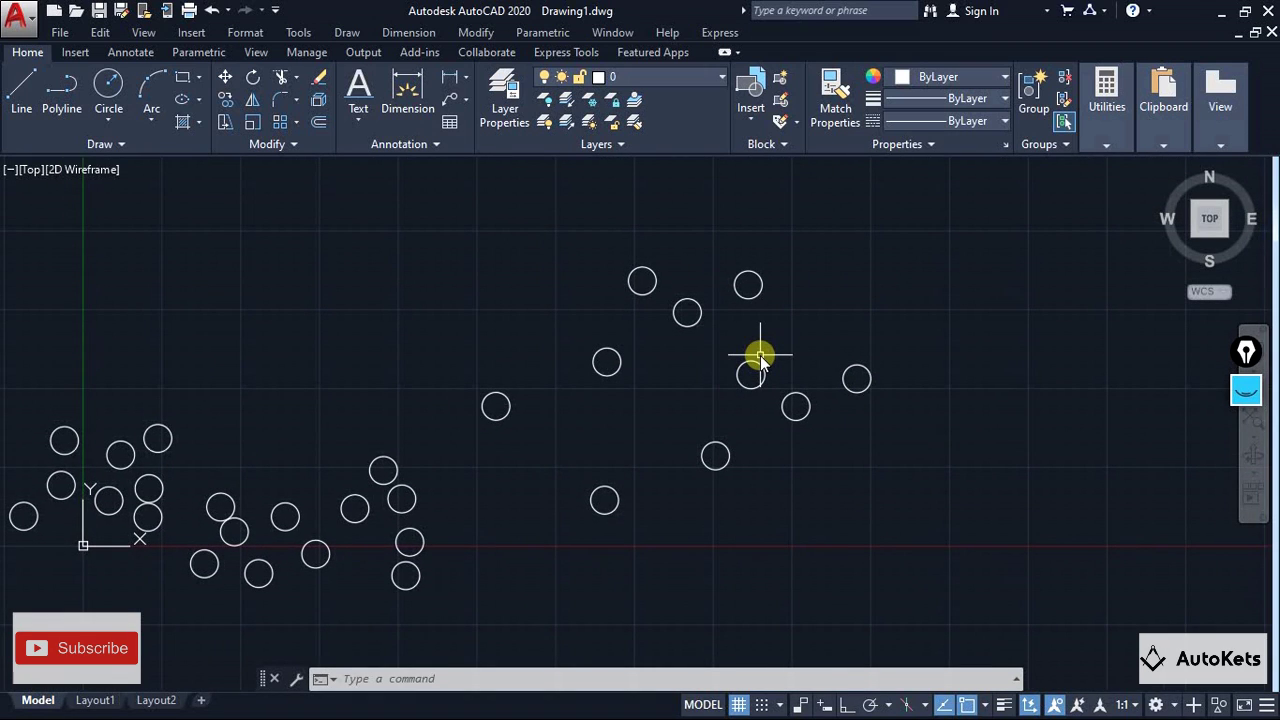
# Undo the copy of the circle group.
pyautogui.hotkey('ctrl', 'z')
pyautogui.hotkey('ctrl', 'z')
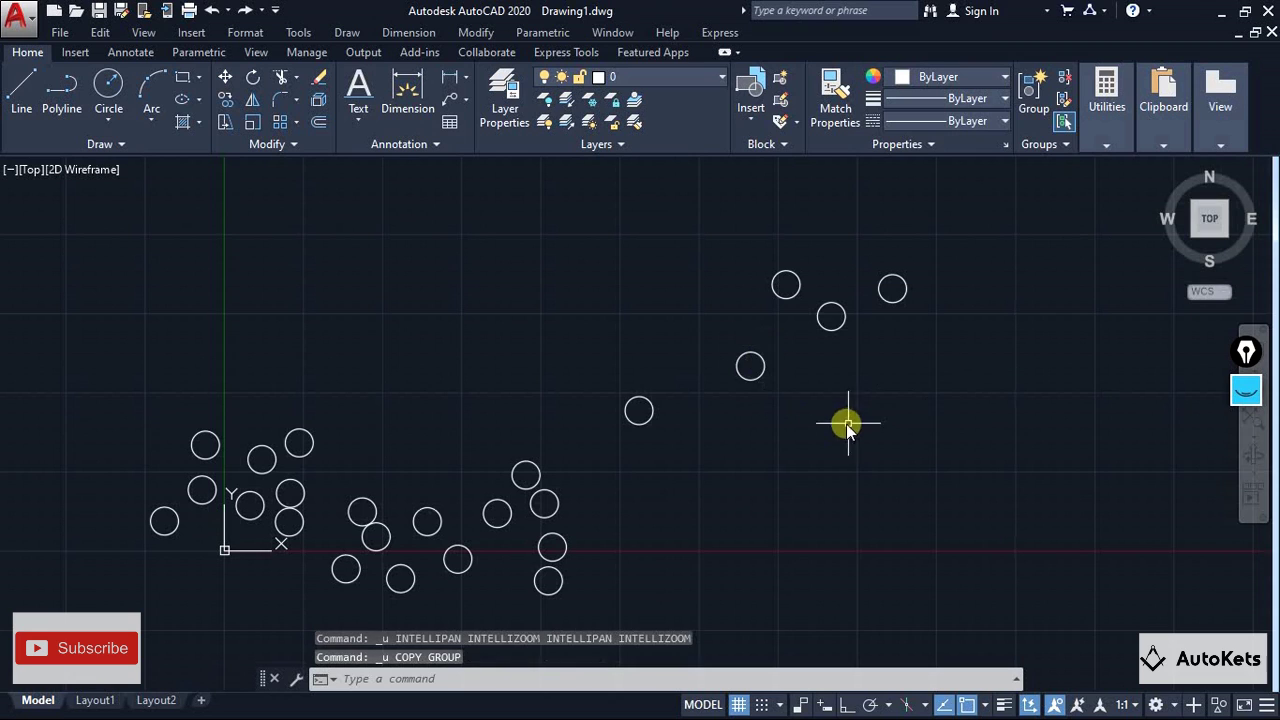
# Add the uppermost circle of the ungrouped cluster, just below the group's lowest circle, to the five-circle group with Group Edit.
pyautogui.moveTo(829, 420); pyautogui.dragTo(791, 415, button='middle')
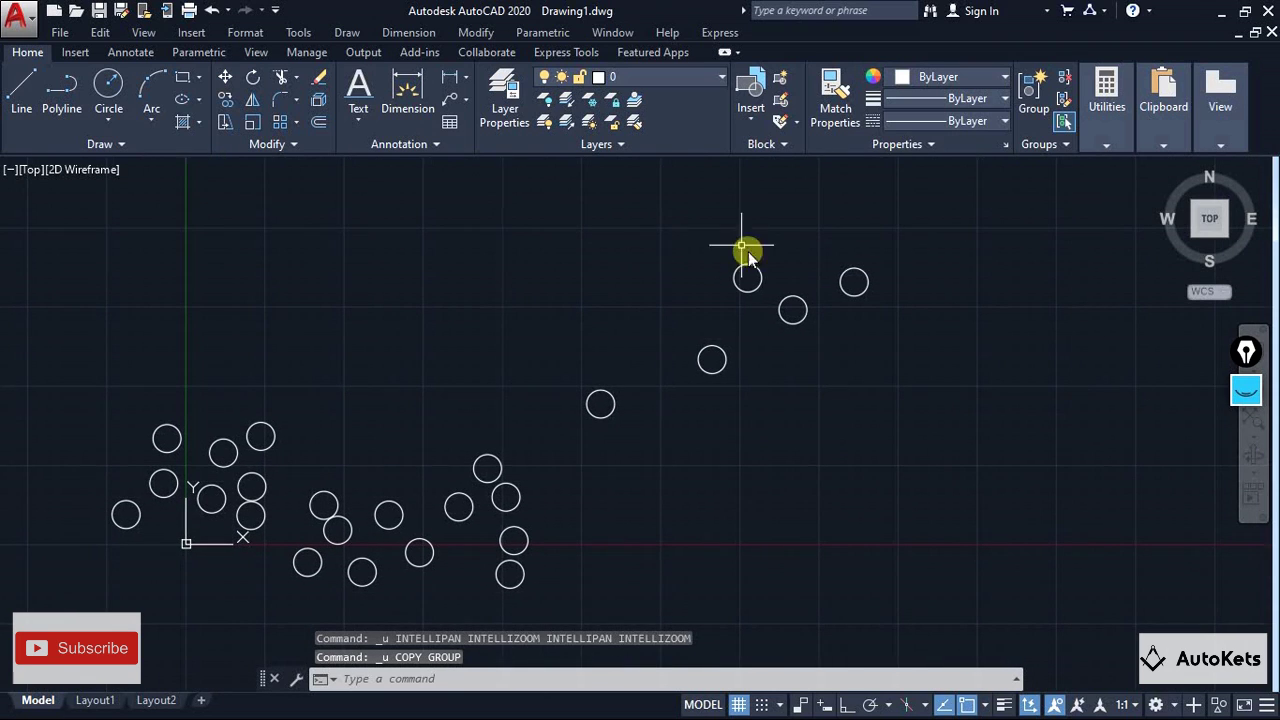
pyautogui.click(710, 347)
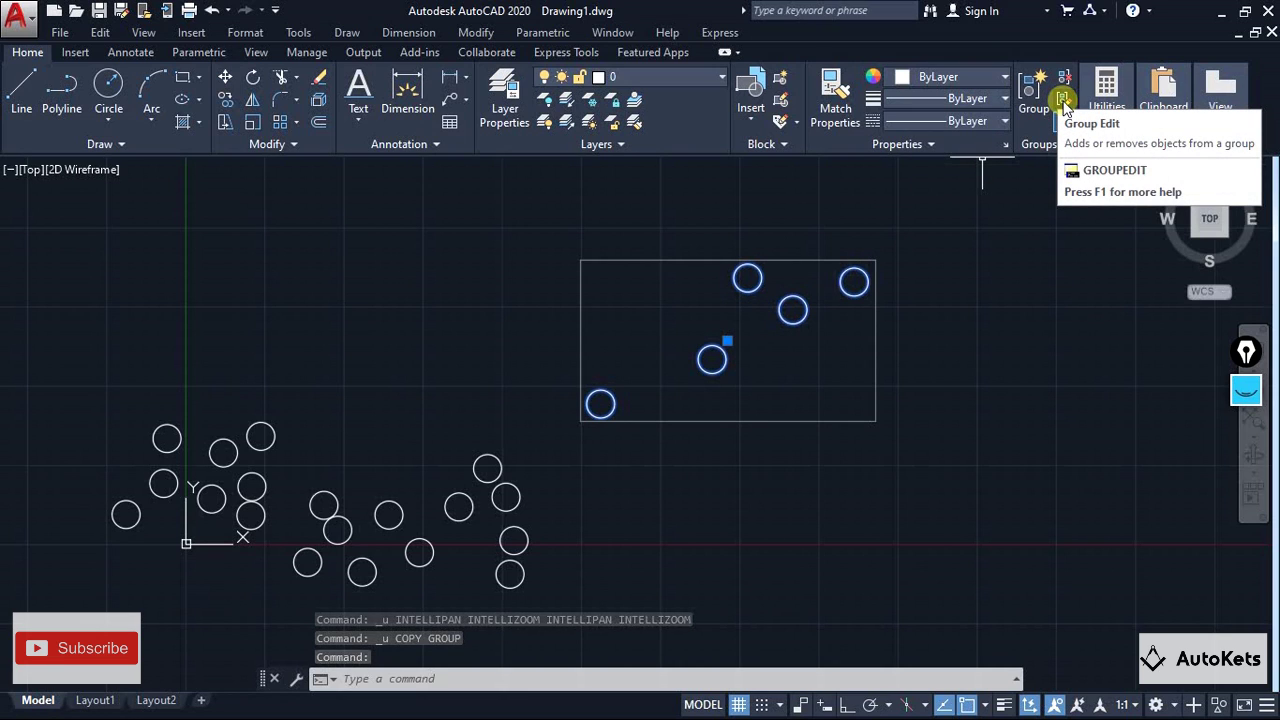
pyautogui.click(1063, 101)
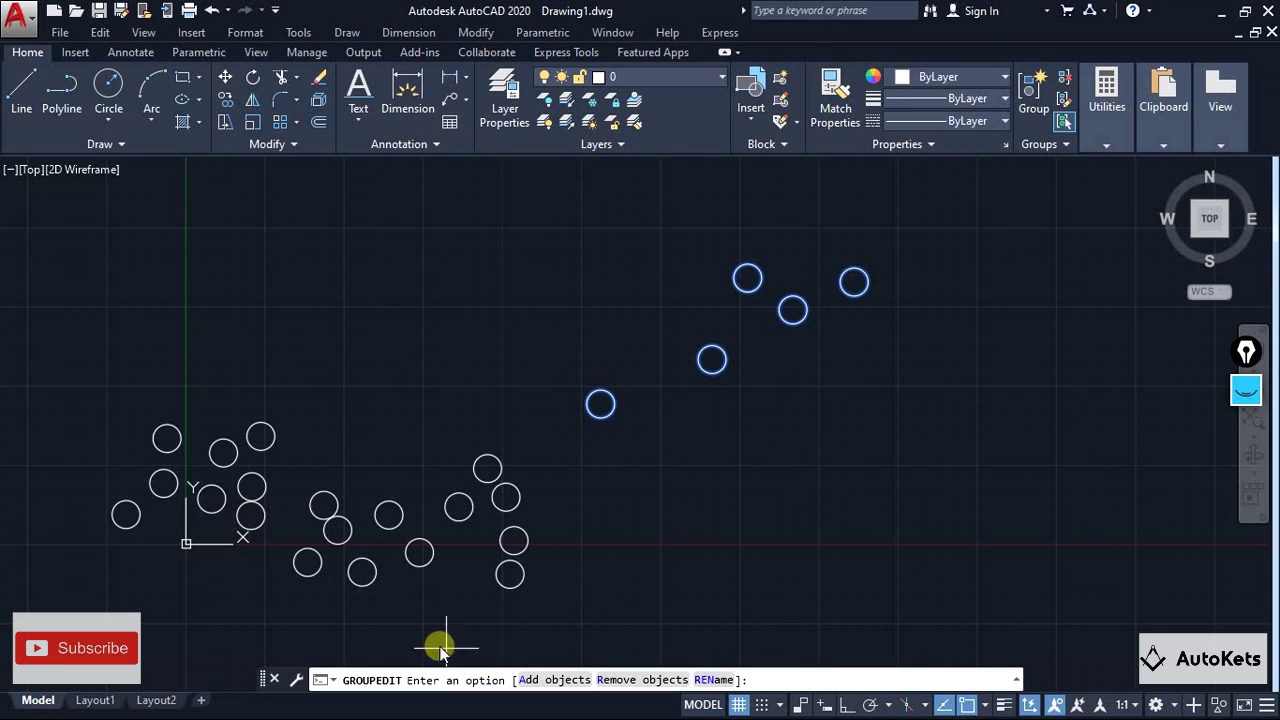
pyautogui.click(540, 688)
pyautogui.click(489, 466)
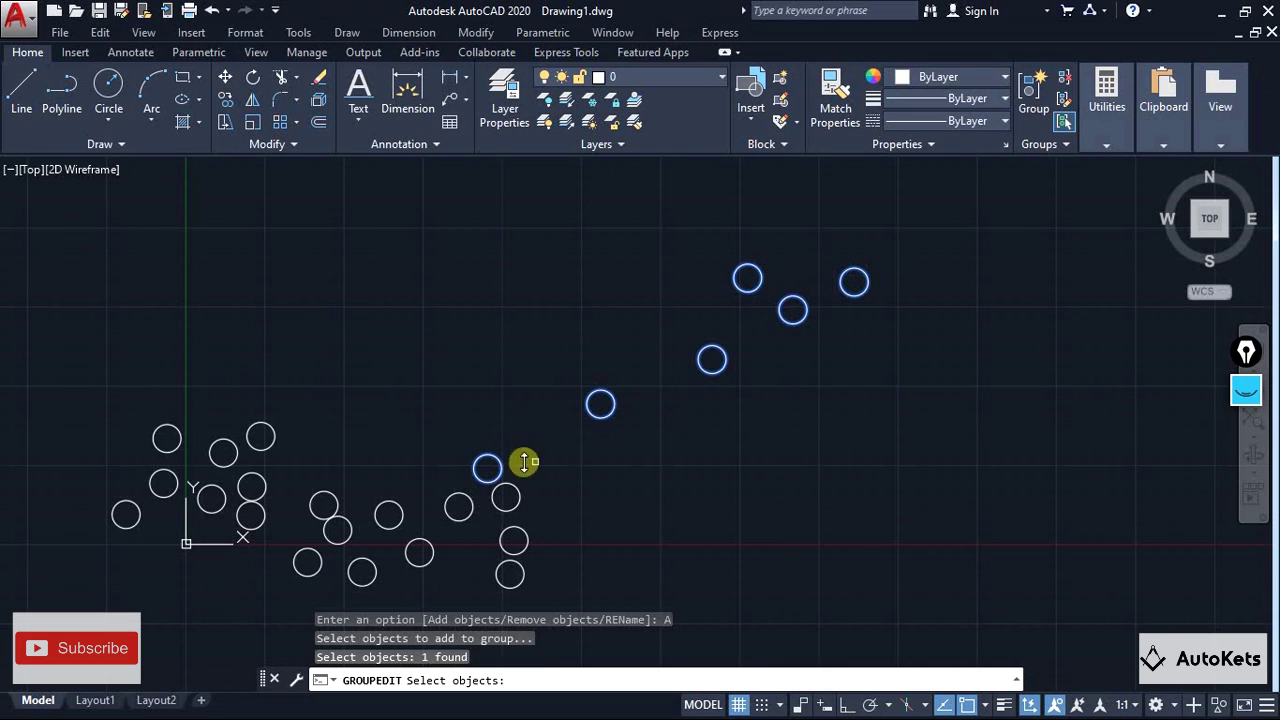
pyautogui.press('Return')
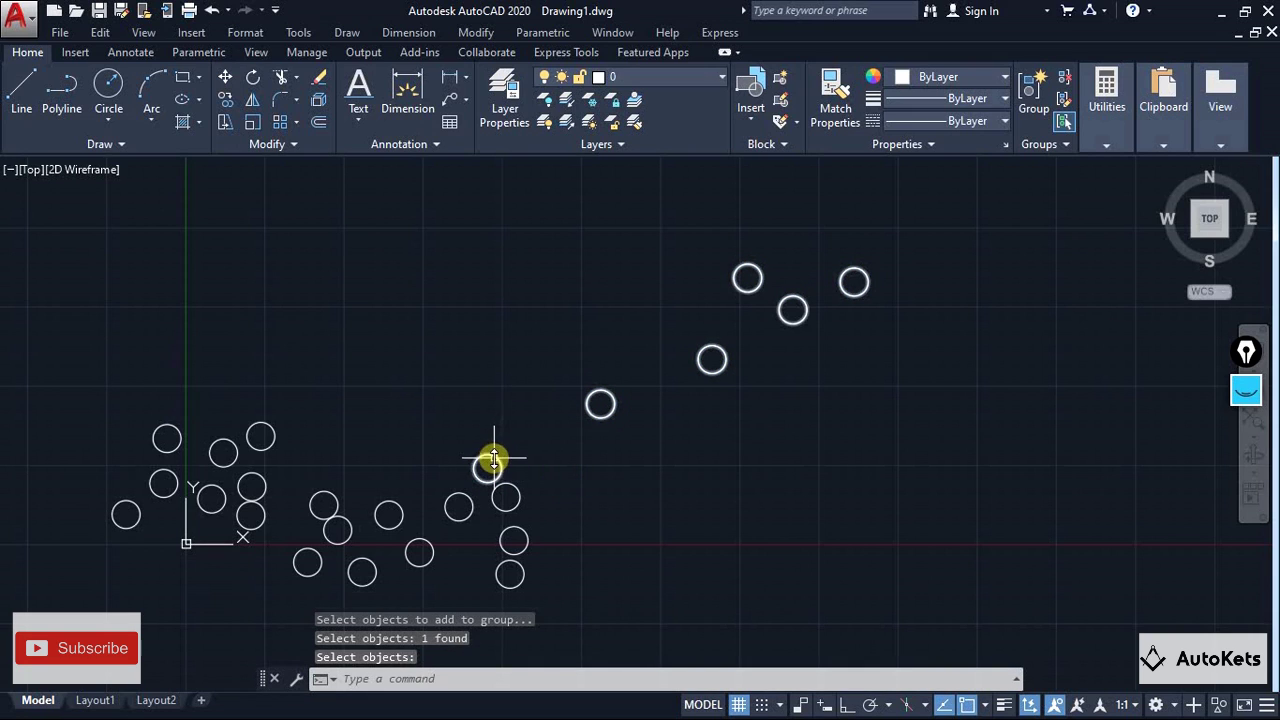
# Remove the newly added lowest circle from the group with Group Edit.
pyautogui.press('Return')
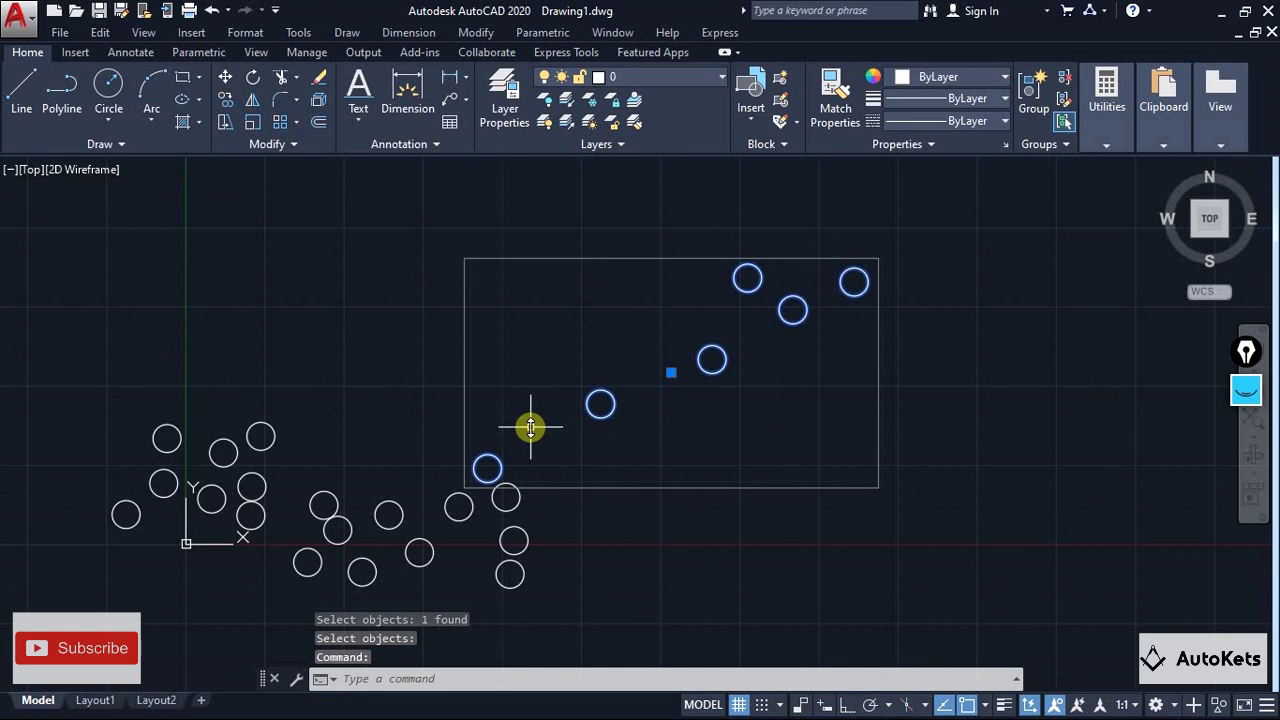
pyautogui.click(1063, 98)
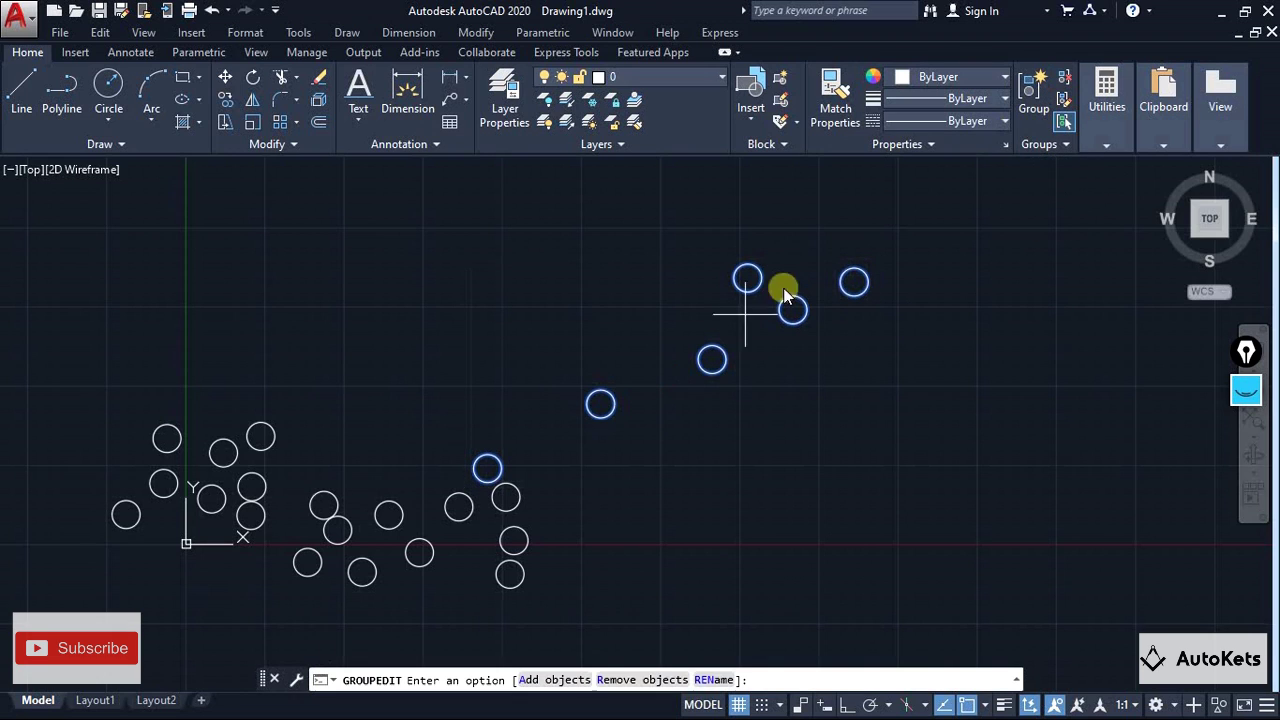
pyautogui.click(647, 680)
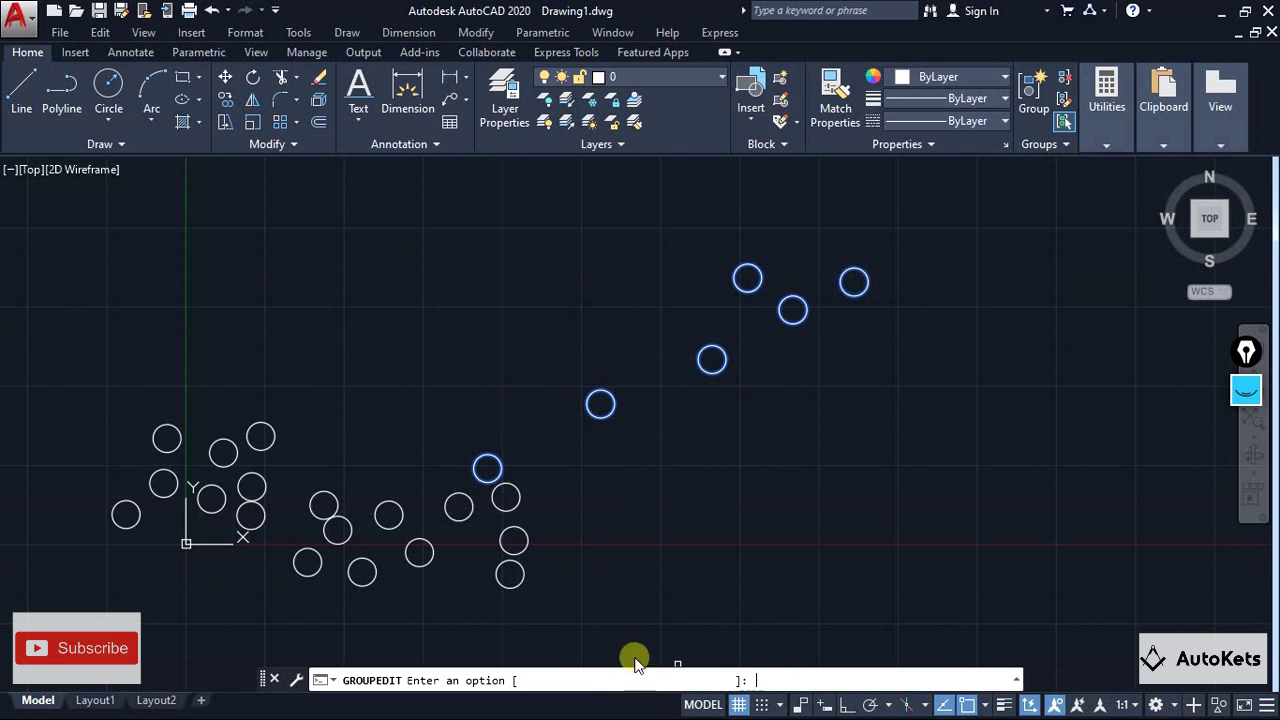
pyautogui.click(486, 455)
pyautogui.press('Return')
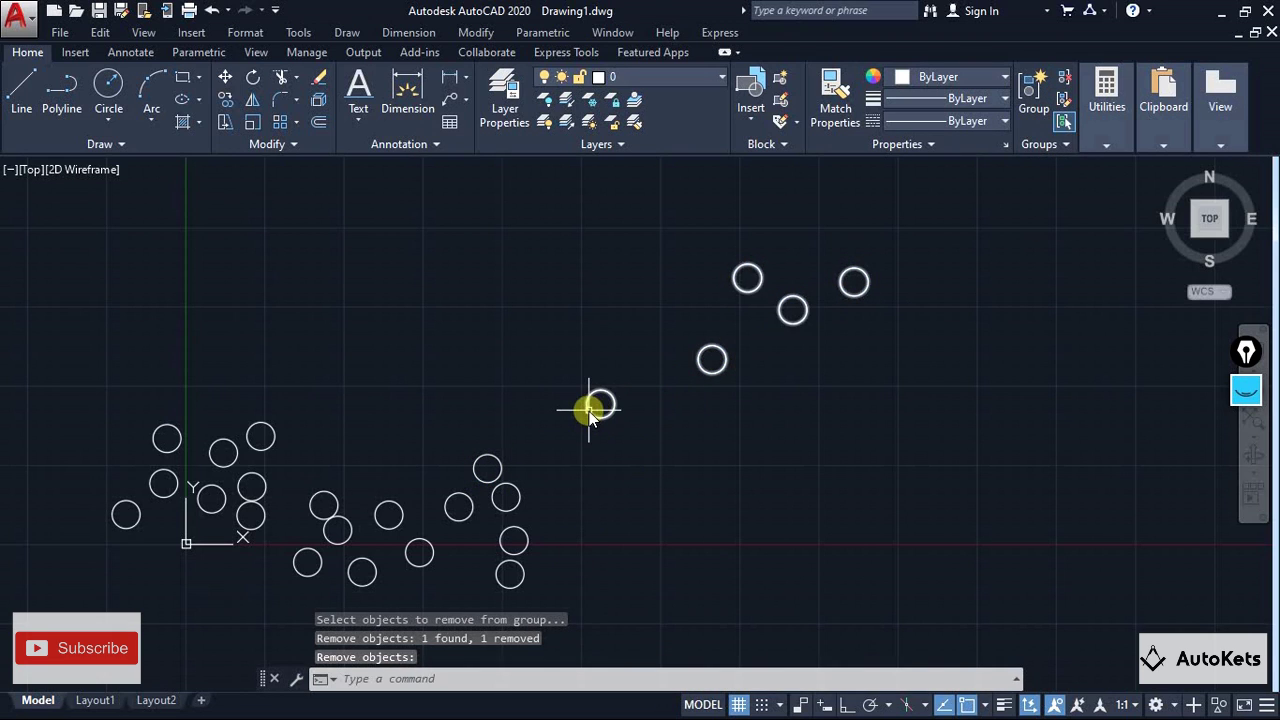
pyautogui.click(1063, 98)
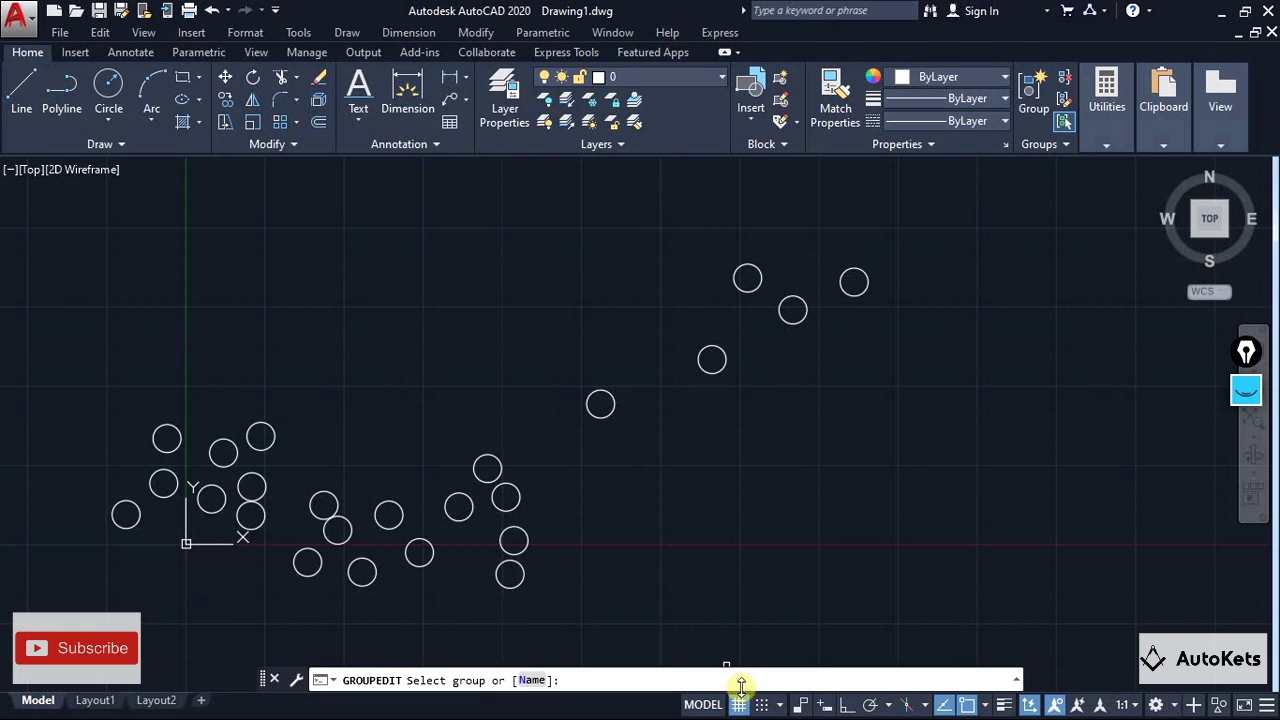
pyautogui.press('Escape')
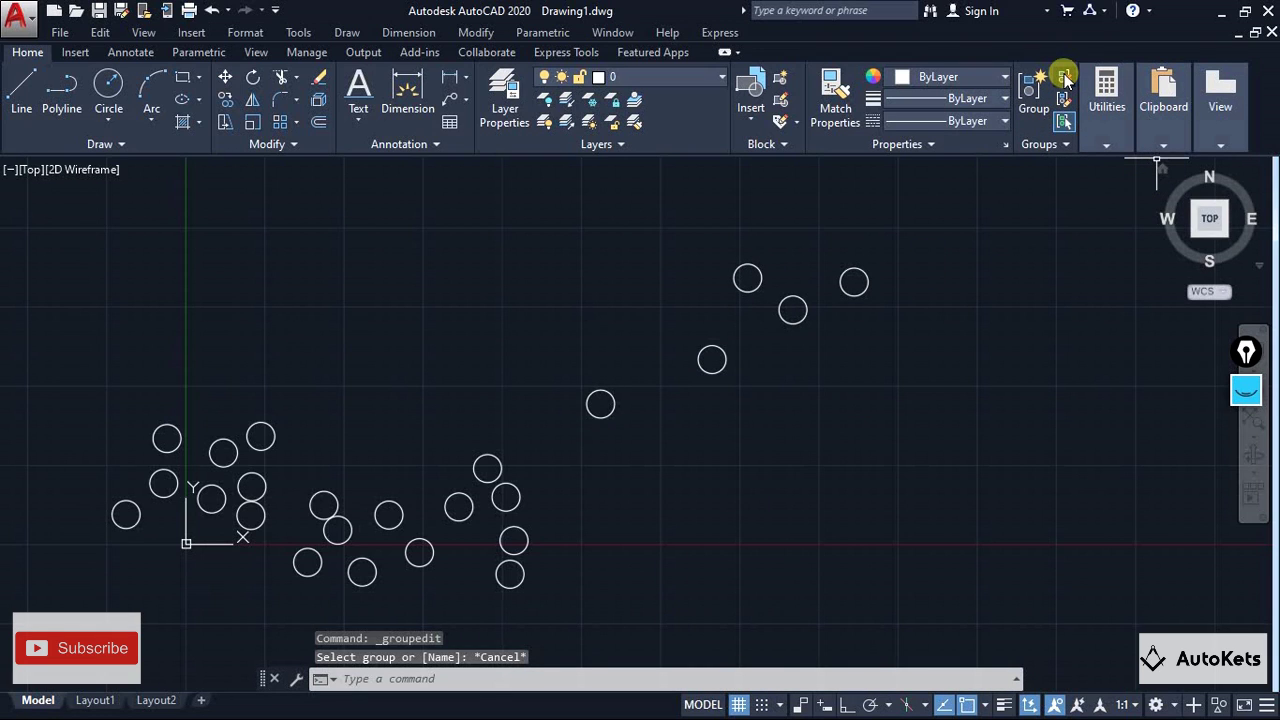
# Turn off group selection for the five-circle group so its circles can be picked individually.
pyautogui.click(718, 355)
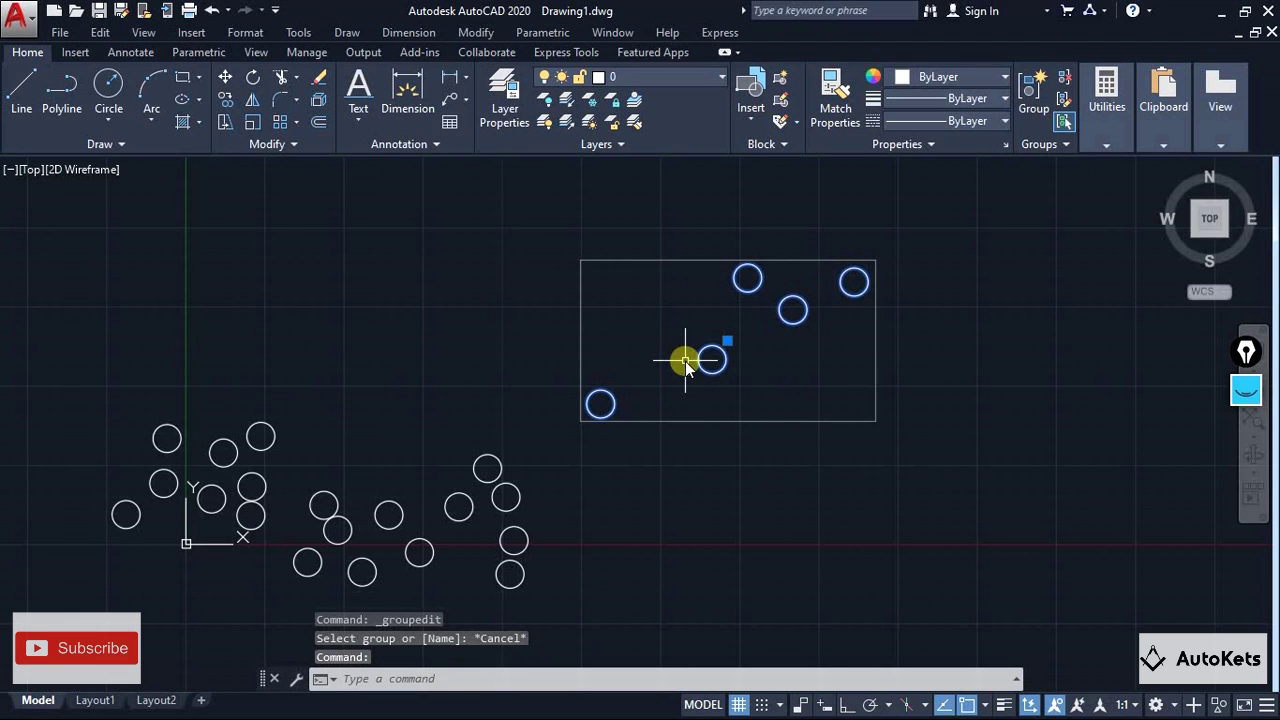
pyautogui.click(1066, 122)
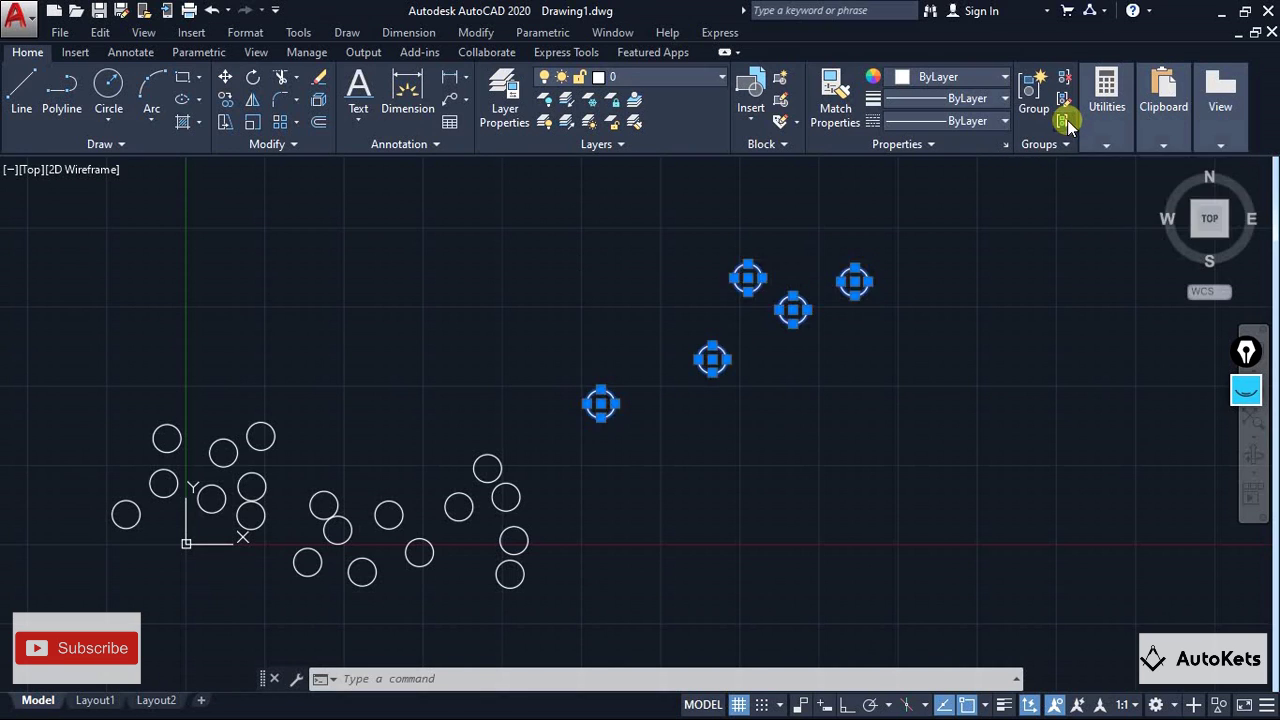
pyautogui.press('Escape')
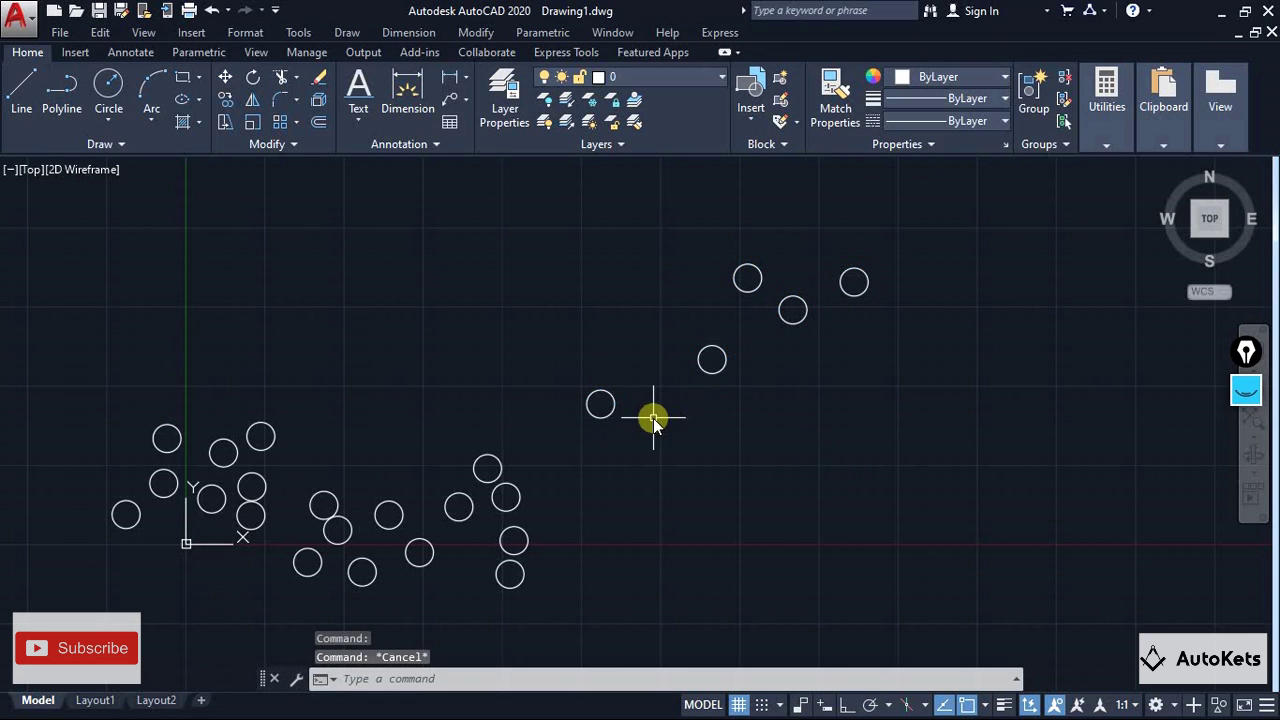
# Move only the group's second-lowest circle by its center, down and to the right, below the three upper circles.
pyautogui.click(711, 362)
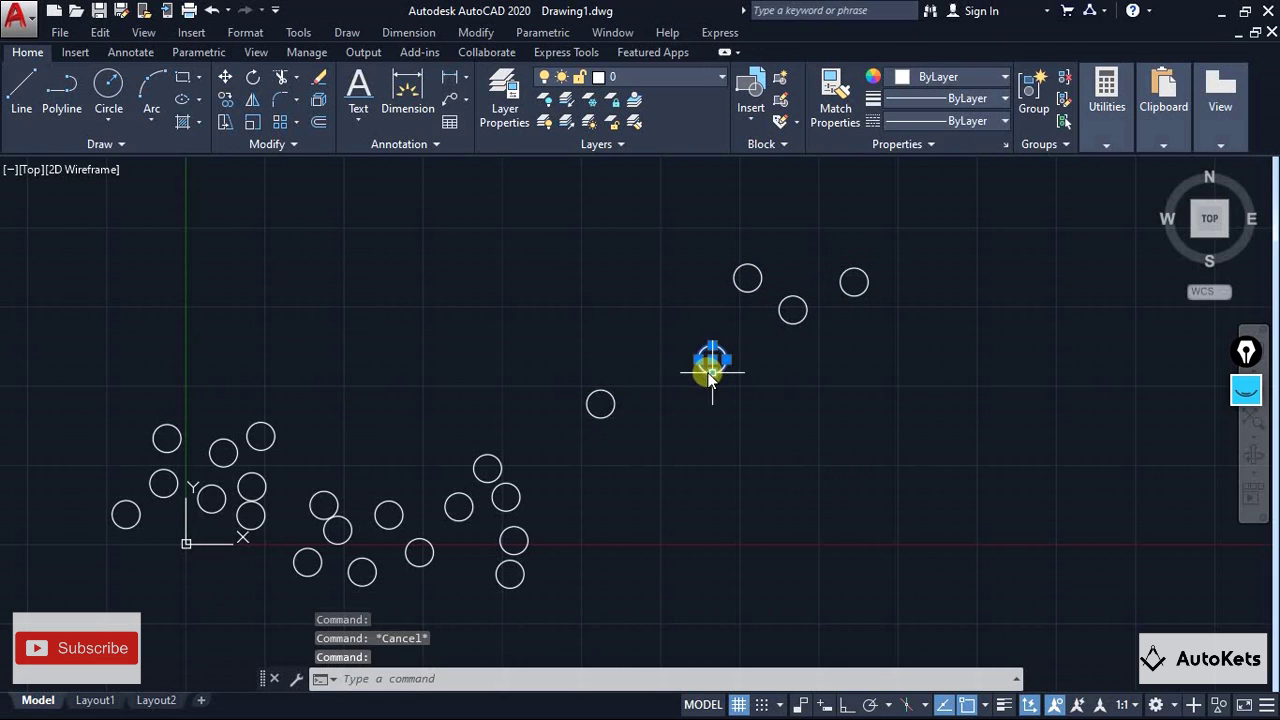
pyautogui.click(711, 360)
pyautogui.click(820, 415)
pyautogui.press('Escape')
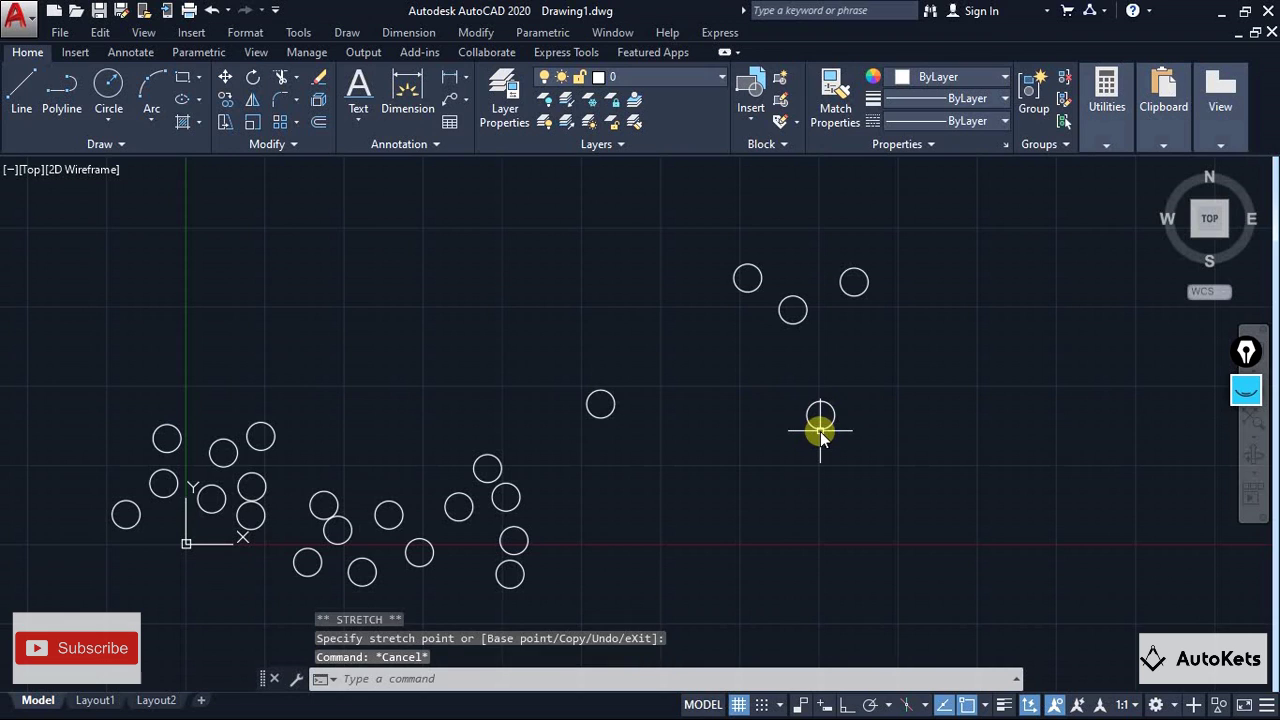
pyautogui.click(820, 428)
pyautogui.press('Escape')
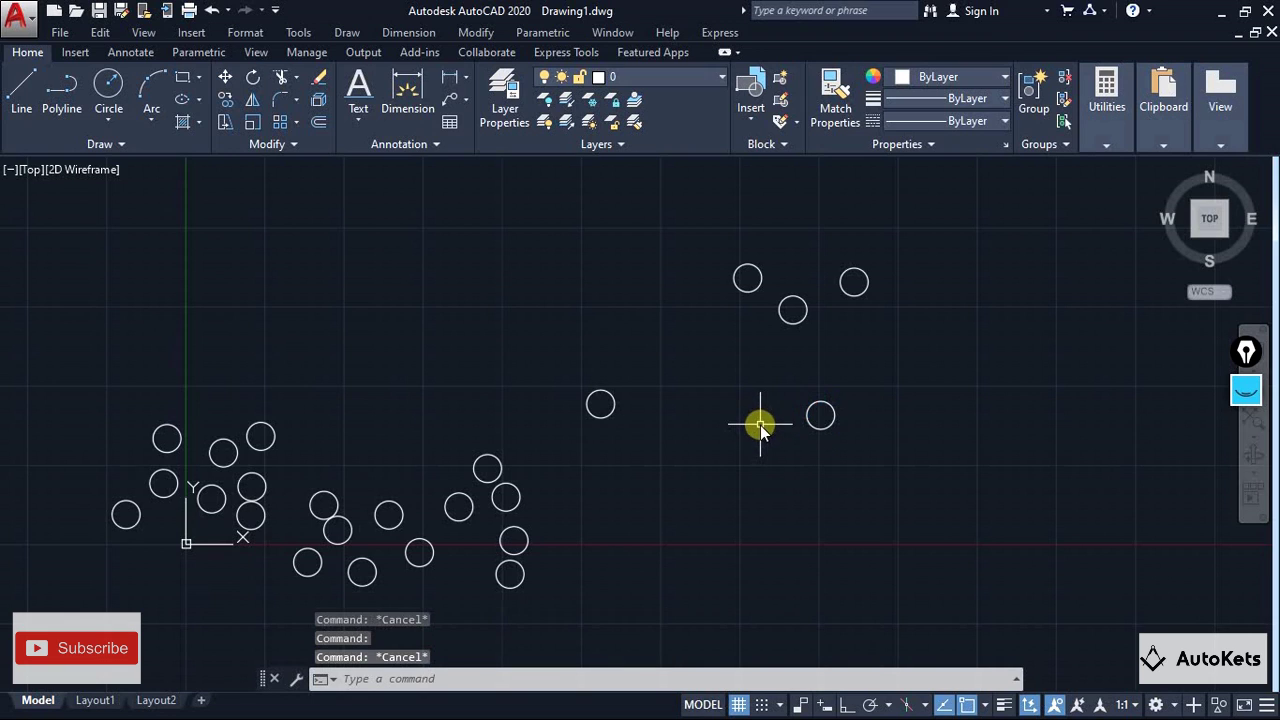
# Turn group selection back on and ungroup the five circles.
pyautogui.click(1060, 120)
pyautogui.click(779, 310)
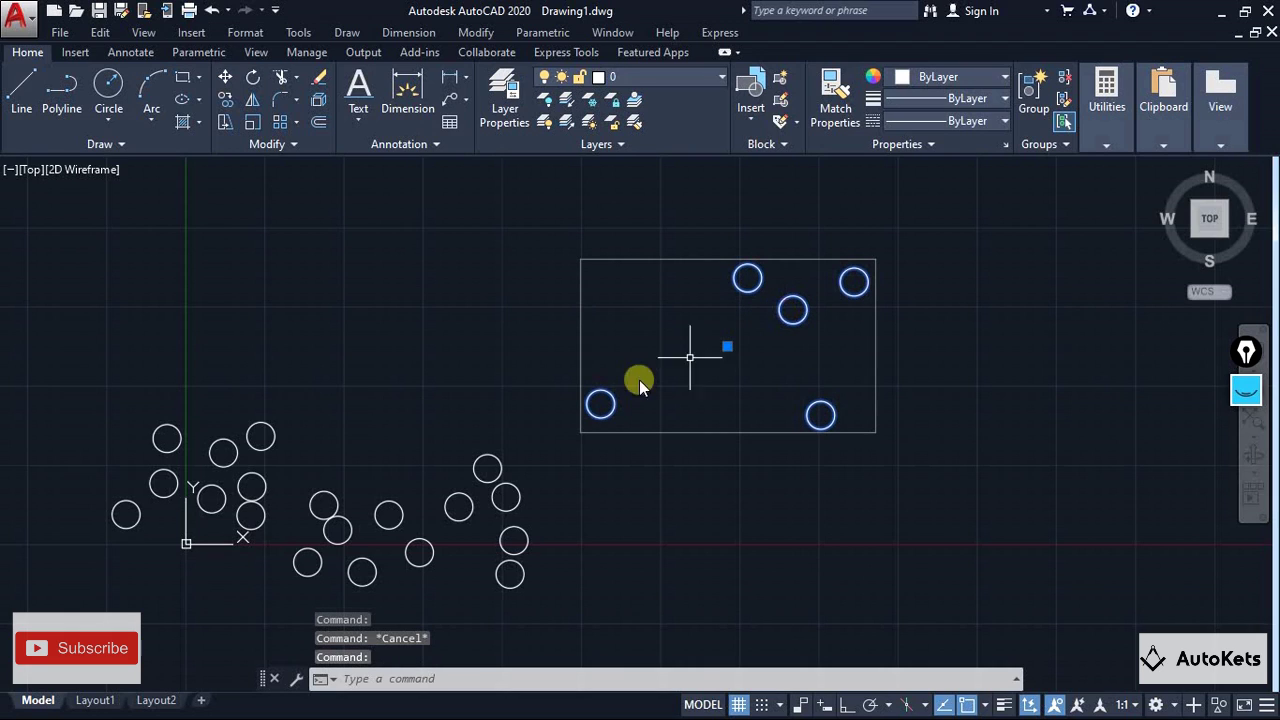
pyautogui.click(1066, 80)
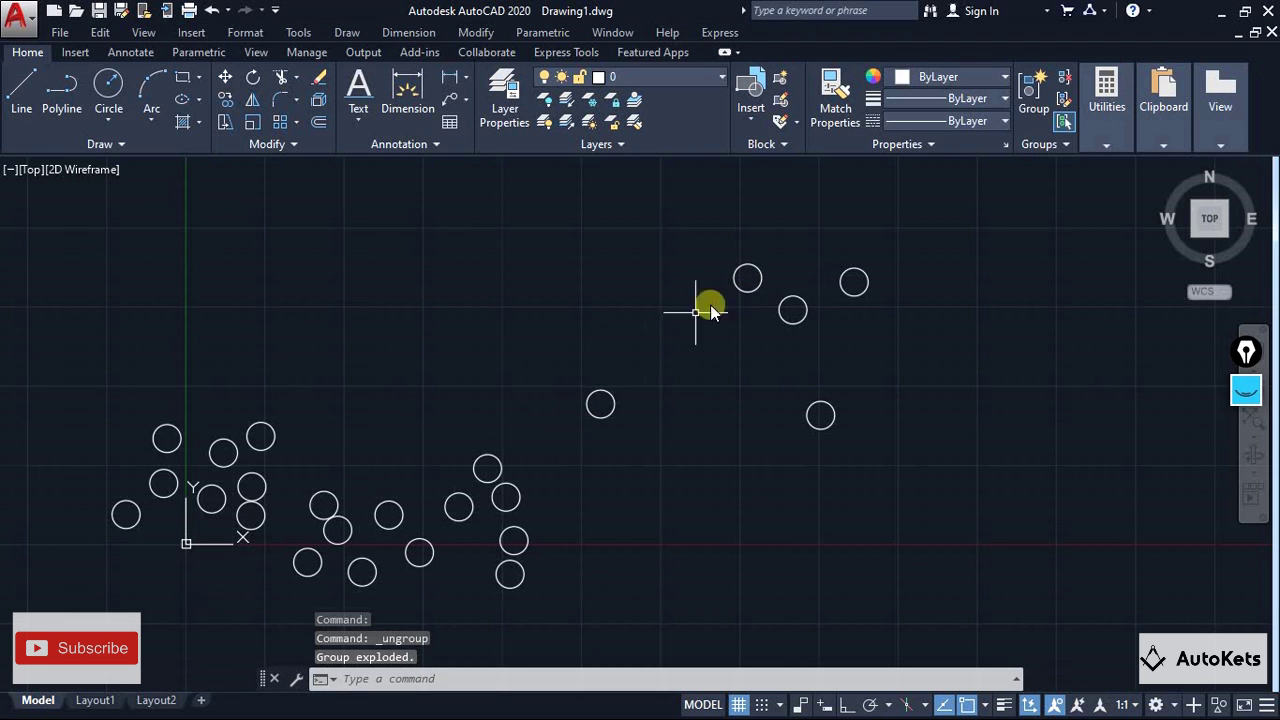
pyautogui.press('Escape')
pyautogui.press('Escape')
pyautogui.scroll(-4, 617, 571)
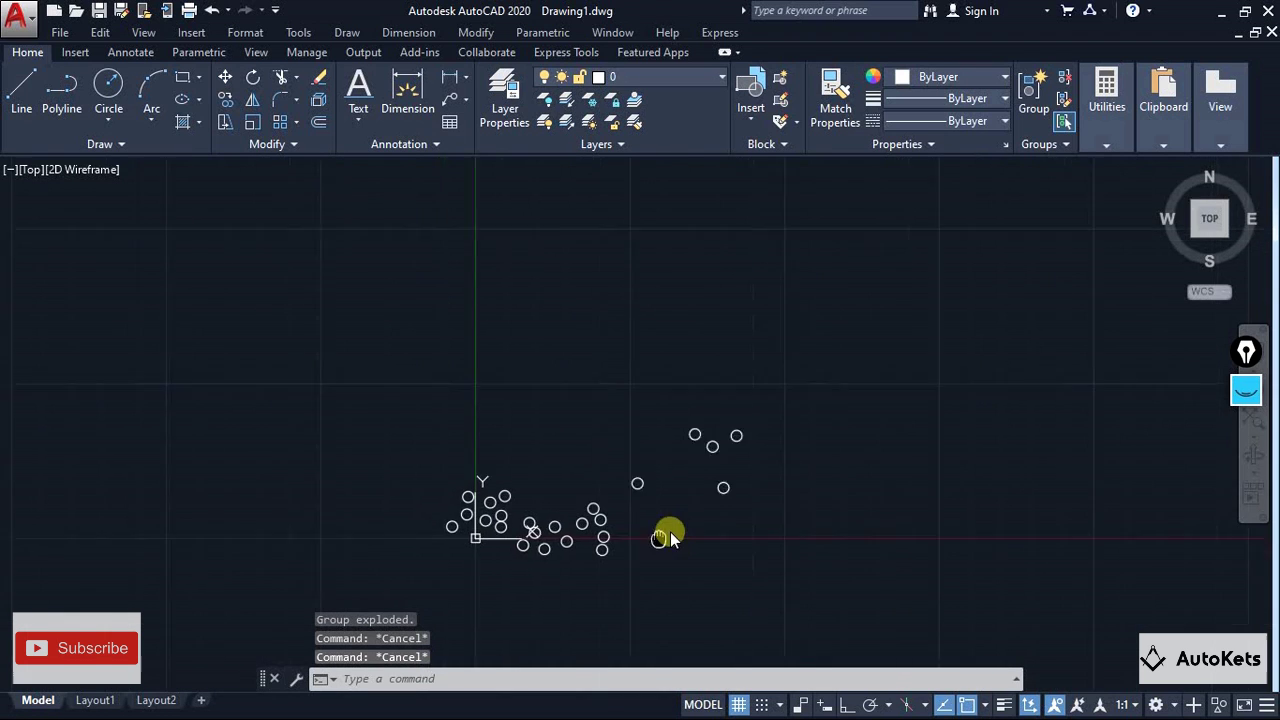
pyautogui.scroll(3, 666, 531)
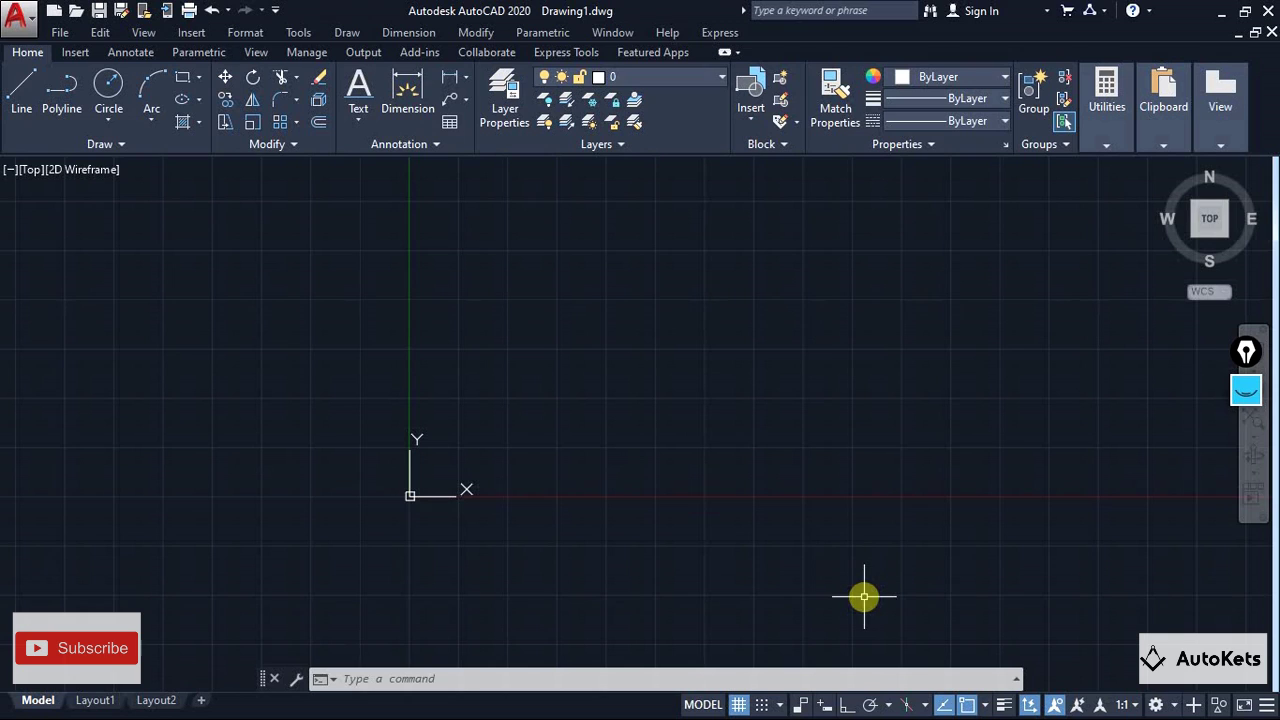
# Draw a long winding freehand curve around the origin with SKETCH, looping several times across the drawing area.
pyautogui.click(451, 673)
pyautogui.write('s')
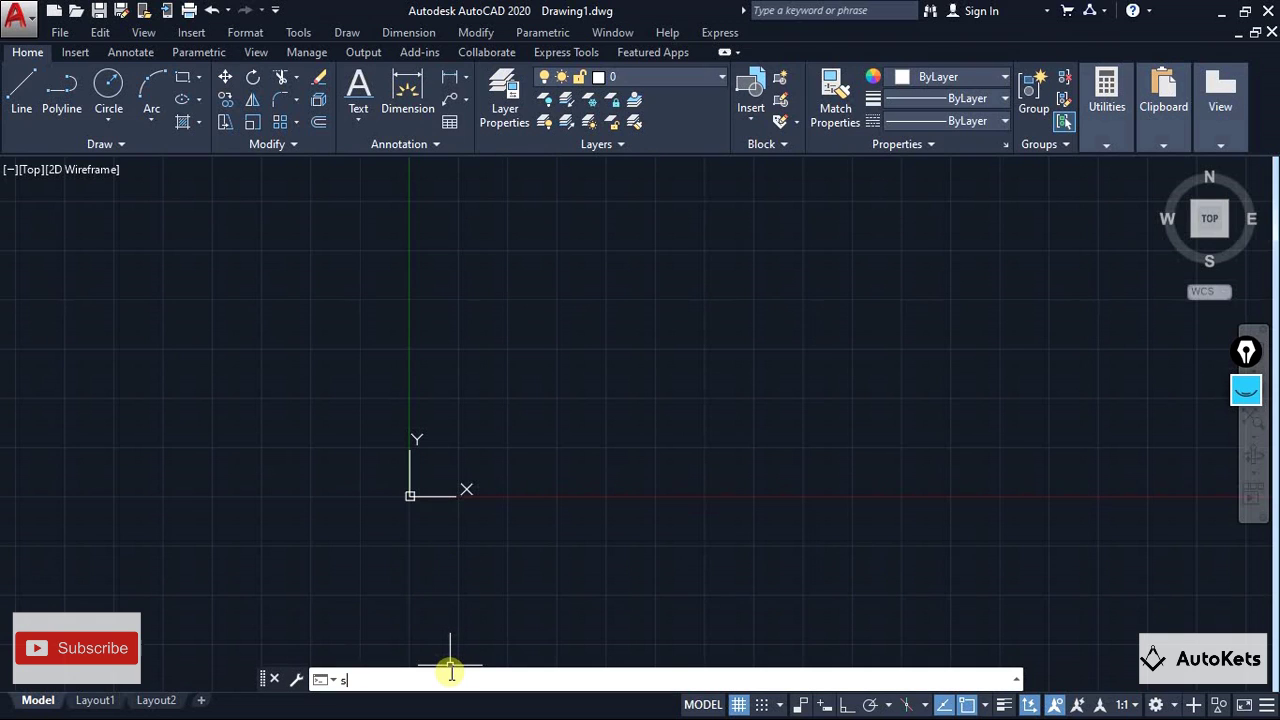
pyautogui.write('ketch')
pyautogui.press('Return')
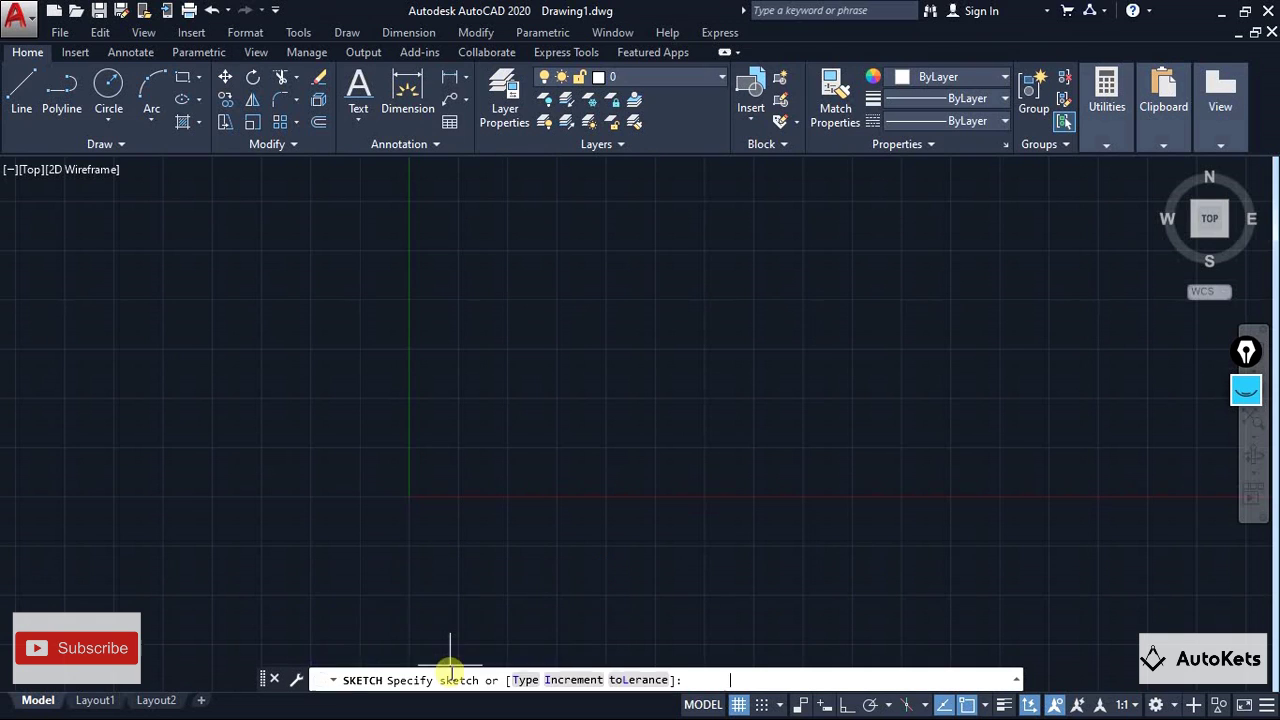
pyautogui.click(180, 514)
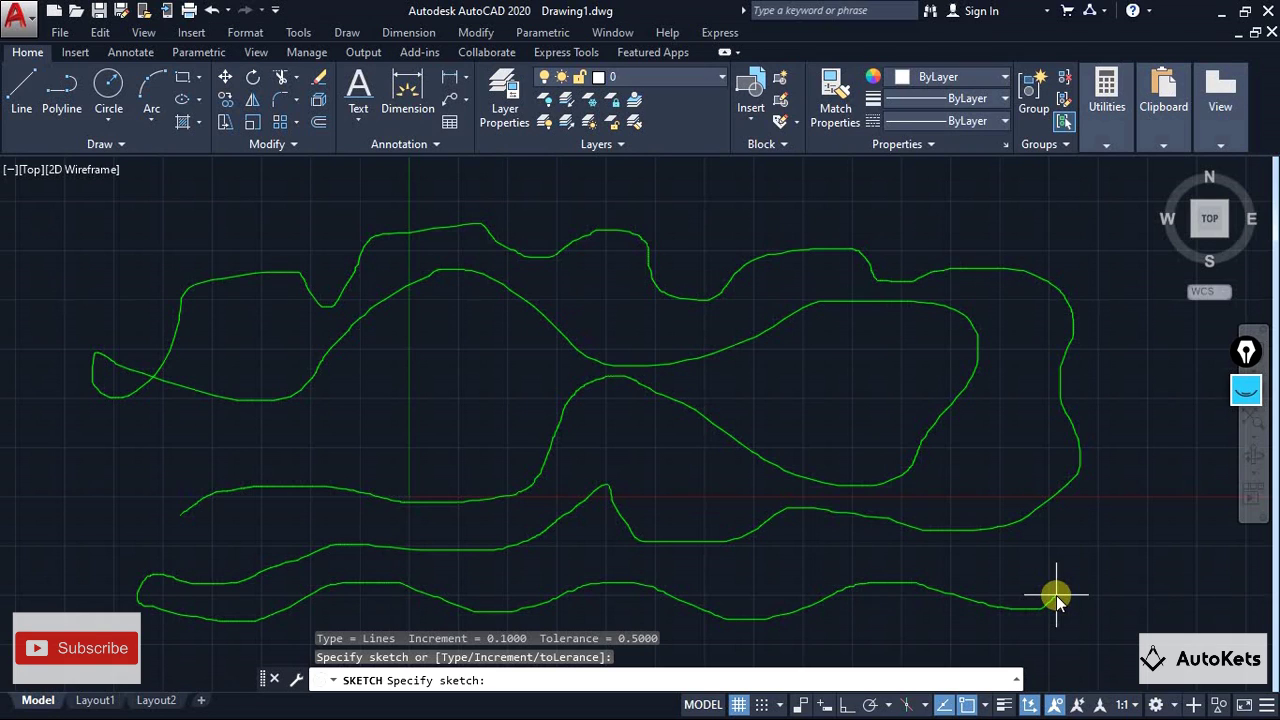
pyautogui.press('Return')
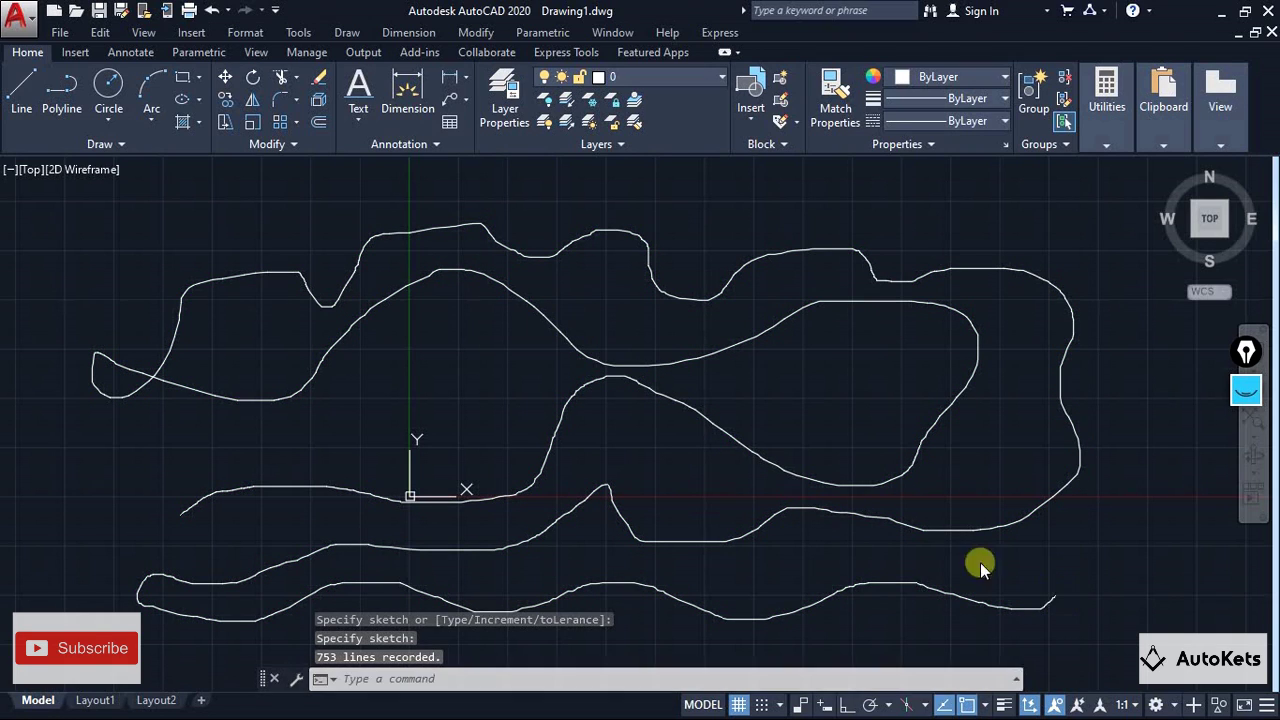
# Inspect which object types make up the freehand curve by selecting a small piece of it.
pyautogui.scroll(-2, 714, 471)
pyautogui.moveTo(716, 472); pyautogui.dragTo(505, 467, button='middle')
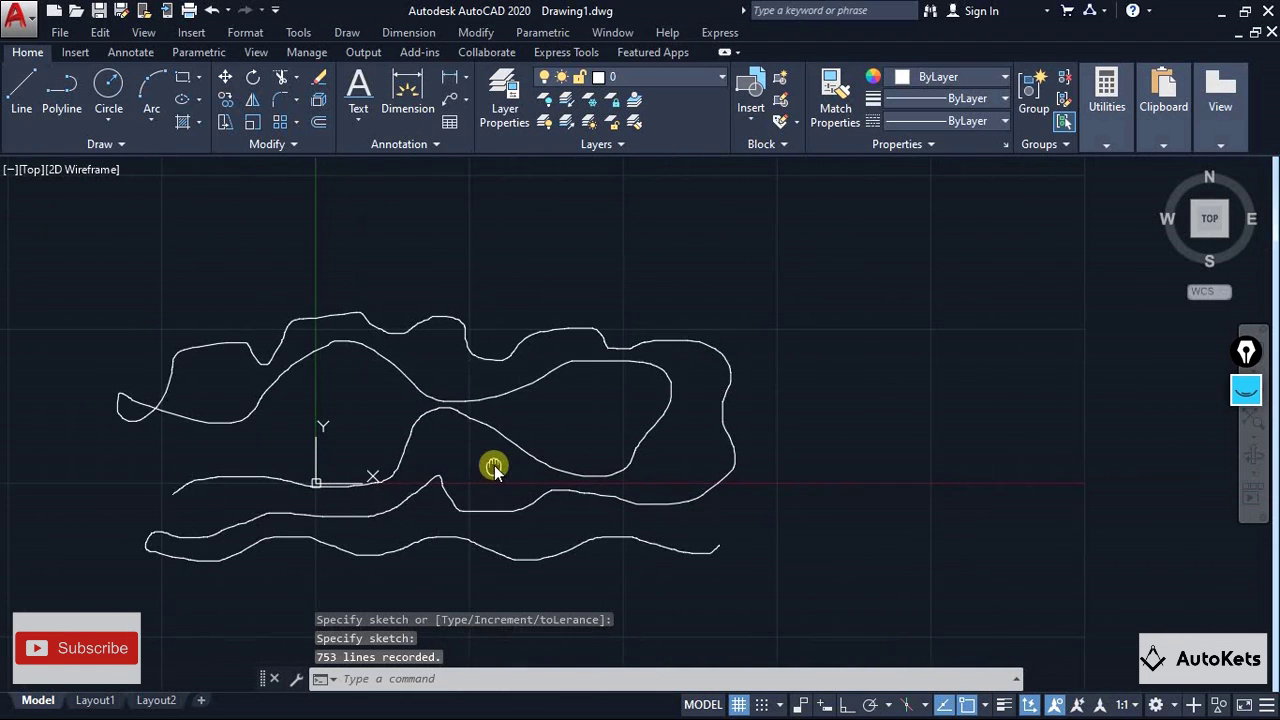
pyautogui.click(399, 368)
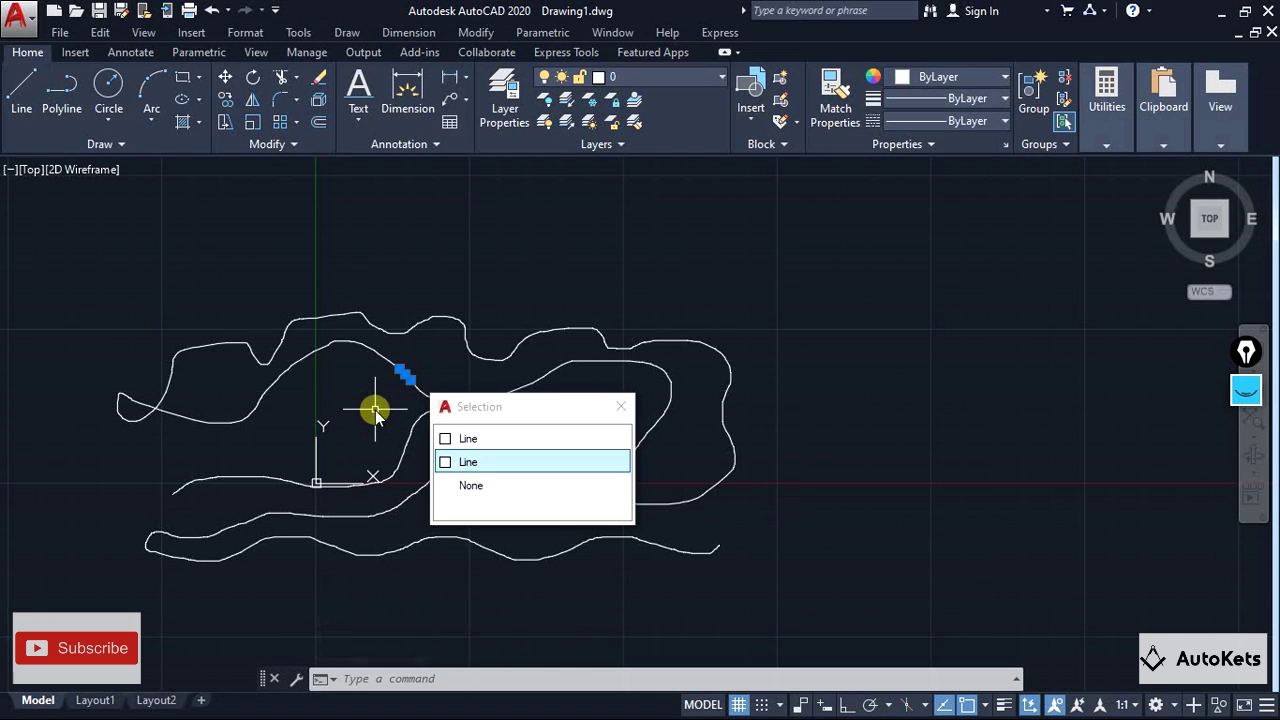
pyautogui.press('Escape')
pyautogui.press('Escape')
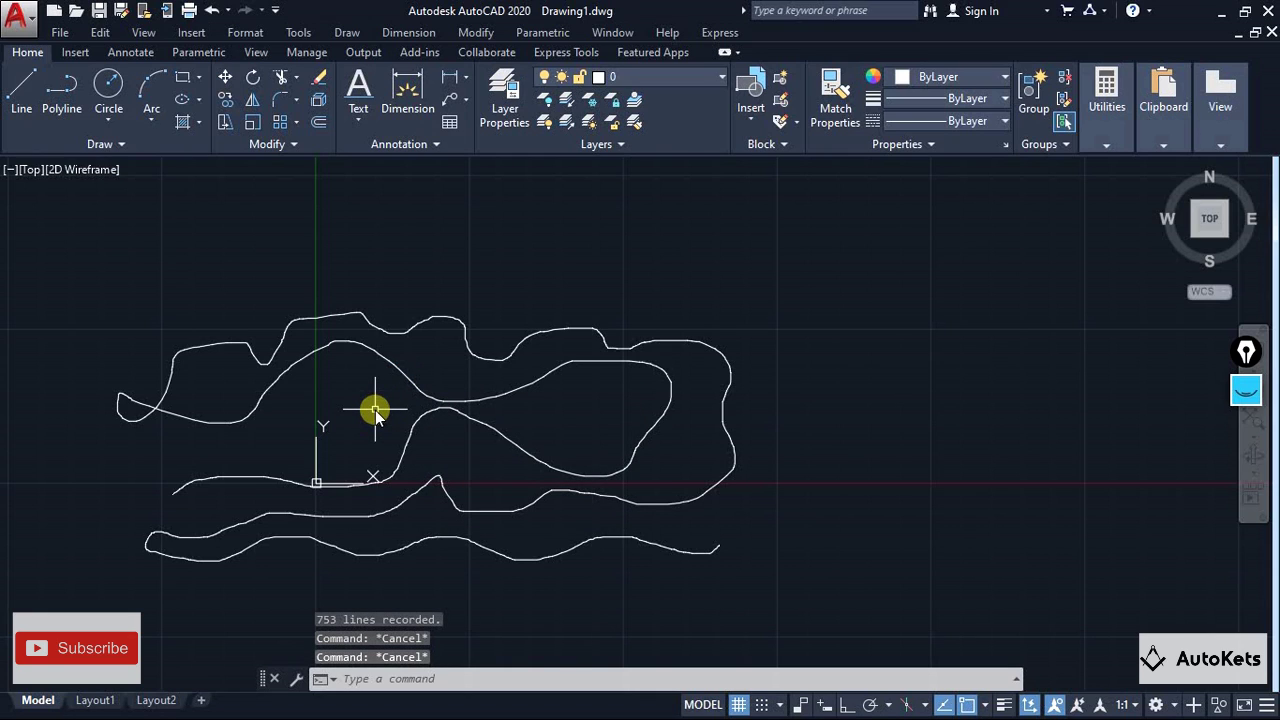
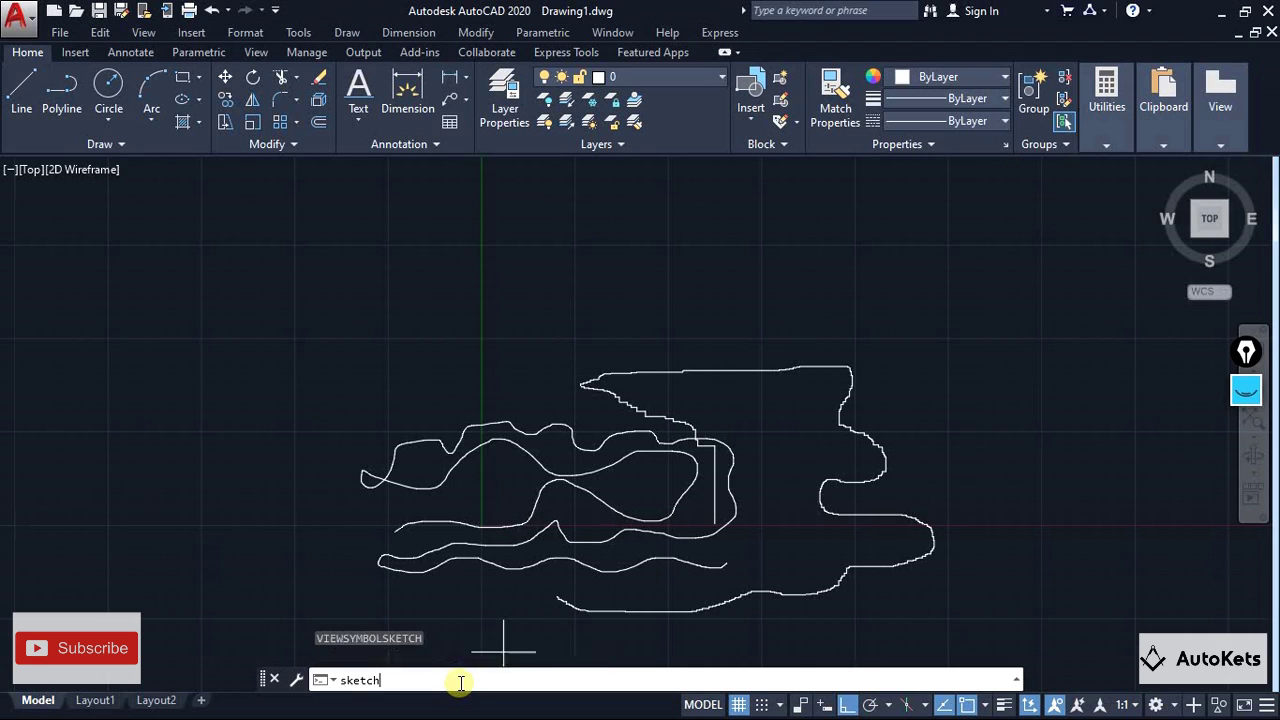
pyautogui.press('Return')
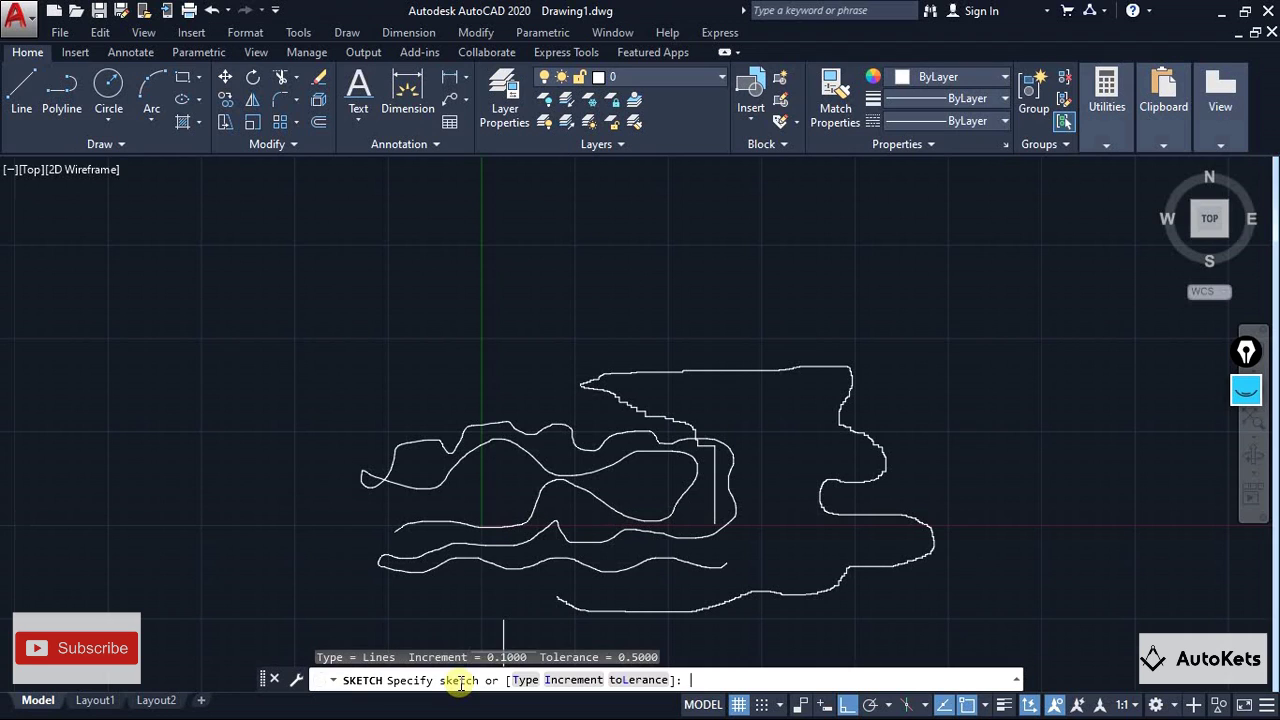
pyautogui.click(525, 681)
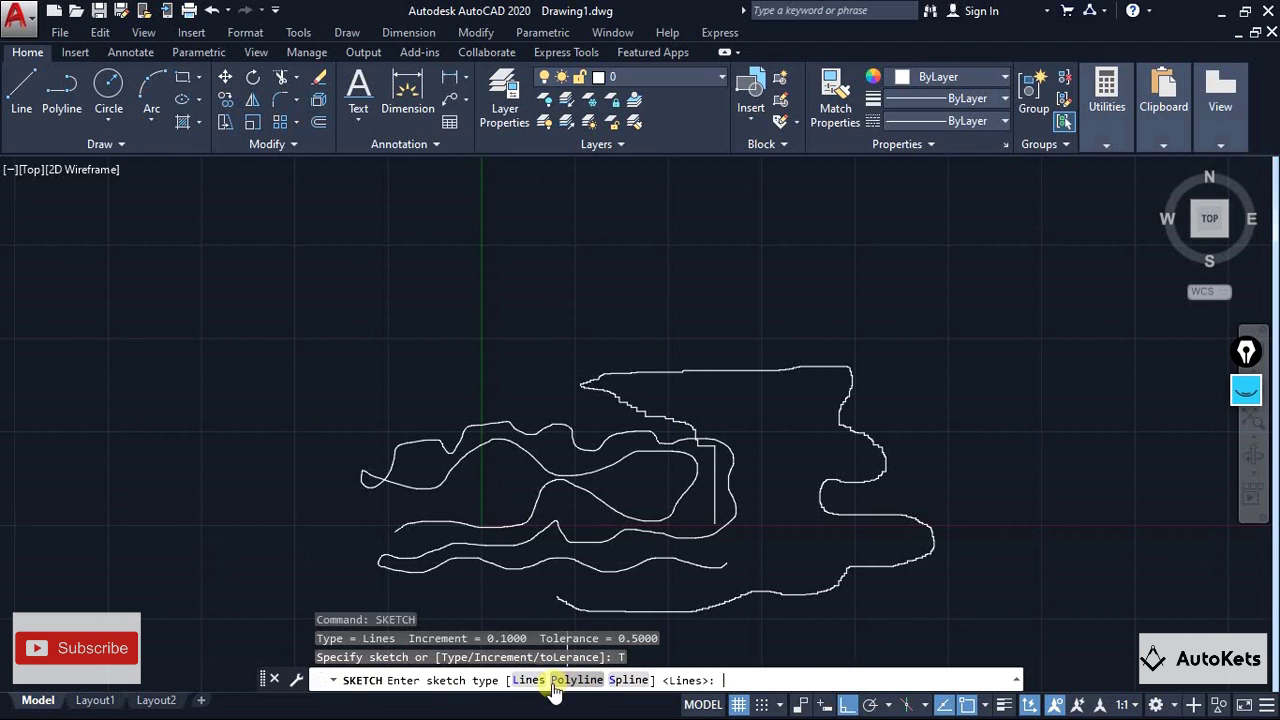
pyautogui.click(528, 681)
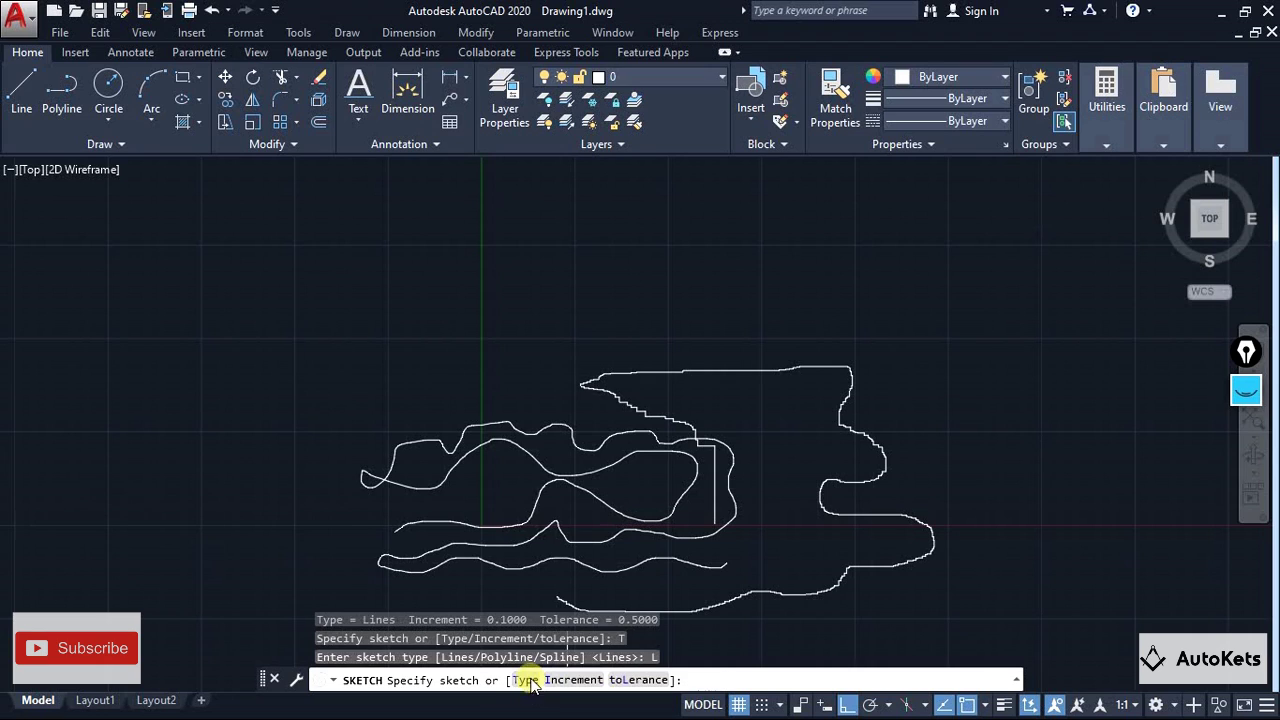
pyautogui.click(21, 92)
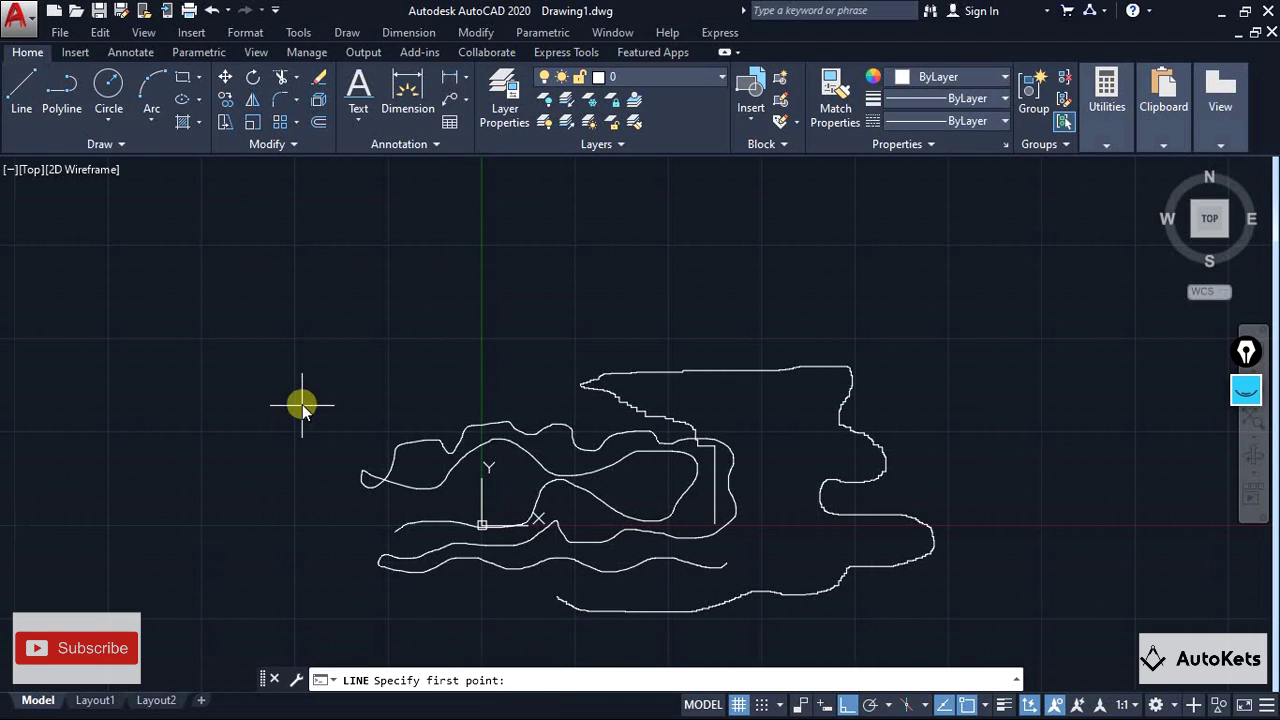
pyautogui.press('Escape')
pyautogui.write('s')
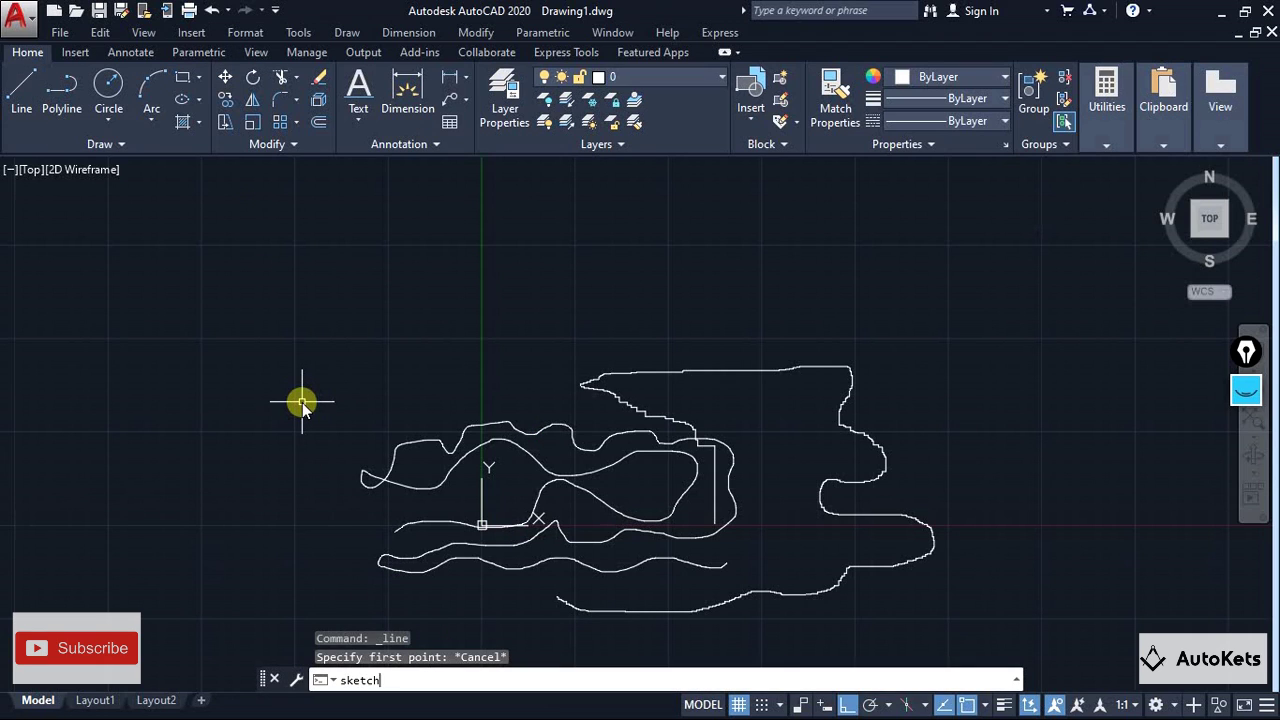
pyautogui.write('ketch')
pyautogui.press('Return')
pyautogui.click(528, 681)
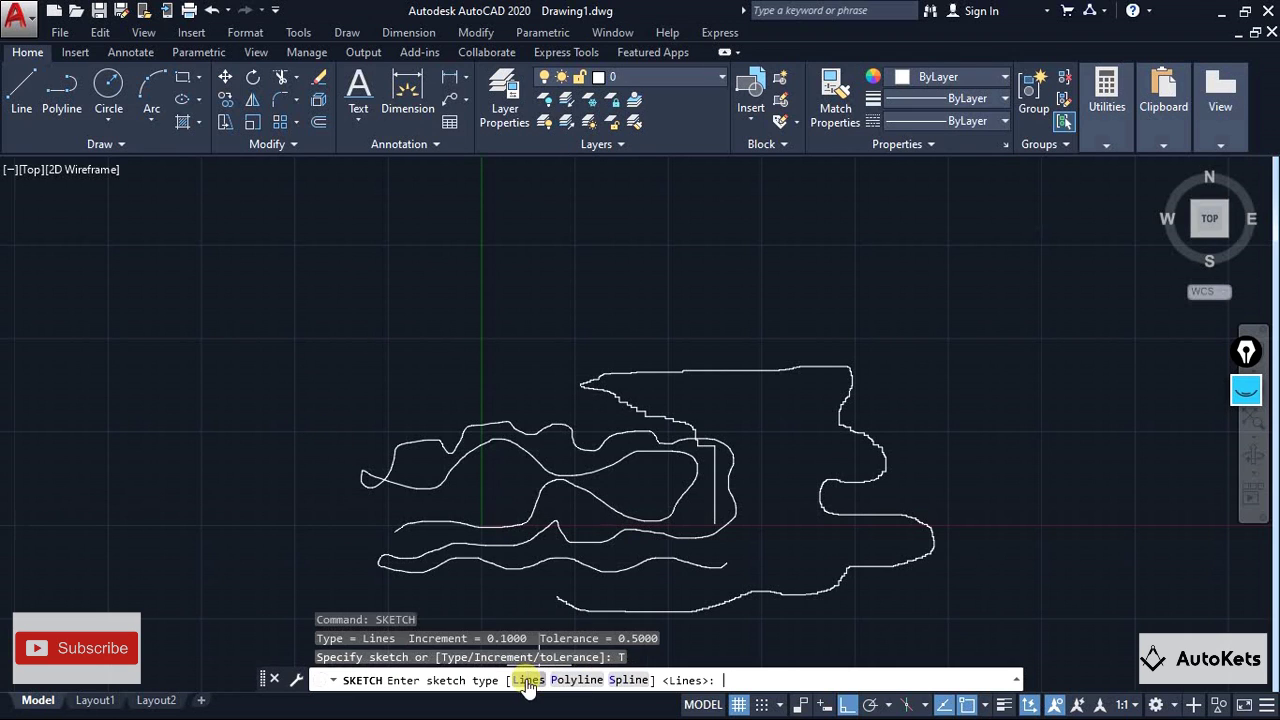
pyautogui.click(528, 684)
pyautogui.moveTo(131, 376)
pyautogui.mouseDown()
pyautogui.moveTo(288, 324)
pyautogui.moveTo(478, 305)
pyautogui.moveTo(715, 249)
pyautogui.moveTo(1016, 319)
pyautogui.moveTo(1051, 495)
pyautogui.moveTo(957, 439)
pyautogui.moveTo(912, 372)
pyautogui.mouseUp()
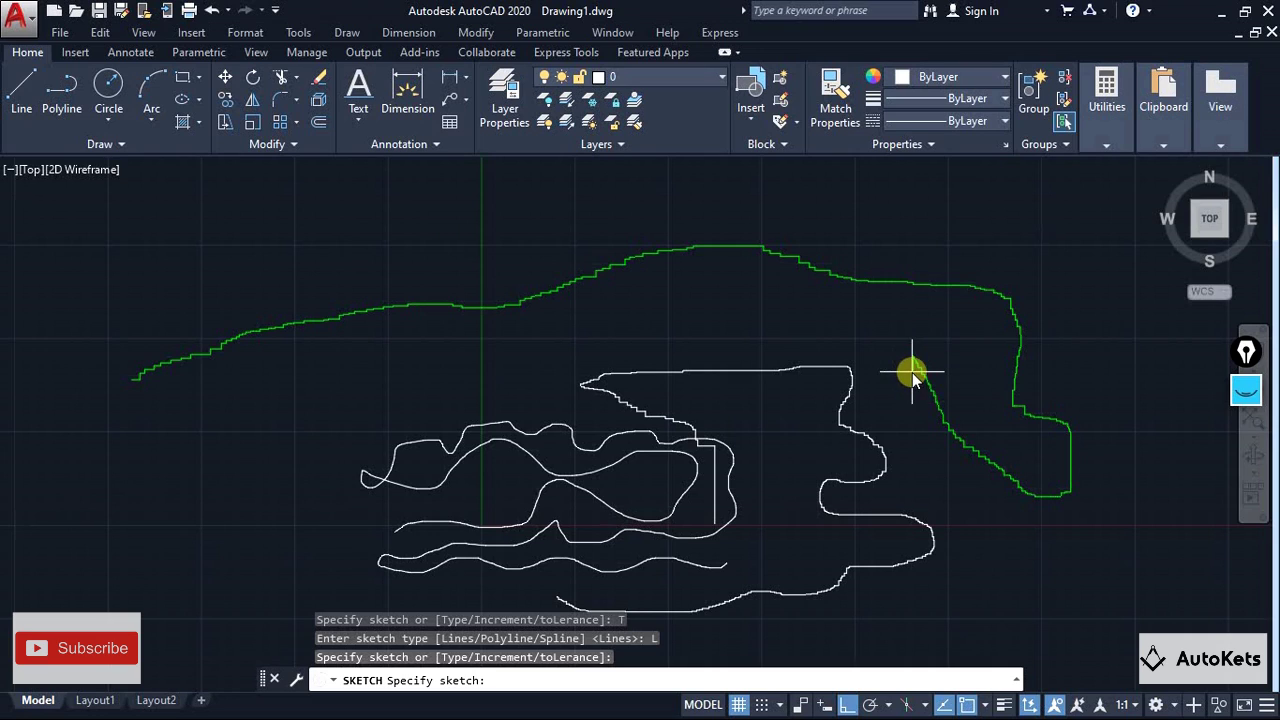
pyautogui.press('Escape')
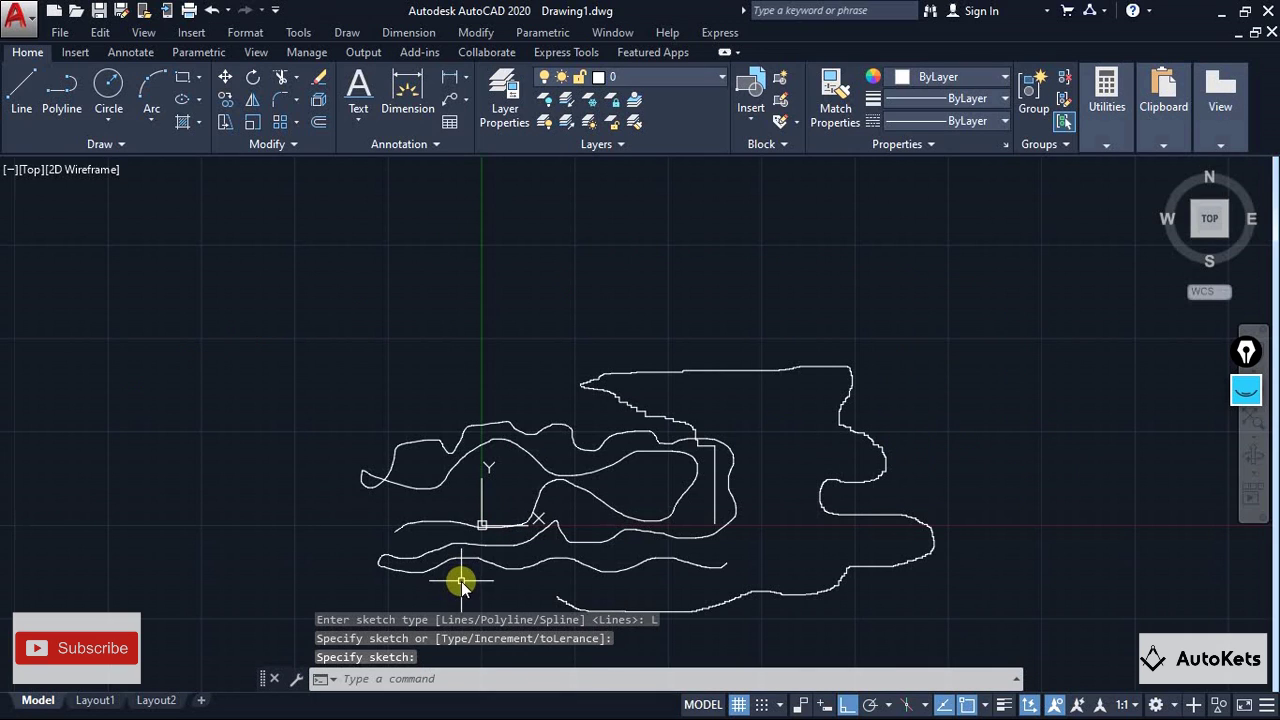
# Draw a large freehand SKETCH loop with Ortho off around all existing curves, leaving it open at its western end.
pyautogui.write('sketch')
pyautogui.press('Return')
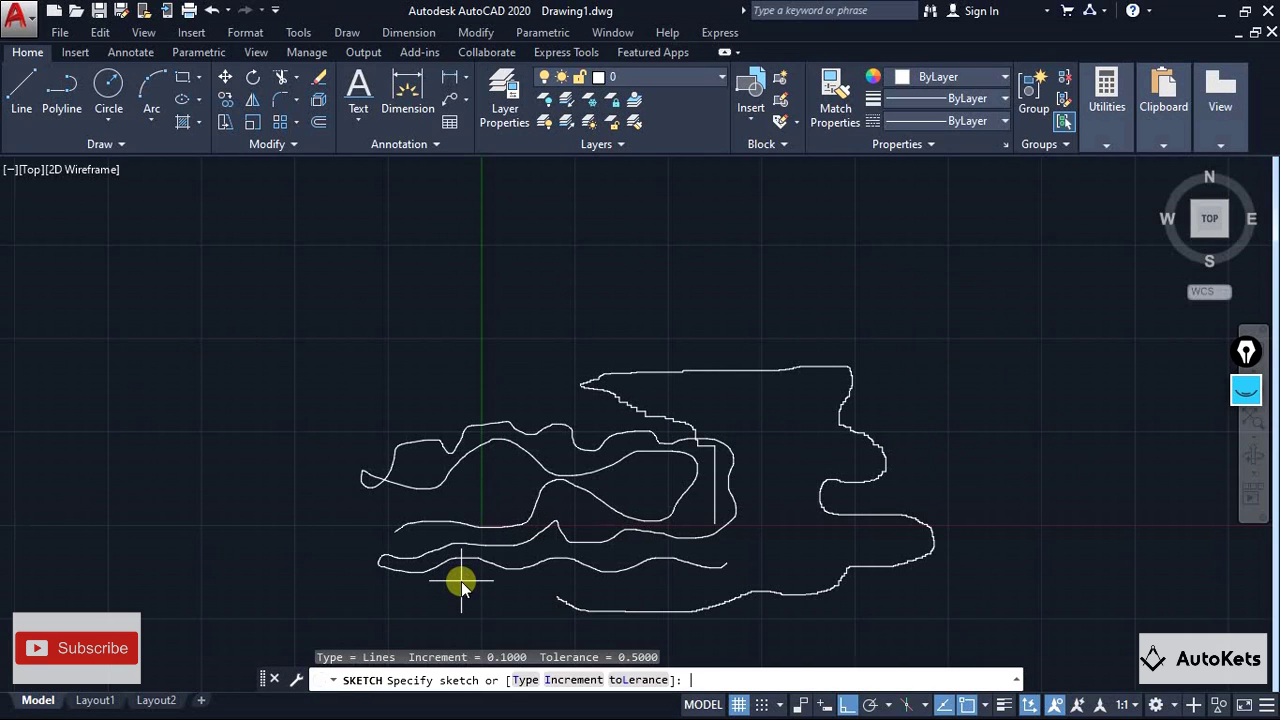
pyautogui.click(847, 704)
pyautogui.click(197, 370)
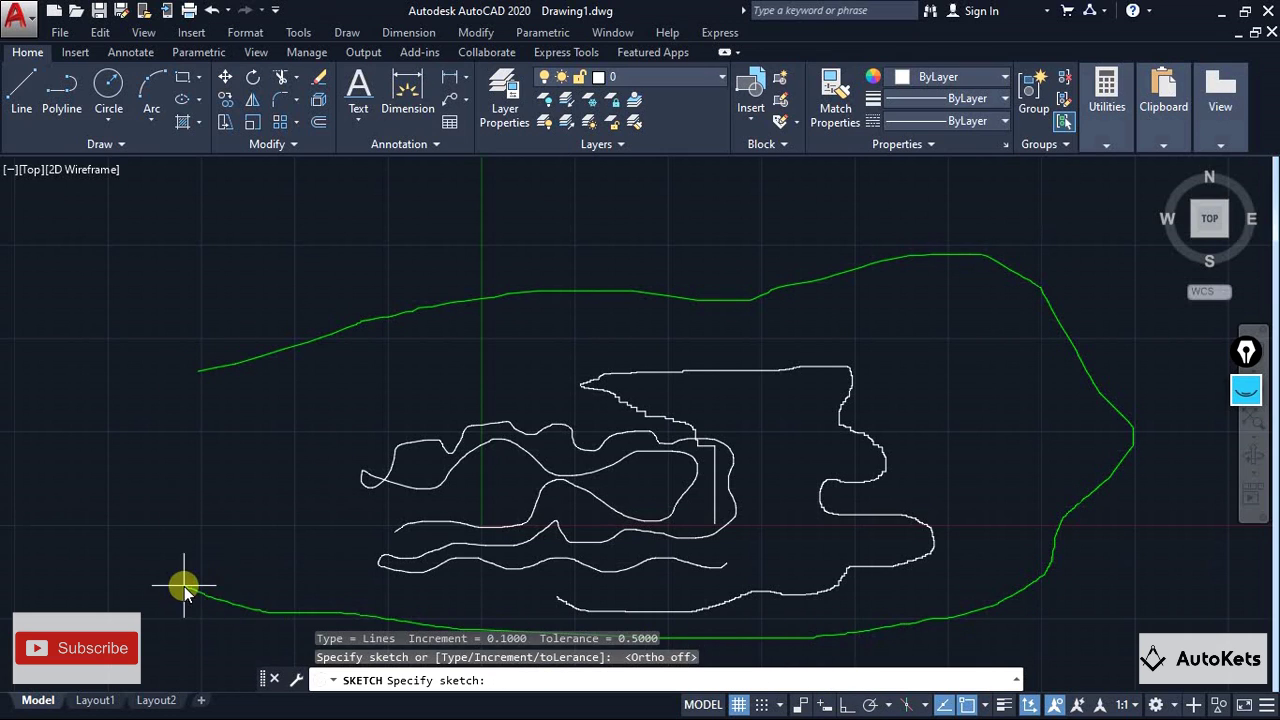
pyautogui.press('Return')
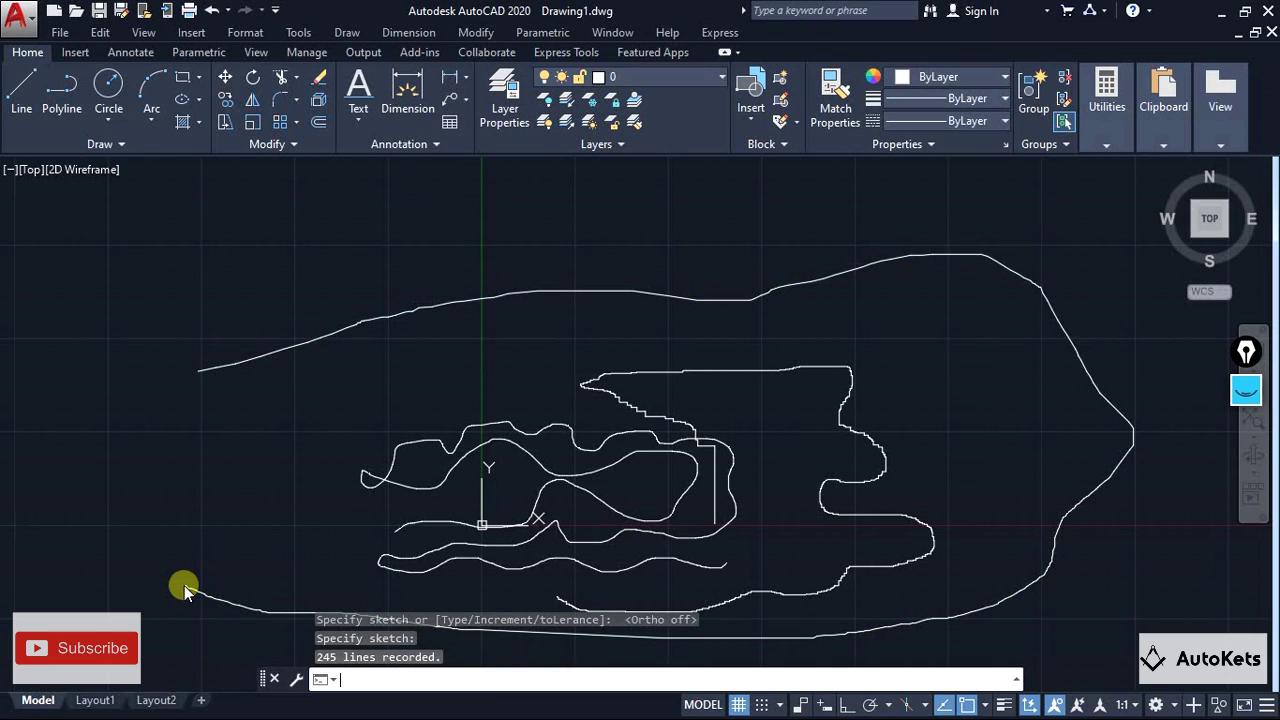
# Select a short piece at the upper starting end of the large loop to inspect its segments, and clear the selection.
pyautogui.click(204, 376)
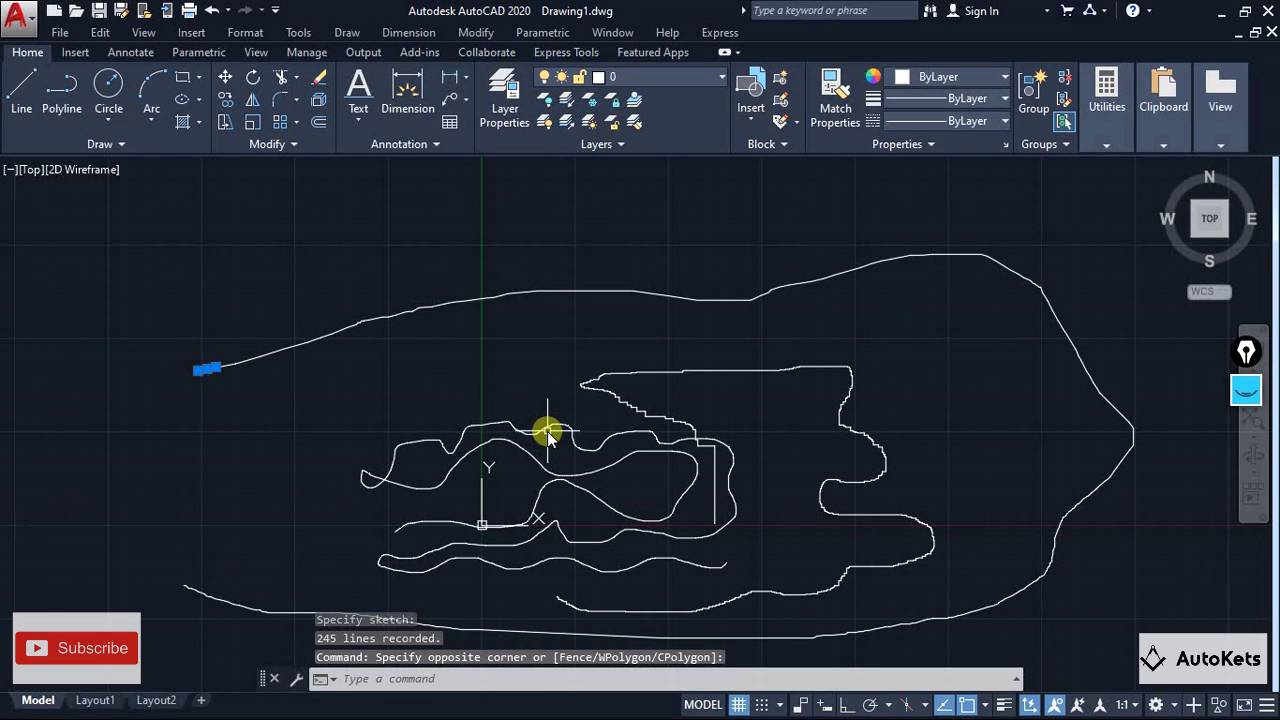
pyautogui.scroll(-2, 547, 432)
pyautogui.moveTo(547, 432); pyautogui.dragTo(517, 380, button='middle')
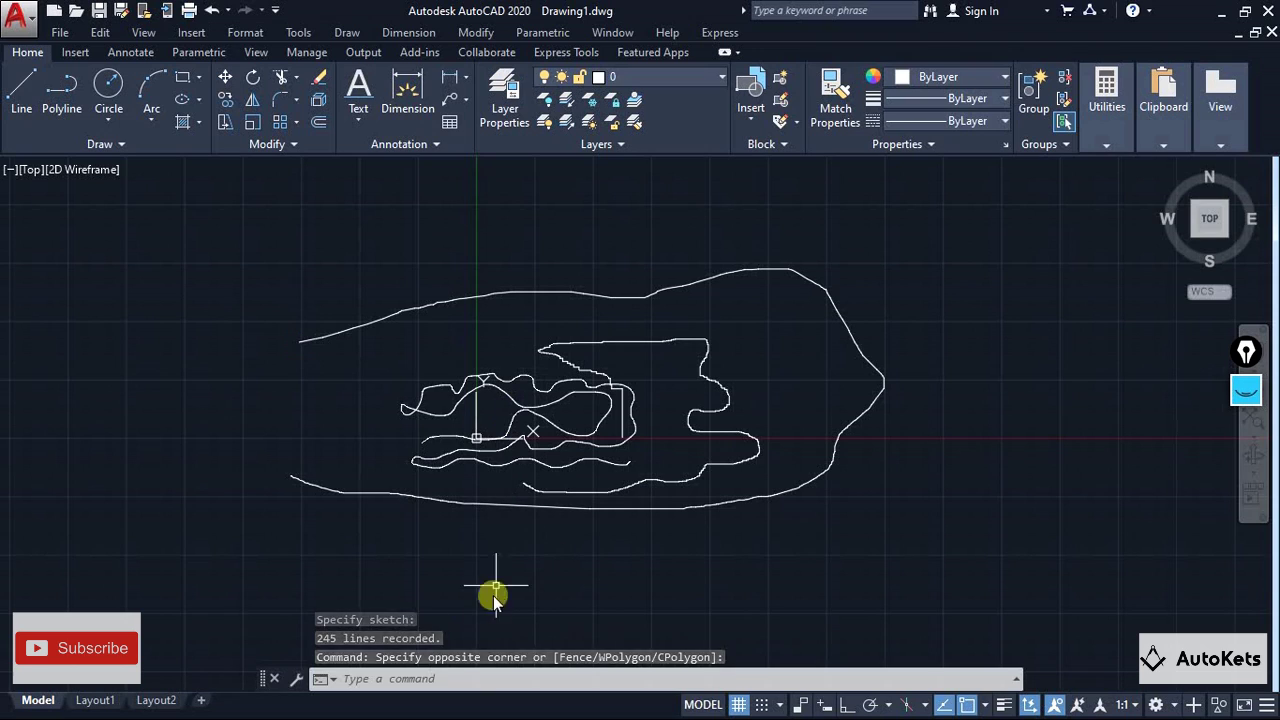
pyautogui.press('Escape')
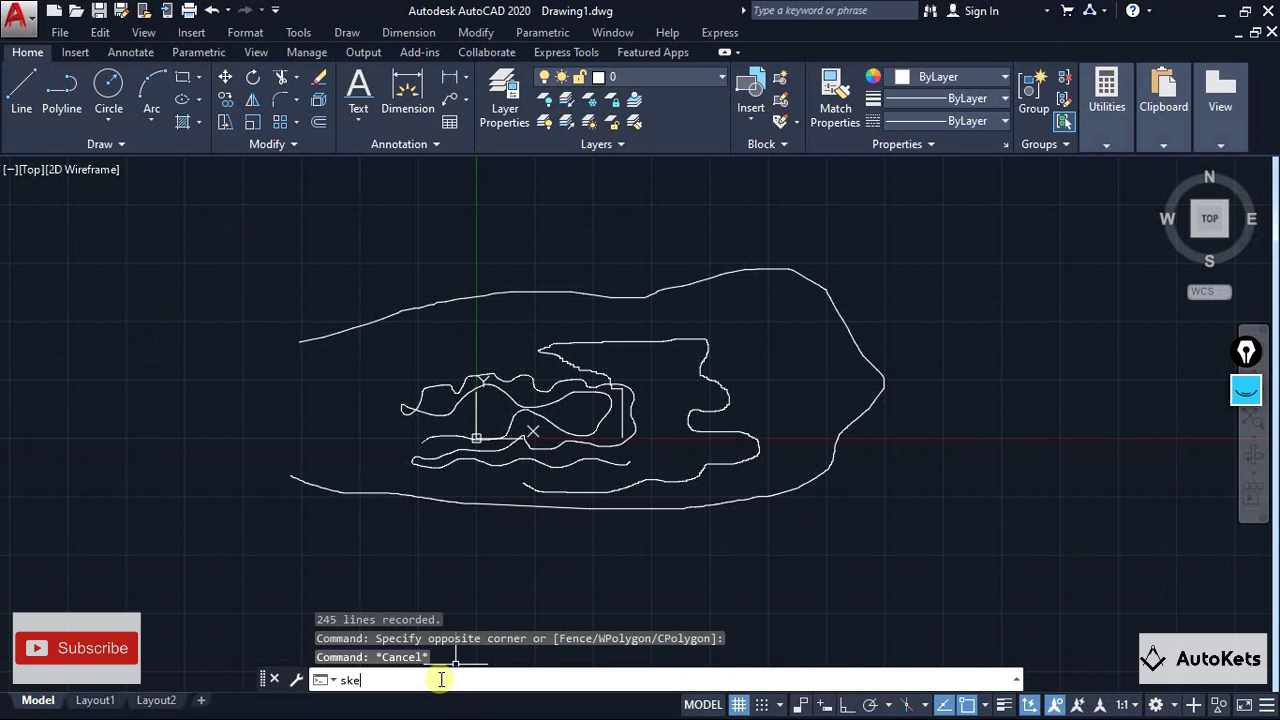
# Restart SKETCH and set its sketch type to Polyline.
pyautogui.press('Return')
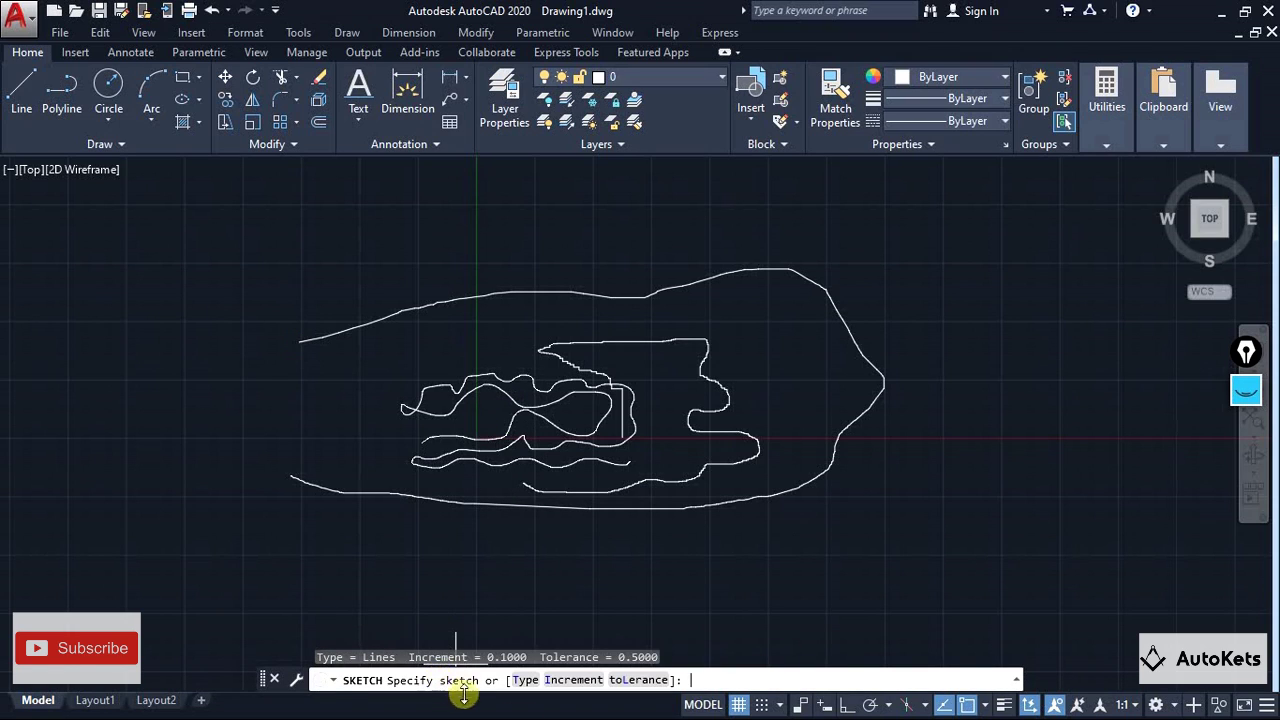
pyautogui.click(522, 680)
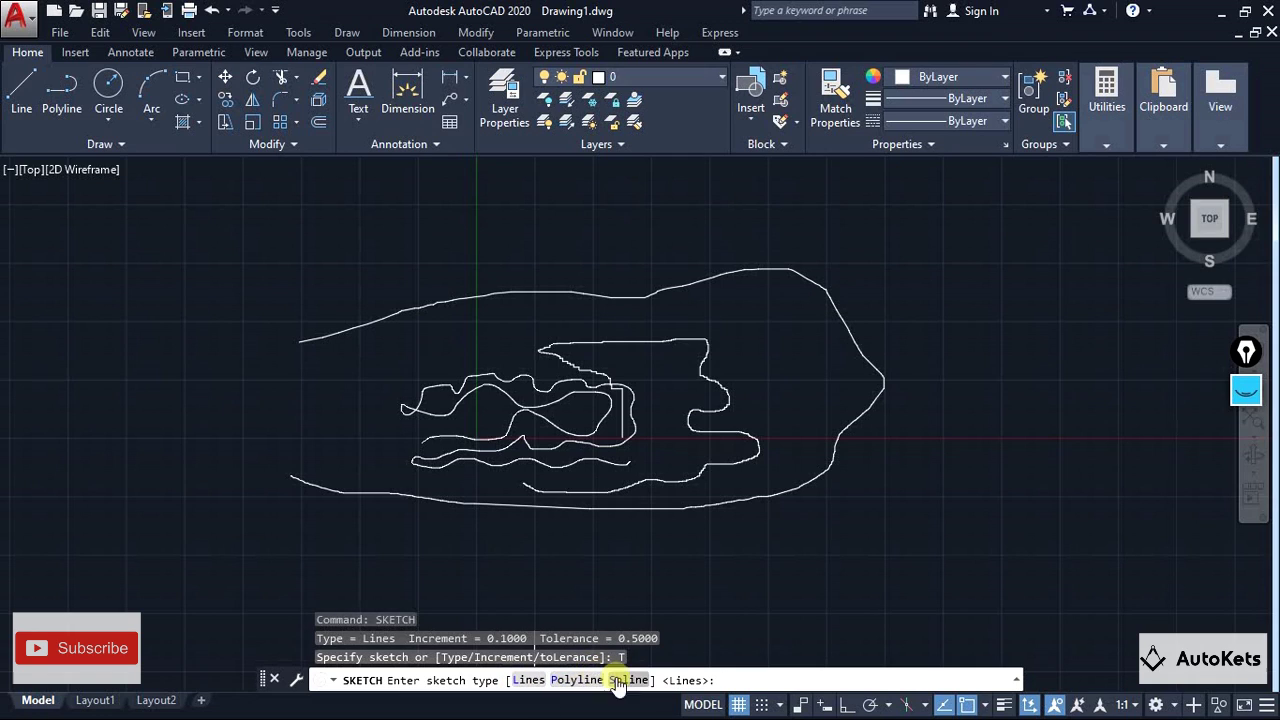
pyautogui.click(564, 680)
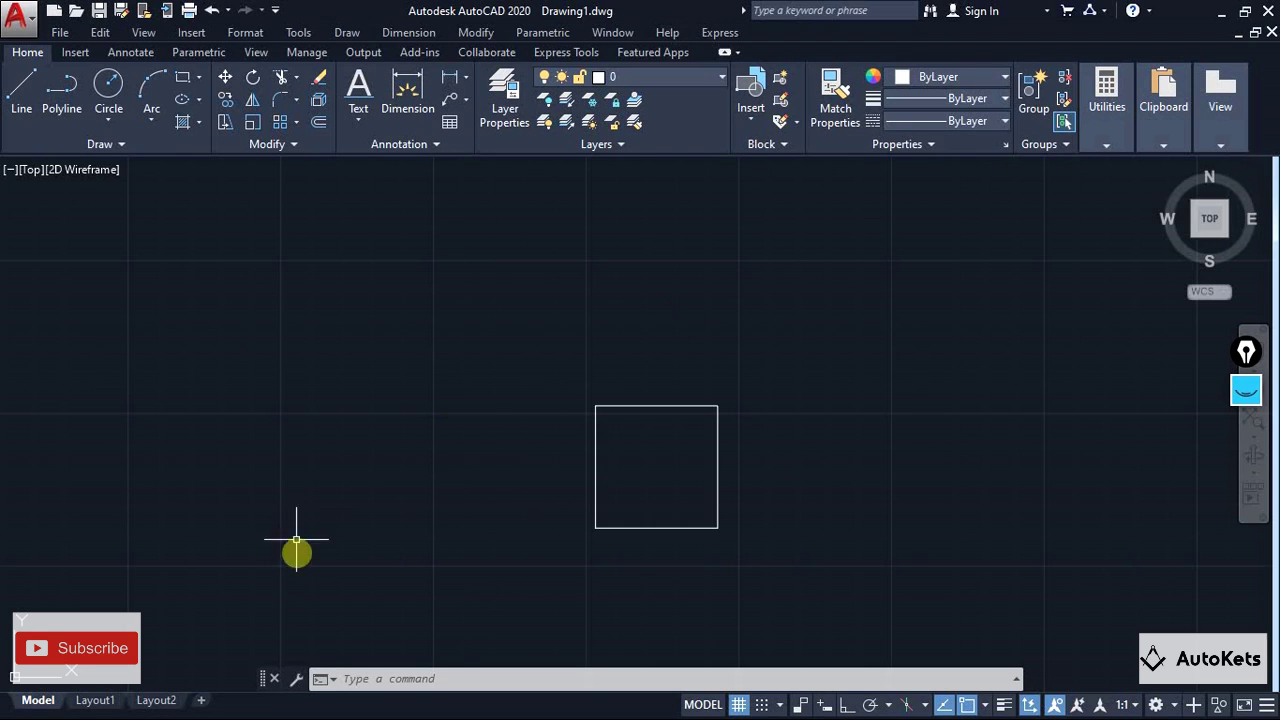
# Start SUPERHATCH with an image pattern and load the CAR image from the Desktop as the reference file.
pyautogui.write('supe')
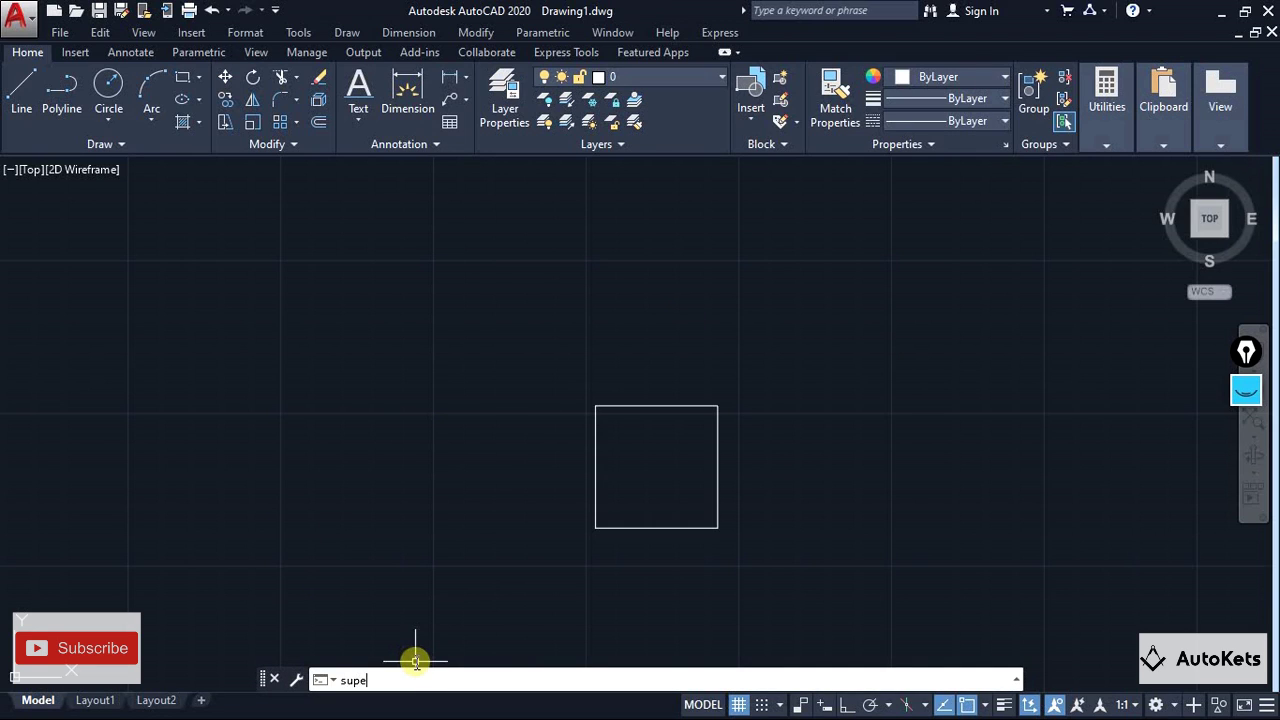
pyautogui.write('rhatch')
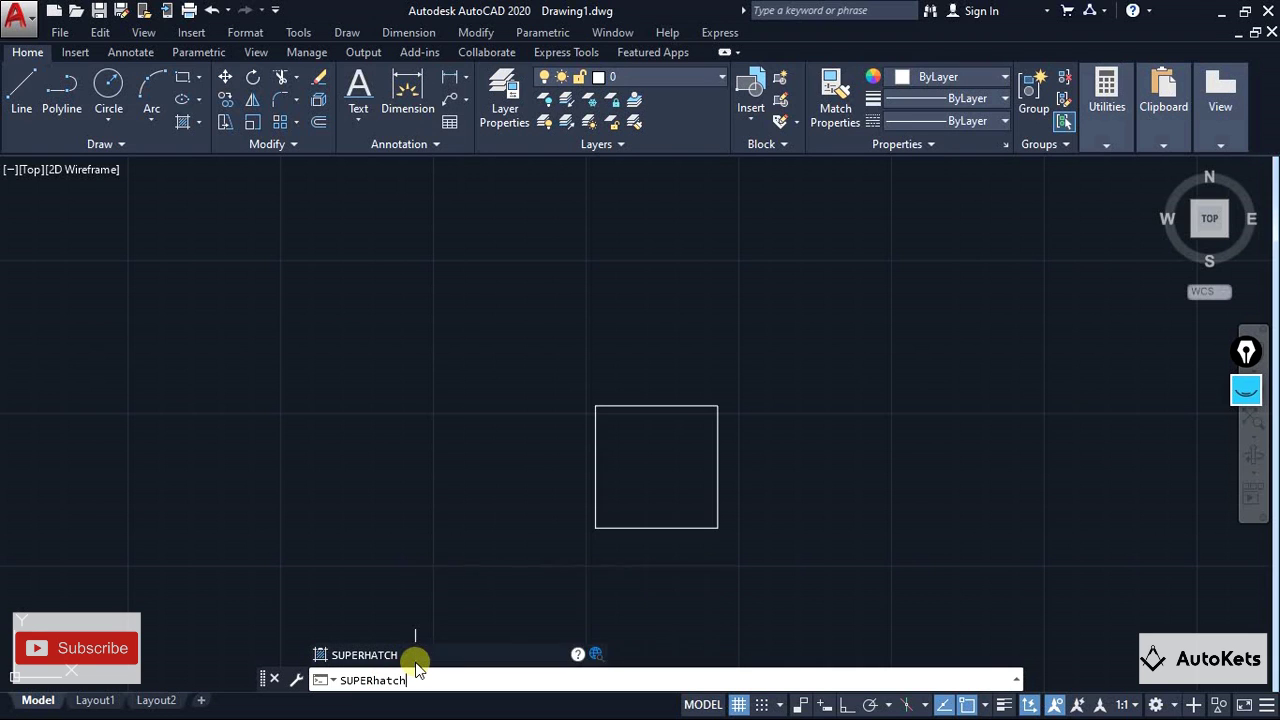
pyautogui.press('Return')
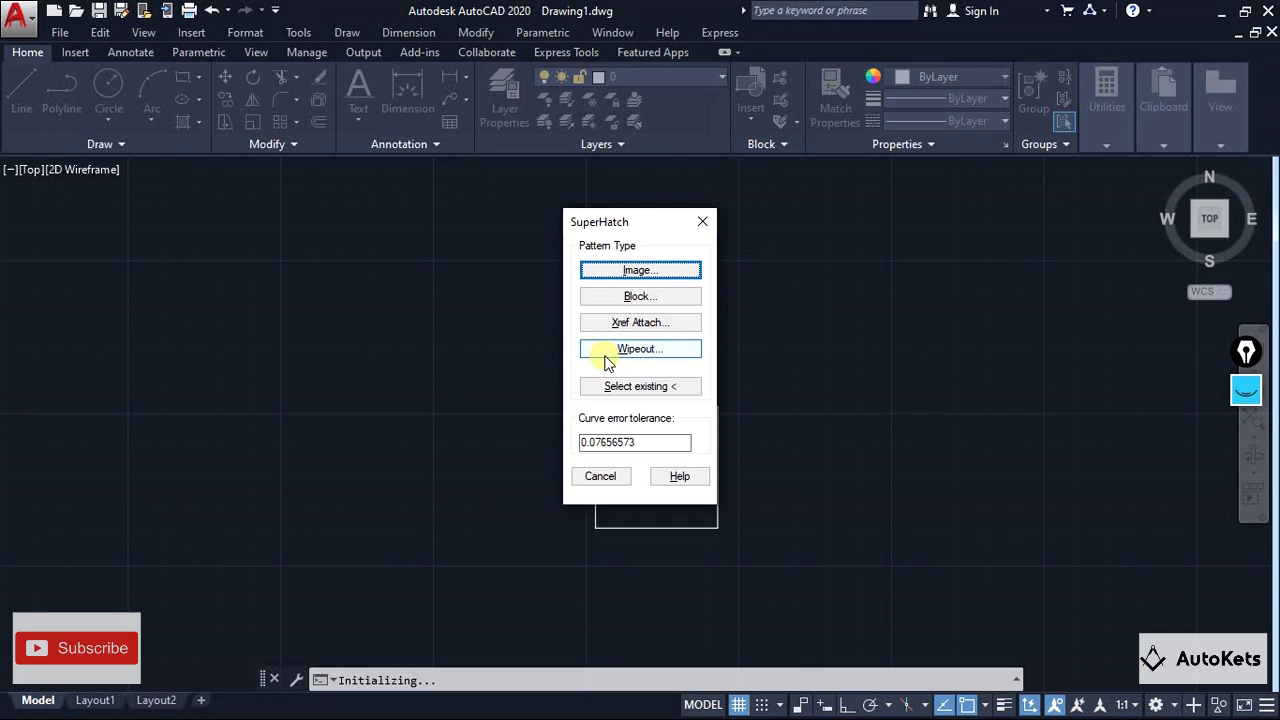
pyautogui.click(606, 272)
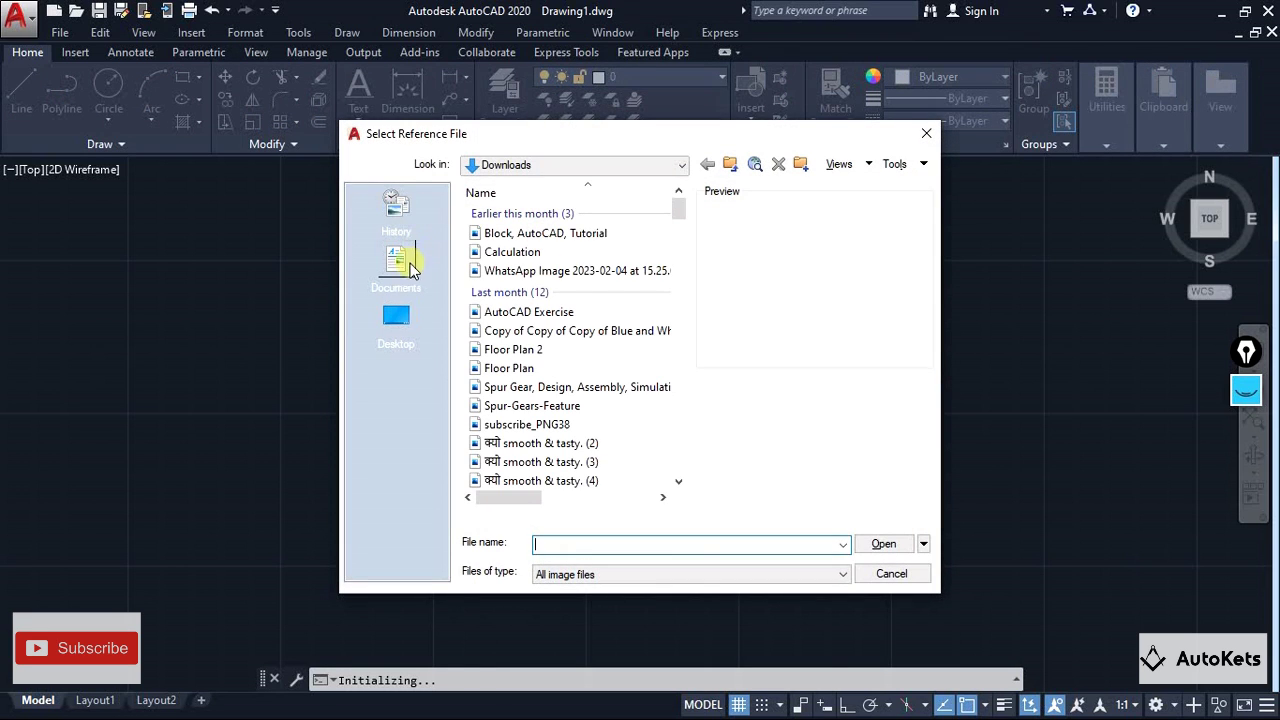
pyautogui.click(395, 330)
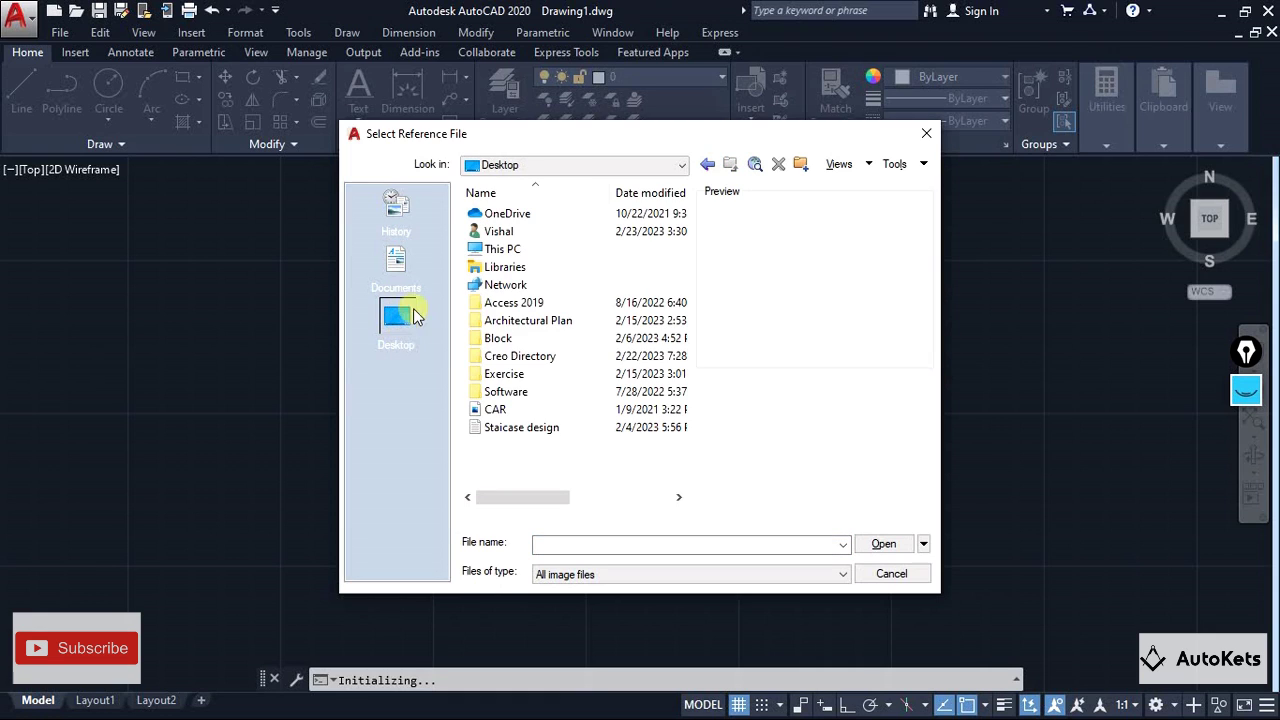
pyautogui.click(492, 410)
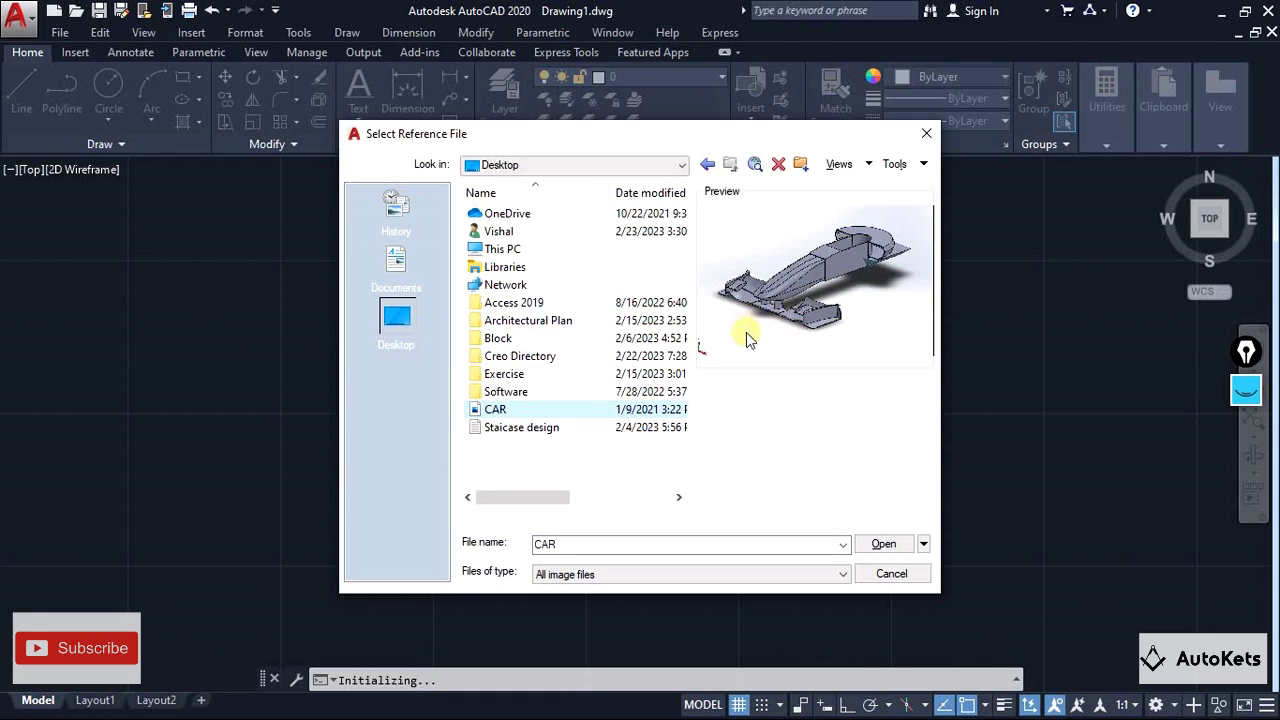
pyautogui.click(884, 543)
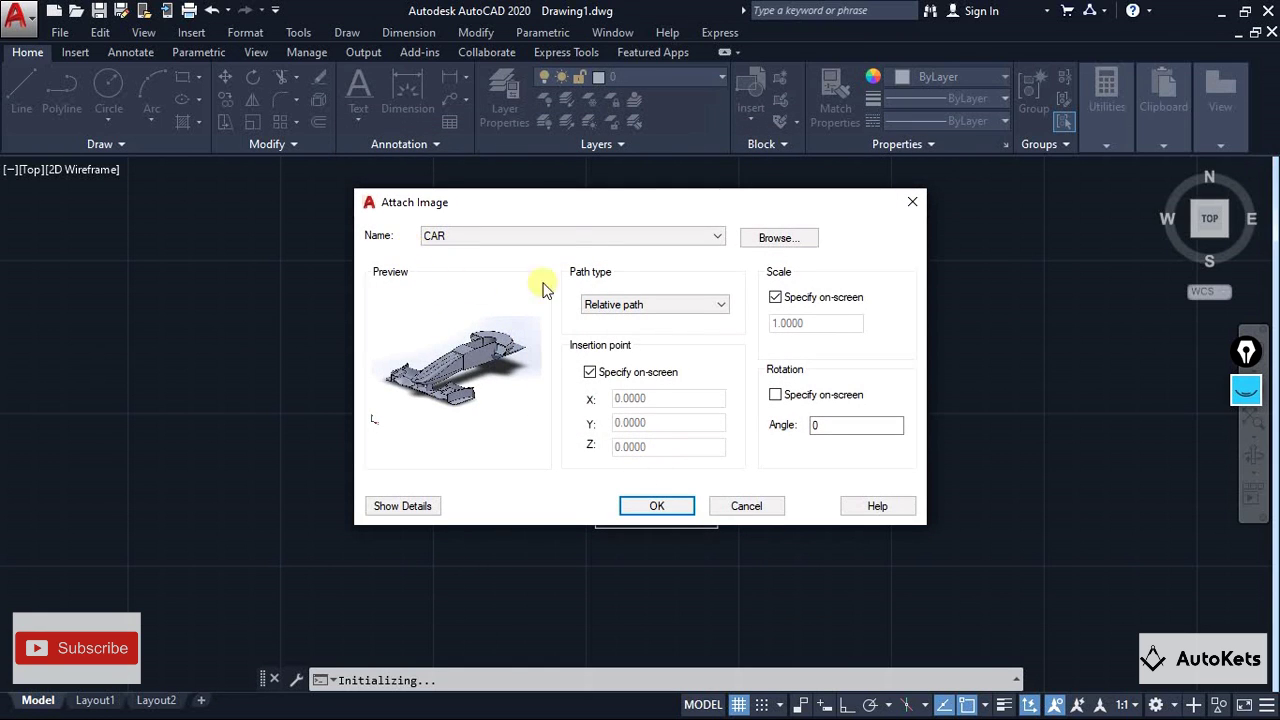
# Place the CAR image just inside the square's western edge with relative path, scale factor 1 and rotation 0, and accept the placement.
pyautogui.click(652, 510)
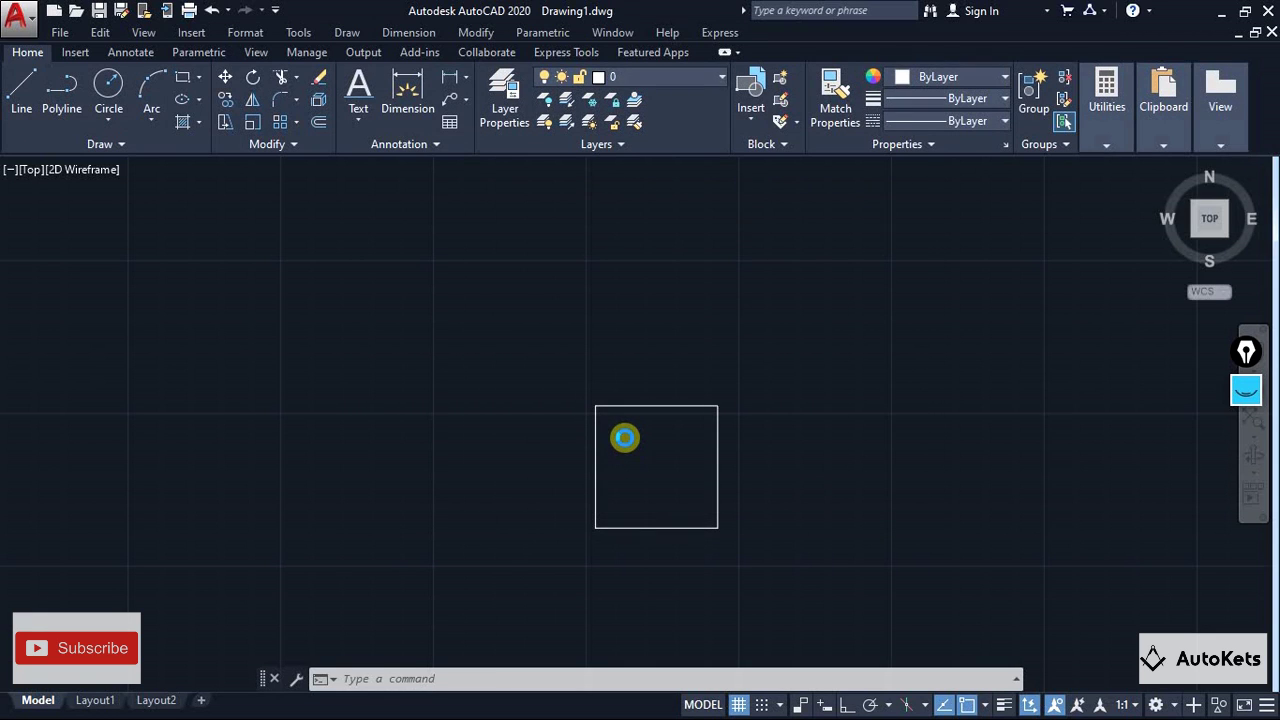
pyautogui.scroll(2, 595, 465)
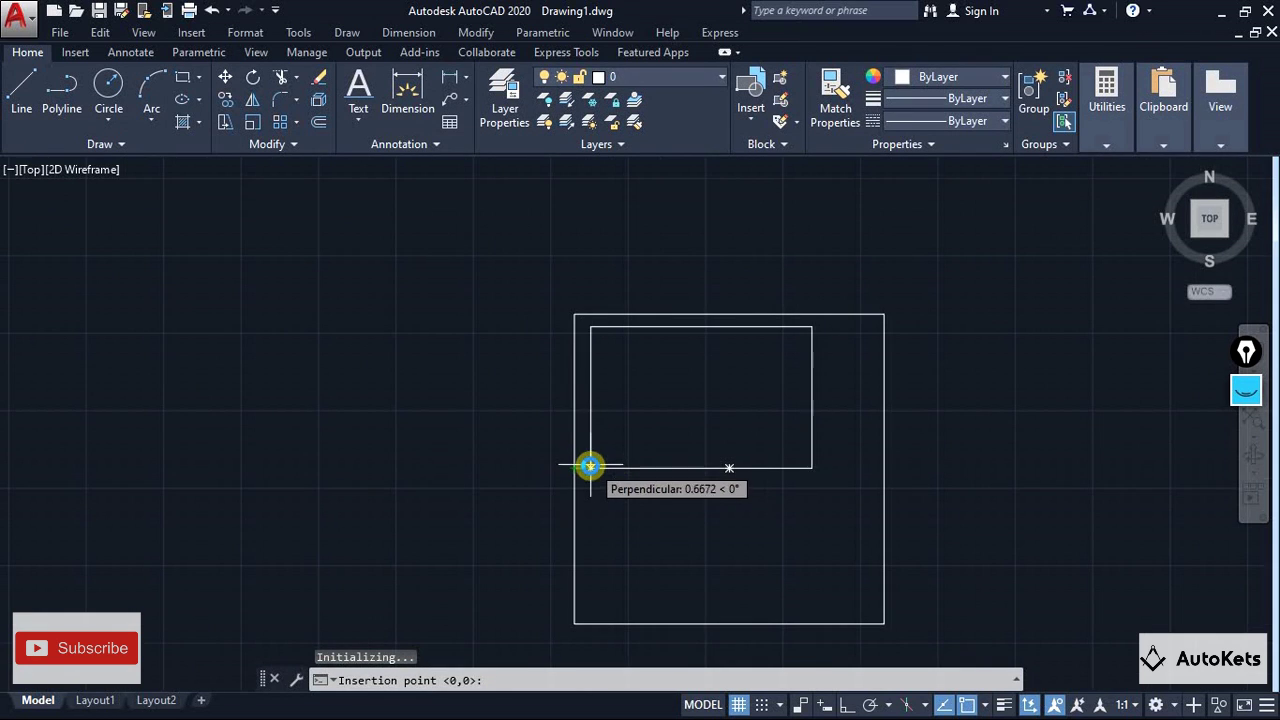
pyautogui.click(589, 461)
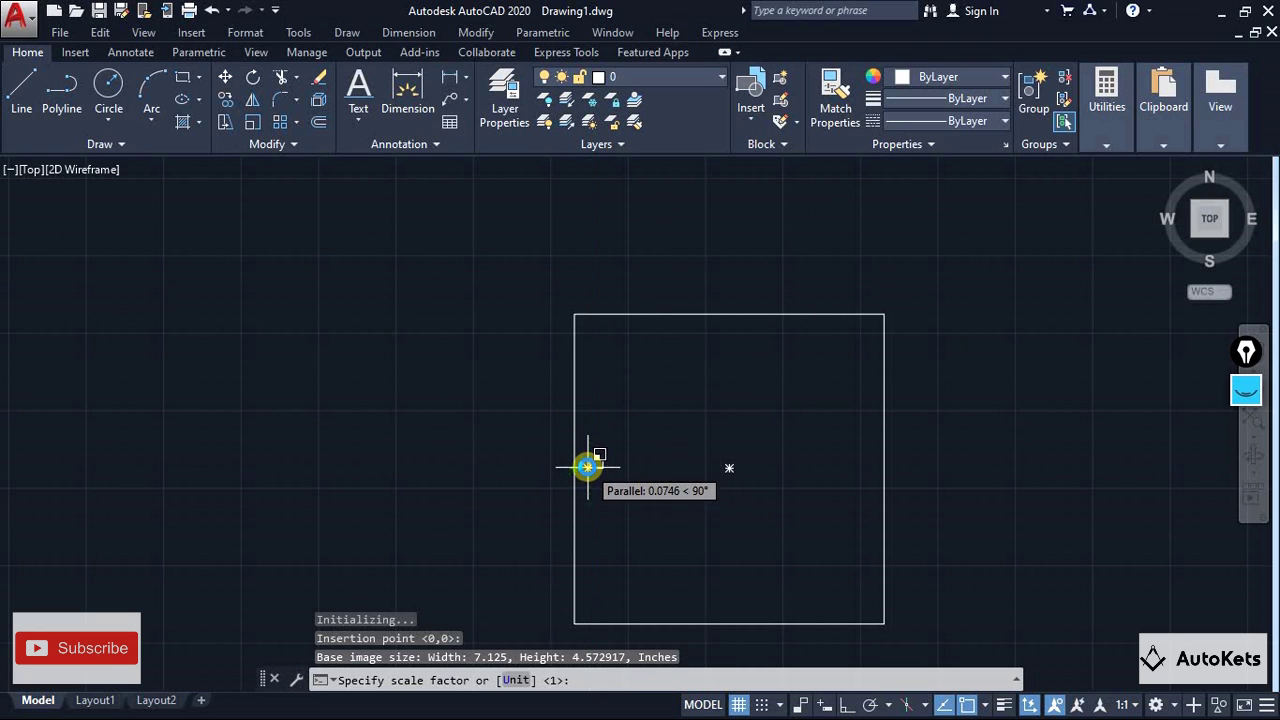
pyautogui.press('Return')
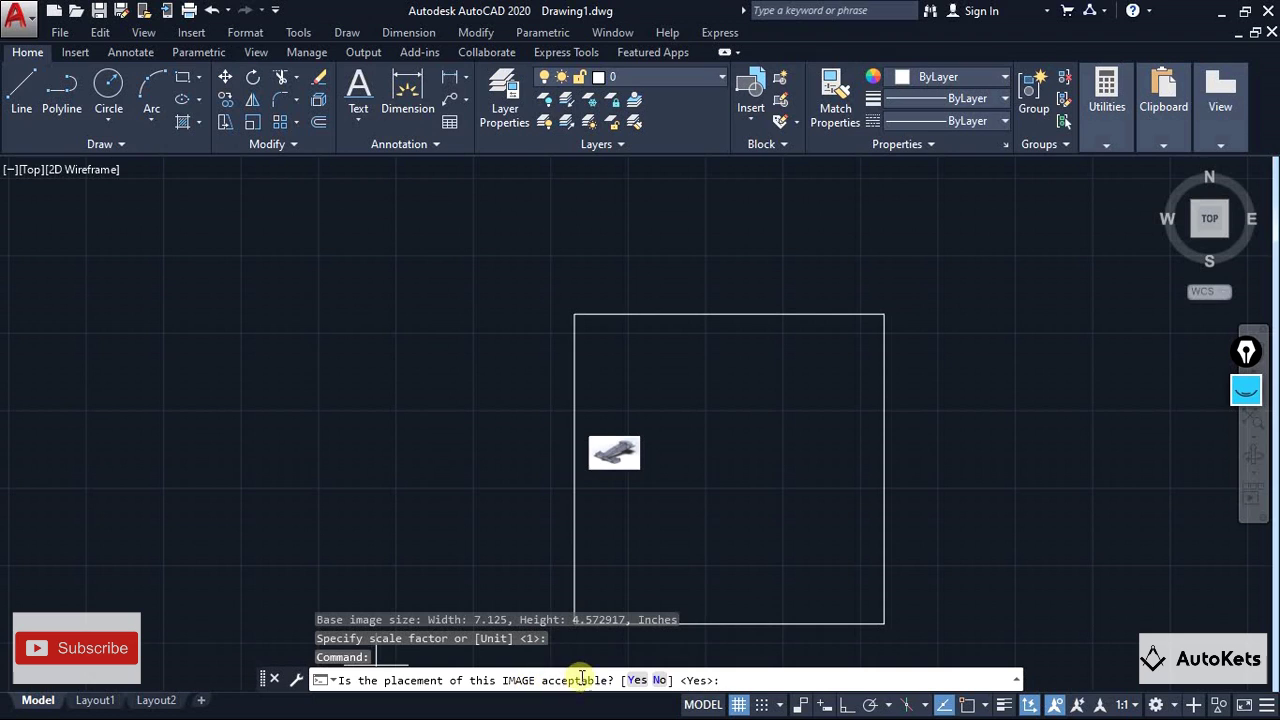
pyautogui.click(637, 680)
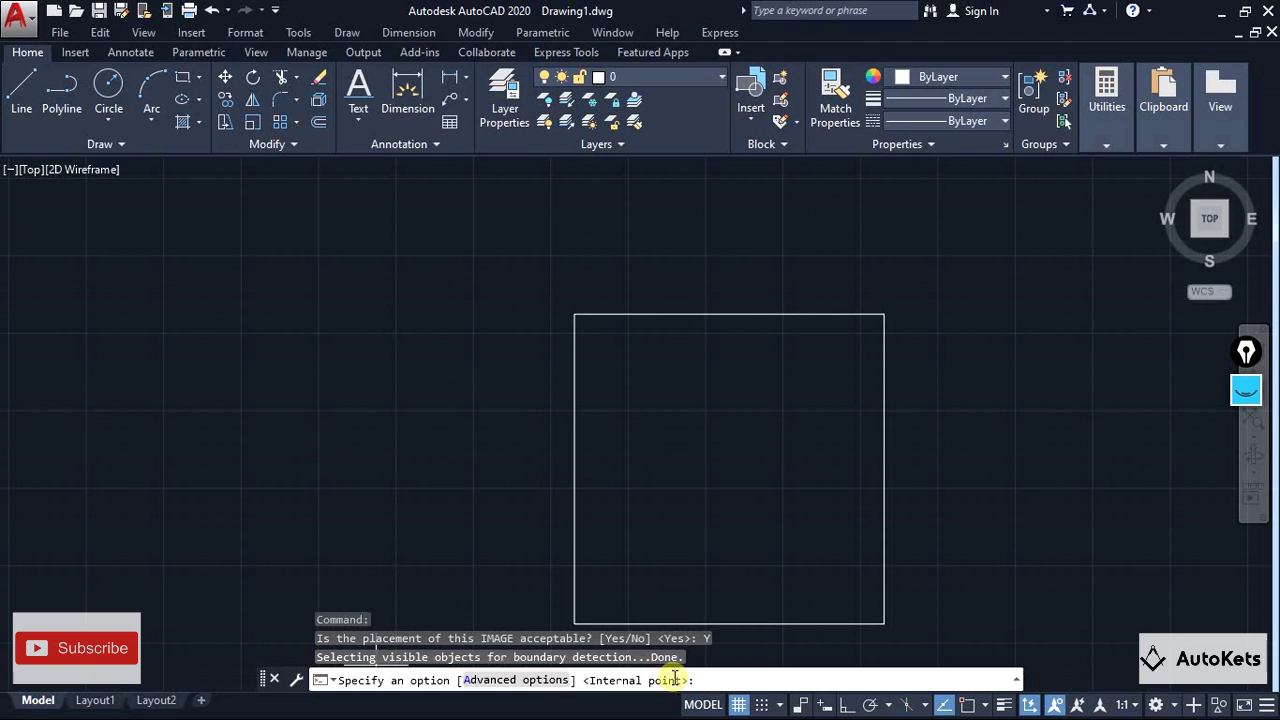
# Fill the square with the repeated CAR image using an internal point inside it as the hatch boundary.
pyautogui.click(696, 515)
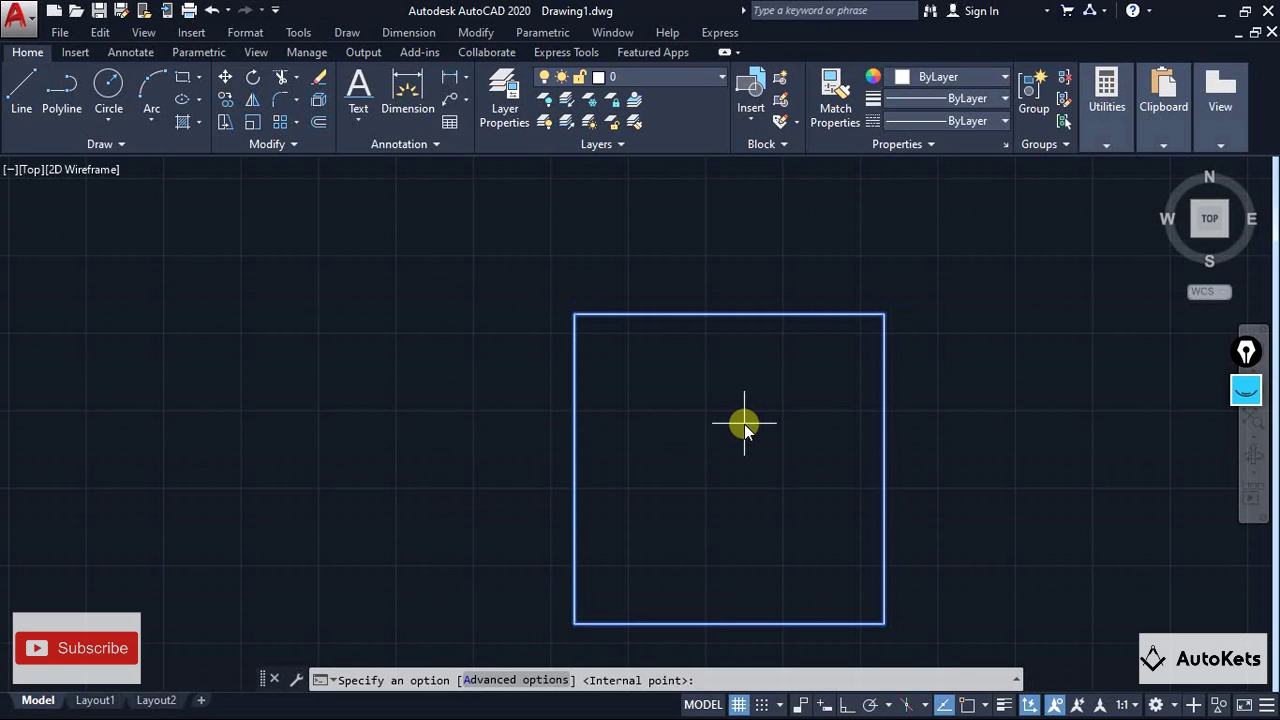
pyautogui.press('Return')
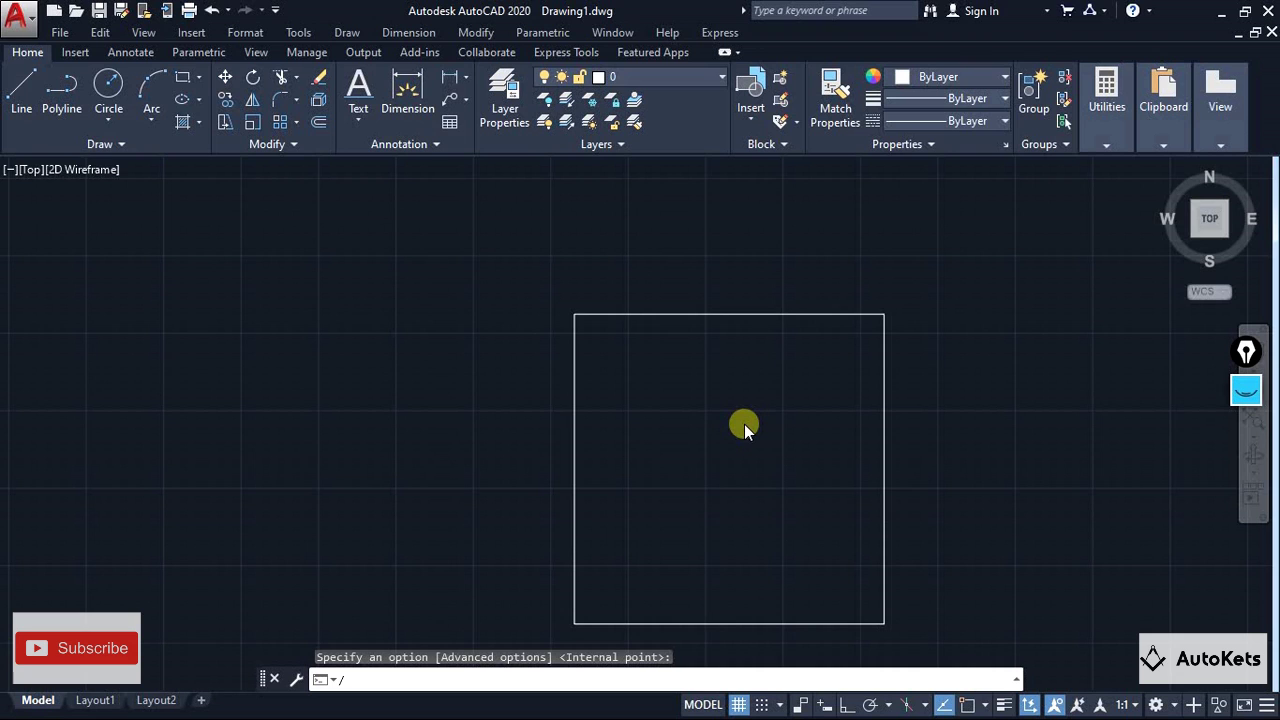
pyautogui.click(744, 424)
pyautogui.press('Return')
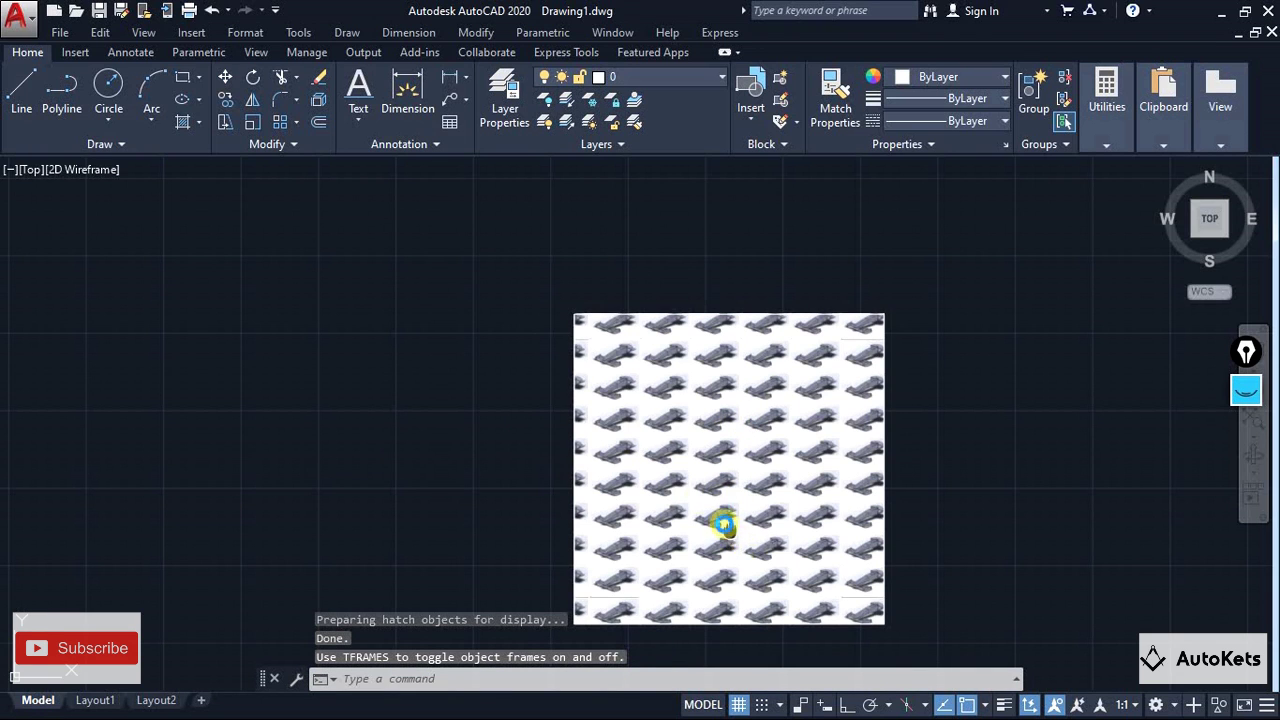
# Examine the image hatch inside the square up close and as a whole.
pyautogui.moveTo(723, 523); pyautogui.dragTo(651, 460, button='middle')
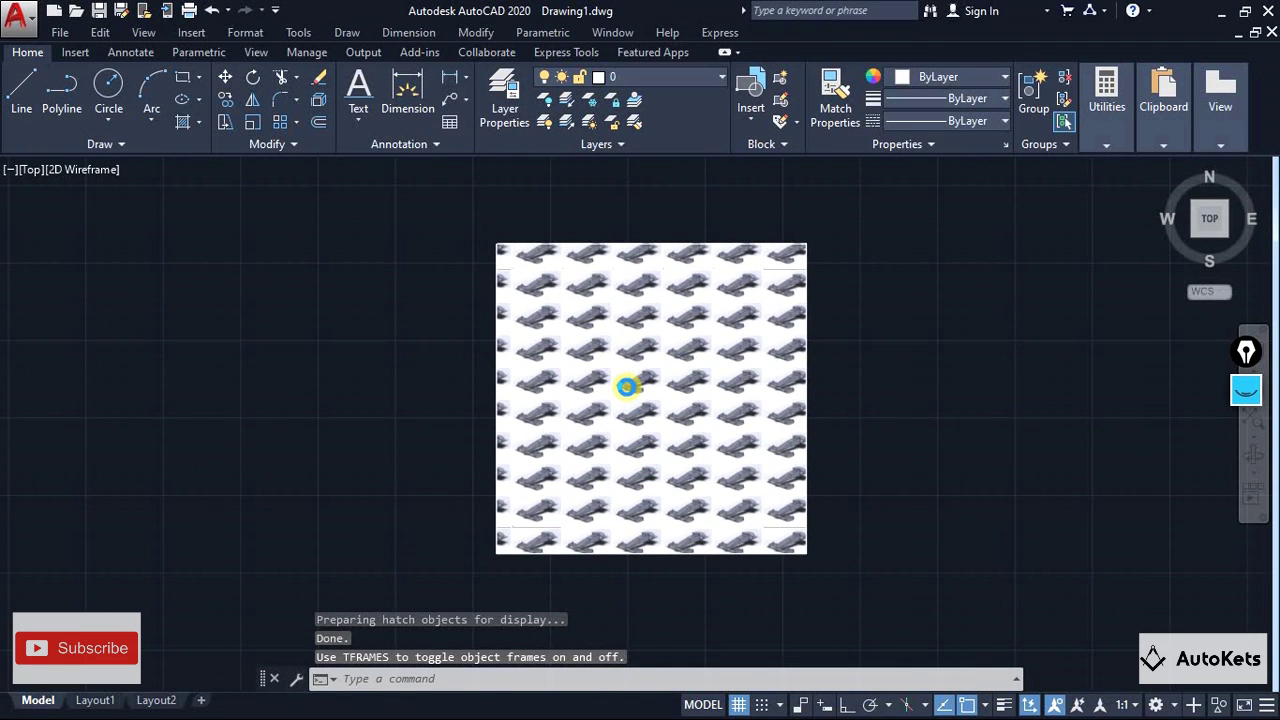
pyautogui.scroll(6, 625, 386)
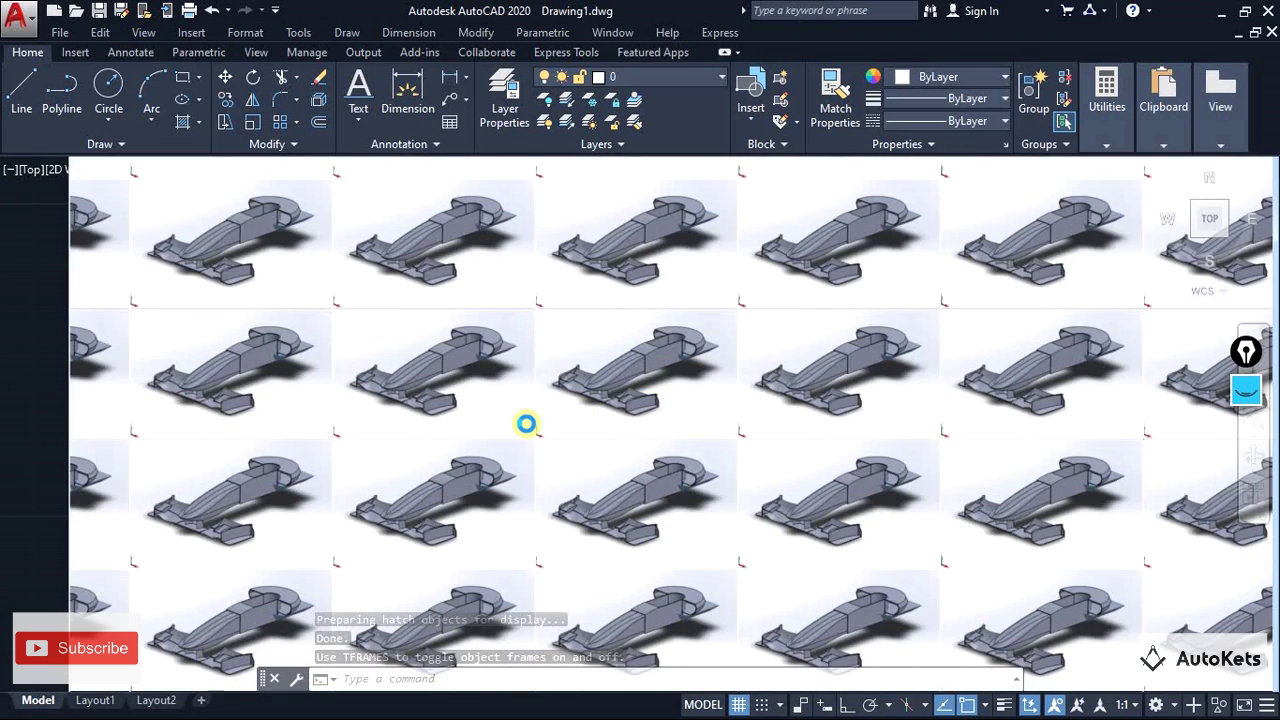
pyautogui.scroll(-8, 526, 424)
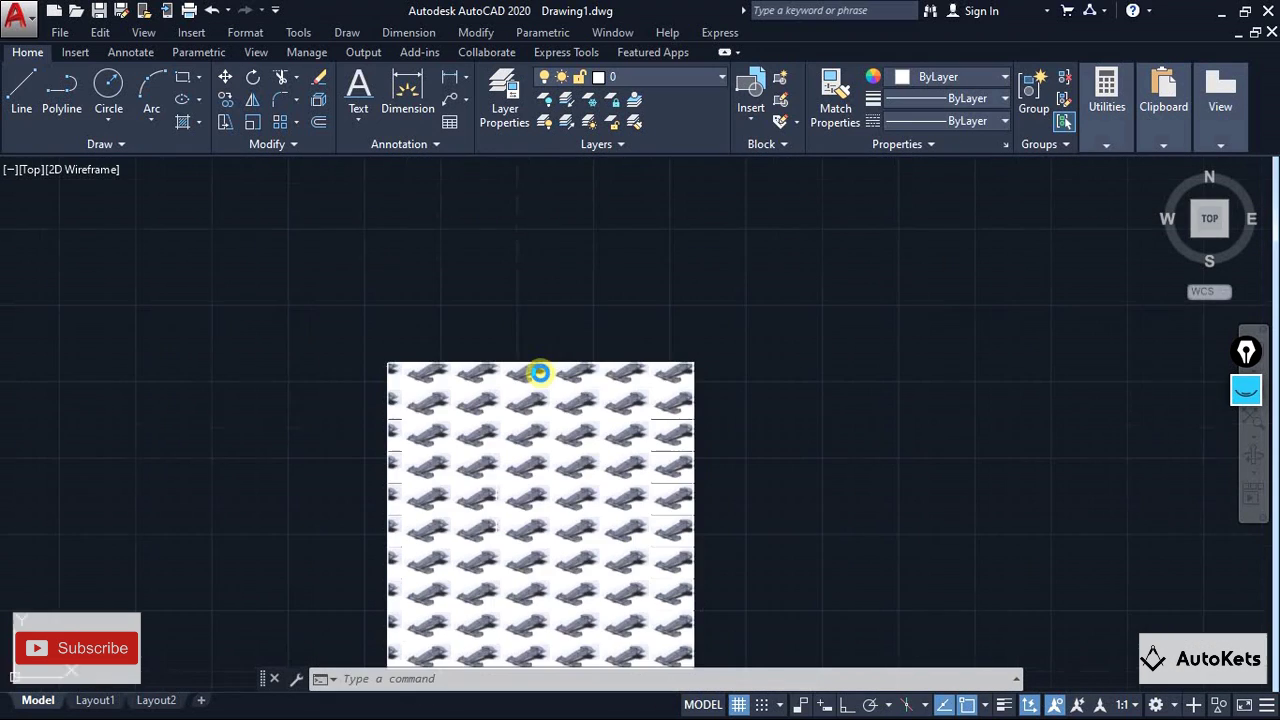
pyautogui.scroll(2, 540, 372)
pyautogui.moveTo(543, 391); pyautogui.dragTo(634, 239, button='middle')
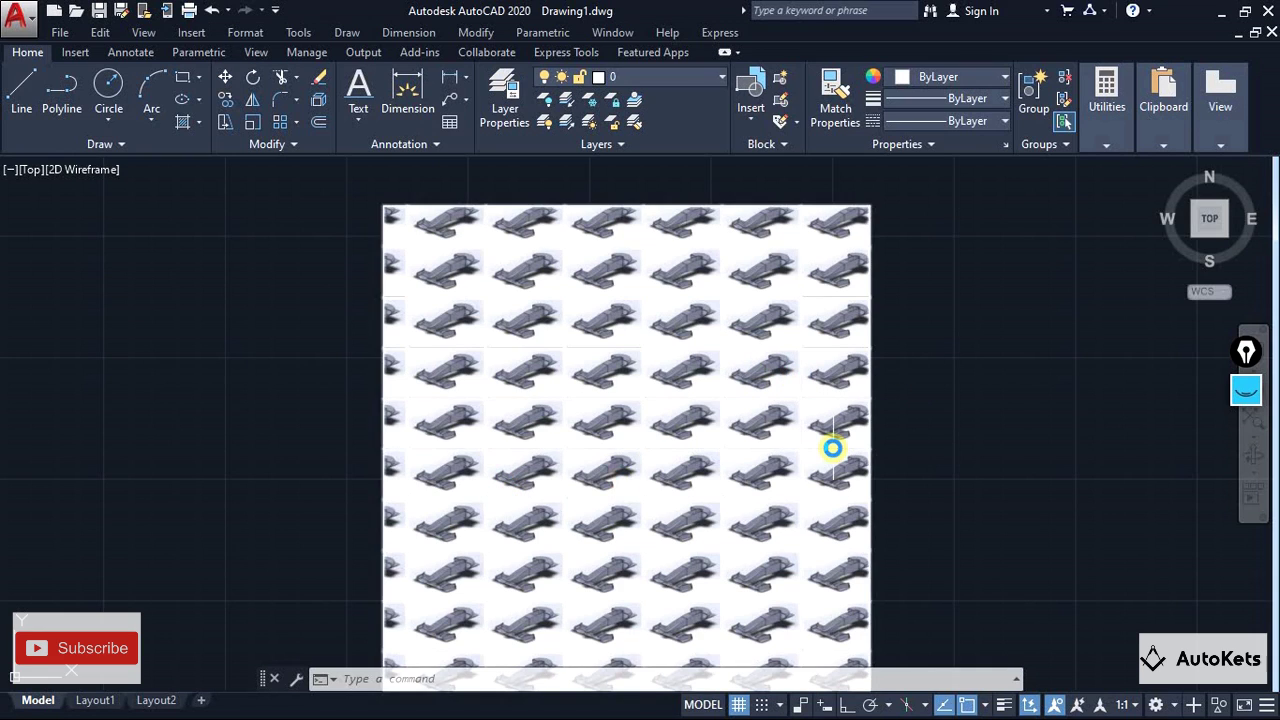
pyautogui.scroll(-2, 832, 448)
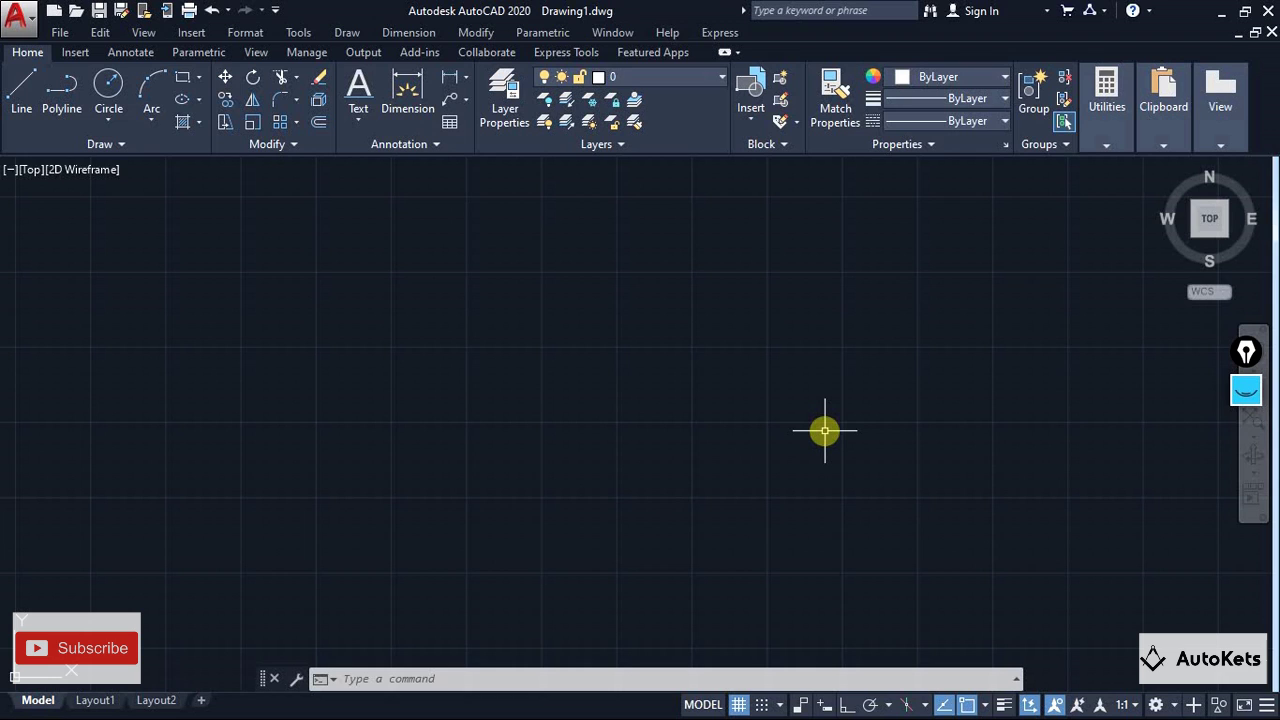
pyautogui.click(474, 33)
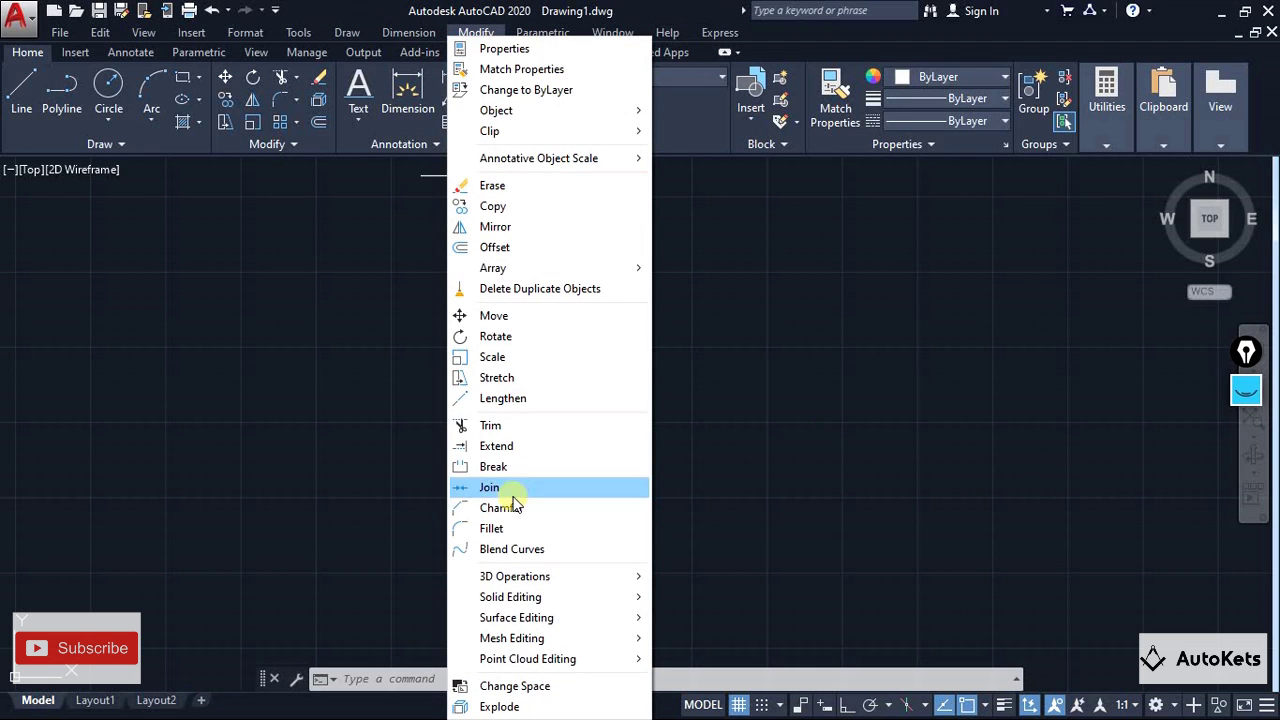
pyautogui.moveTo(348, 33)
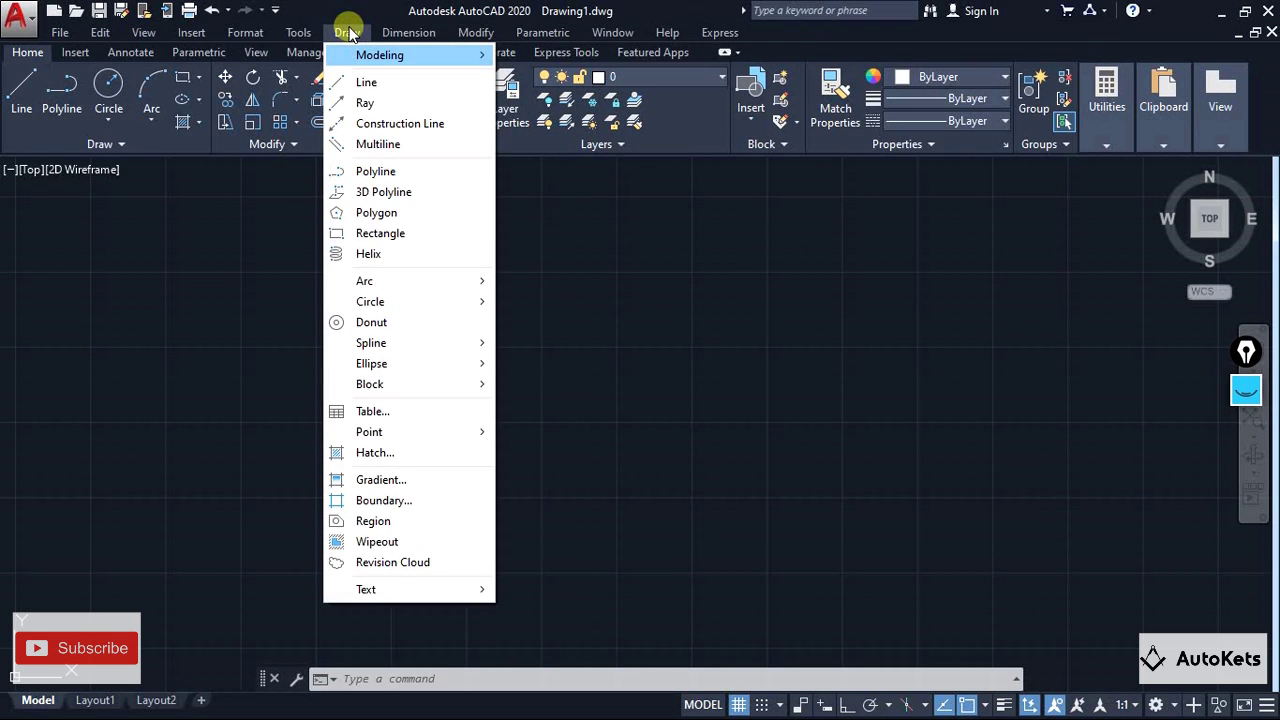
# Place a single point in the western part of the empty drawing area.
pyautogui.moveTo(387, 436)
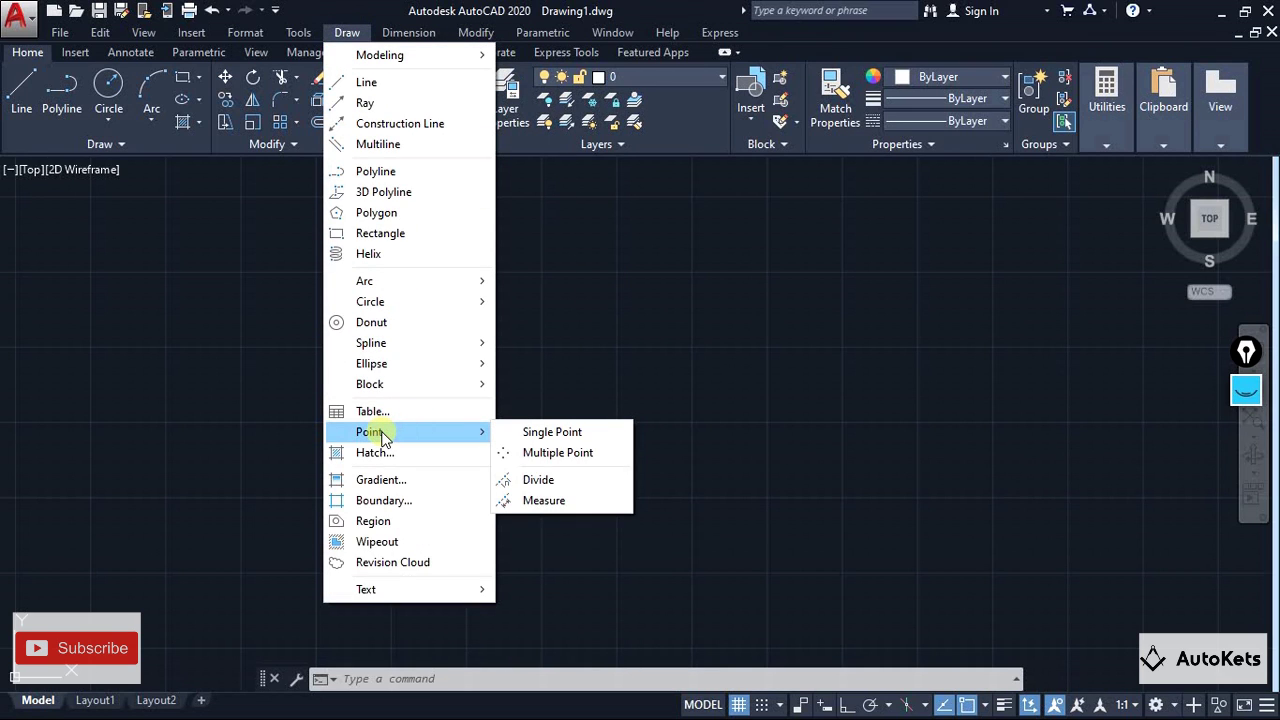
pyautogui.click(545, 436)
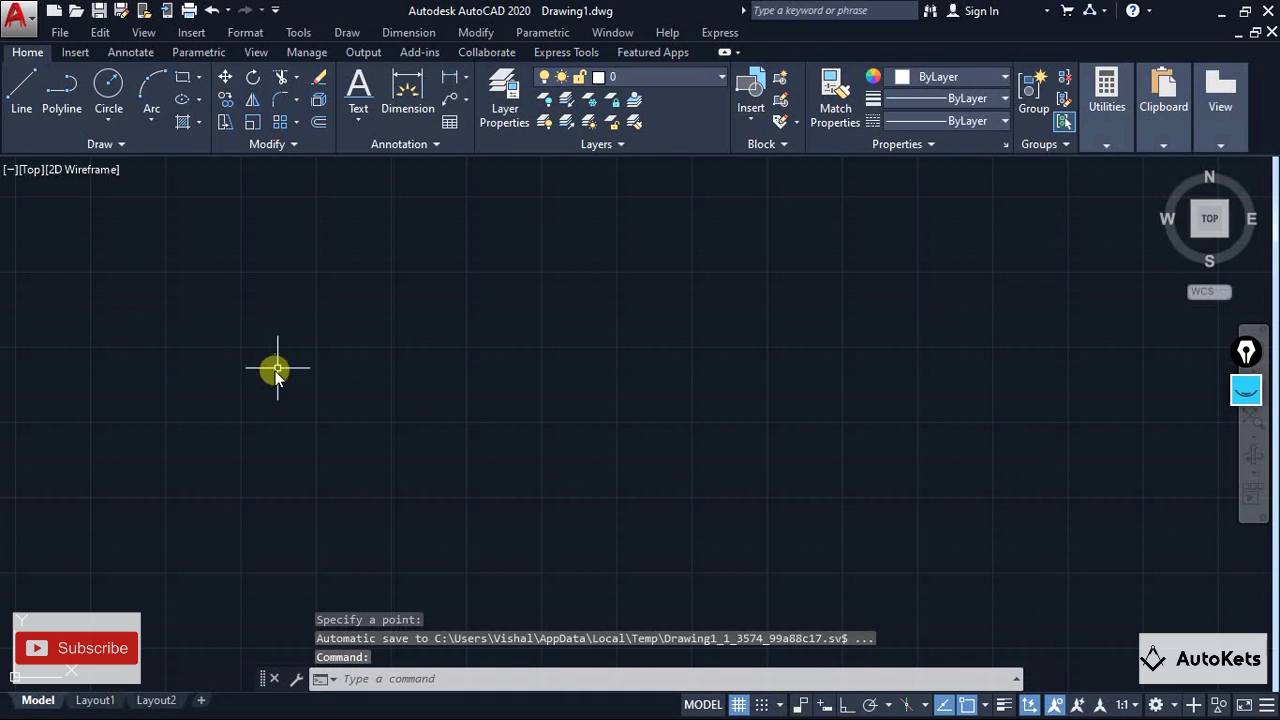
# Circle the new point with the on-screen annotation pen and clear the annotation.
pyautogui.click(1240, 395)
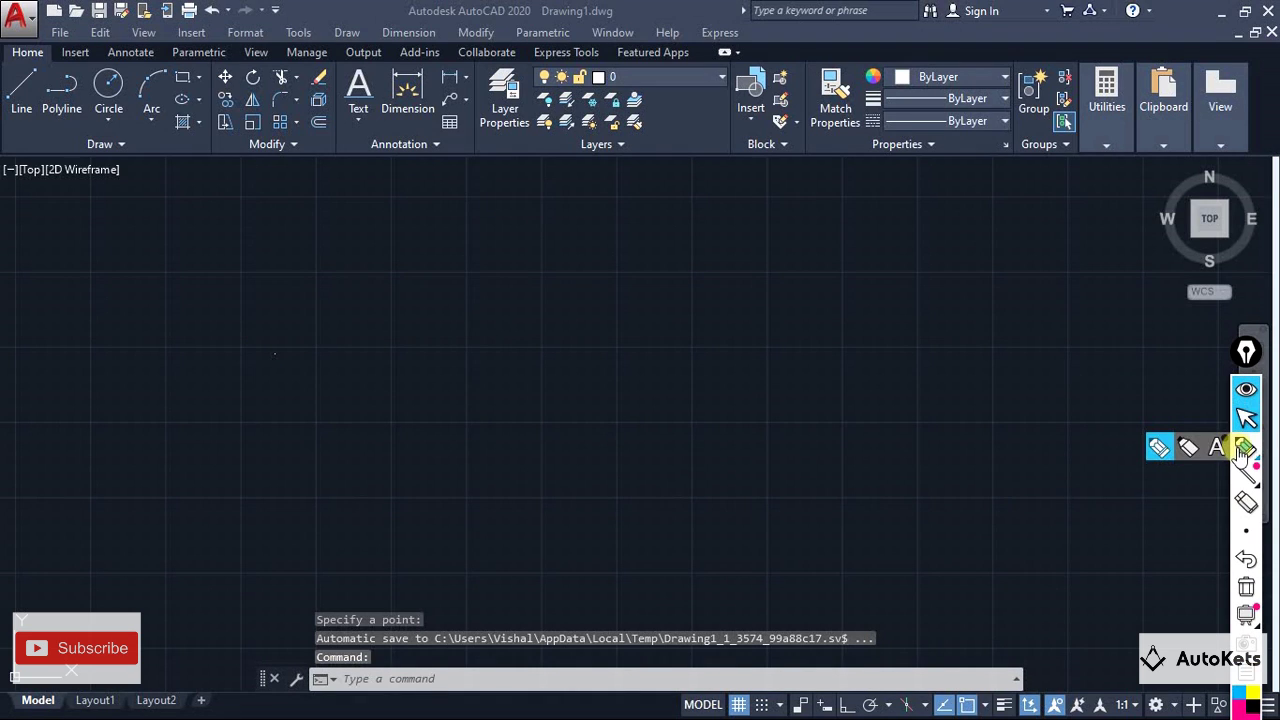
pyautogui.moveTo(293, 333)
pyautogui.mouseDown()
pyautogui.moveTo(253, 354)
pyautogui.moveTo(293, 345)
pyautogui.mouseUp()
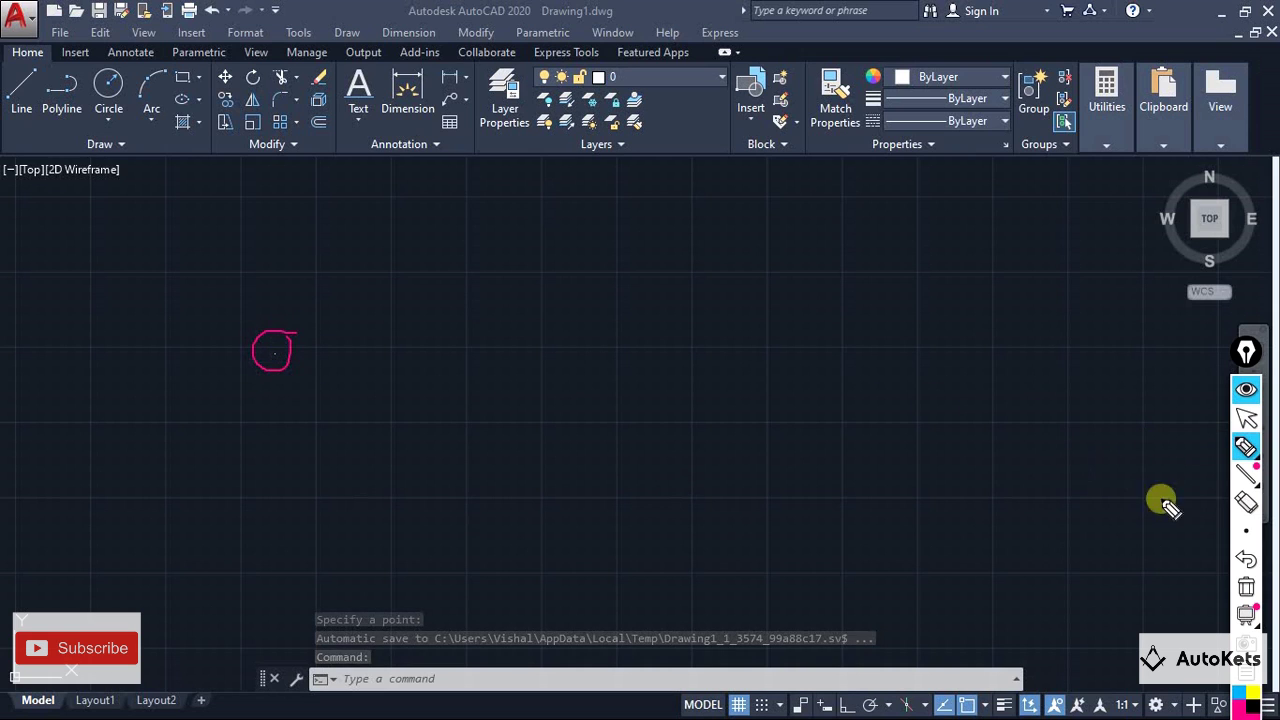
pyautogui.click(1246, 390)
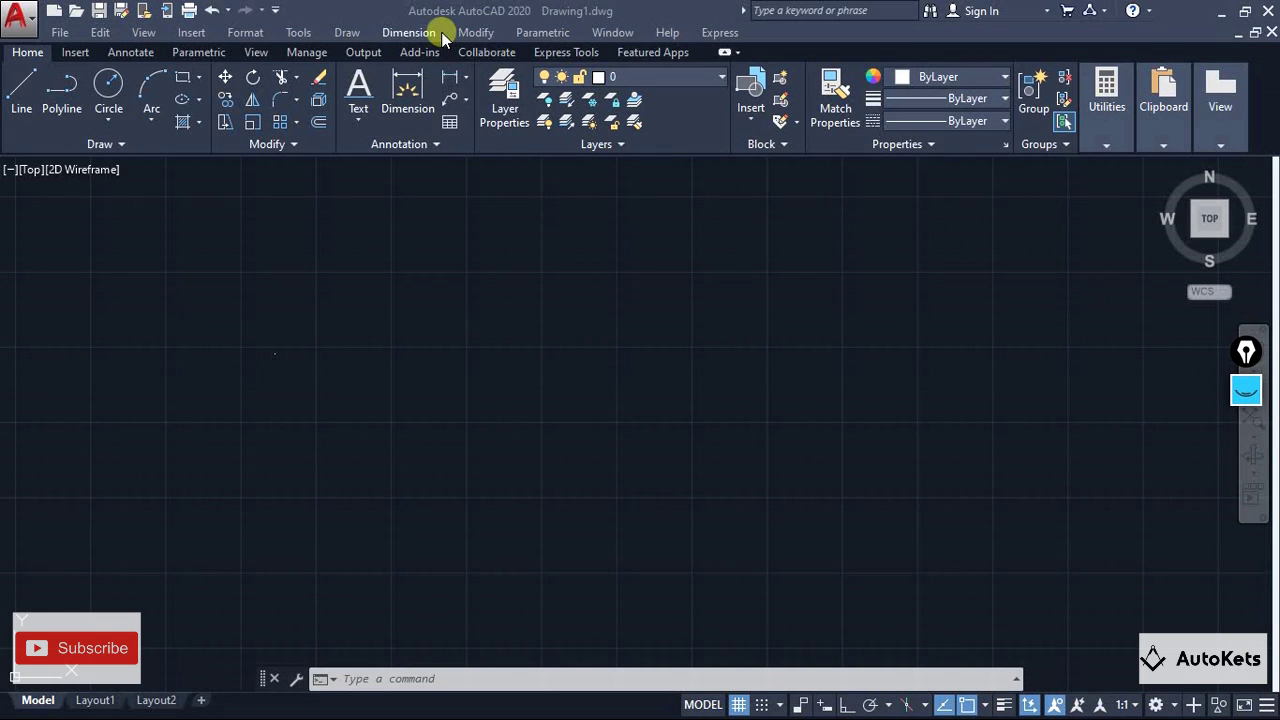
# Scatter seven more points east of the first one with the Multiple Point command, and end the command.
pyautogui.click(347, 33)
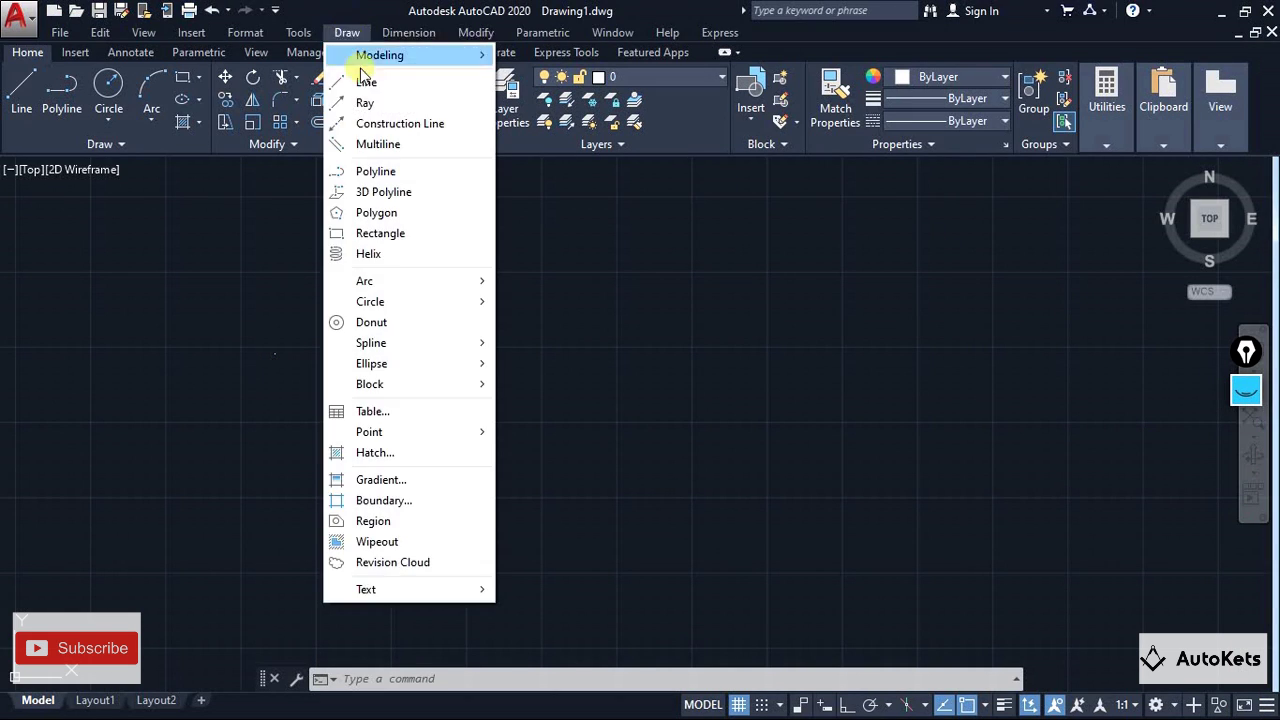
pyautogui.click(533, 456)
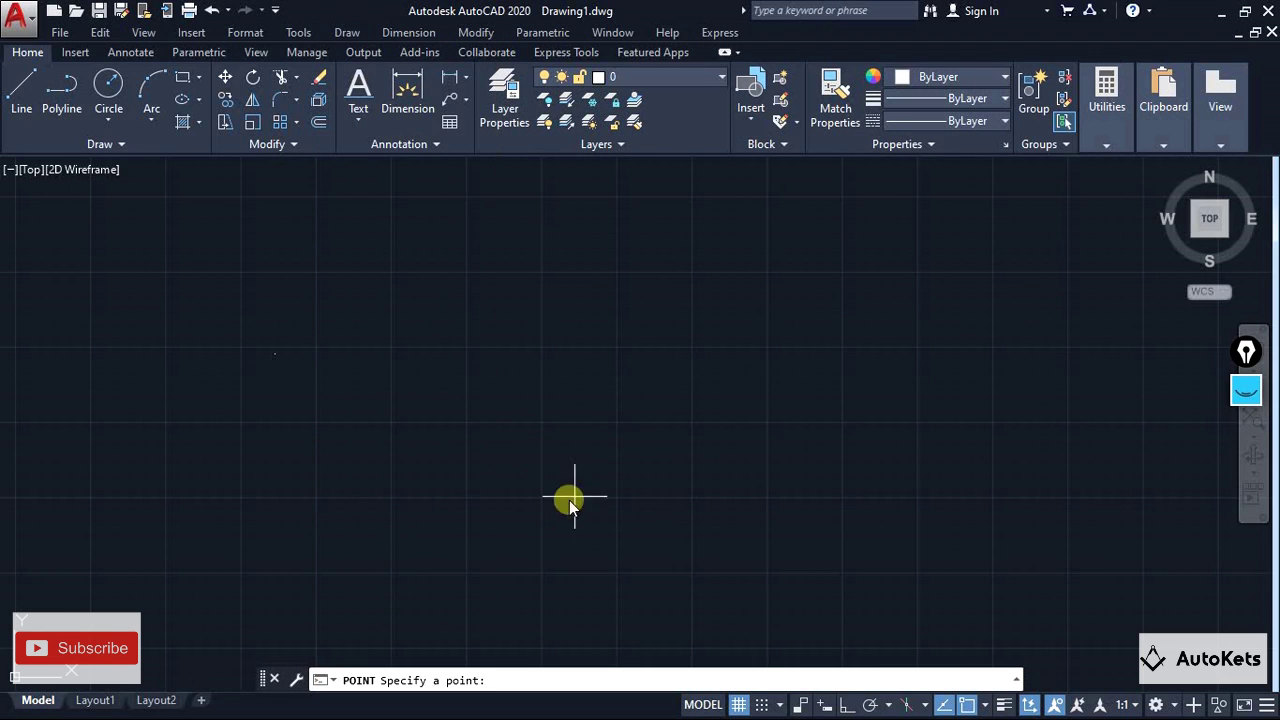
pyautogui.click(628, 416)
pyautogui.click(871, 501)
pyautogui.click(905, 372)
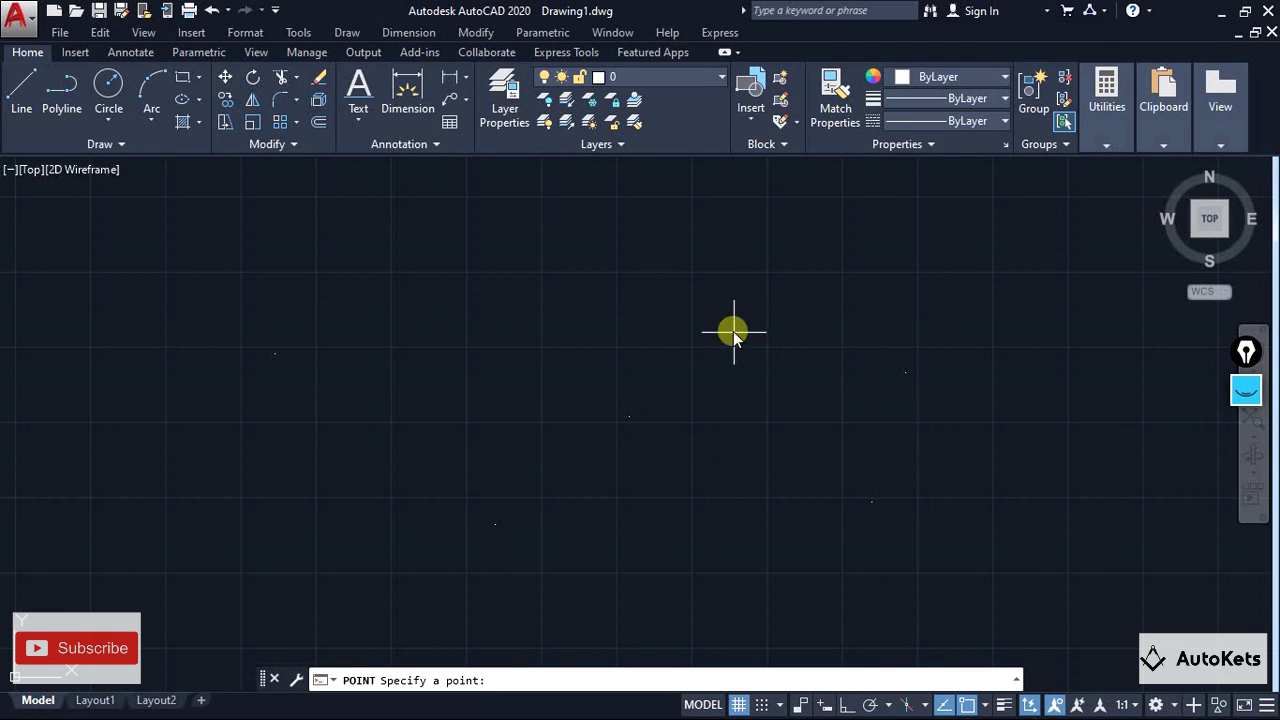
pyautogui.click(732, 331)
pyautogui.click(719, 491)
pyautogui.click(509, 269)
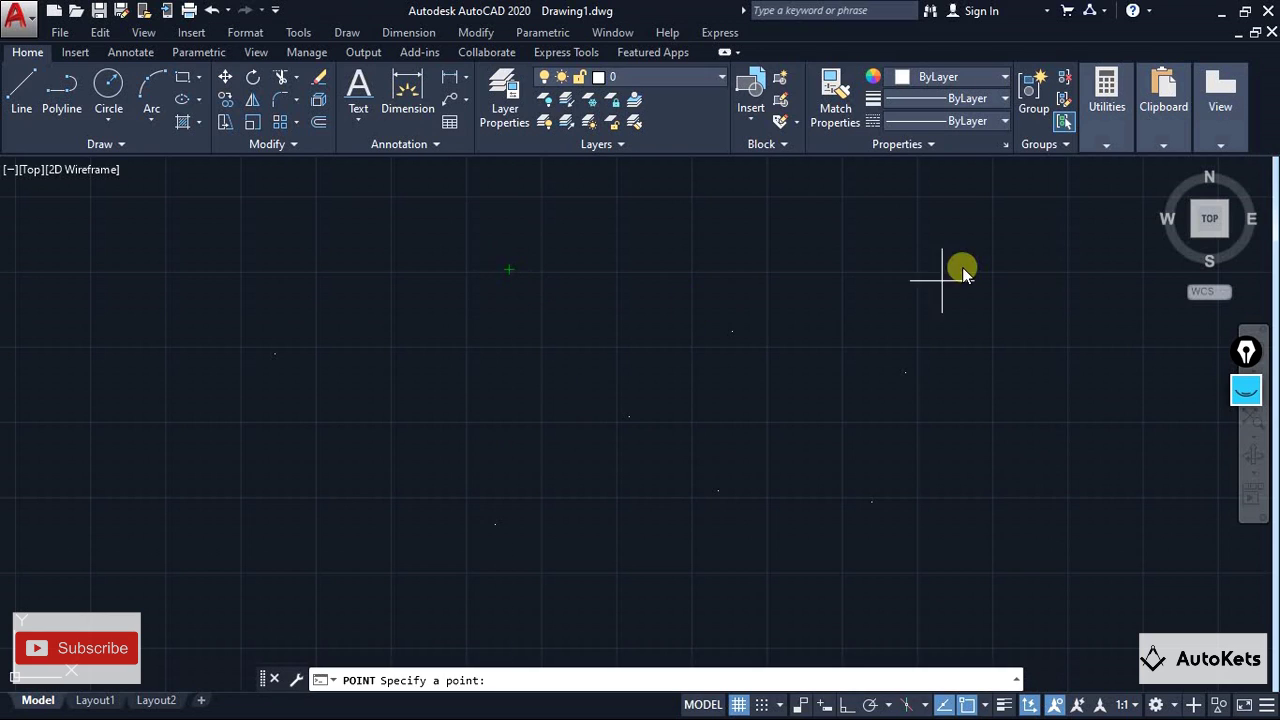
pyautogui.press('Escape')
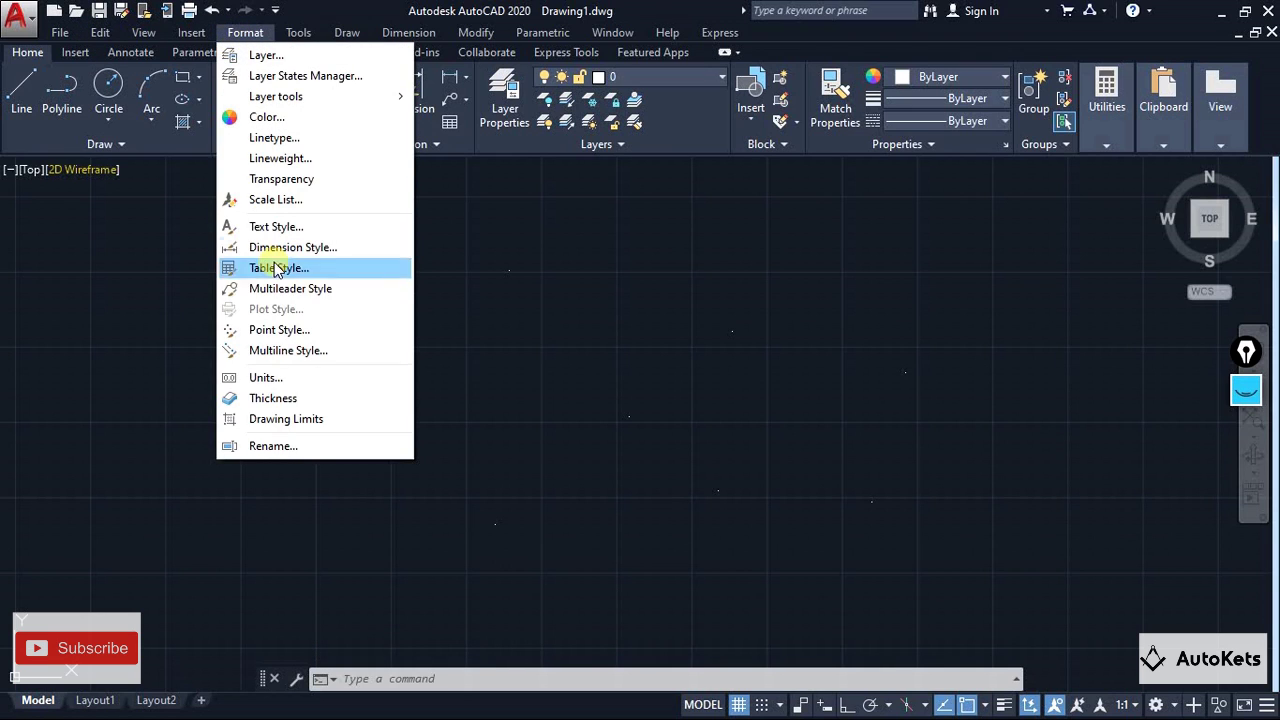
# Set the point style to the crossed circle-in-square symbol, keeping the size relative to the screen.
pyautogui.click(279, 330)
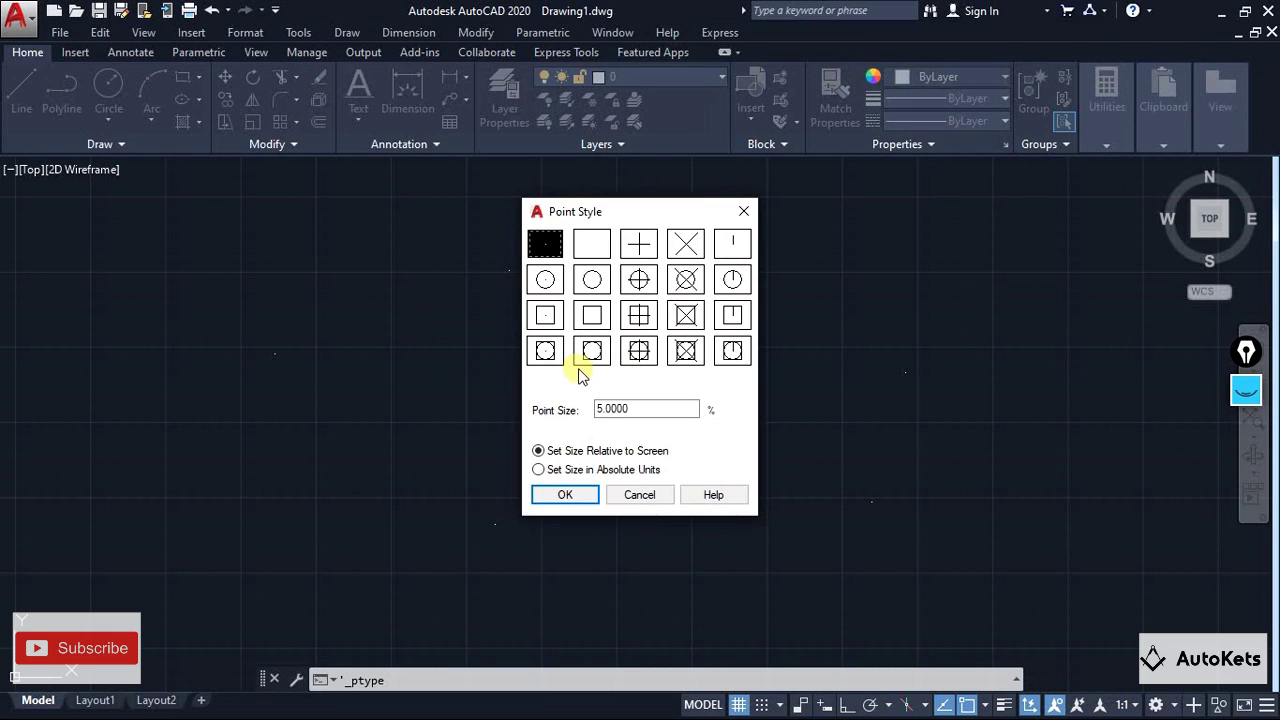
pyautogui.click(637, 352)
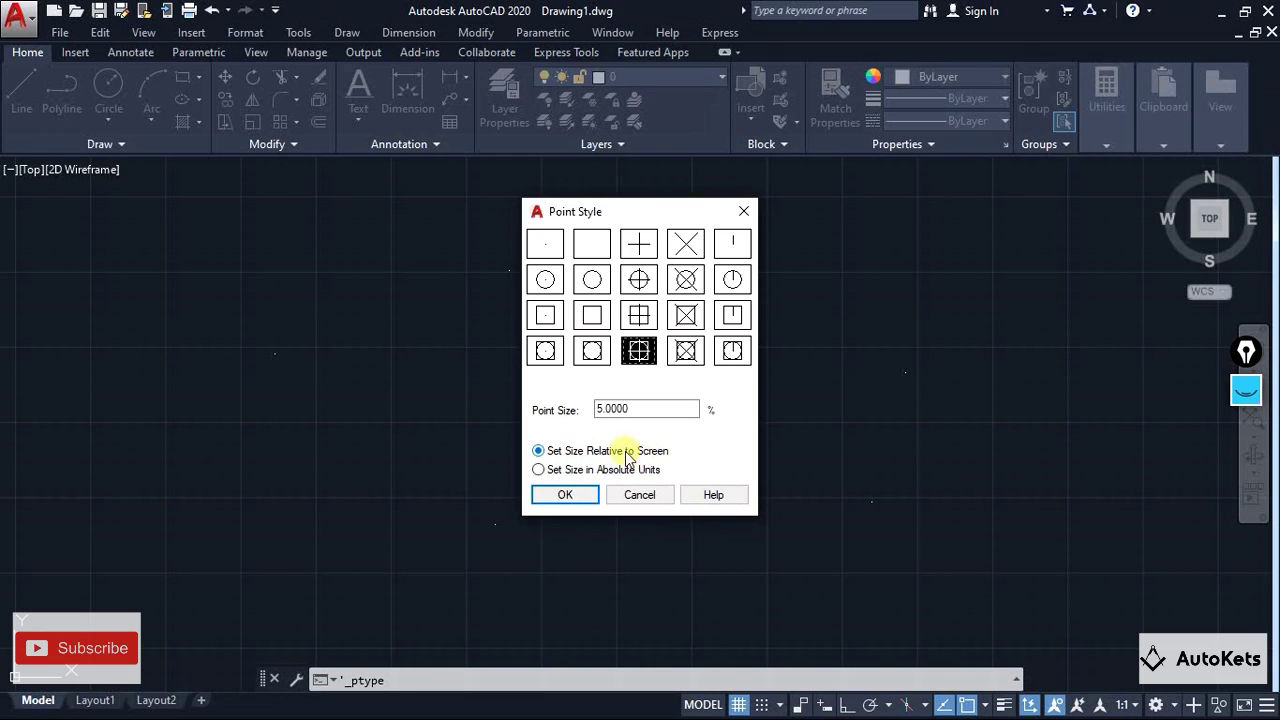
pyautogui.click(568, 492)
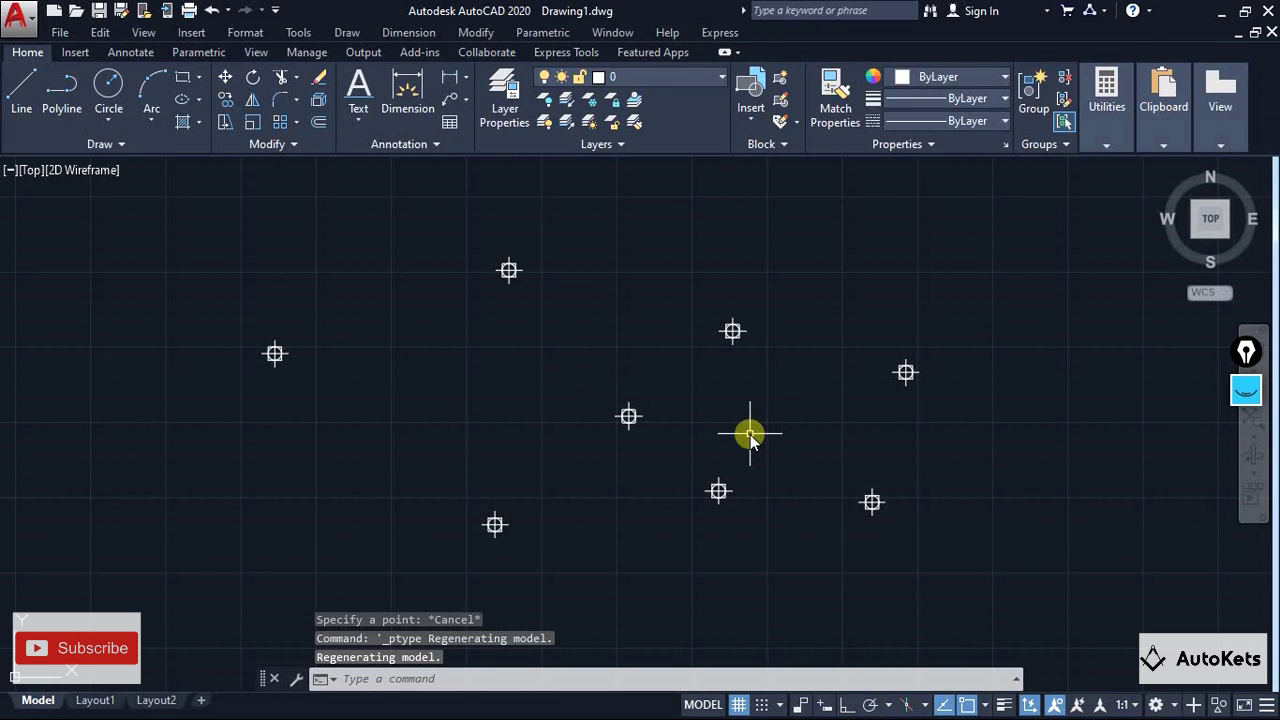
# Run REGEN at a changed zoom level to resize the point symbols relative to the screen.
pyautogui.scroll(-4, 750, 435)
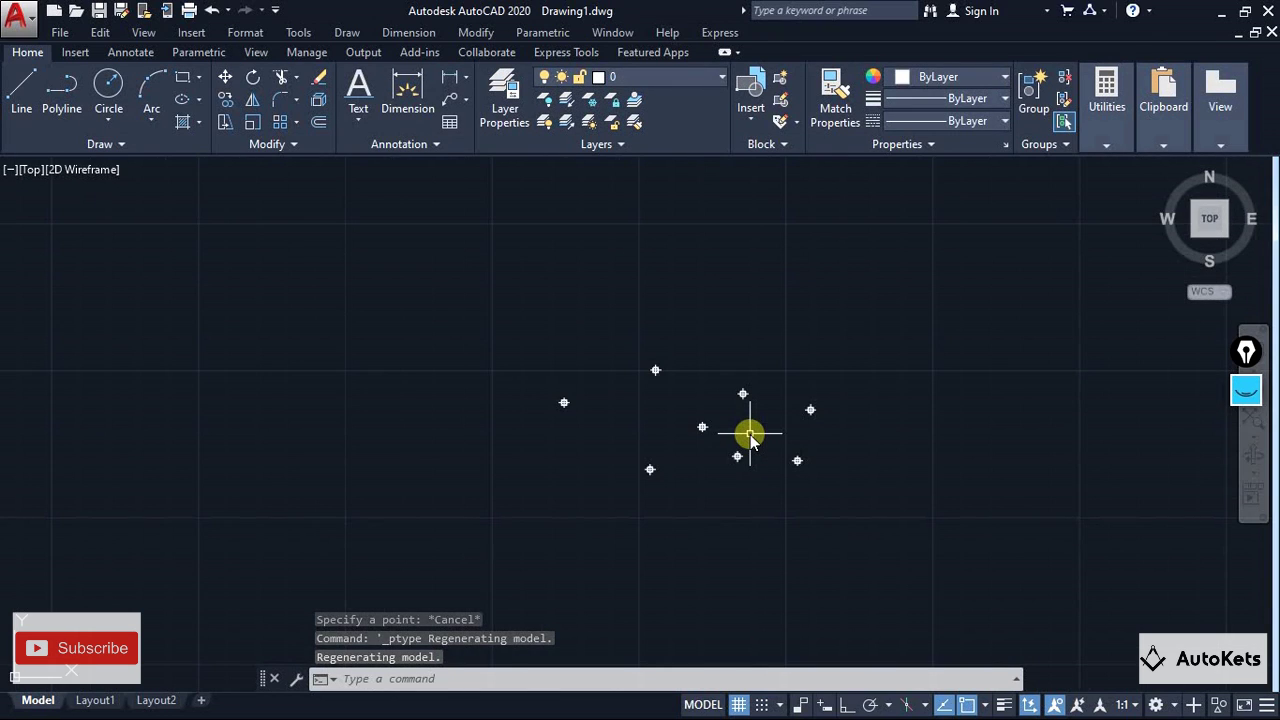
pyautogui.scroll(-3, 851, 443)
pyautogui.scroll(1, 879, 445)
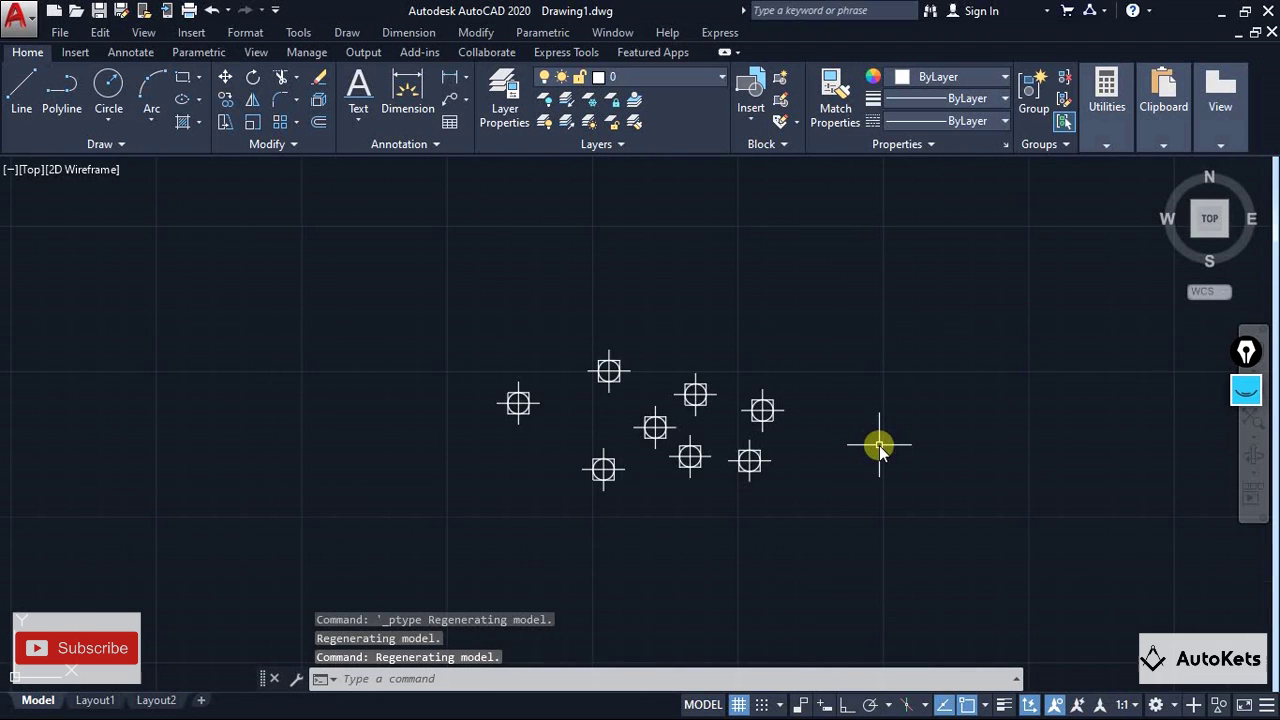
pyautogui.scroll(-2, 874, 444)
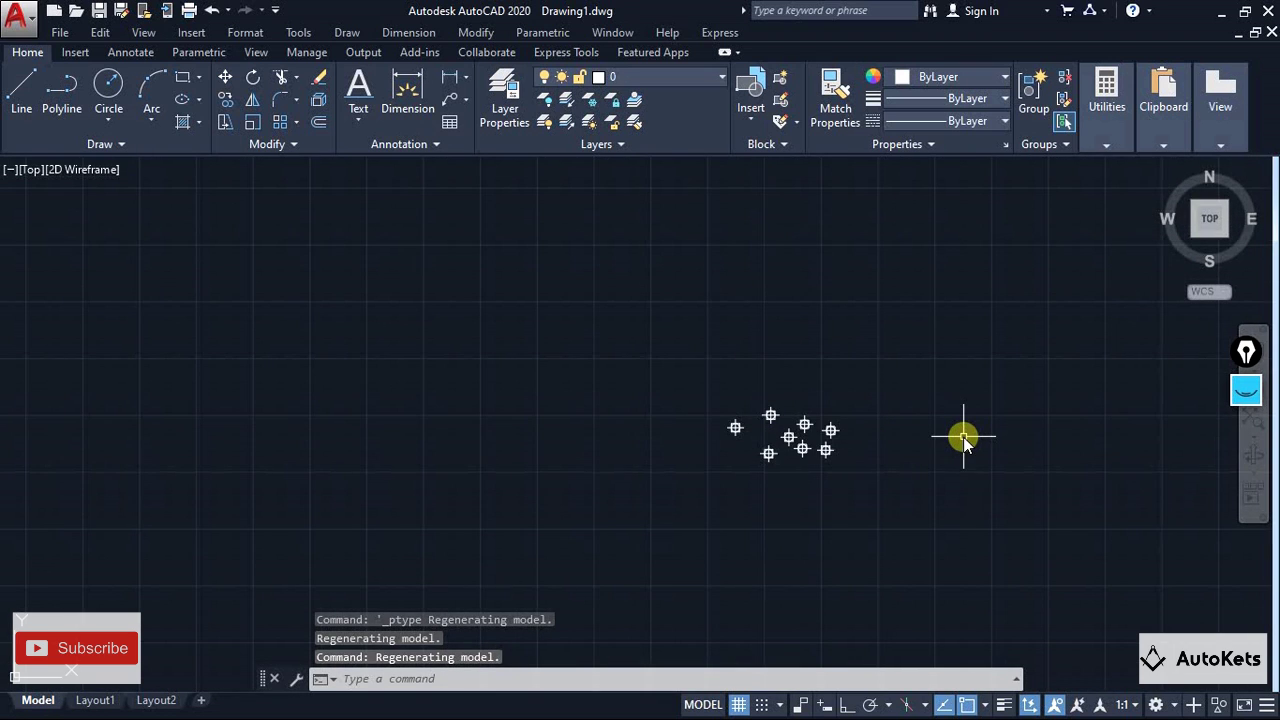
pyautogui.moveTo(963, 438); pyautogui.dragTo(635, 434, button='middle')
pyautogui.scroll(-2, 533, 430)
pyautogui.scroll(6, 548, 463)
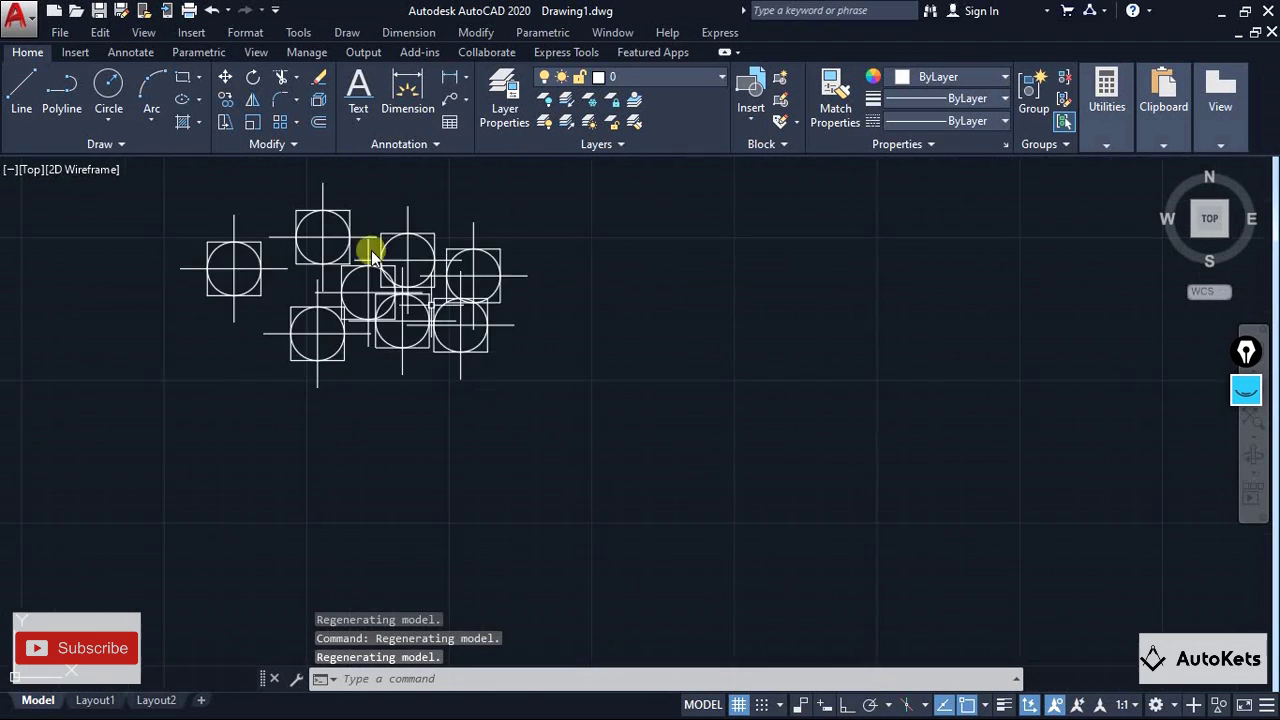
pyautogui.scroll(5, 371, 250)
pyautogui.scroll(-1, 534, 366)
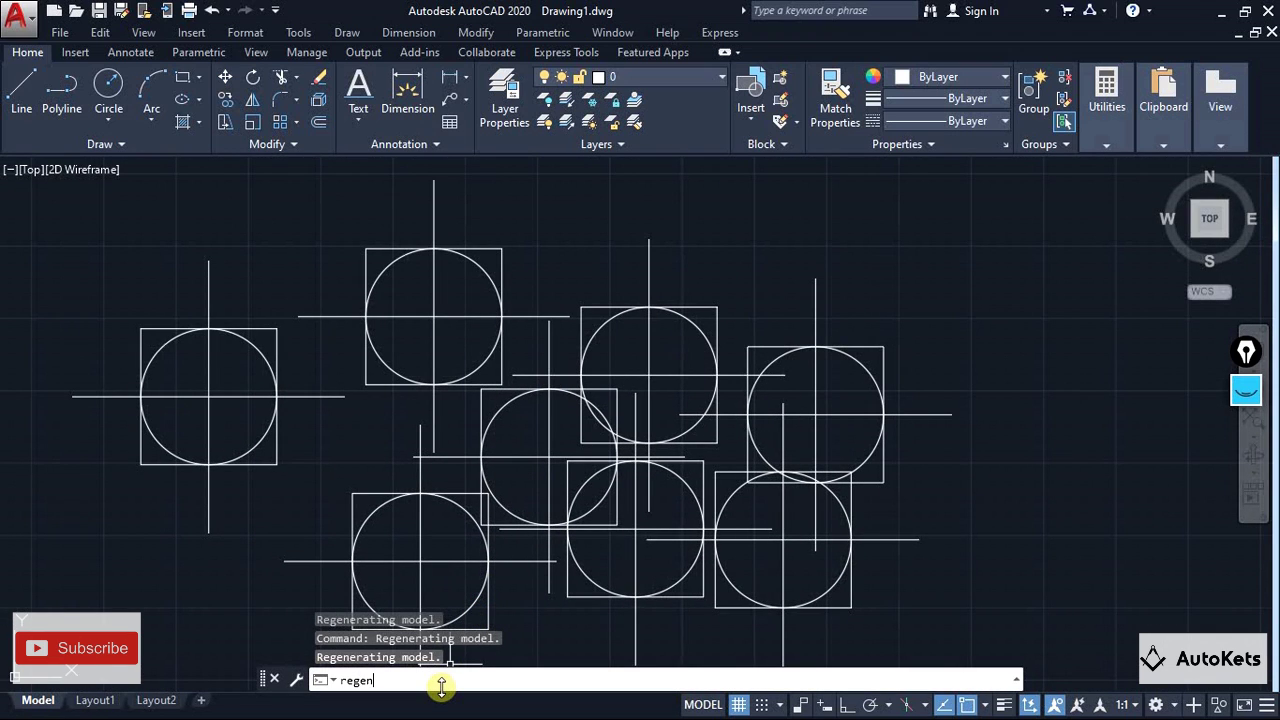
pyautogui.press('Return')
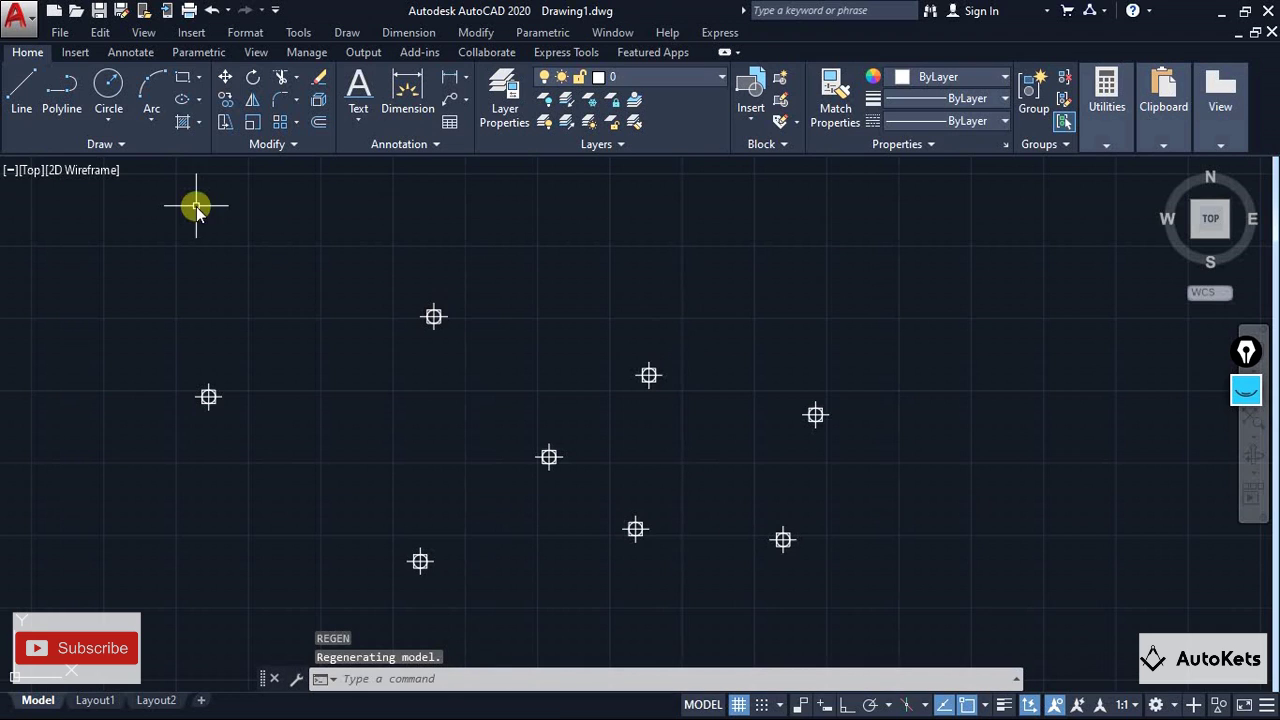
pyautogui.press('Escape')
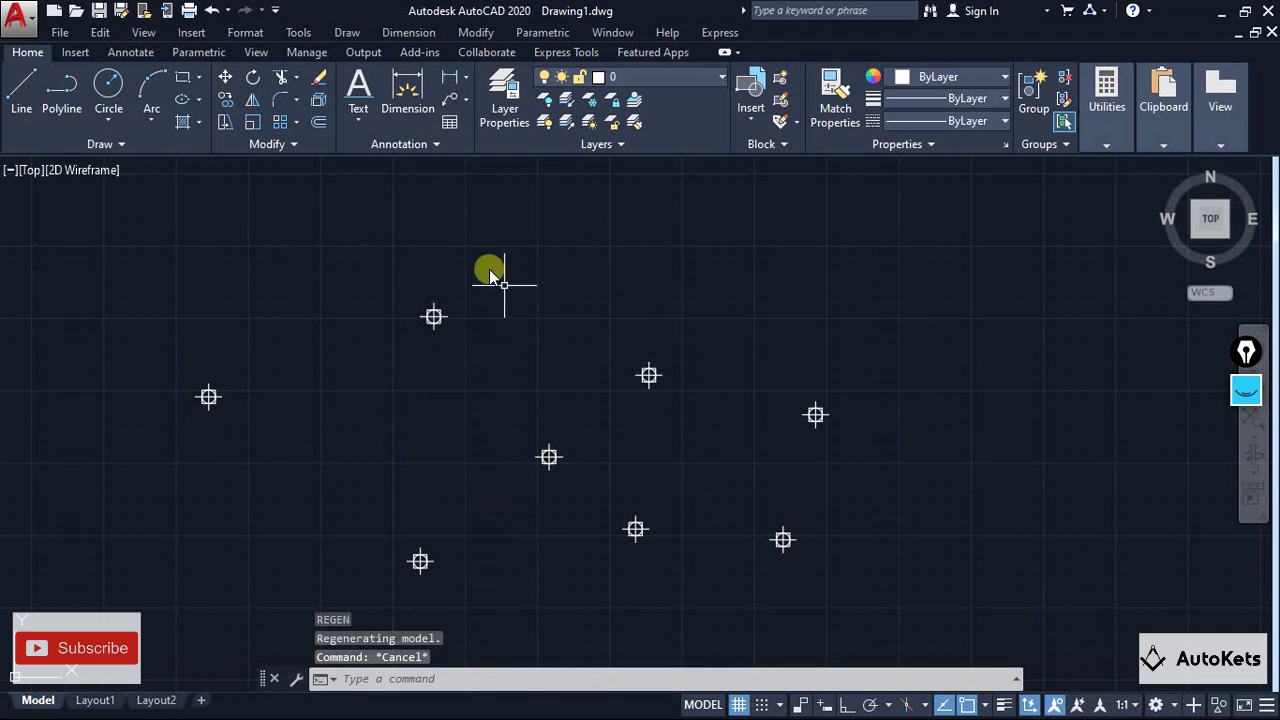
# Set the point style size to 10 in absolute units.
pyautogui.click(245, 32)
pyautogui.click(288, 330)
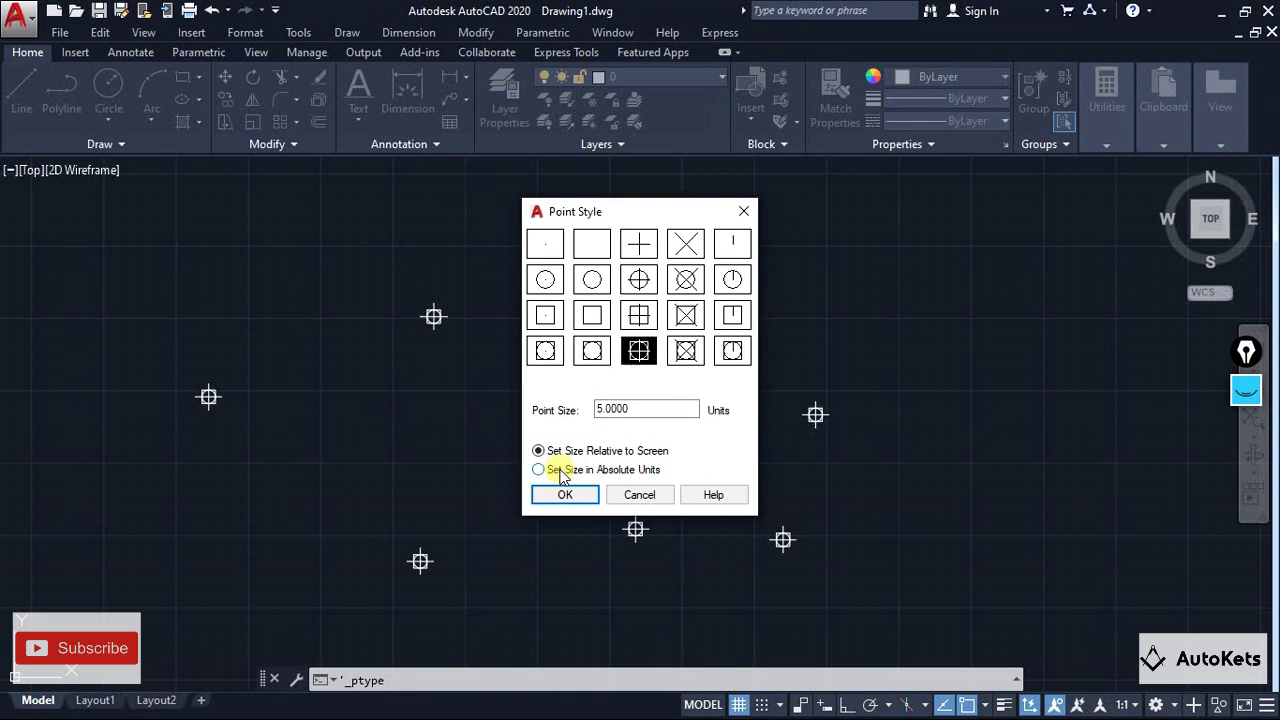
pyautogui.click(560, 472)
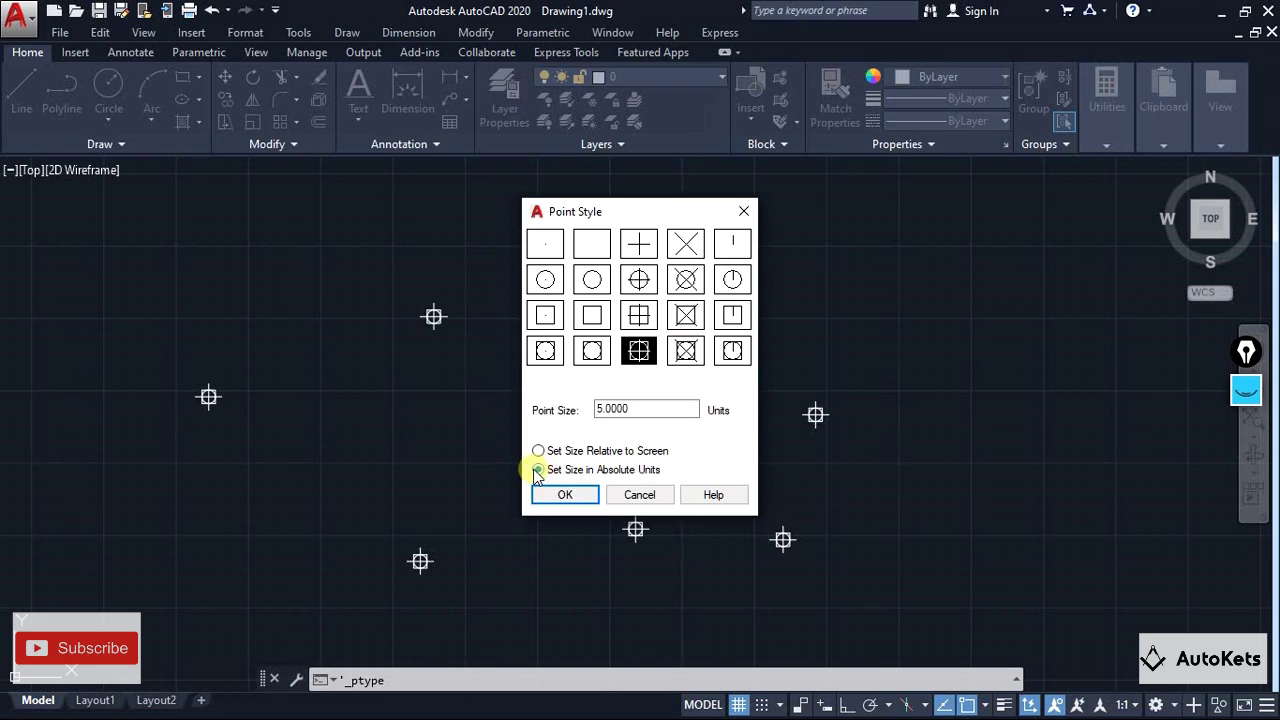
pyautogui.click(660, 408)
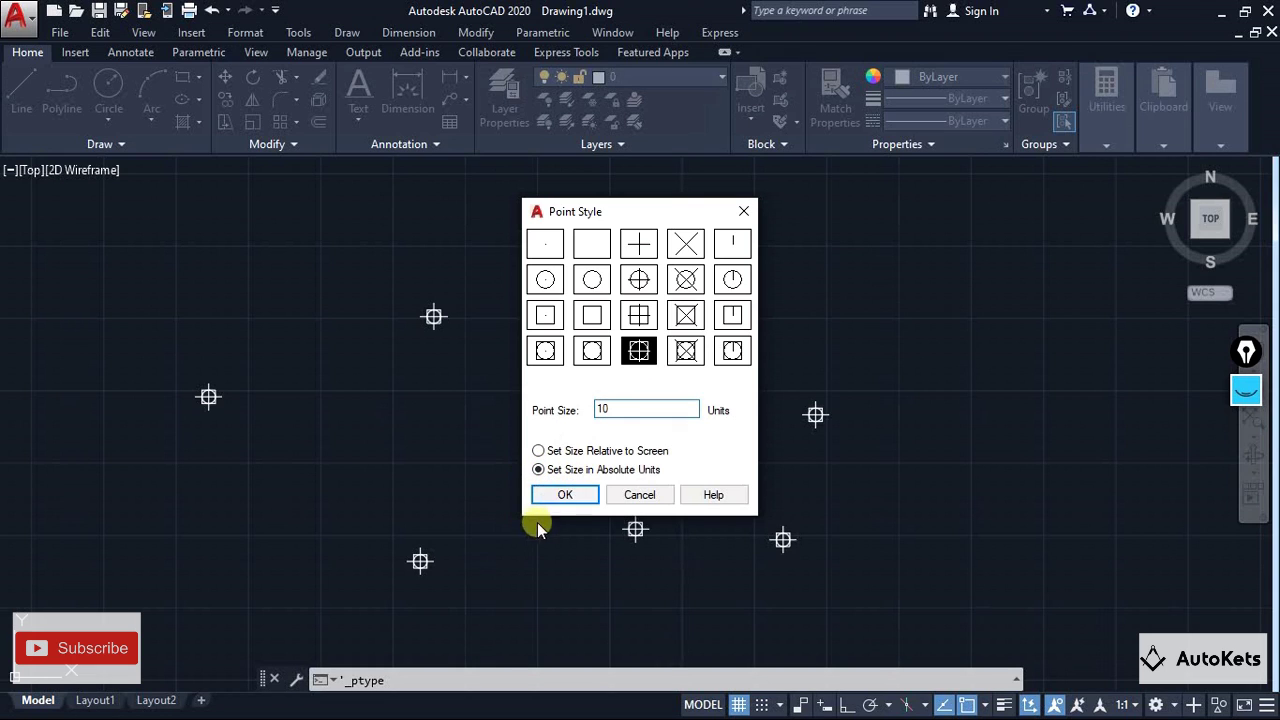
pyautogui.click(565, 495)
# Examine the size of the absolute-unit point symbols at several zoom levels.
pyautogui.scroll(-10, 552, 432)
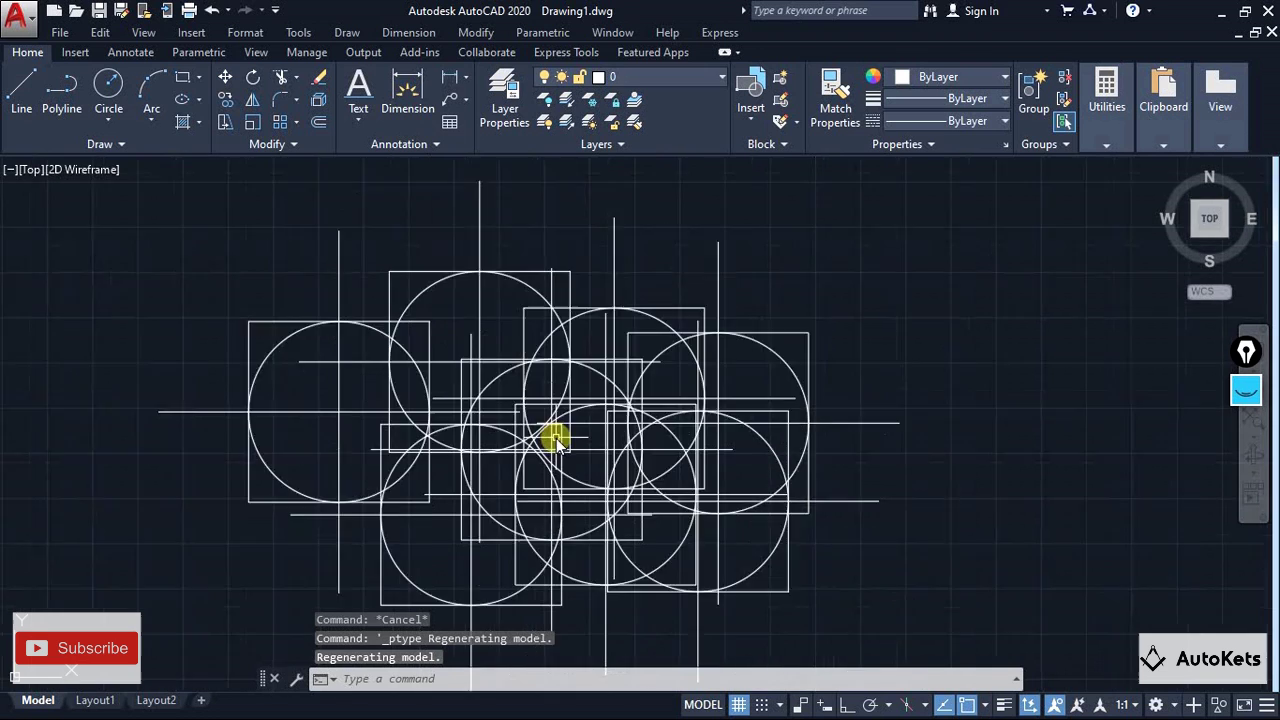
pyautogui.scroll(8, 556, 438)
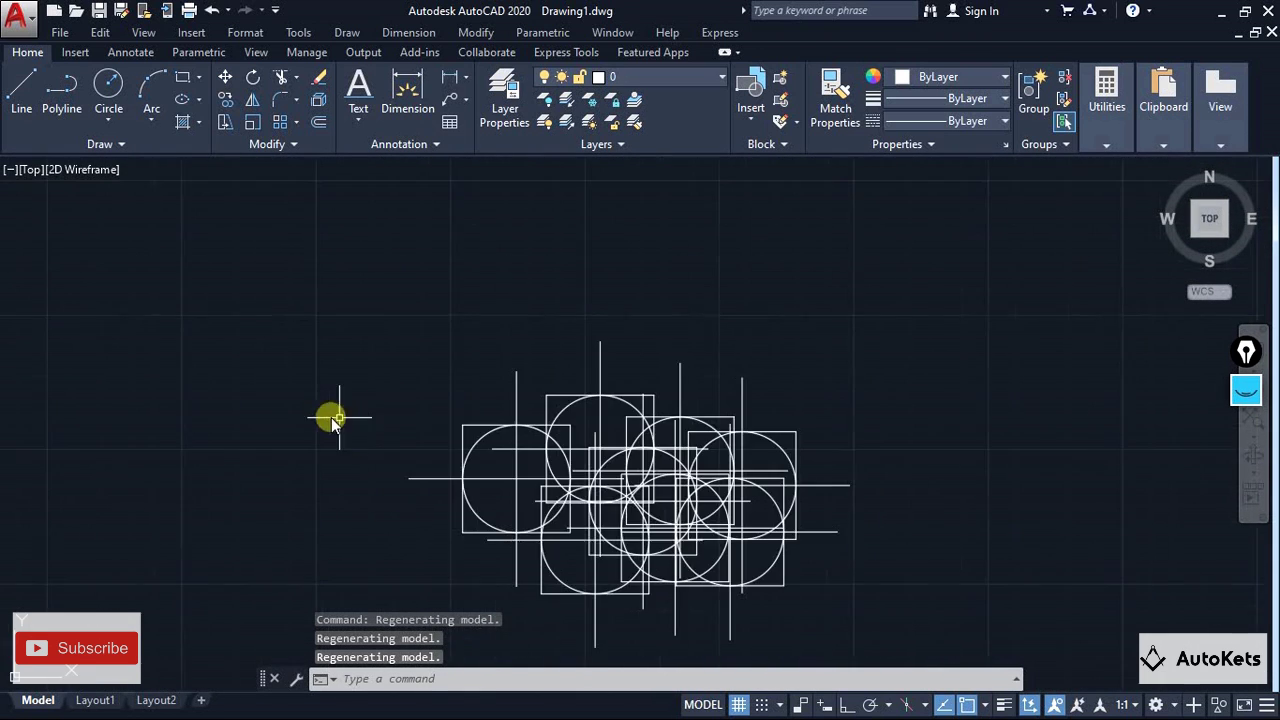
pyautogui.scroll(-8, 697, 470)
pyautogui.scroll(-3, 786, 457)
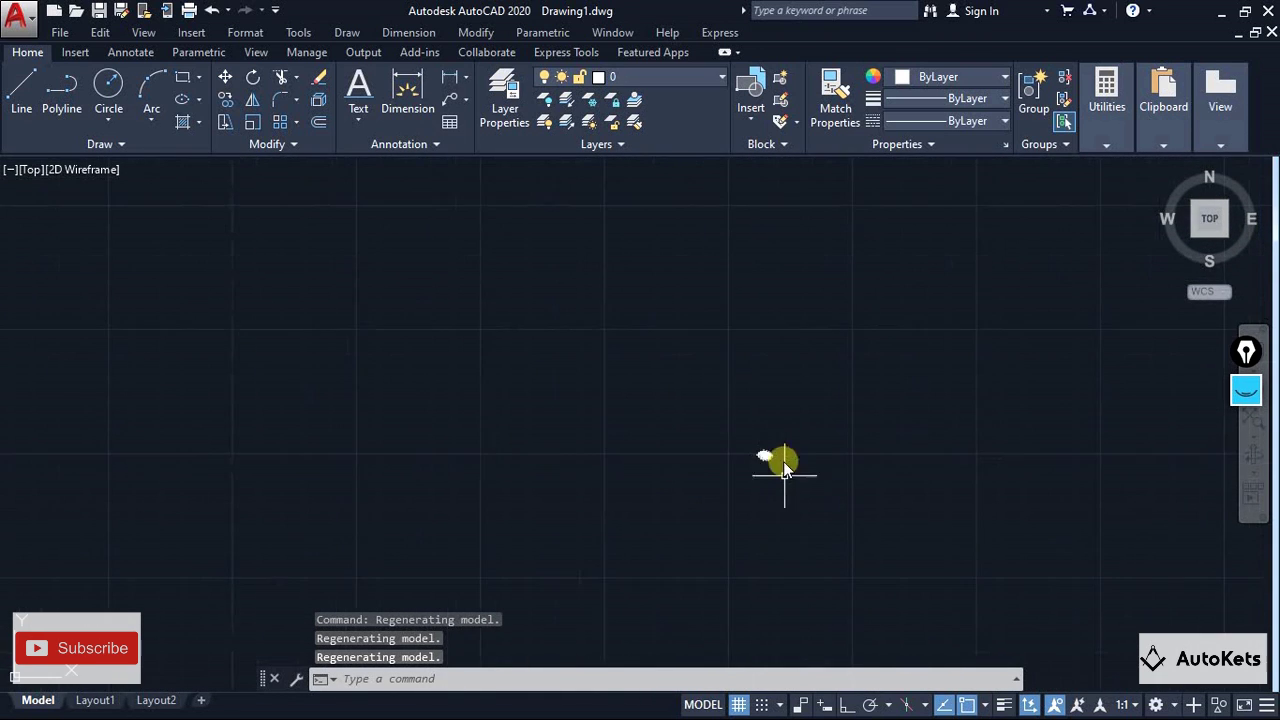
pyautogui.scroll(4, 743, 460)
pyautogui.moveTo(743, 460); pyautogui.dragTo(567, 492, button='middle')
pyautogui.middleClick(567, 492)
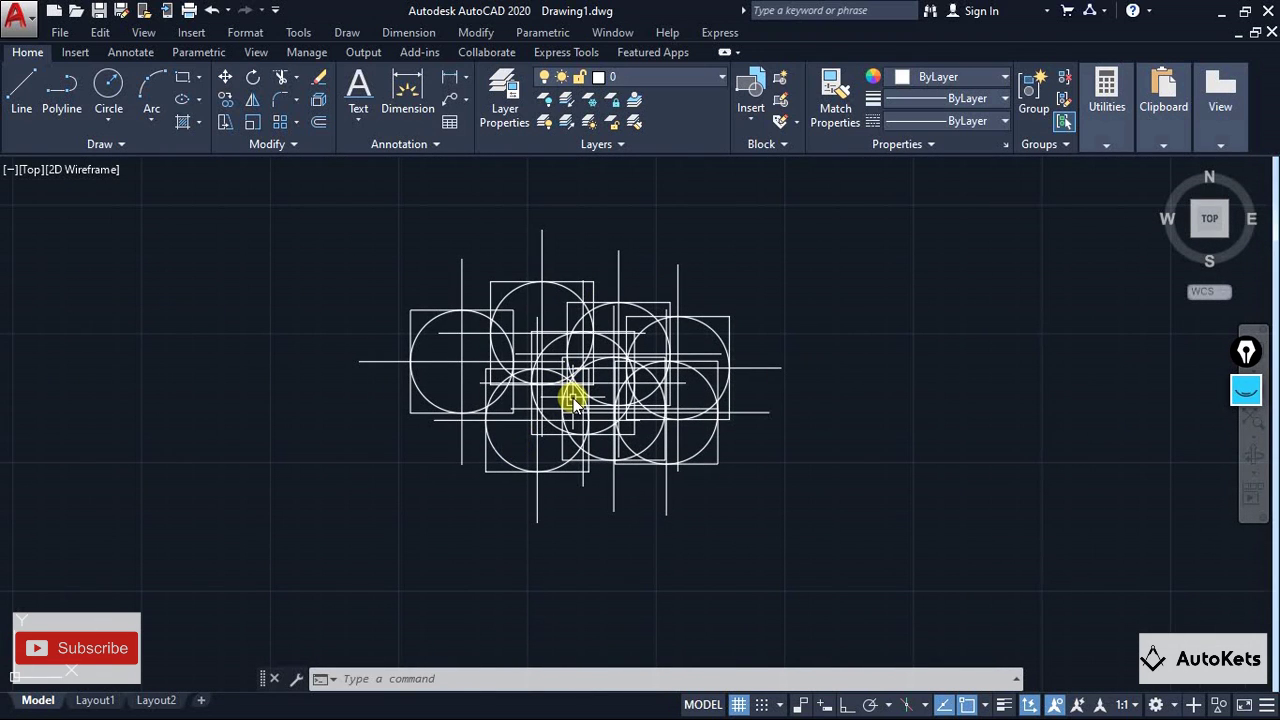
# Reduce the absolute-unit point size in the point style and check the symbols at different zoom levels.
pyautogui.click(245, 32)
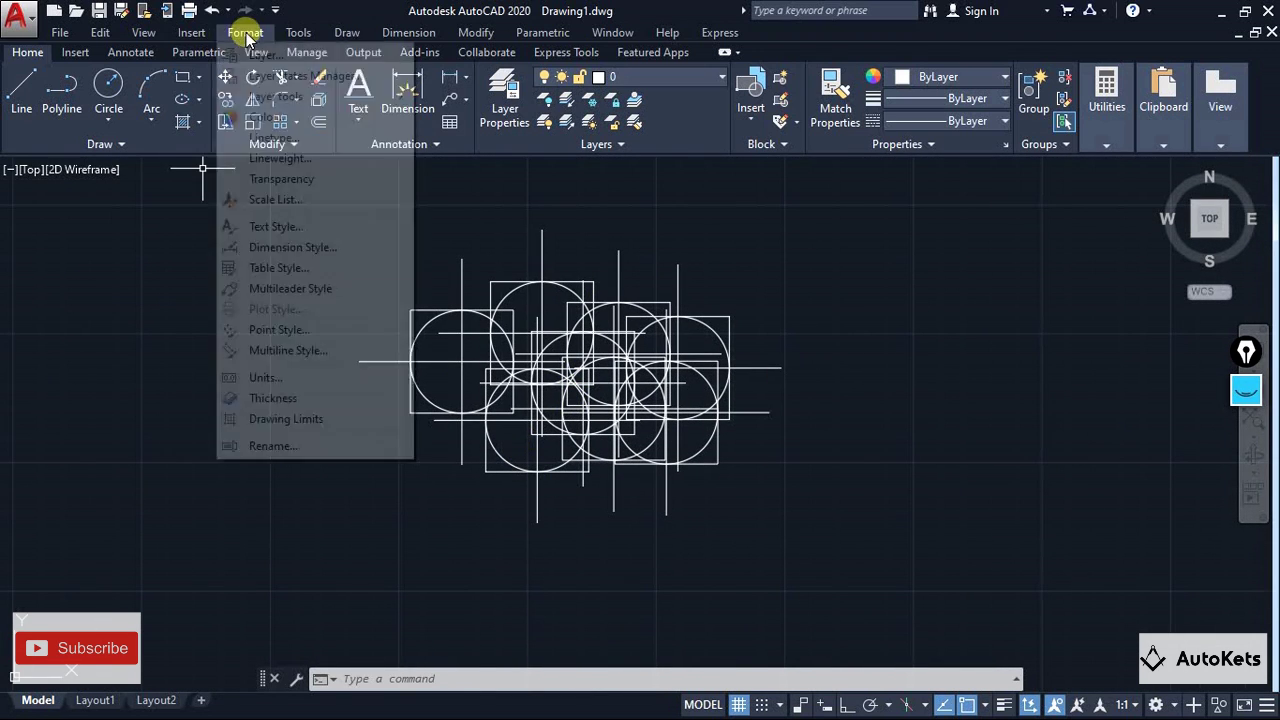
pyautogui.click(287, 330)
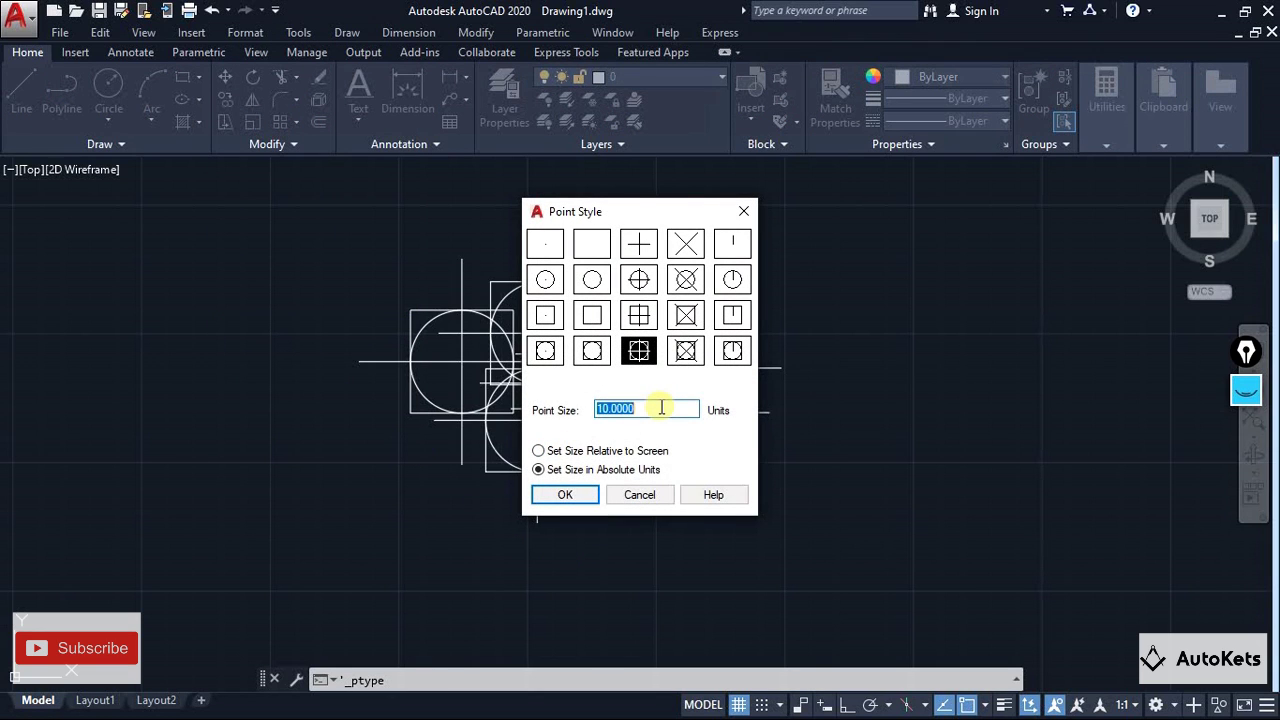
pyautogui.press('Return')
pyautogui.scroll(-6, 657, 400)
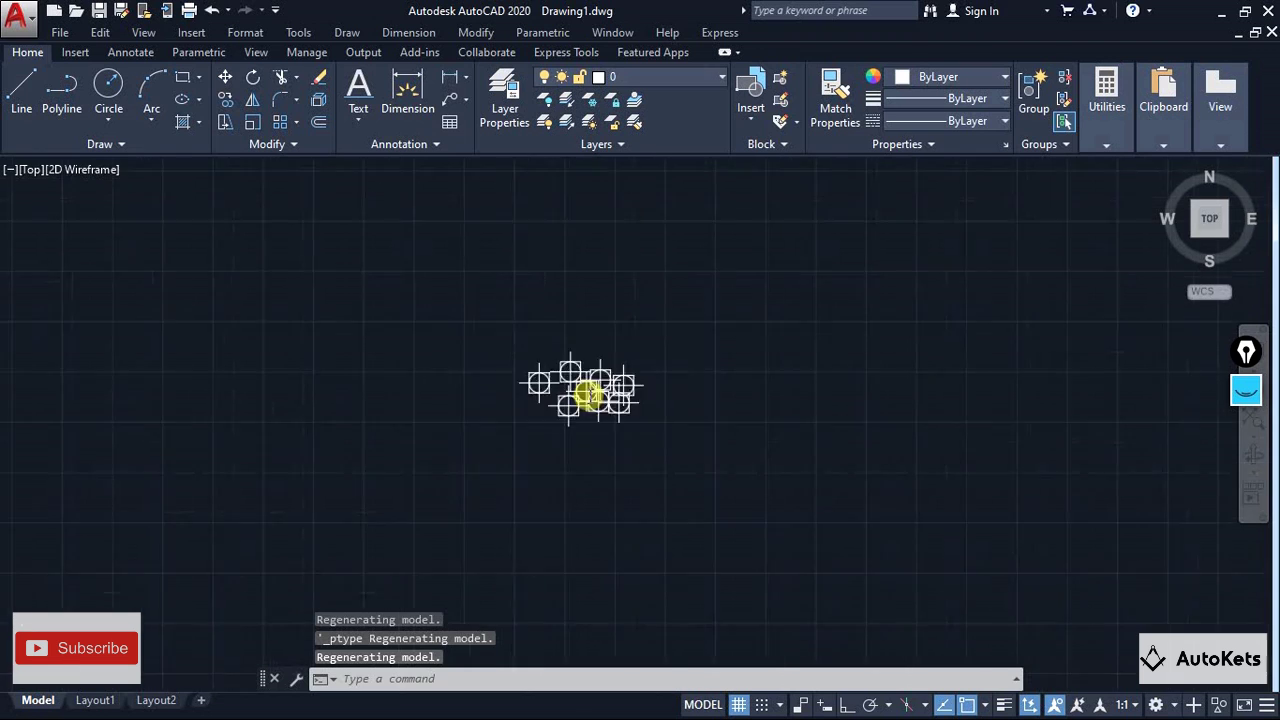
pyautogui.scroll(6, 508, 386)
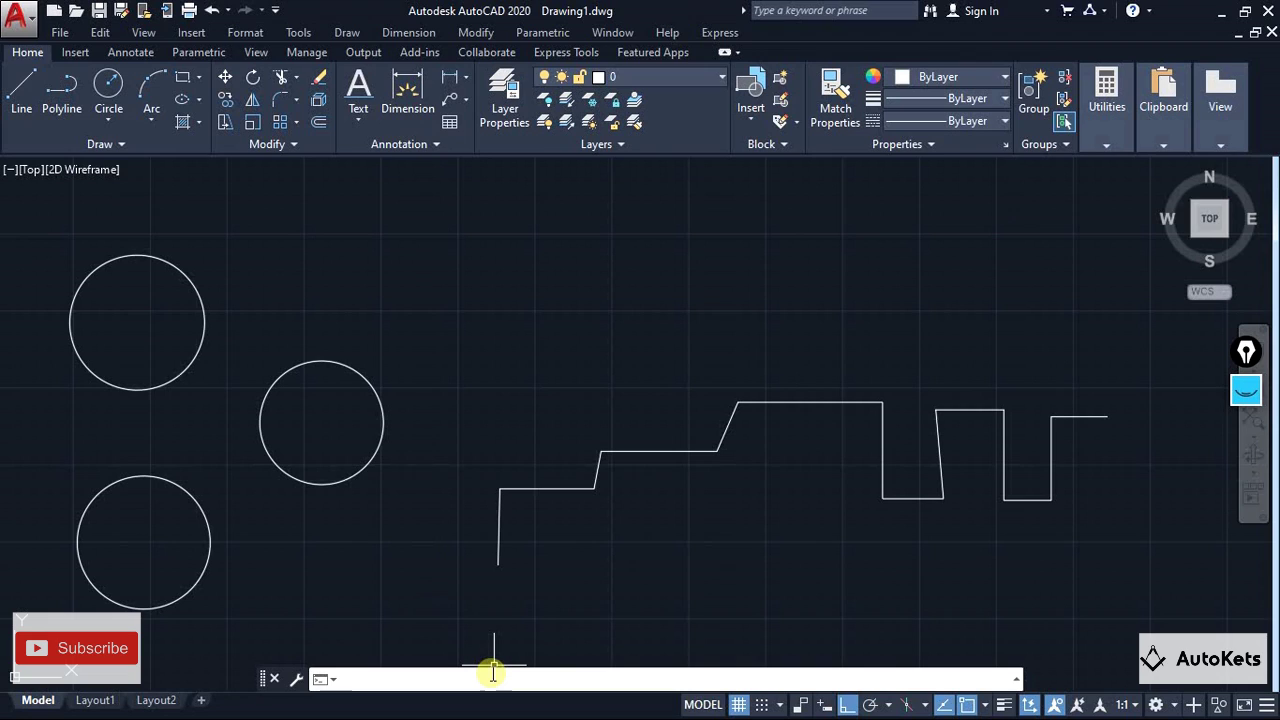
# Run QDIM on the three circles with the Radius option and place the radius dimensions outside their outlines.
pyautogui.write('imension:')
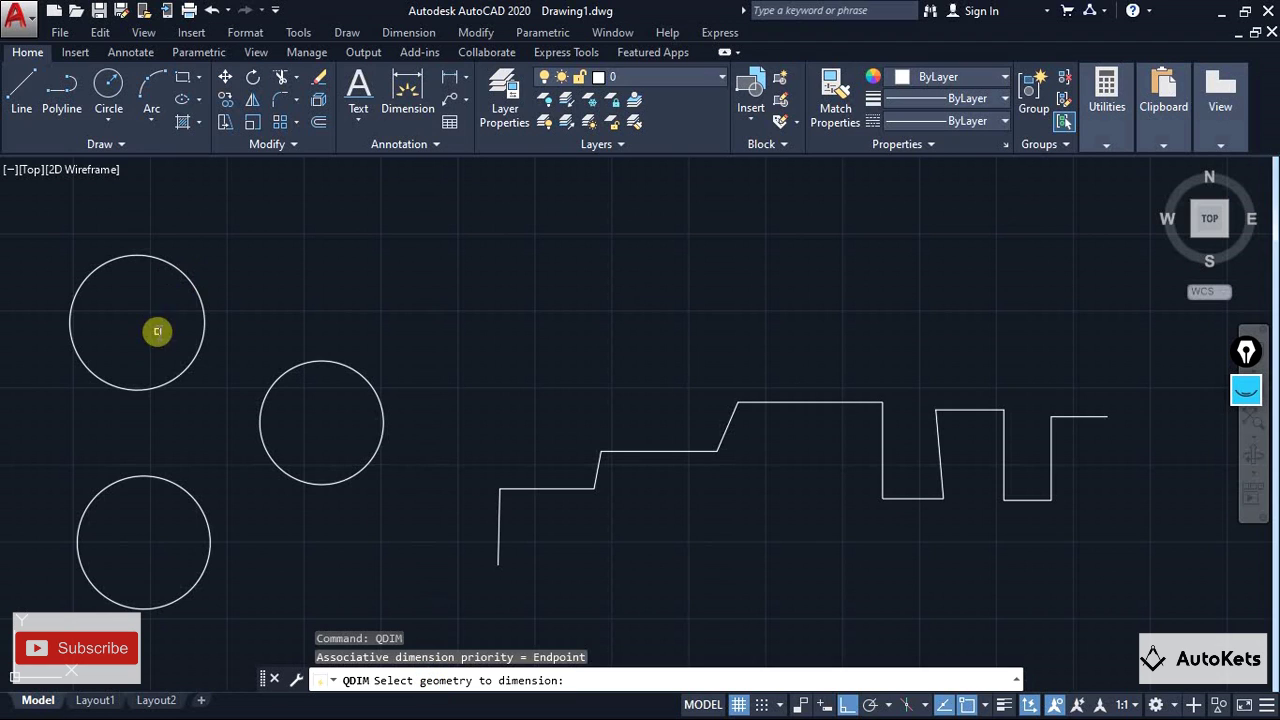
pyautogui.click(185, 367)
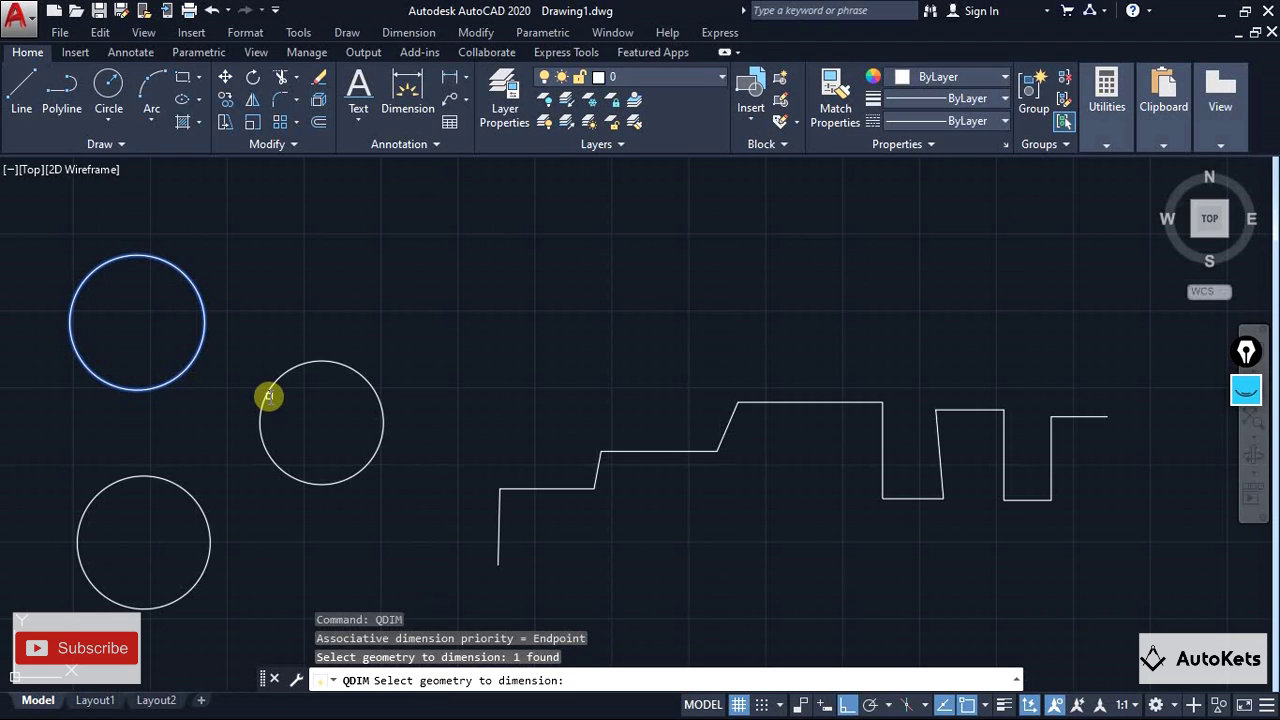
pyautogui.click(268, 396)
pyautogui.click(191, 494)
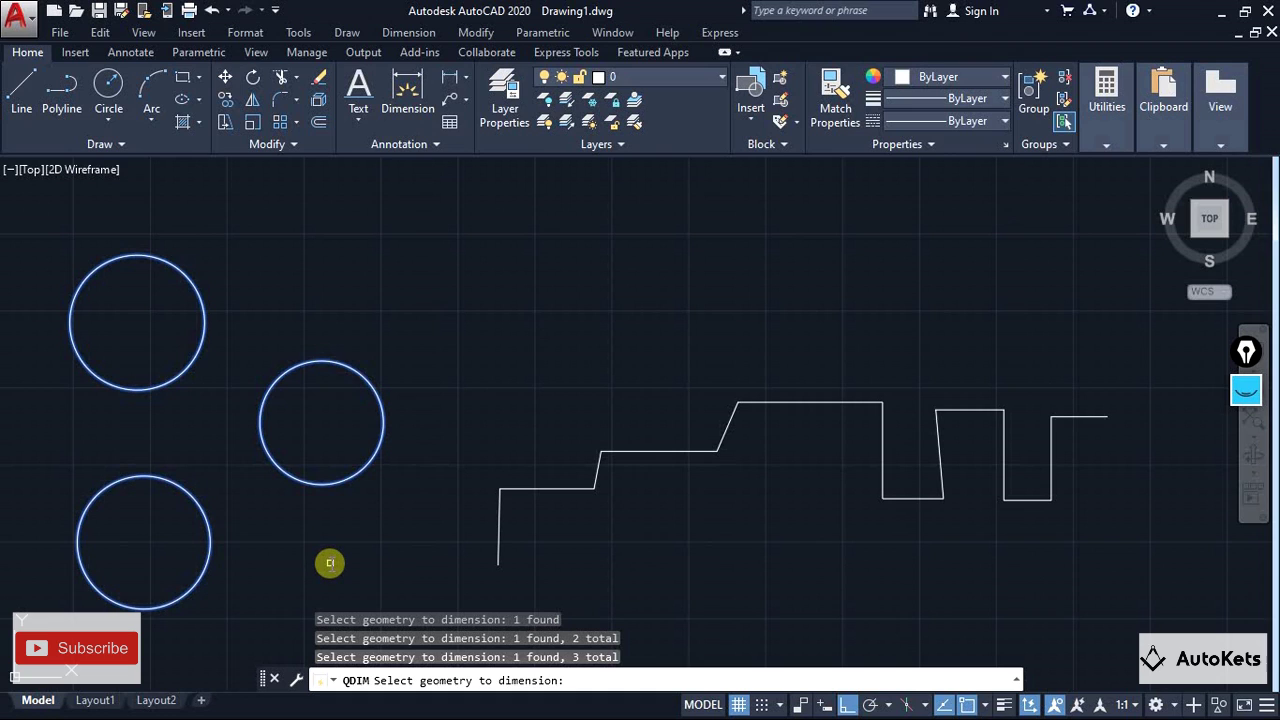
pyautogui.press('Return')
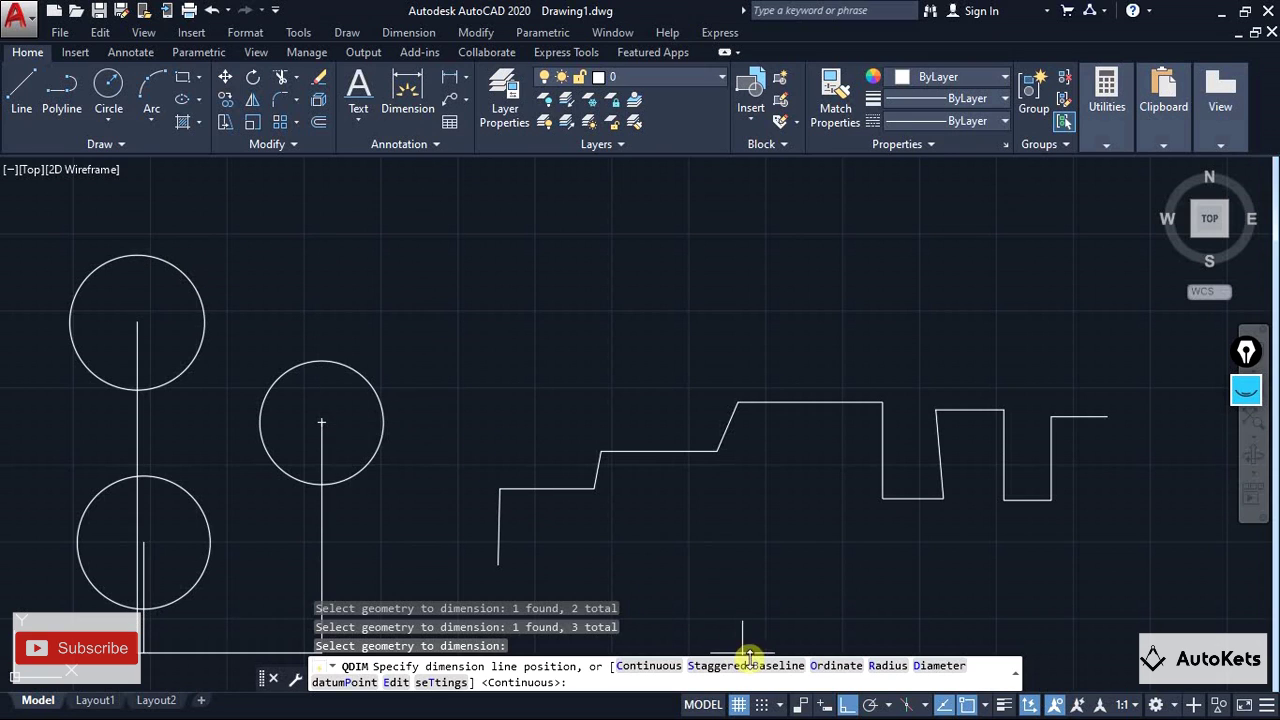
pyautogui.click(889, 666)
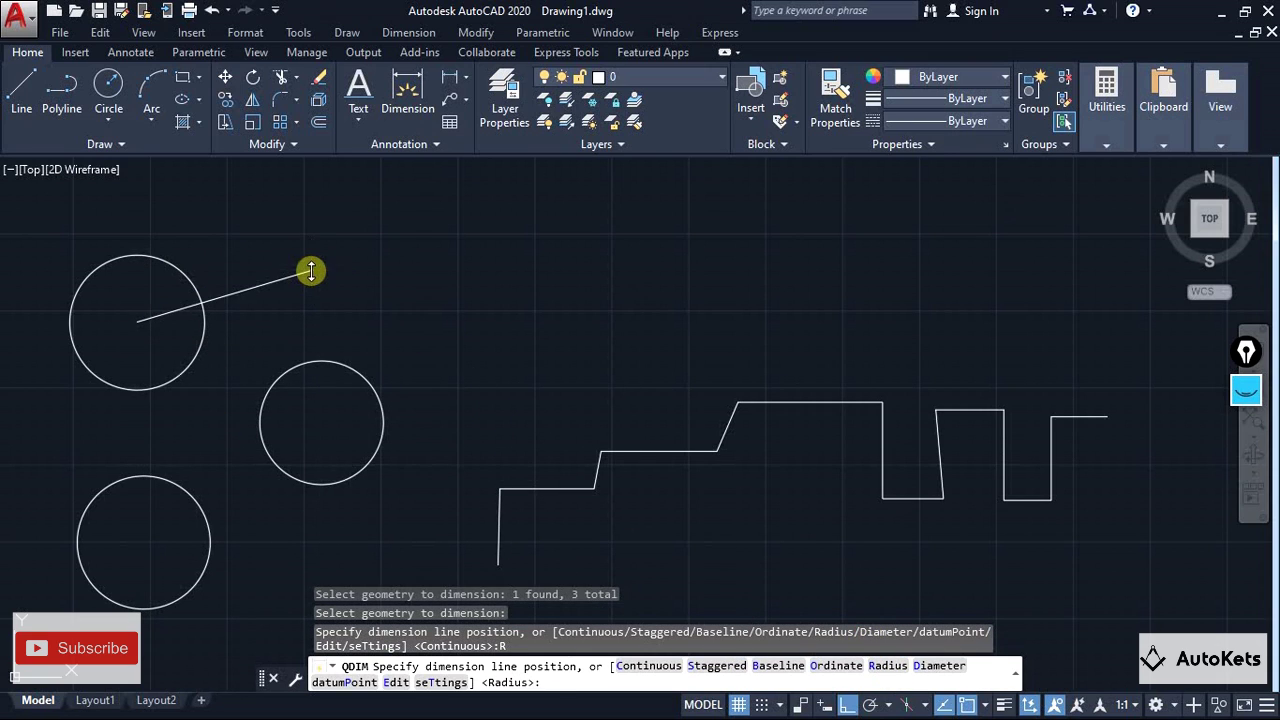
pyautogui.click(311, 271)
# Examine the radius dimension on each of the three circles up close.
pyautogui.scroll(5, 166, 306)
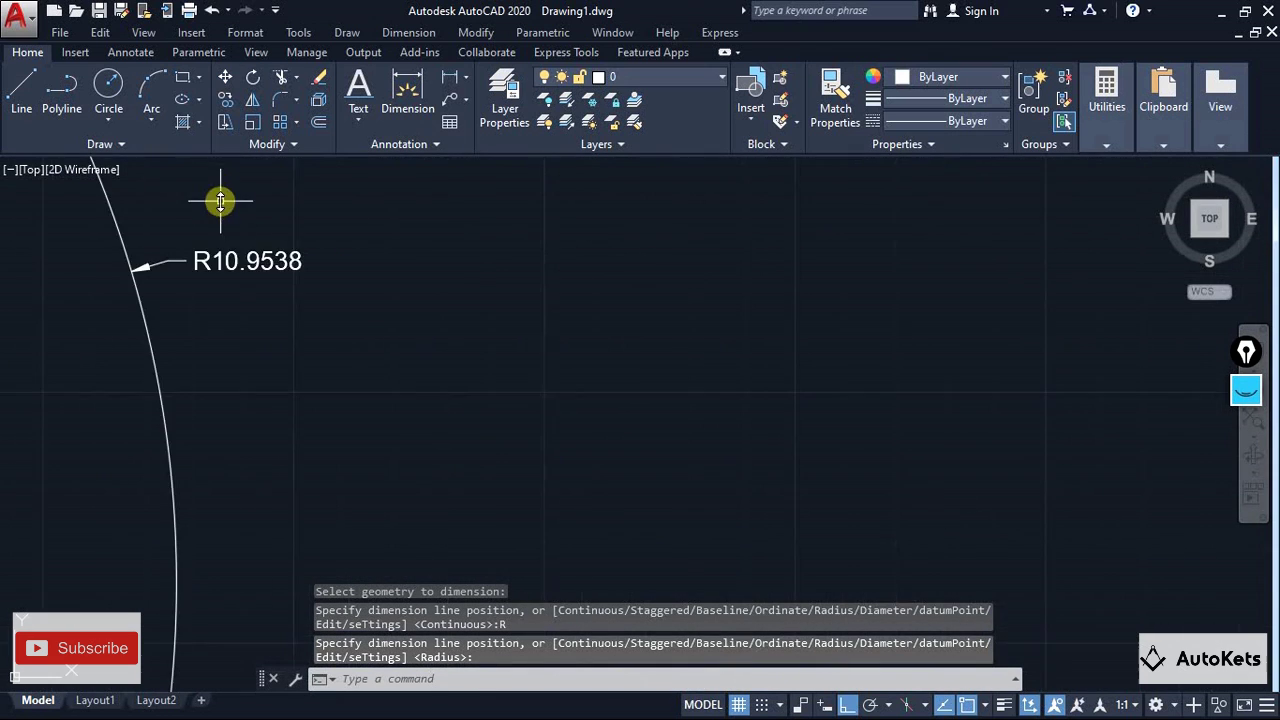
pyautogui.scroll(2, 235, 235)
pyautogui.scroll(-8, 246, 257)
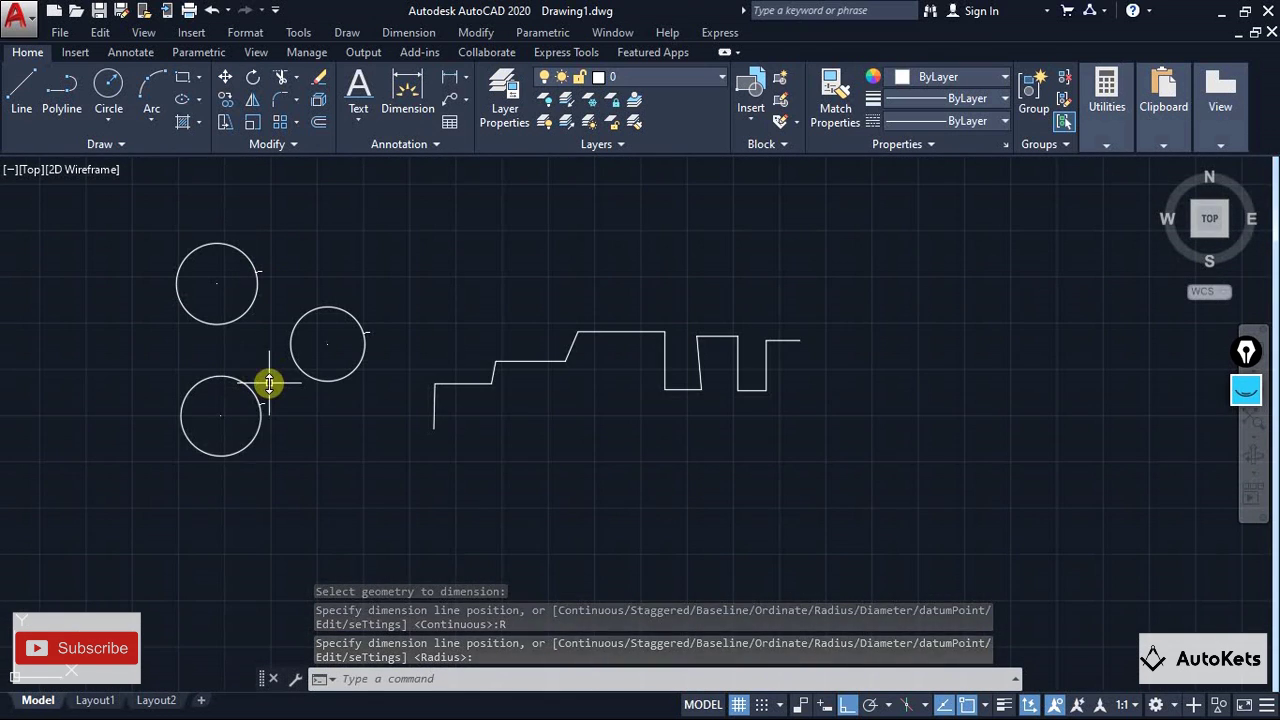
pyautogui.moveTo(269, 383); pyautogui.dragTo(289, 381, button='middle')
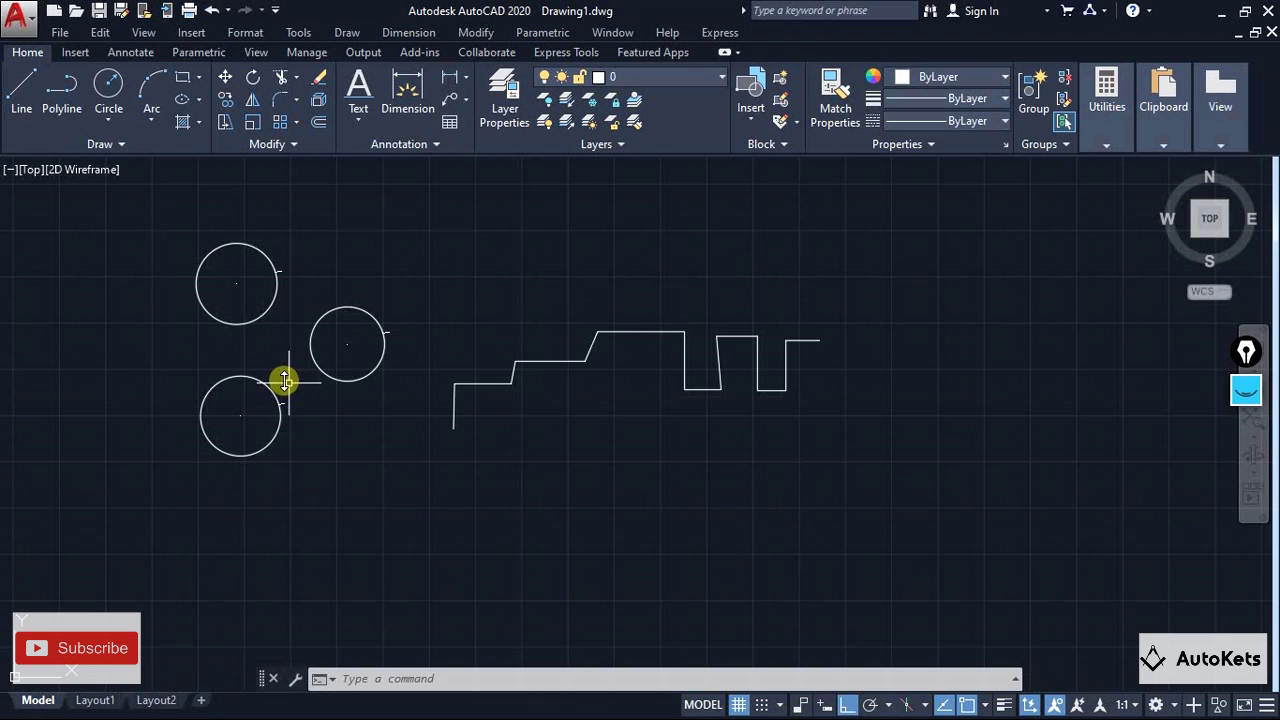
pyautogui.scroll(8, 285, 381)
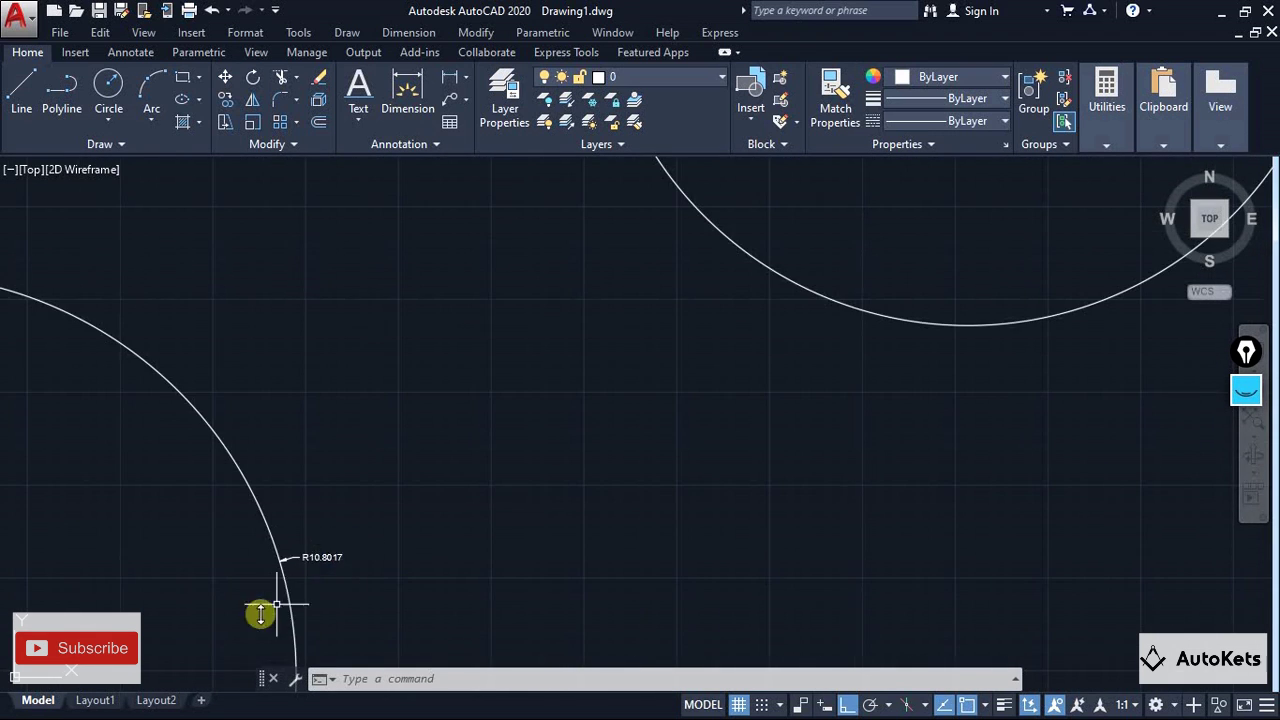
pyautogui.scroll(-8, 503, 449)
pyautogui.scroll(7, 674, 320)
pyautogui.scroll(2, 870, 498)
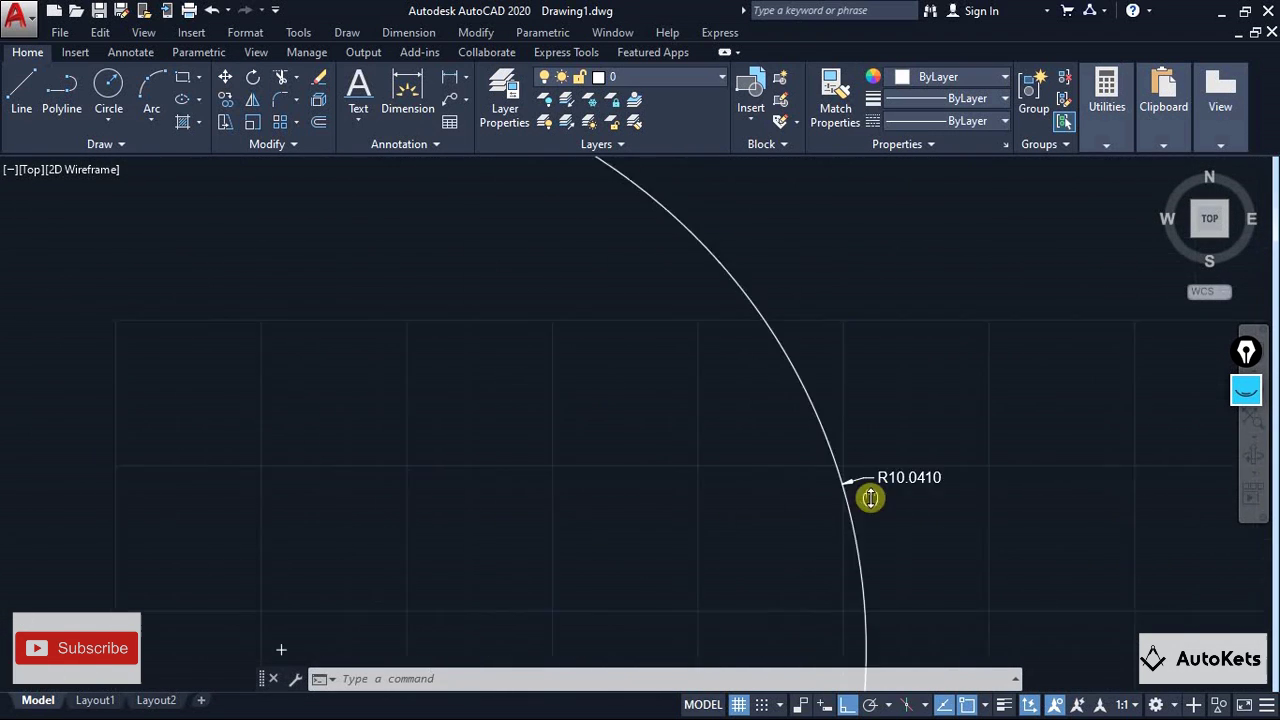
pyautogui.scroll(-4, 866, 491)
pyautogui.scroll(7, 354, 243)
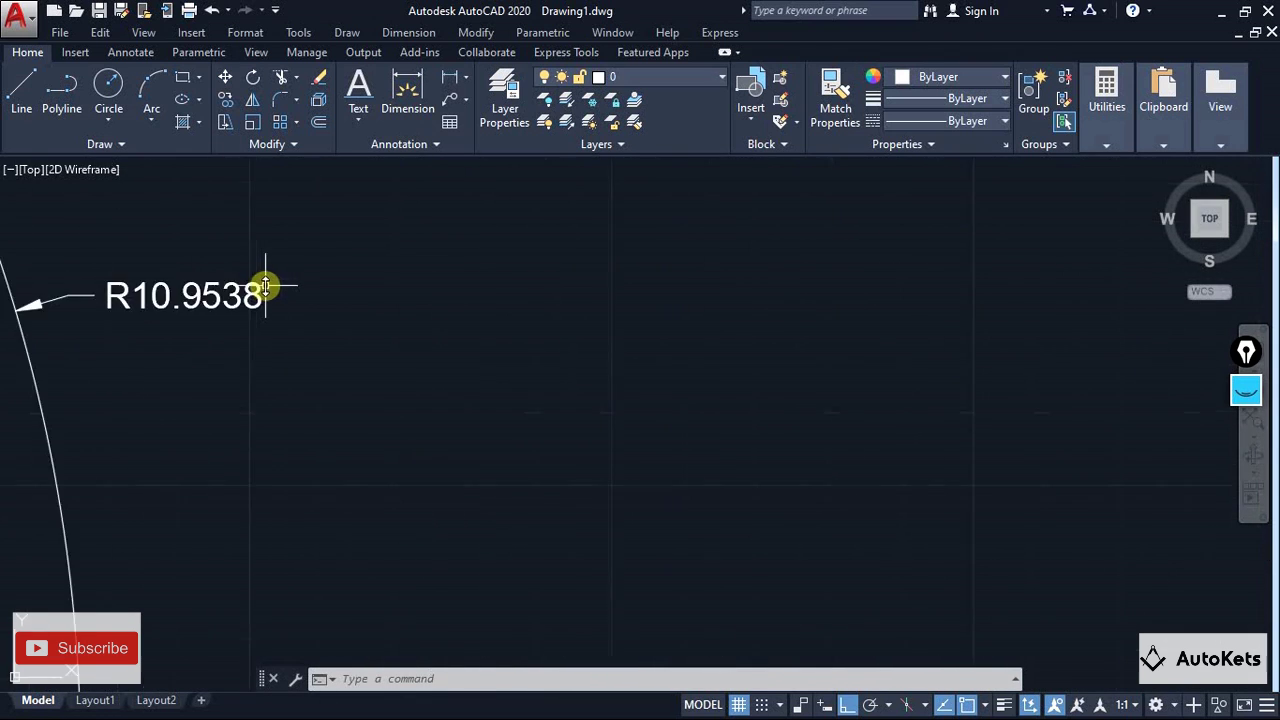
pyautogui.scroll(-8, 265, 287)
pyautogui.moveTo(566, 363); pyautogui.dragTo(529, 317, button='middle')
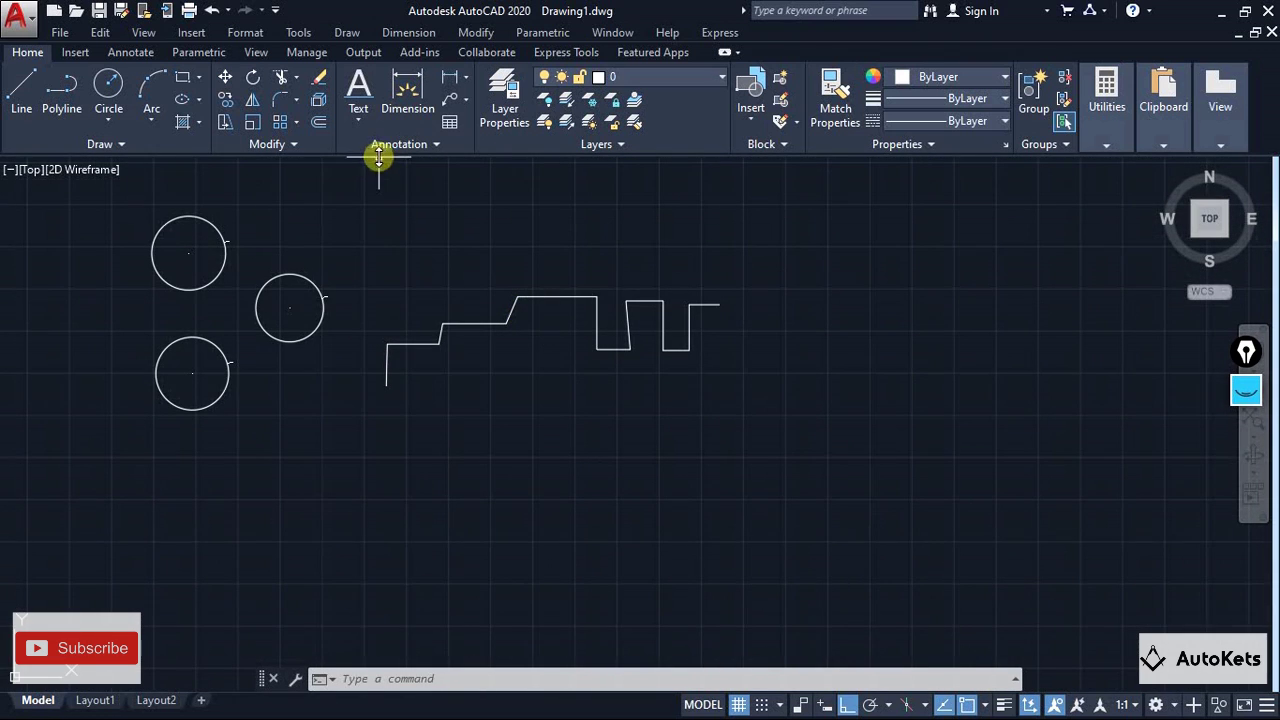
# Run QDIM on the five upper horizontal segments of the stepped profile and place the continuous dimensions in one row above it.
pyautogui.click(463, 105)
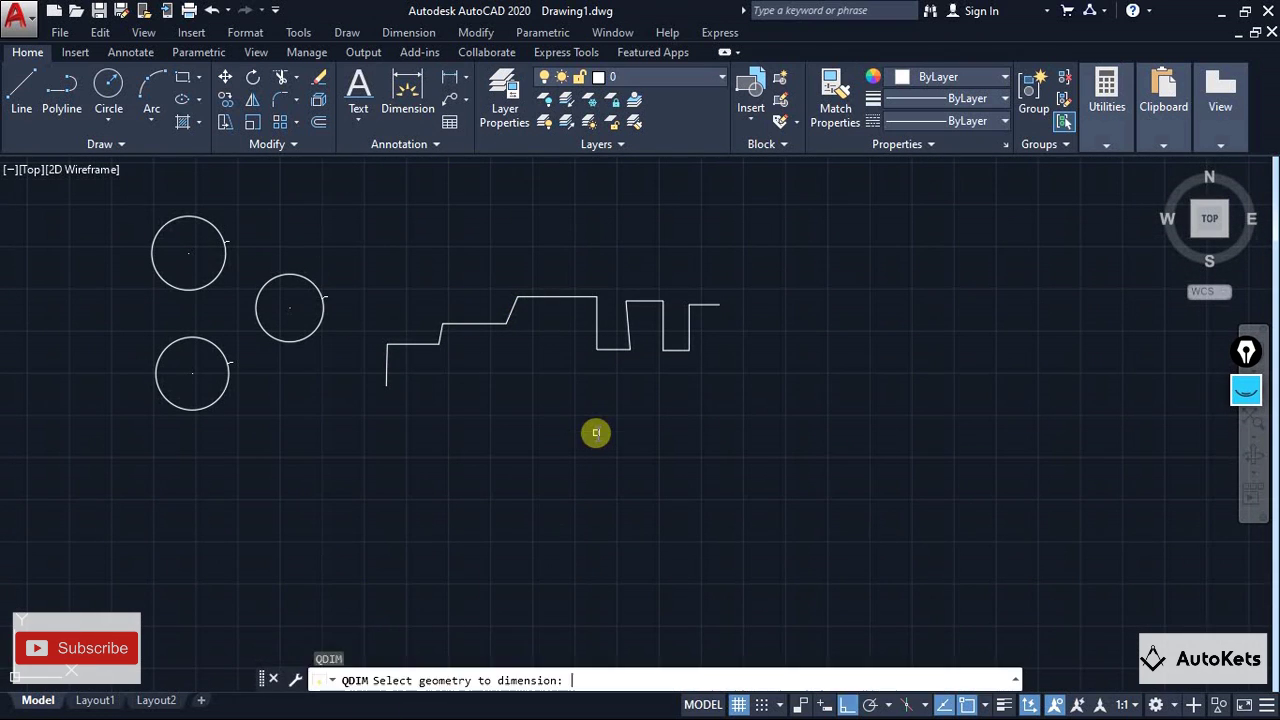
pyautogui.scroll(4, 414, 373)
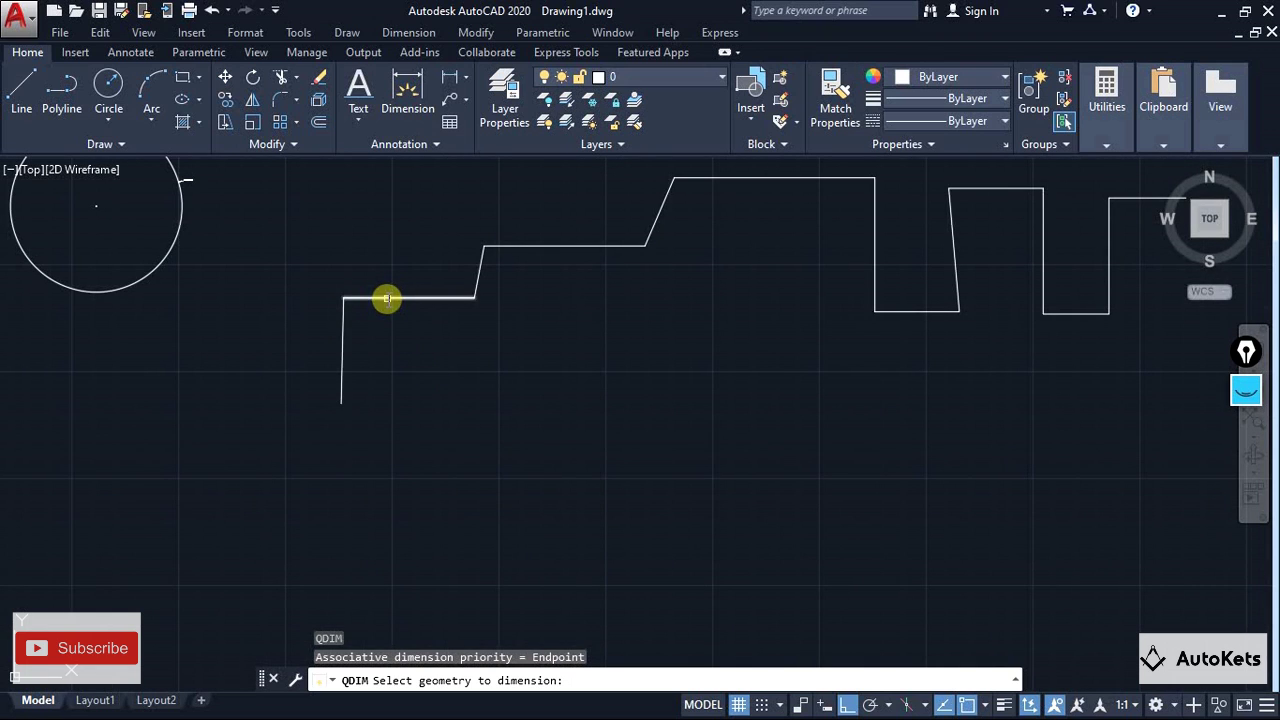
pyautogui.click(386, 298)
pyautogui.click(517, 246)
pyautogui.moveTo(517, 246); pyautogui.dragTo(660, 345, button='middle')
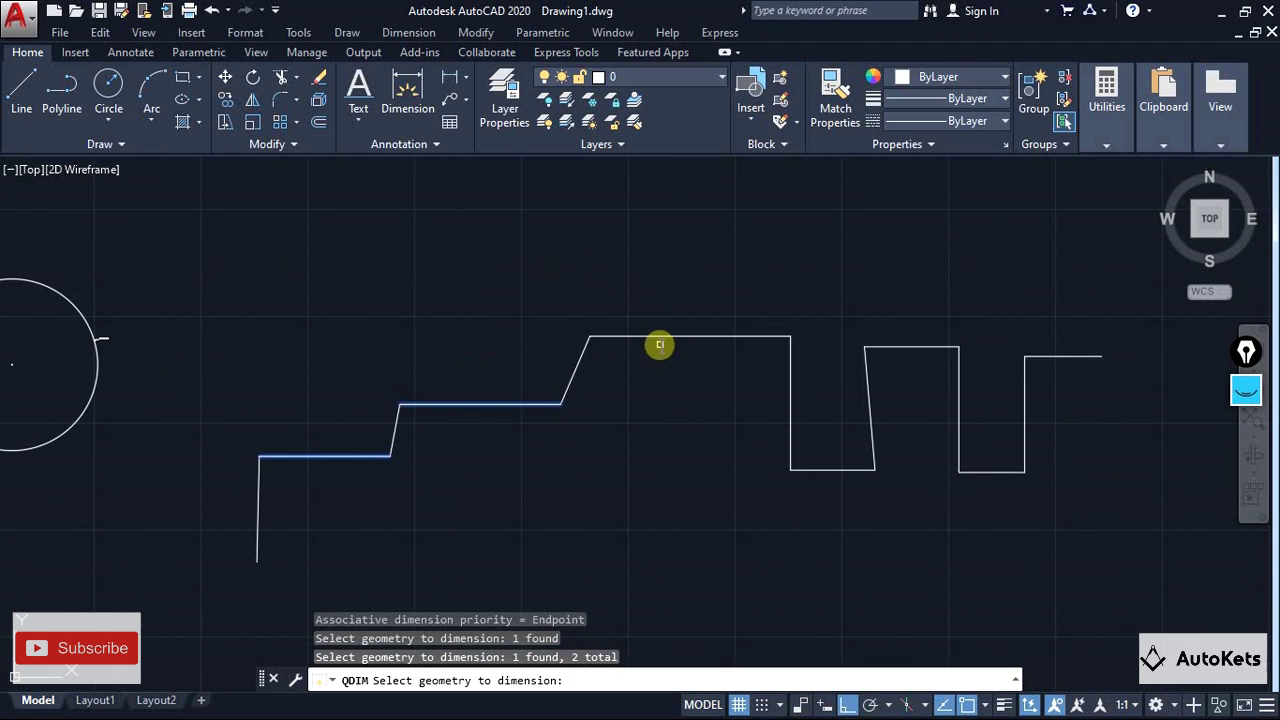
pyautogui.click(665, 336)
pyautogui.click(714, 337)
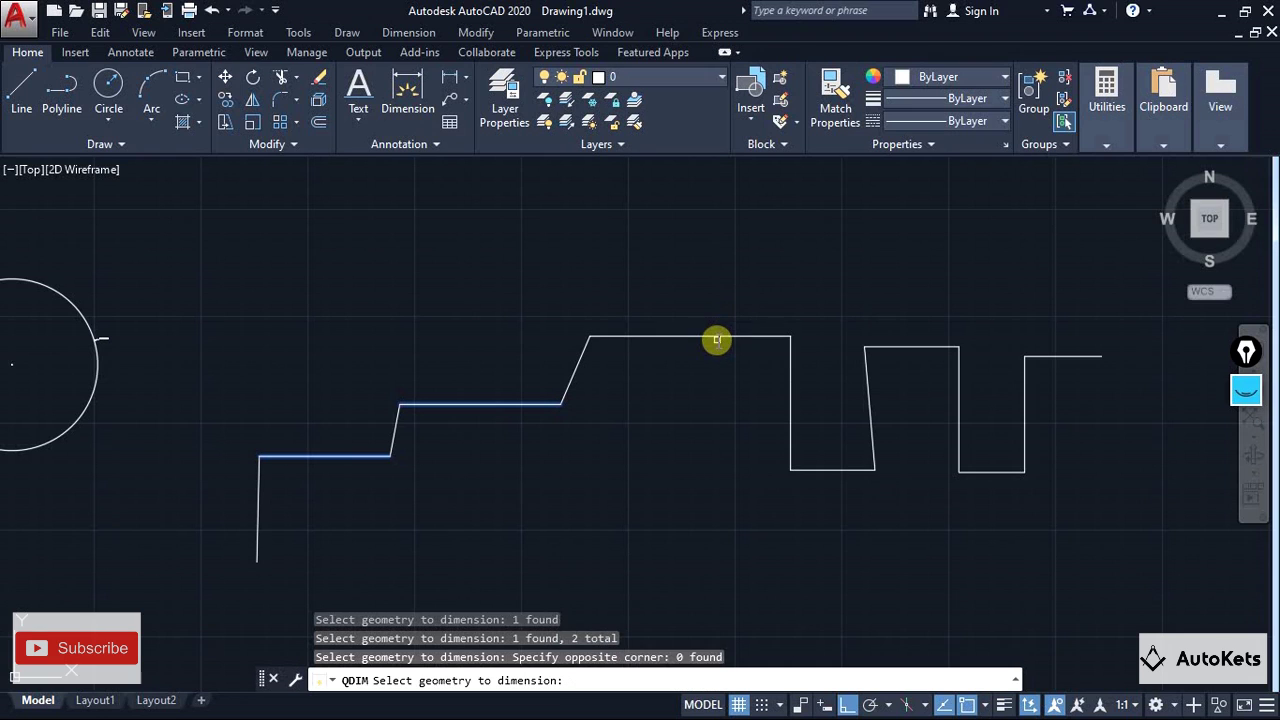
pyautogui.click(716, 336)
pyautogui.click(894, 341)
pyautogui.click(894, 354)
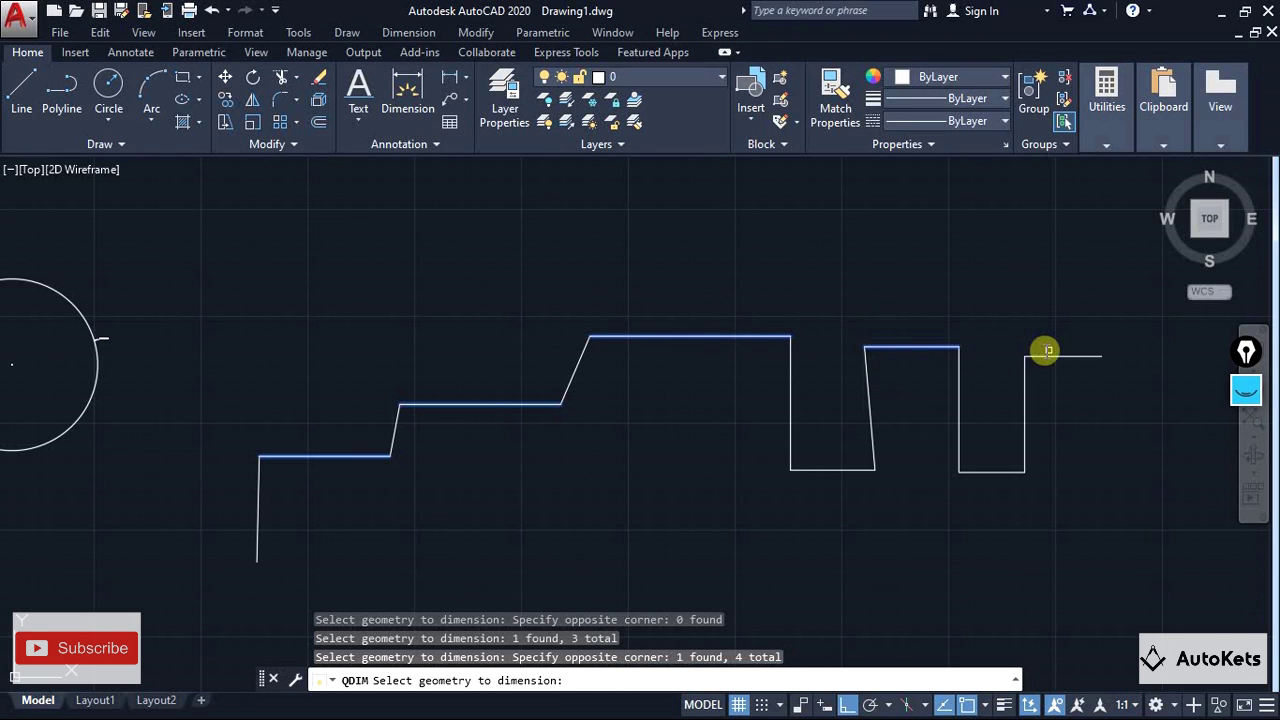
pyautogui.click(1060, 355)
pyautogui.press('Return')
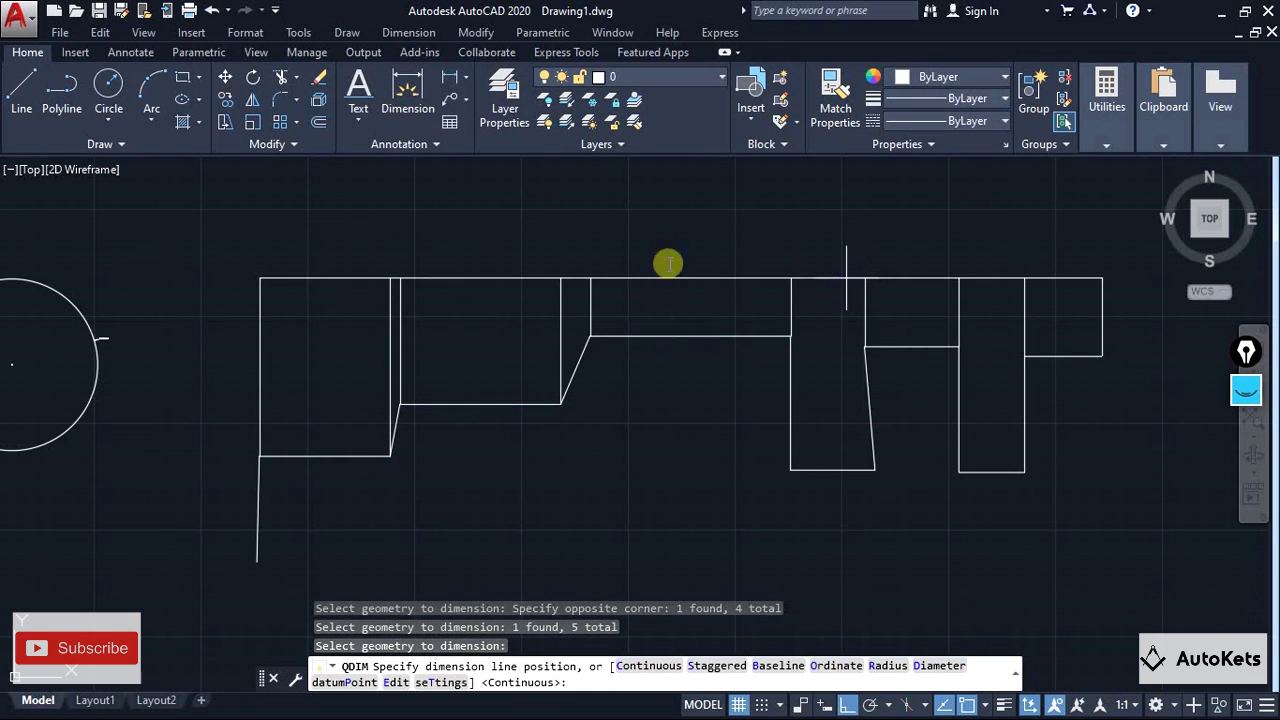
pyautogui.click(600, 263)
pyautogui.scroll(10, 300, 260)
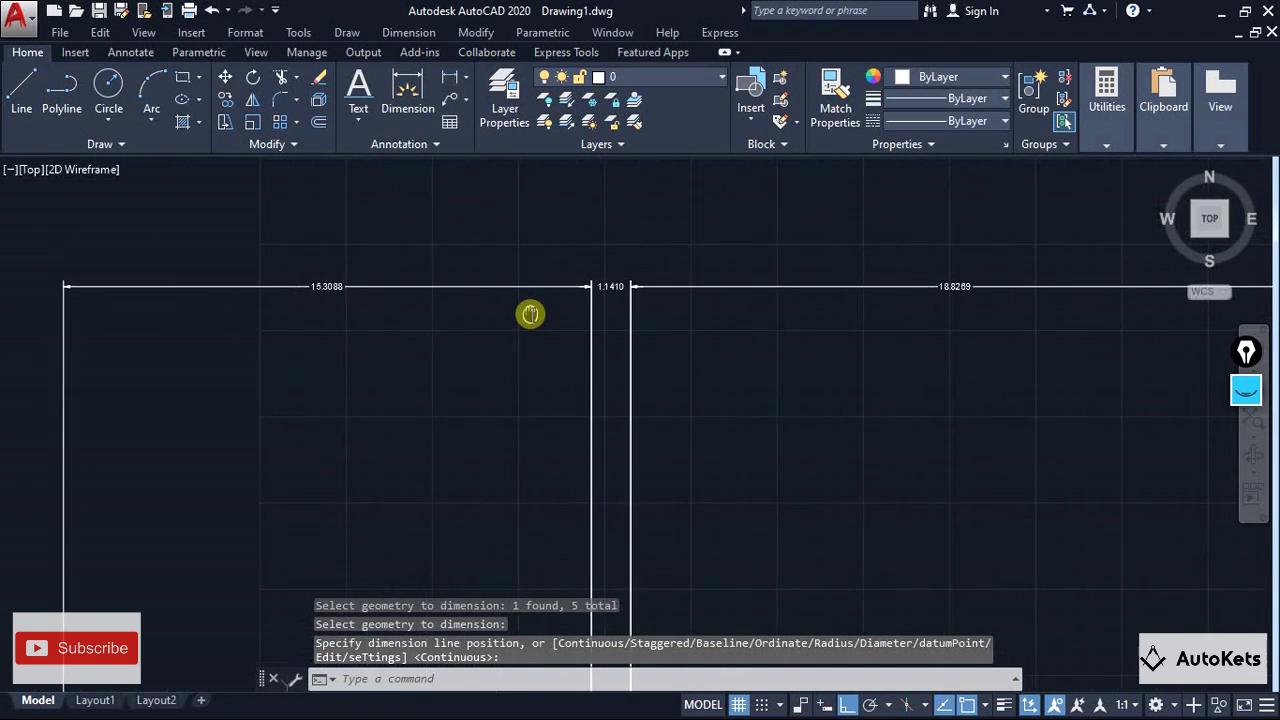
pyautogui.scroll(-8, 354, 299)
pyautogui.scroll(6, 514, 343)
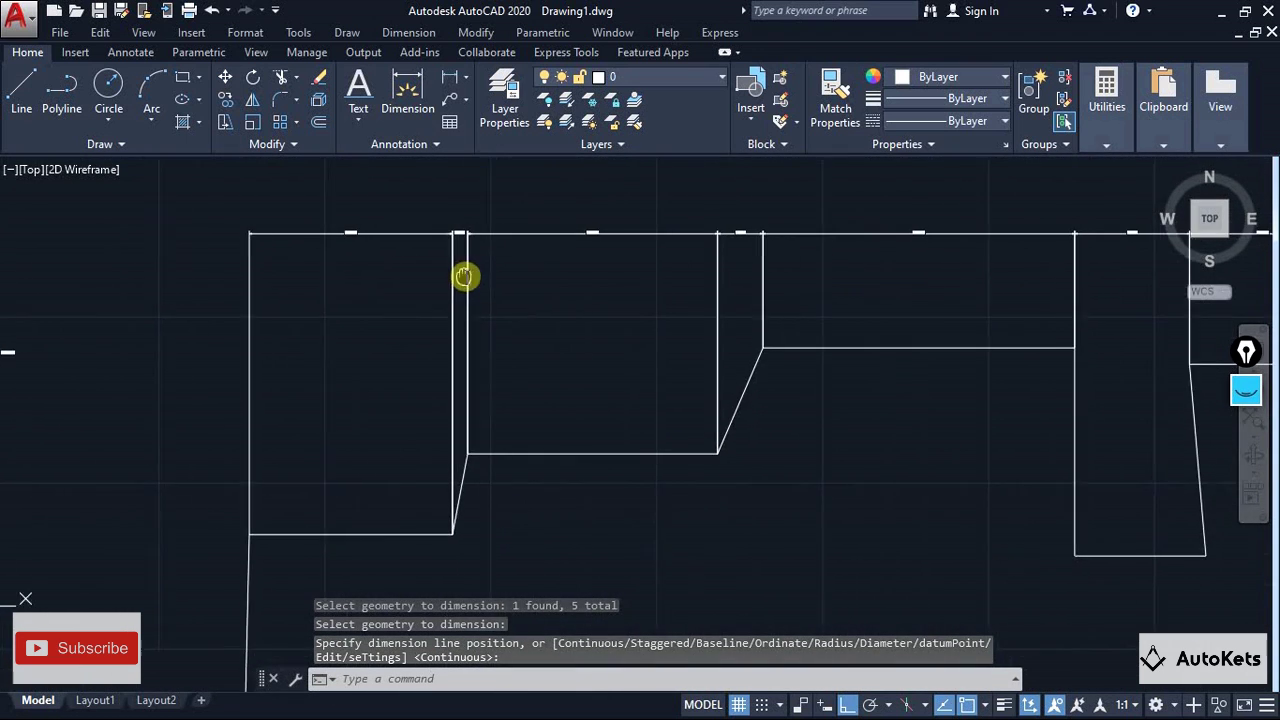
pyautogui.scroll(-10, 792, 275)
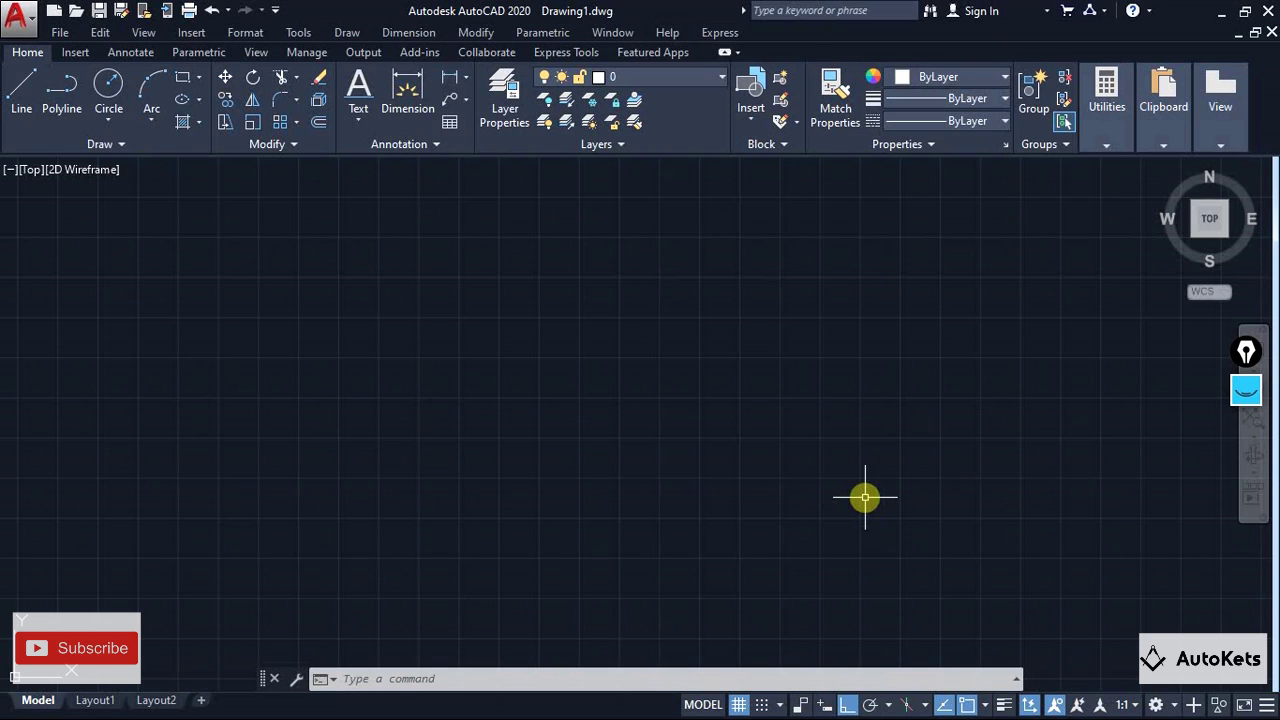
# Draw a large three-point arc rising from lower left to upper right in the empty drawing area.
pyautogui.click(139, 84)
pyautogui.click(328, 500)
pyautogui.click(388, 405)
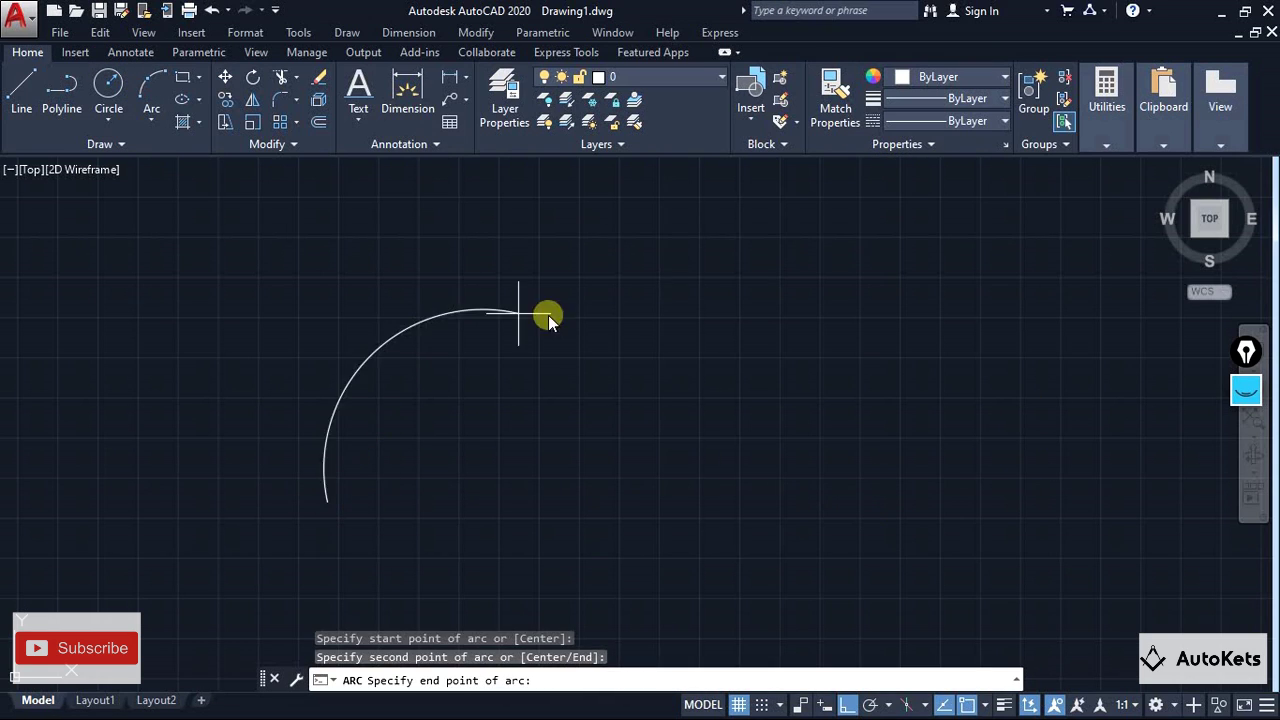
pyautogui.click(682, 268)
pyautogui.moveTo(1243, 400)
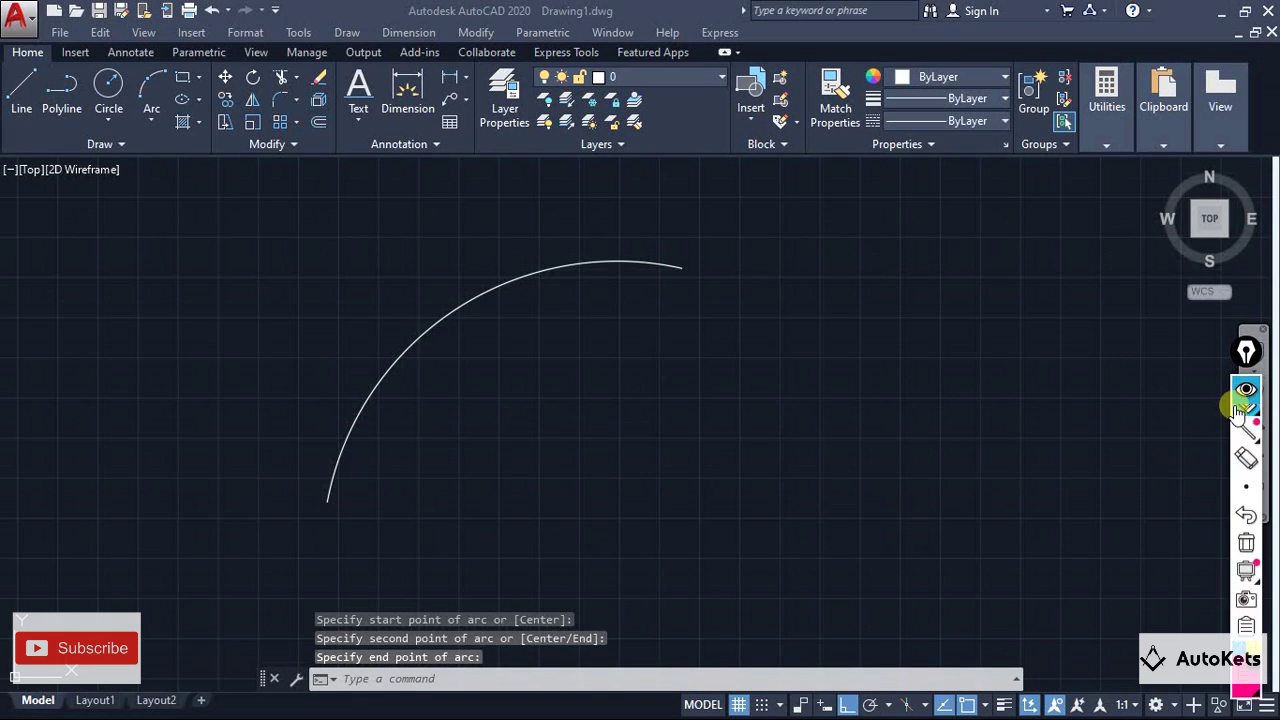
pyautogui.click(1243, 447)
pyautogui.moveTo(297, 462)
pyautogui.mouseDown()
pyautogui.moveTo(302, 404)
pyautogui.moveTo(356, 320)
pyautogui.moveTo(453, 240)
pyautogui.moveTo(635, 225)
pyautogui.moveTo(598, 209)
pyautogui.moveTo(624, 246)
pyautogui.mouseUp()
pyautogui.moveTo(1240, 552)
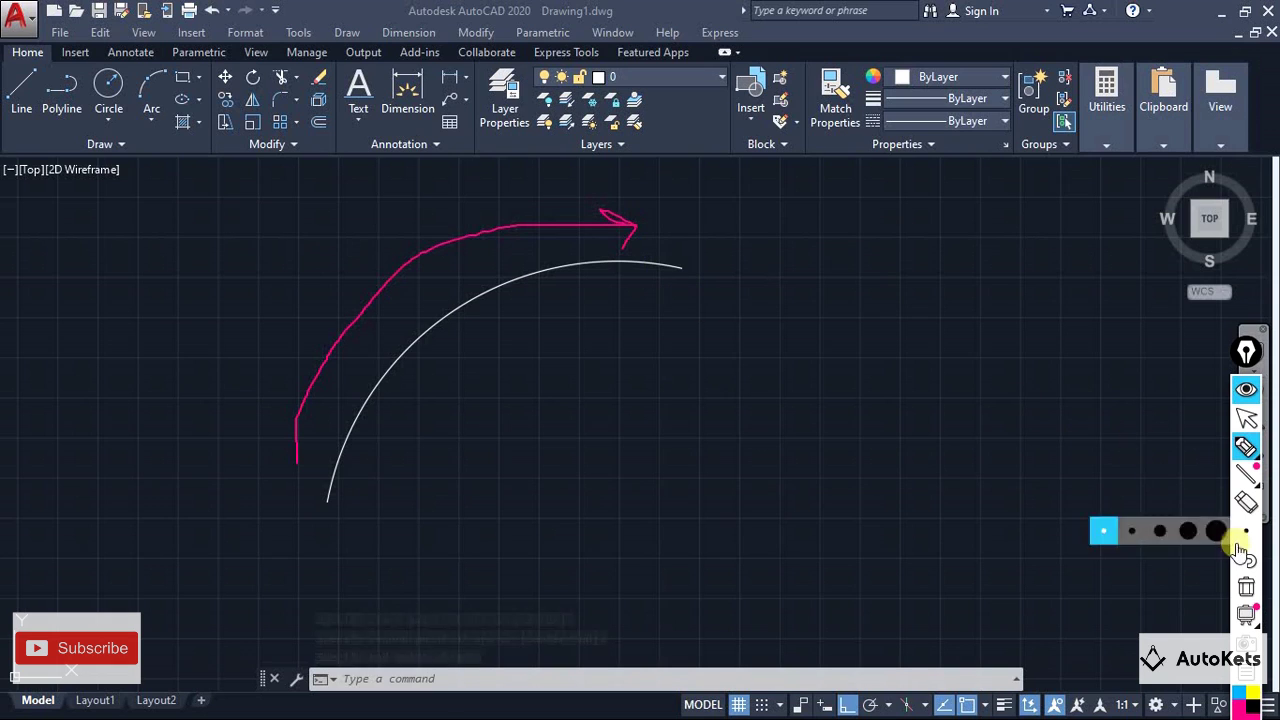
pyautogui.click(1246, 587)
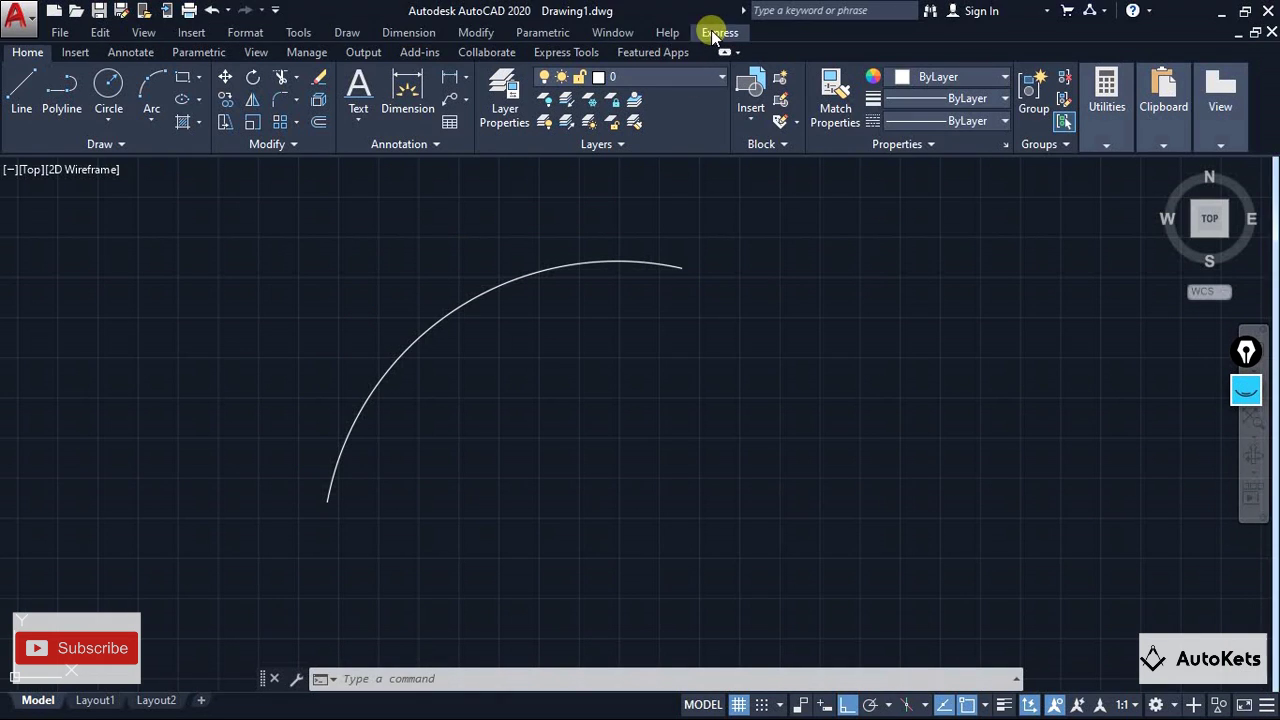
# Start arc-aligned text on the arc and enter the text "This is an AutoKets, Please Subscribe".
pyautogui.click(567, 57)
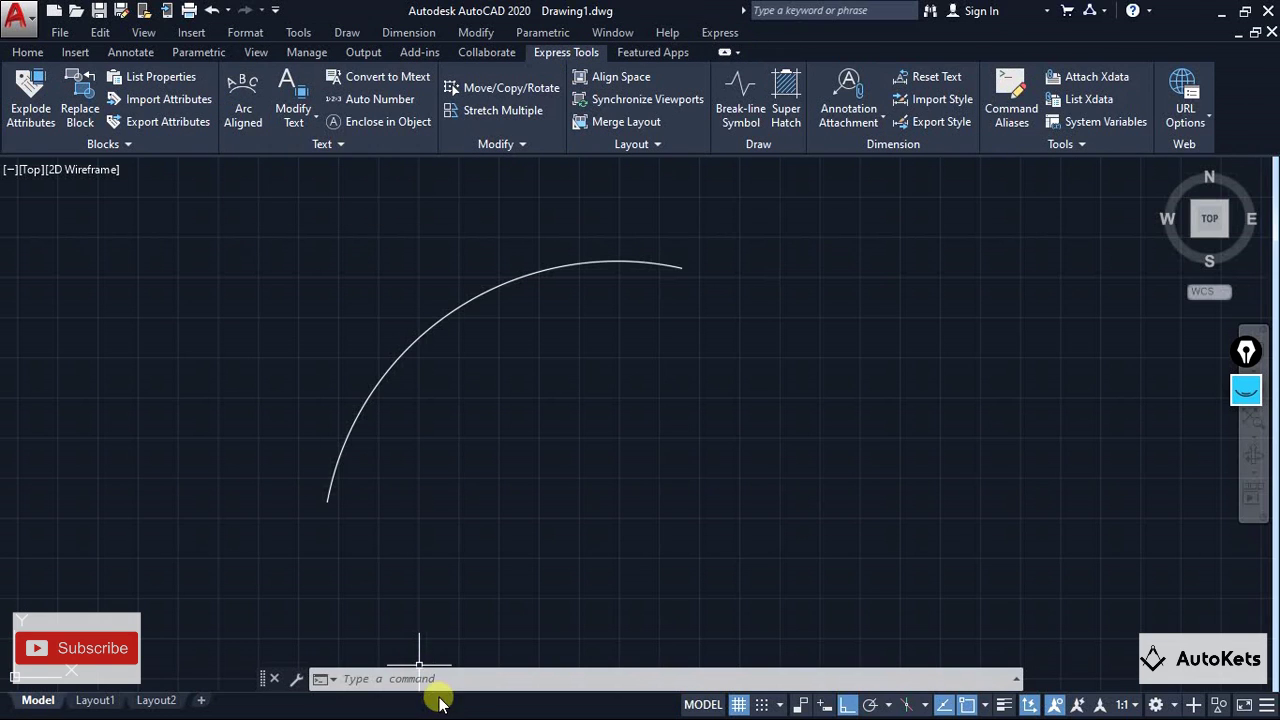
pyautogui.click(255, 110)
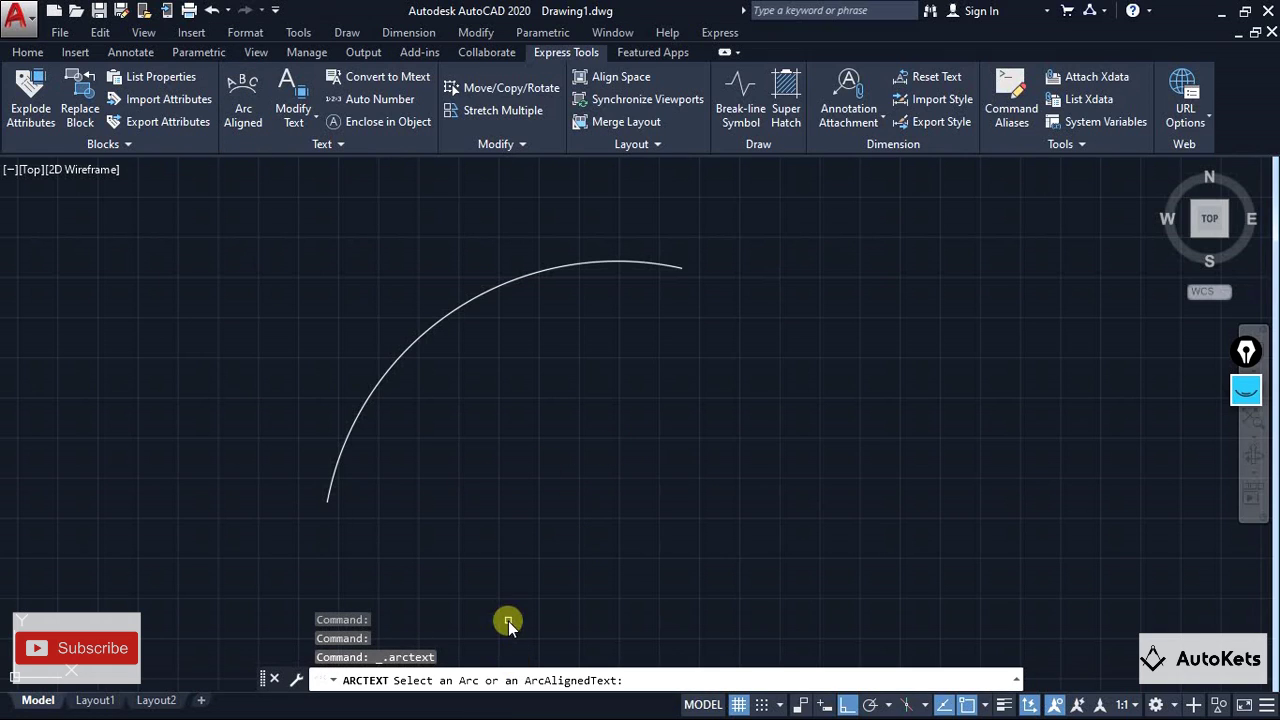
pyautogui.click(335, 471)
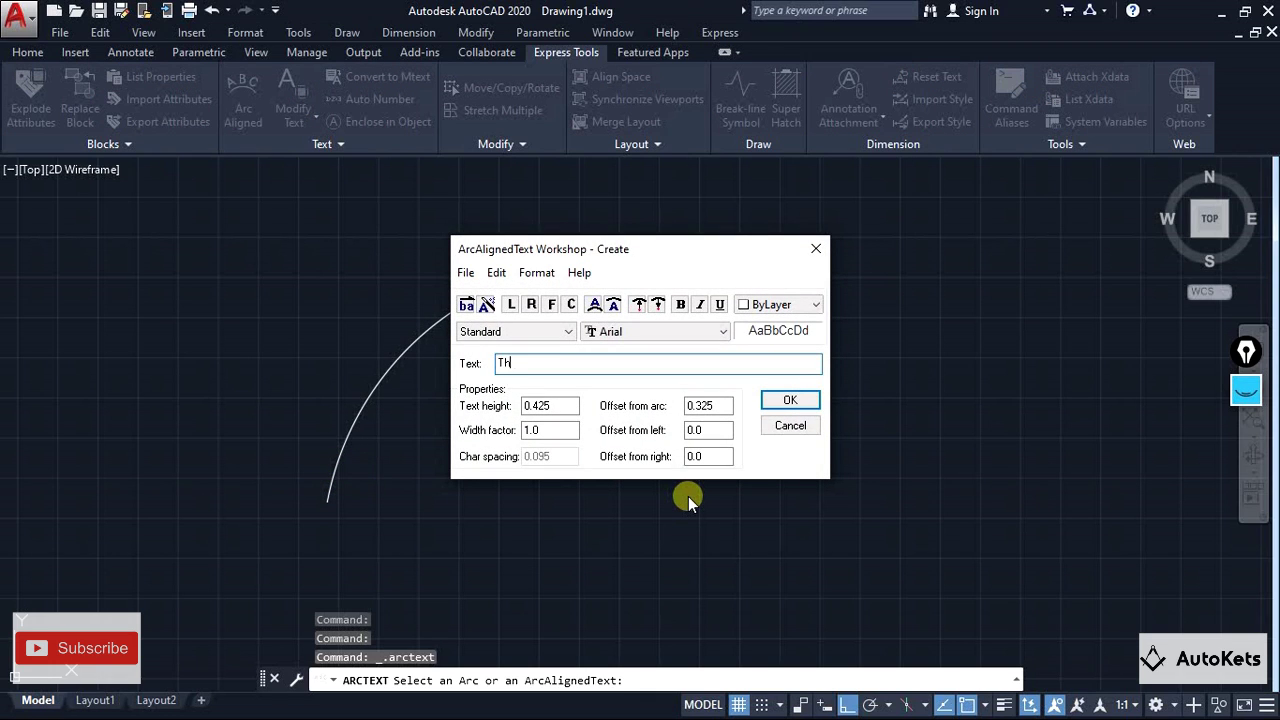
pyautogui.write('This is a n AutoKets, Please Subscribe')
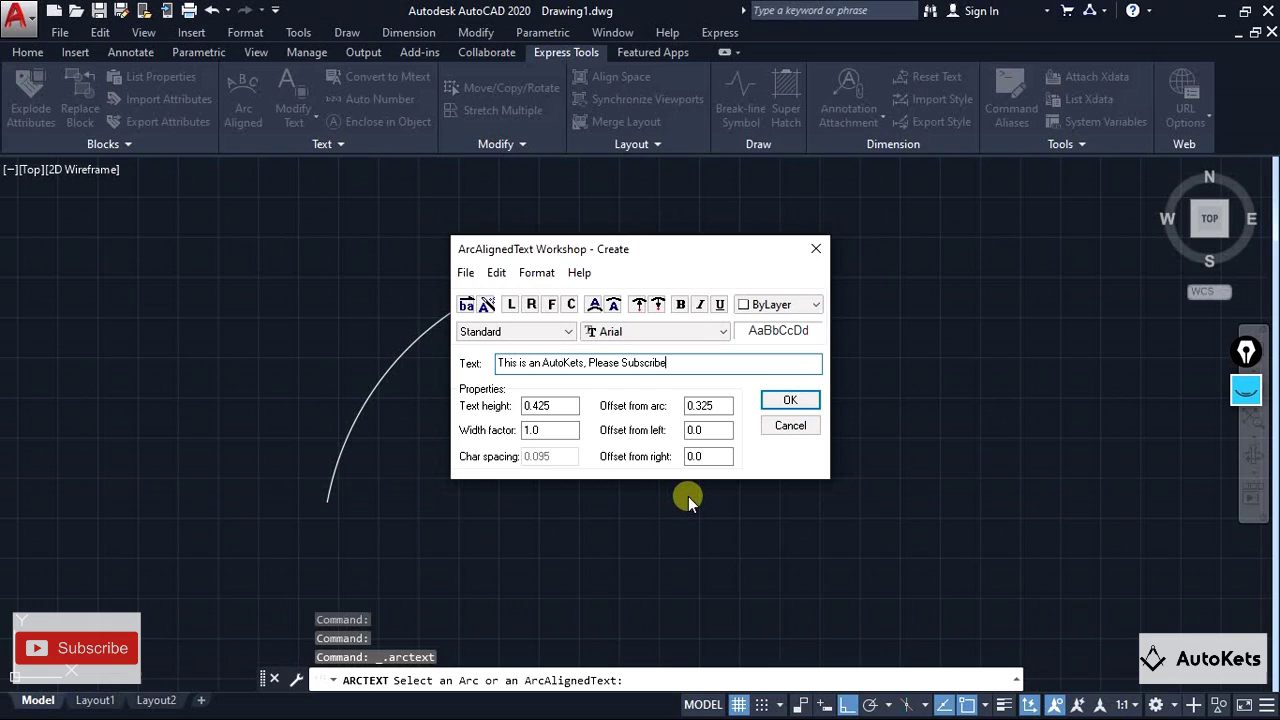
# Set the text height to 1, create the arc-aligned text and check the letters along the arc.
pyautogui.click(694, 427)
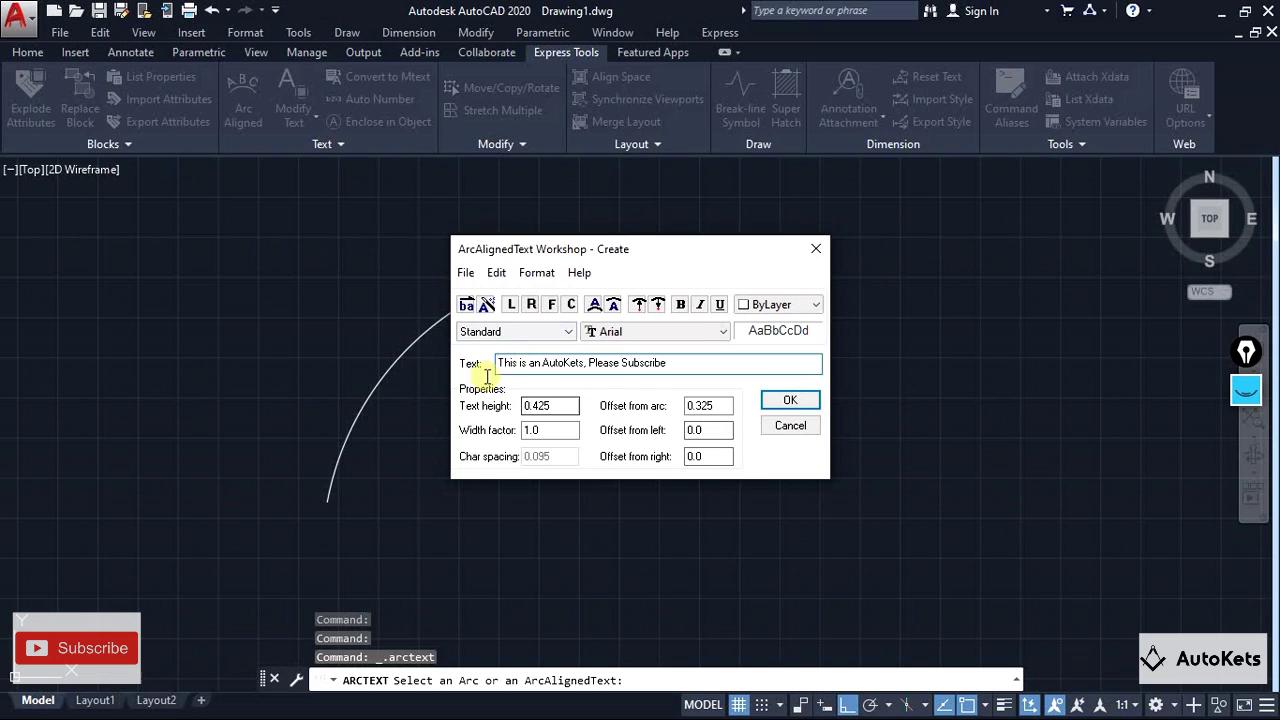
pyautogui.doubleClick(563, 408)
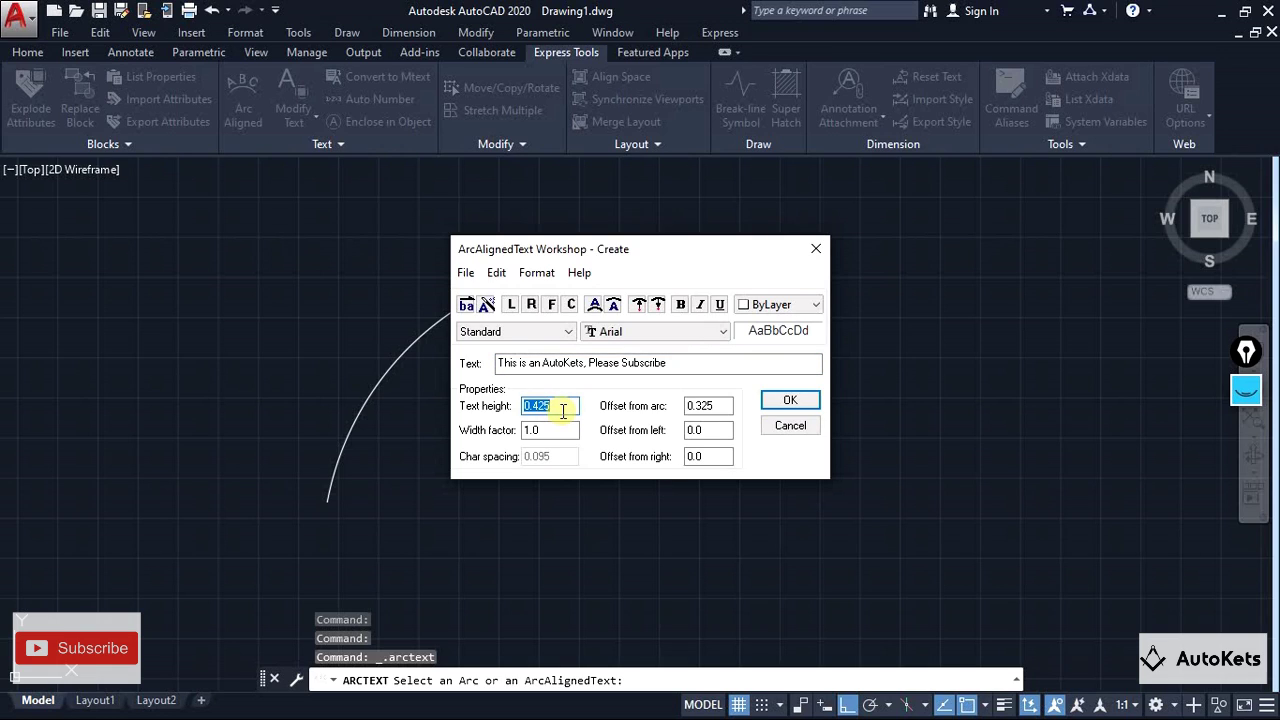
pyautogui.write('1')
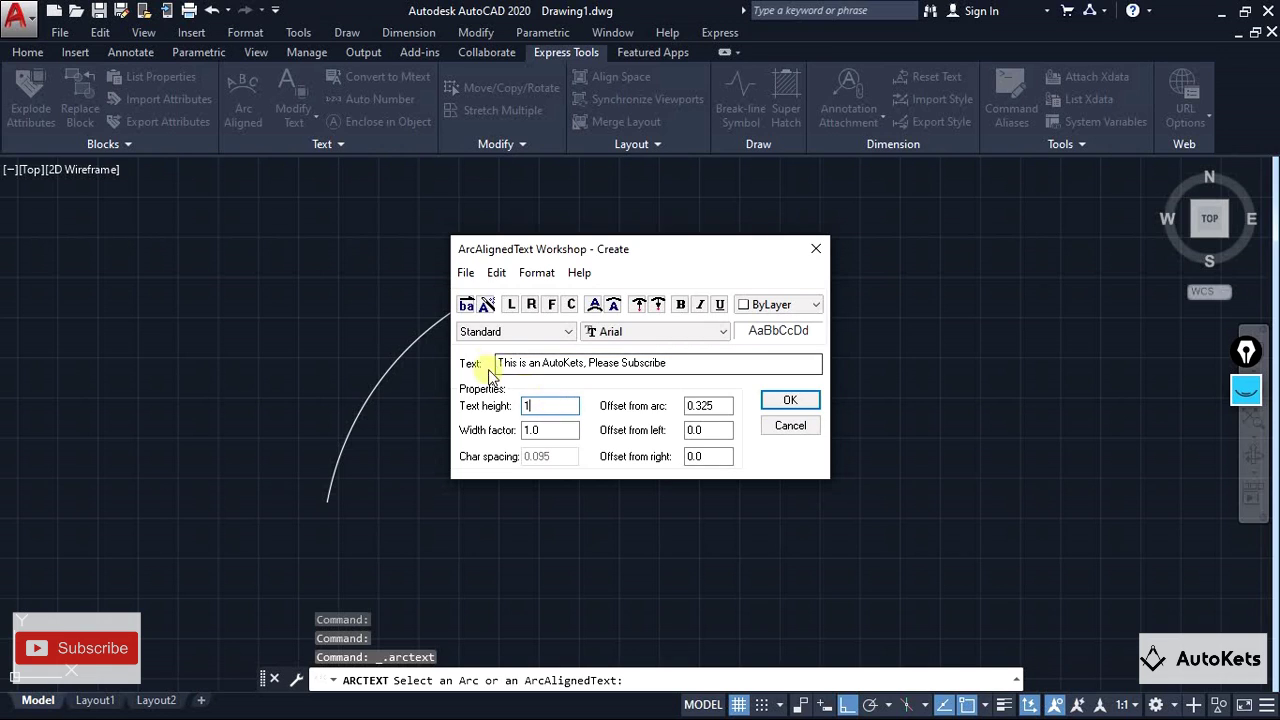
pyautogui.click(795, 404)
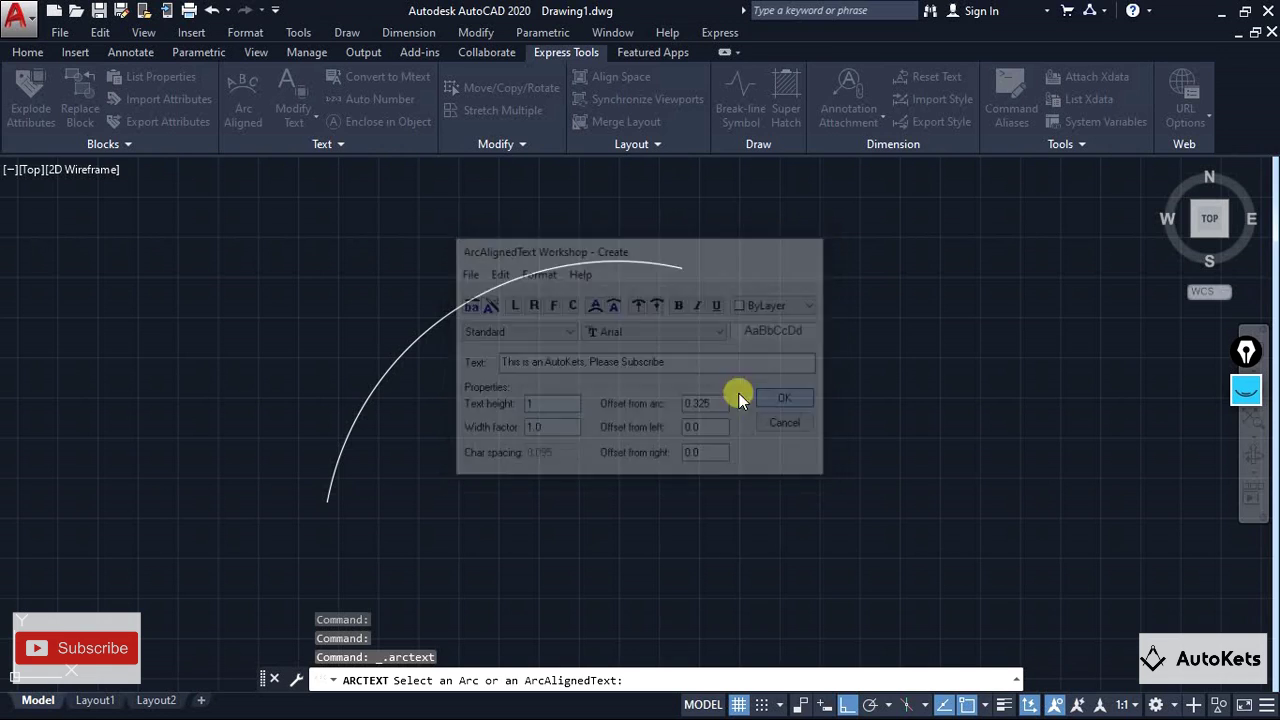
pyautogui.scroll(3, 391, 380)
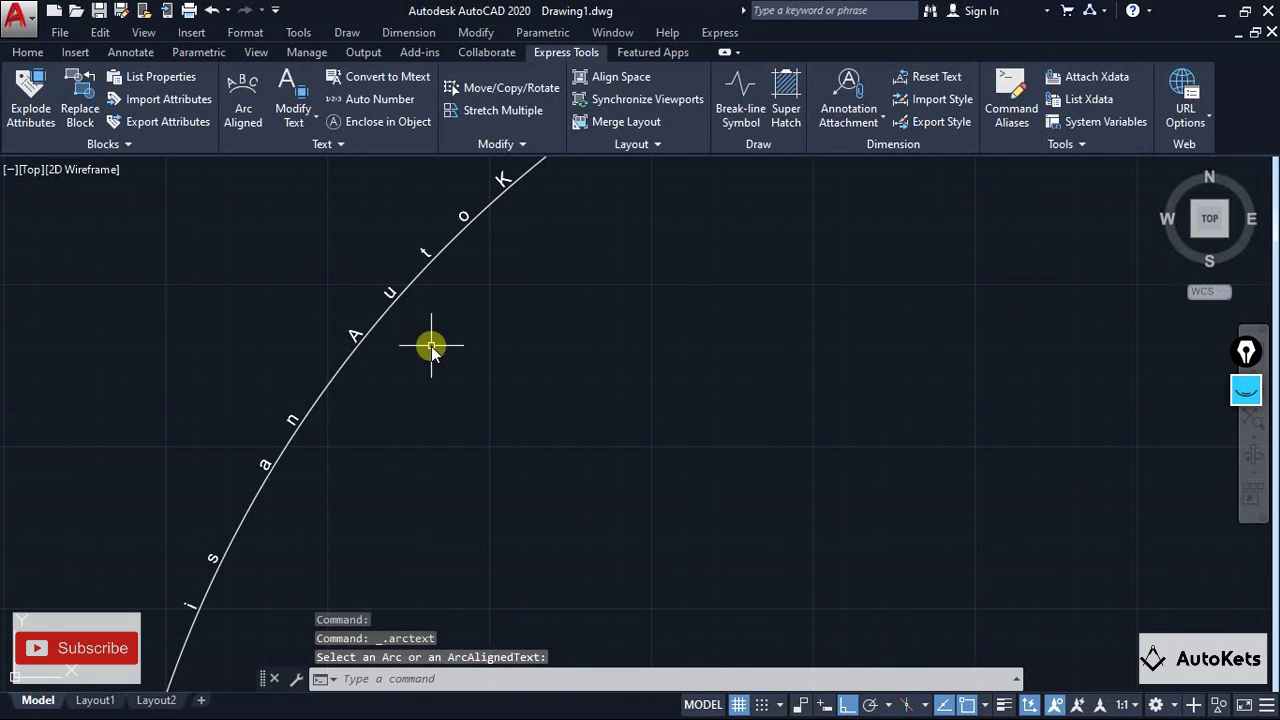
pyautogui.scroll(-4, 500, 391)
pyautogui.scroll(4, 648, 428)
pyautogui.scroll(5, 543, 371)
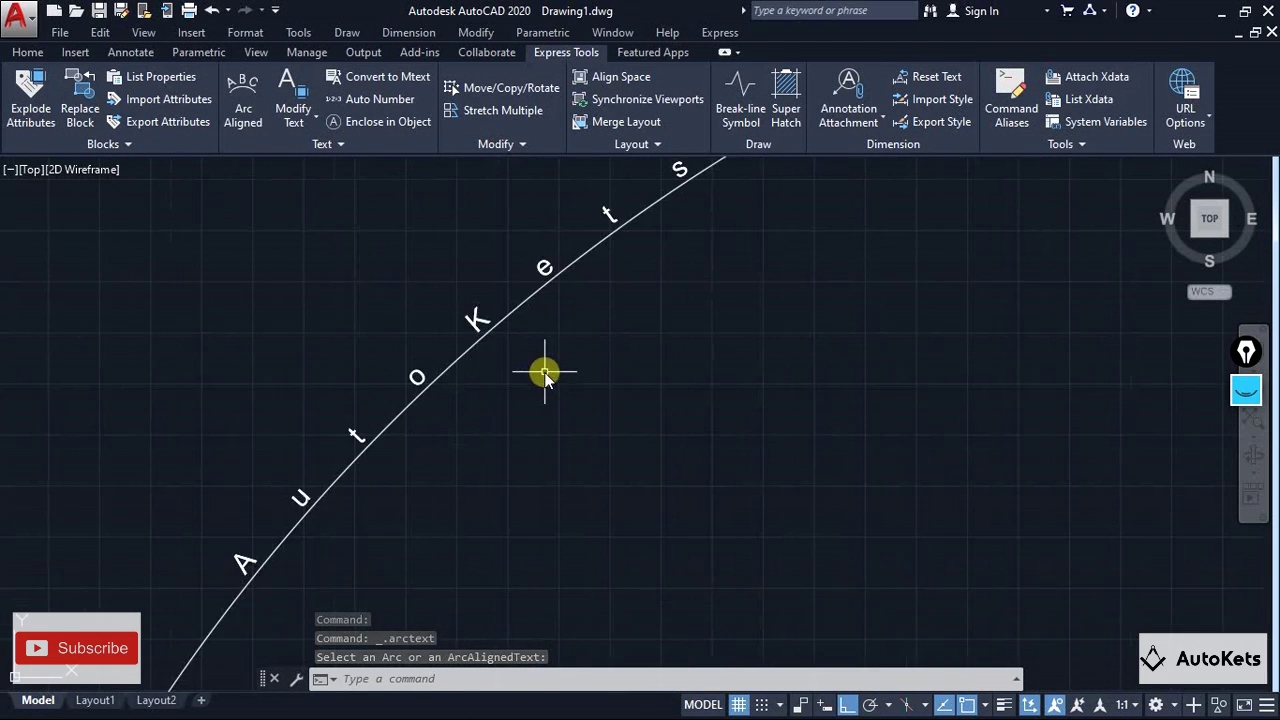
# Examine the arc-aligned text along the whole arc, from its lower start to the word "Subscribe" near the upper end.
pyautogui.scroll(-5, 521, 380)
pyautogui.moveTo(521, 380); pyautogui.dragTo(521, 278, button='middle')
pyautogui.scroll(-4, 286, 500)
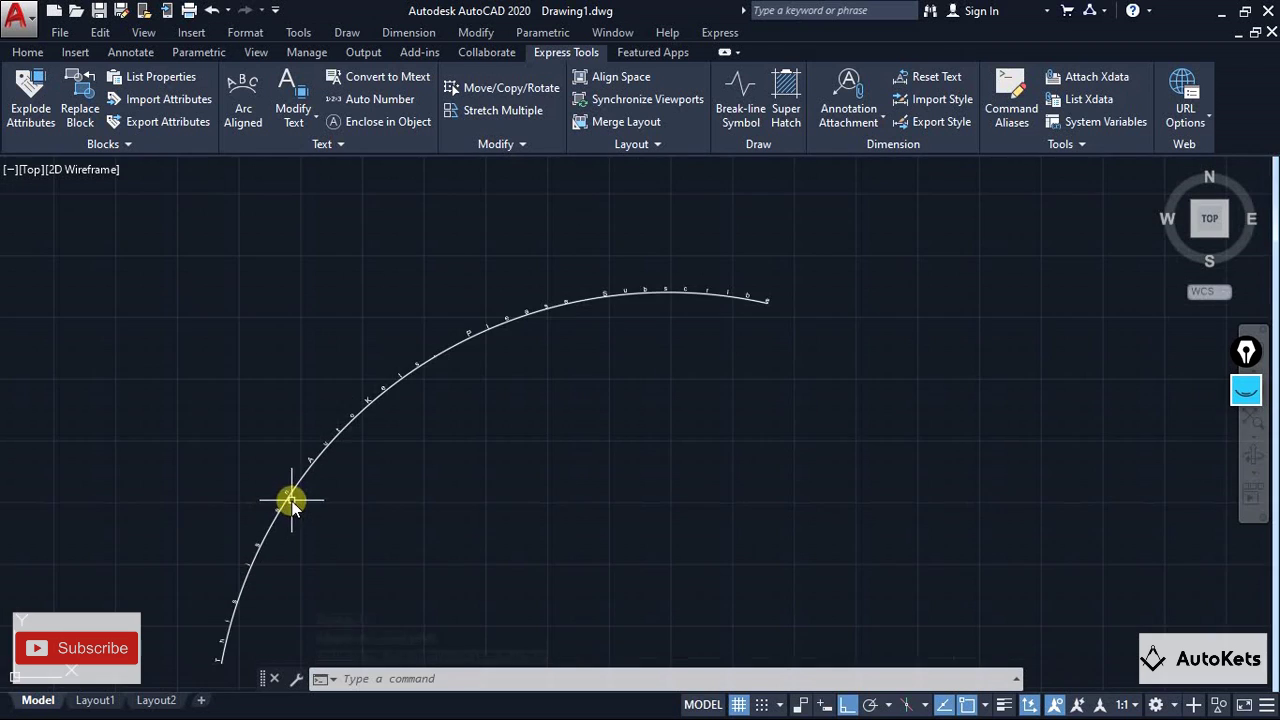
pyautogui.scroll(5, 398, 435)
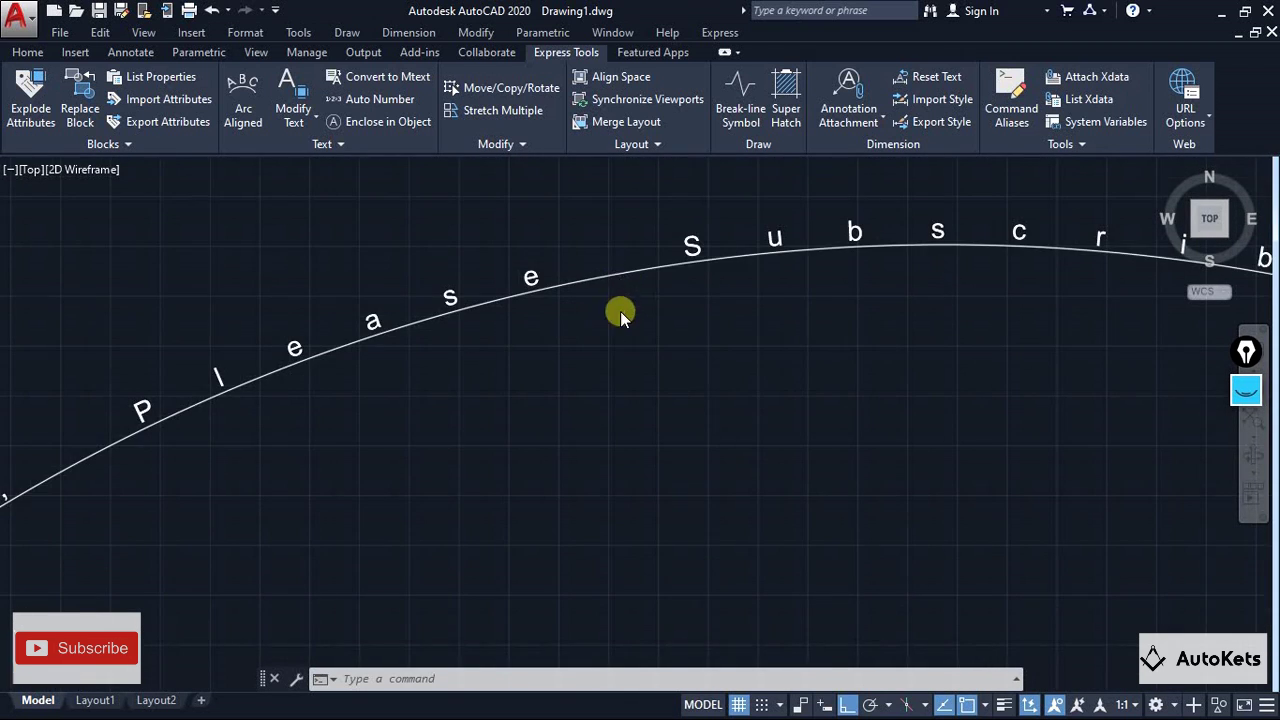
pyautogui.scroll(-4, 620, 311)
pyautogui.scroll(-1, 606, 409)
pyautogui.moveTo(600, 431); pyautogui.dragTo(632, 392, button='middle')
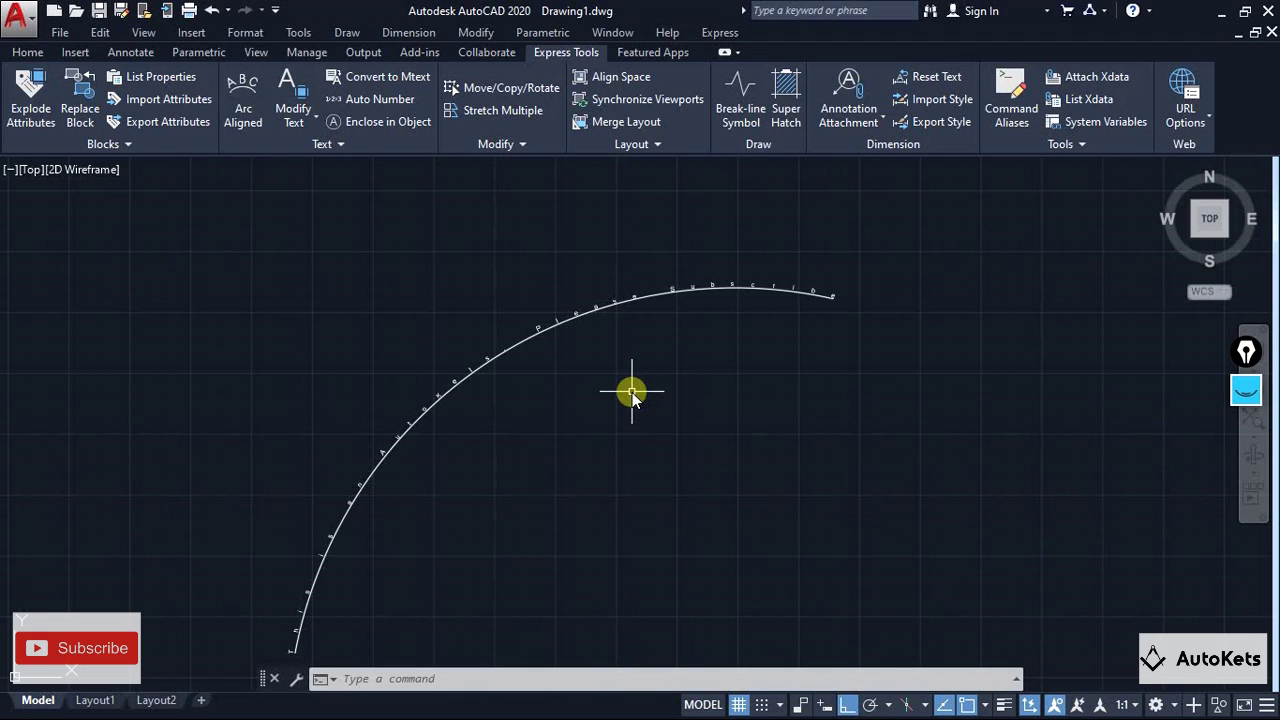
pyautogui.scroll(-1, 611, 486)
pyautogui.scroll(6, 497, 414)
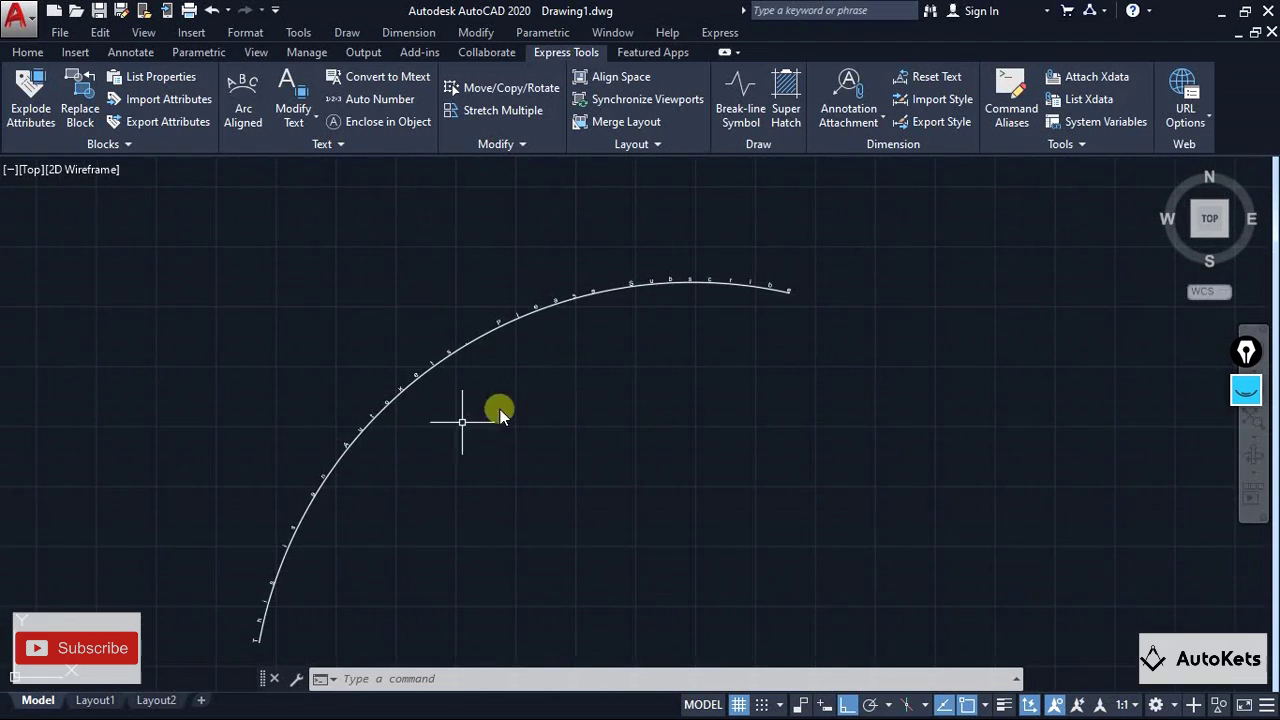
pyautogui.scroll(-5, 430, 390)
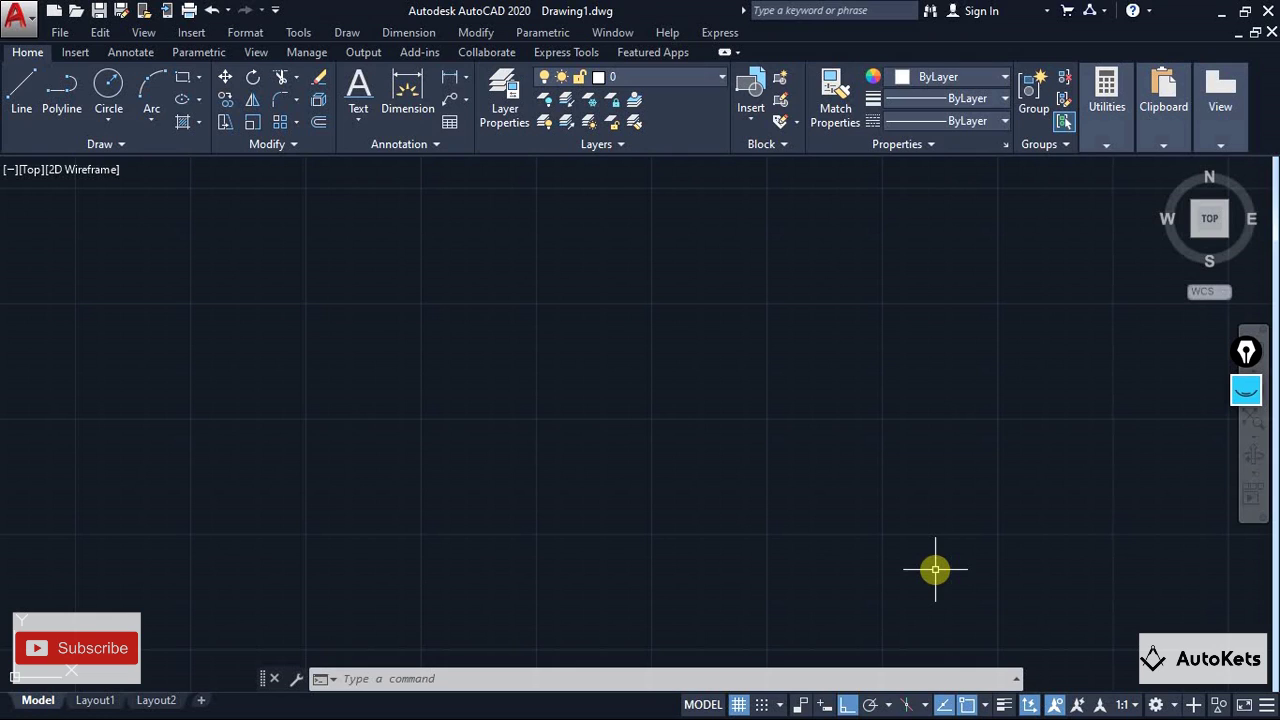
# Draw a single-segment horizontal multiline across the middle of the empty drawing area and inspect its parallel lines.
pyautogui.click(346, 33)
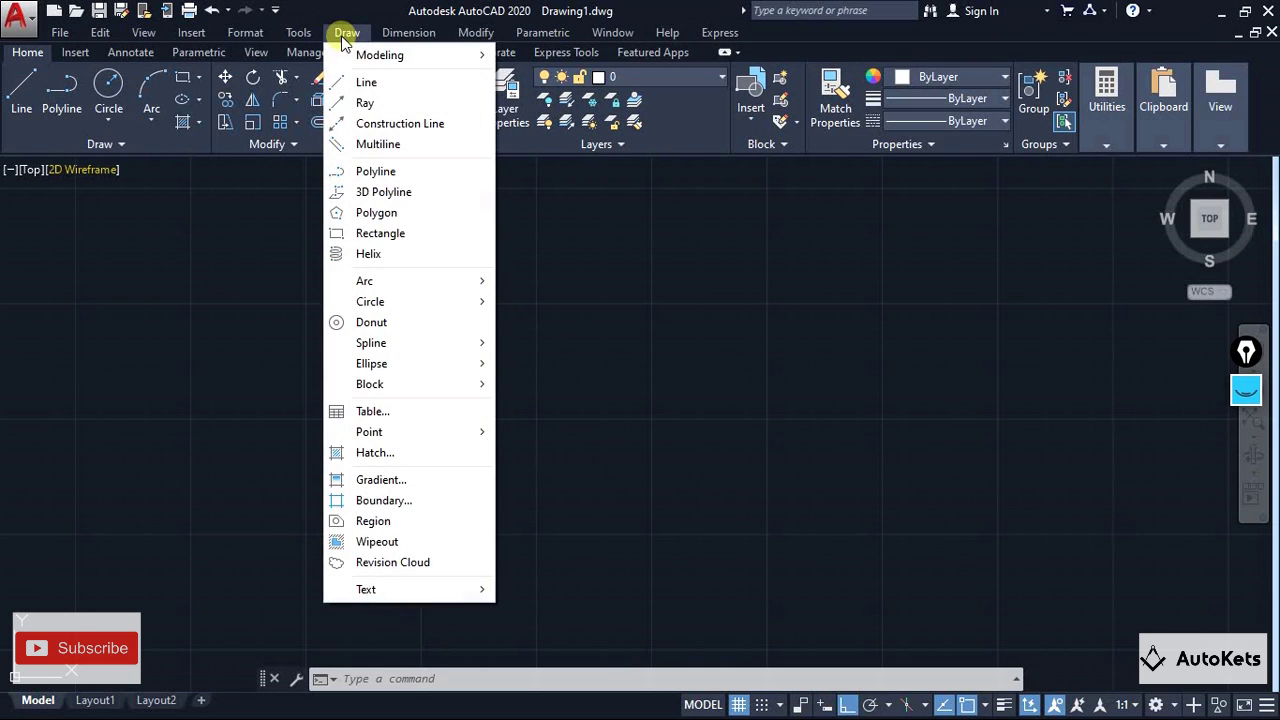
pyautogui.click(379, 146)
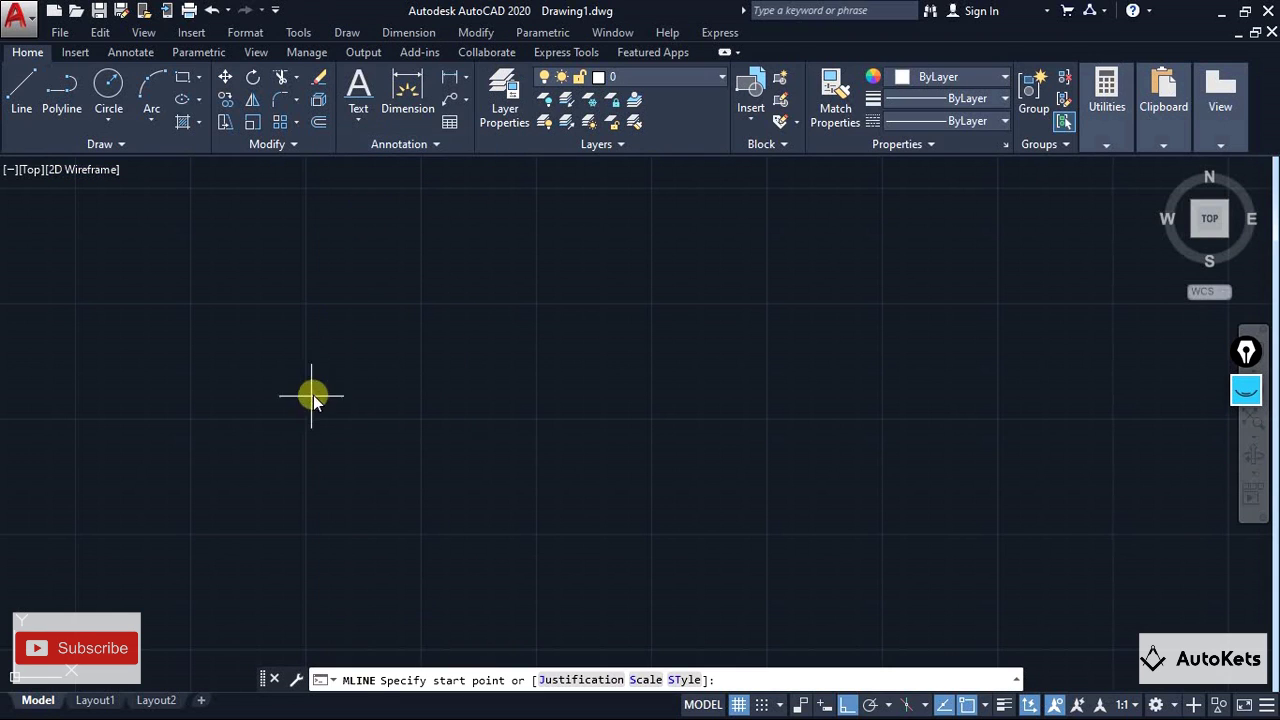
pyautogui.click(276, 388)
pyautogui.click(788, 390)
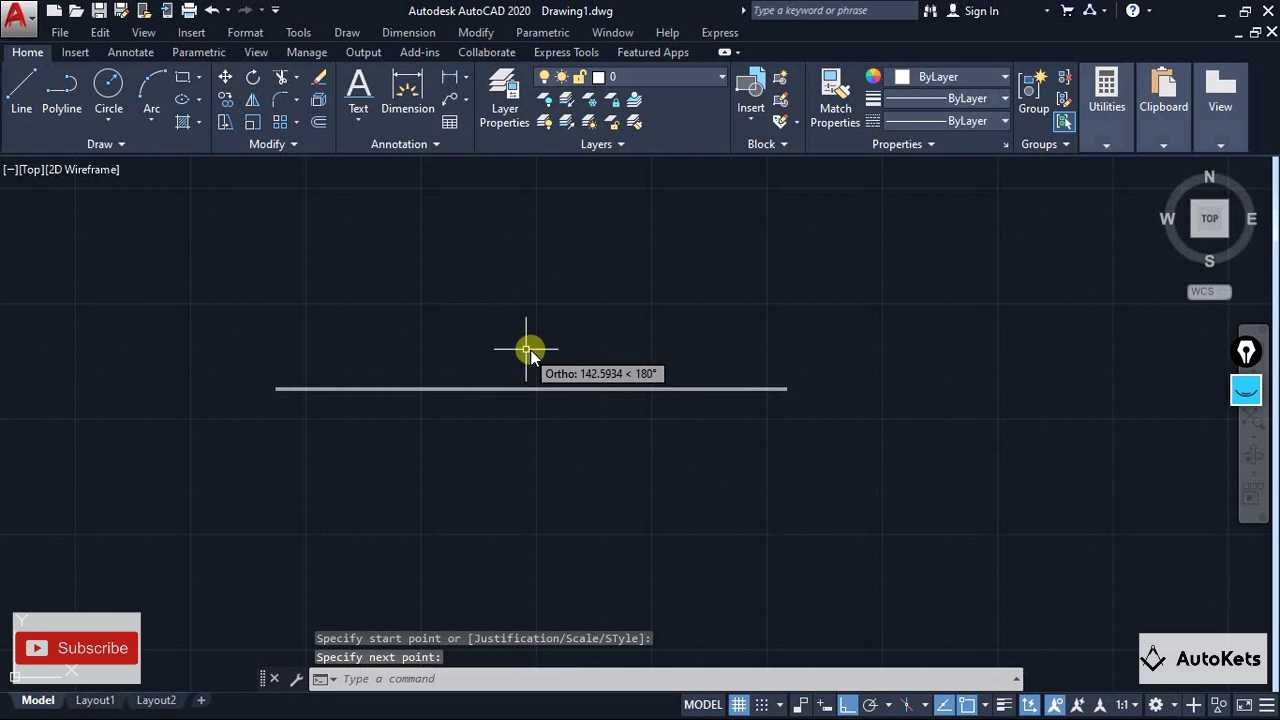
pyautogui.press('Escape')
pyautogui.scroll(4, 531, 377)
pyautogui.moveTo(523, 414); pyautogui.dragTo(592, 426, button='middle')
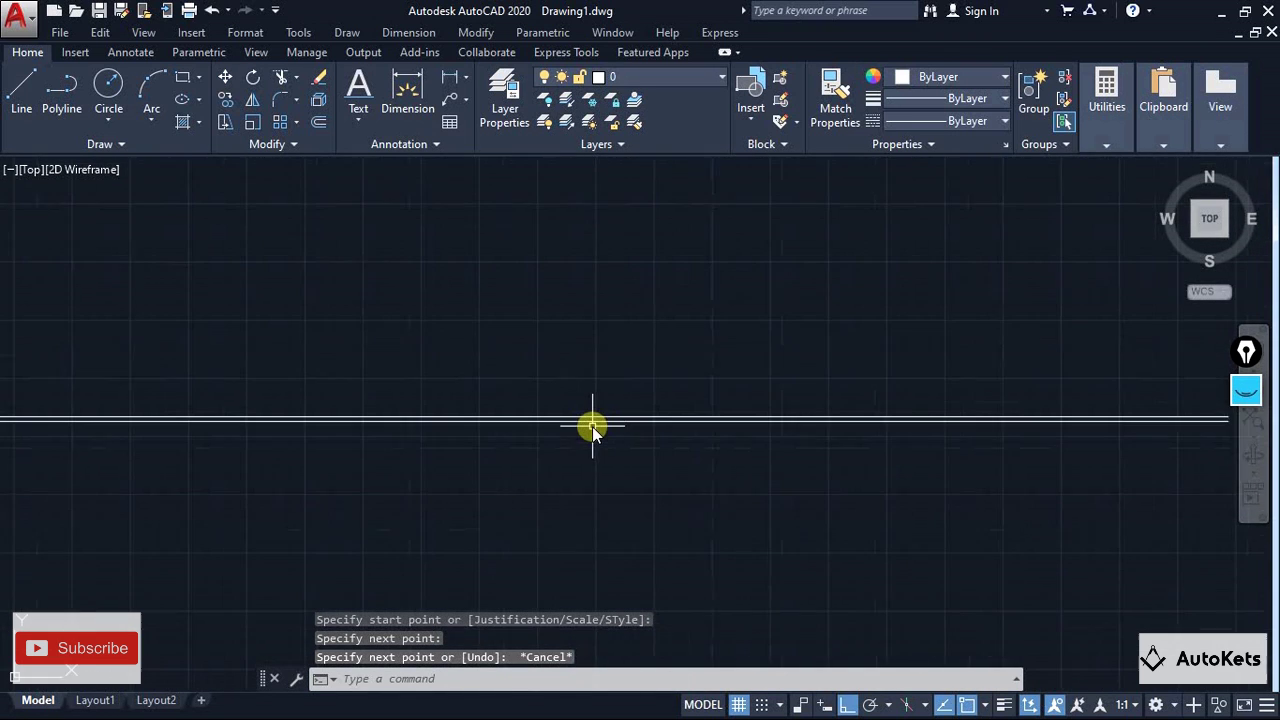
pyautogui.scroll(-2, 576, 393)
pyautogui.scroll(-2, 576, 393)
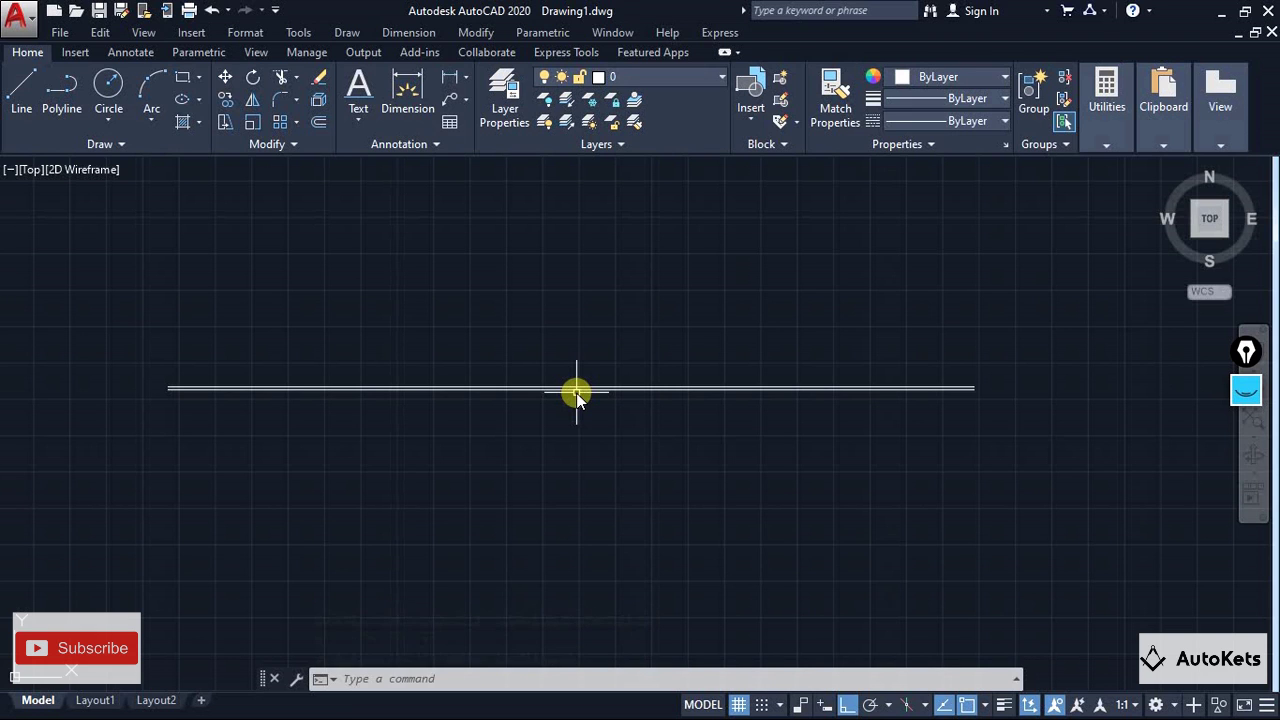
pyautogui.scroll(4, 545, 393)
pyautogui.scroll(-4, 539, 440)
pyautogui.moveTo(539, 447); pyautogui.dragTo(526, 354, button='middle')
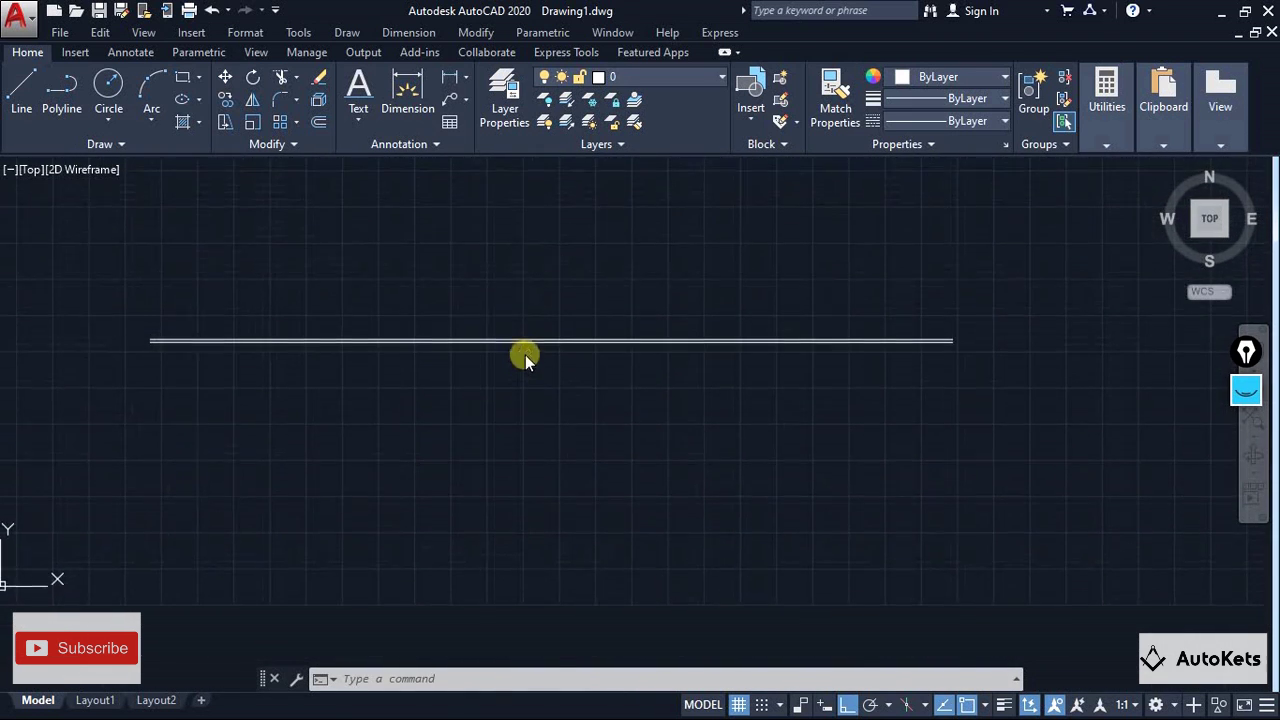
# Draw a vertical multiline that crosses the horizontal multiline near its middle.
pyautogui.click(347, 32)
pyautogui.click(378, 144)
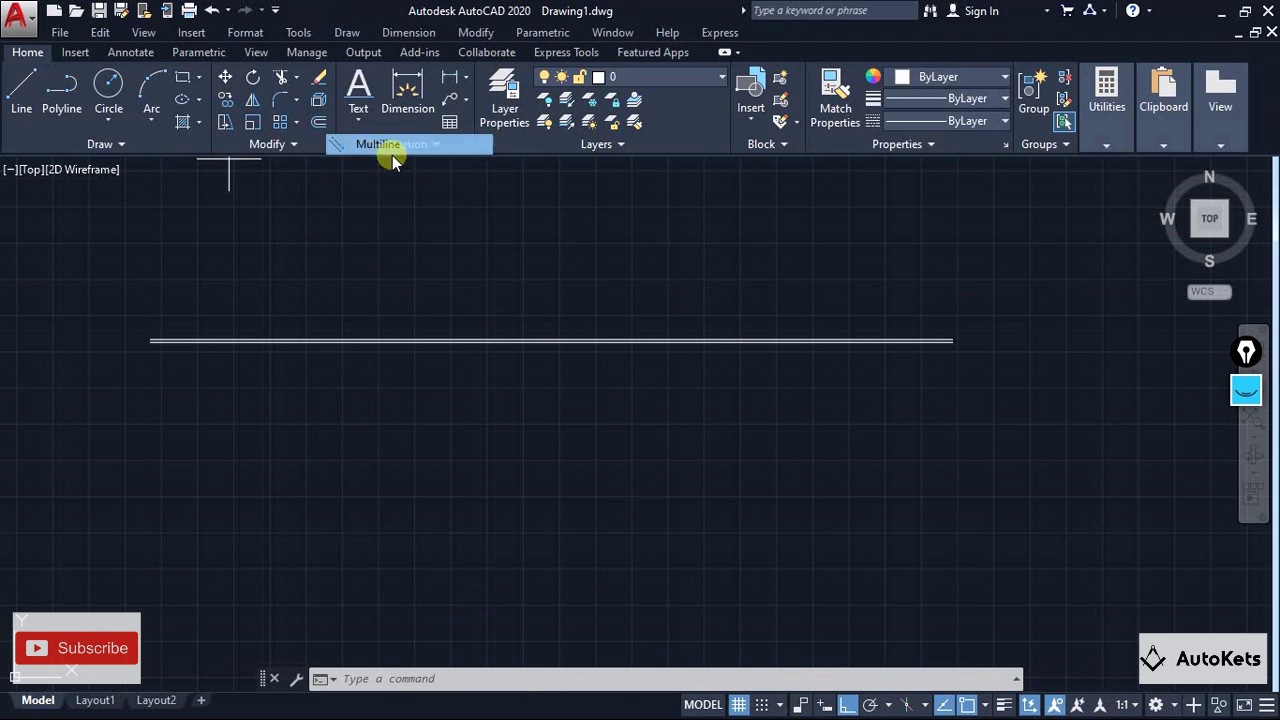
pyautogui.click(522, 214)
pyautogui.click(489, 557)
pyautogui.press('Escape')
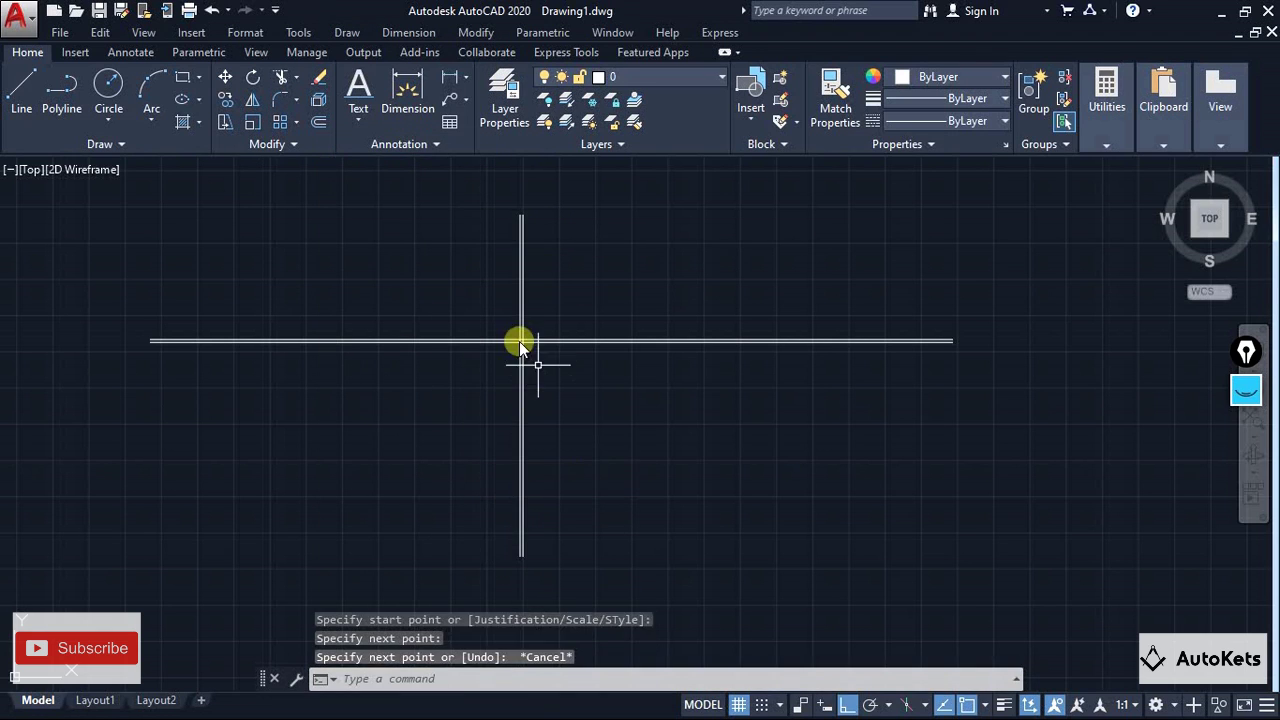
# Run MLEDIT with Open Cross on the vertical and horizontal multilines to open their intersection.
pyautogui.scroll(6, 505, 321)
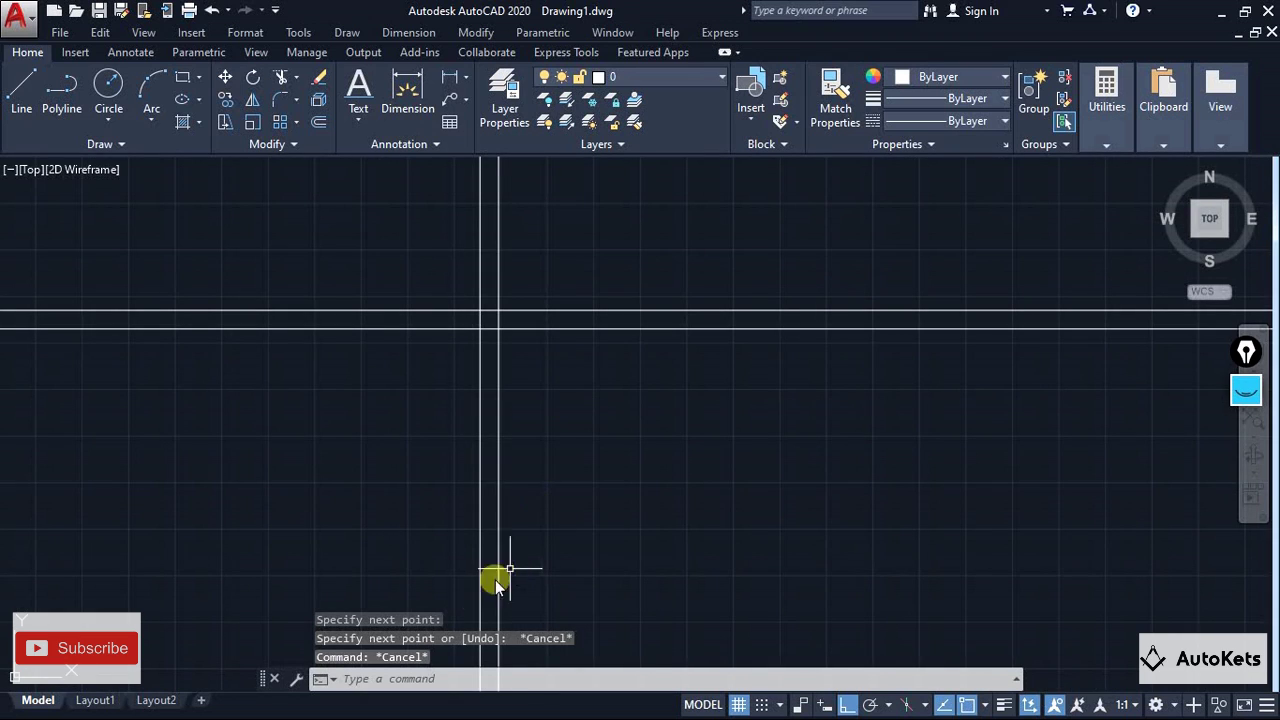
pyautogui.click(450, 678)
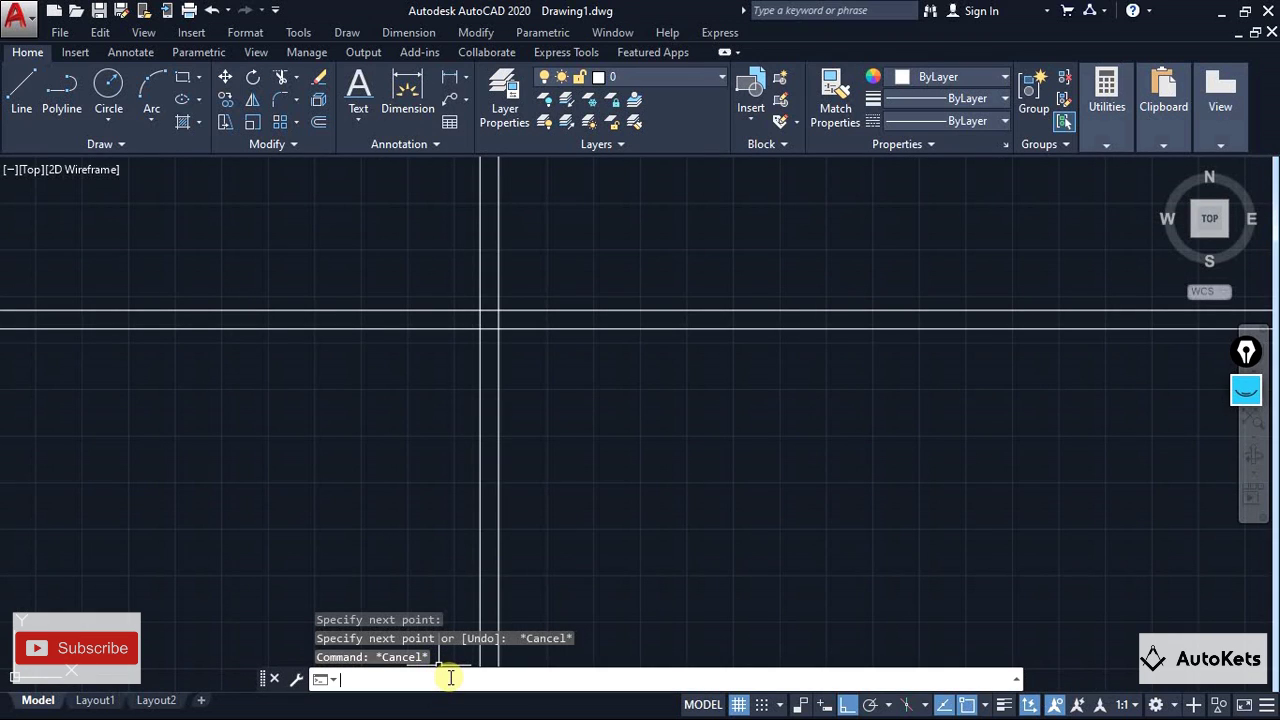
pyautogui.write('mldeit')
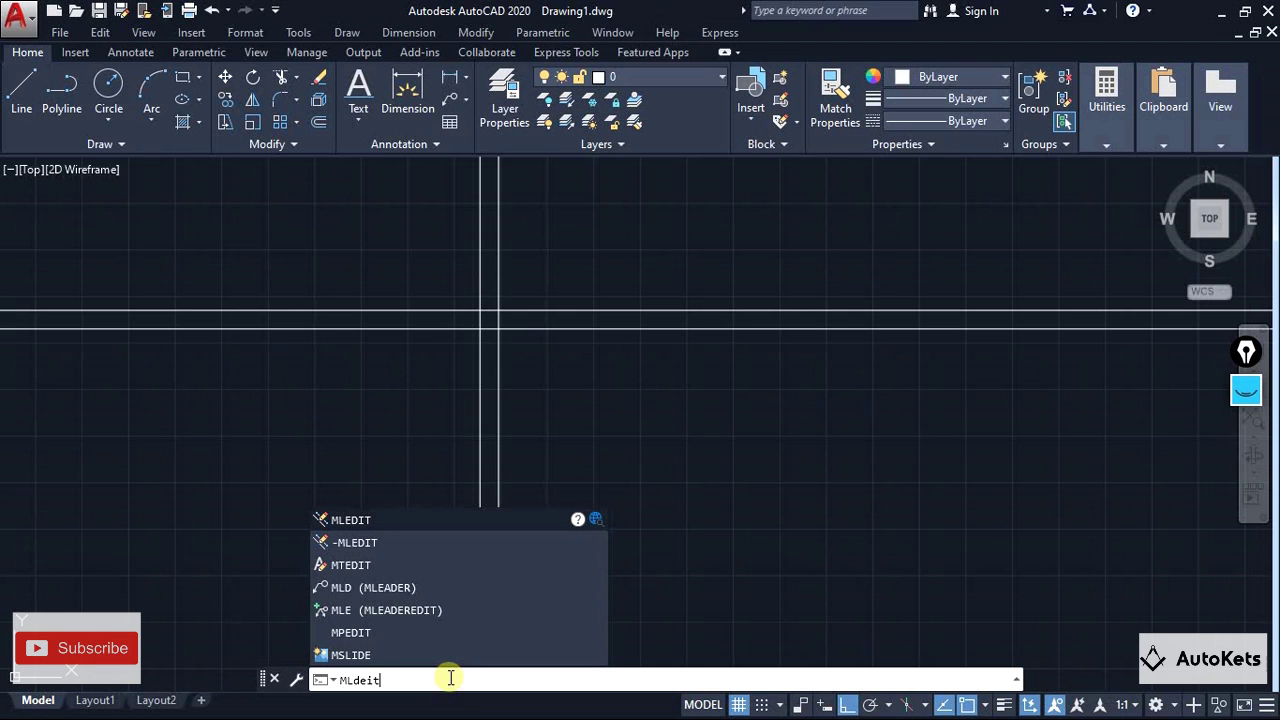
pyautogui.press('Return')
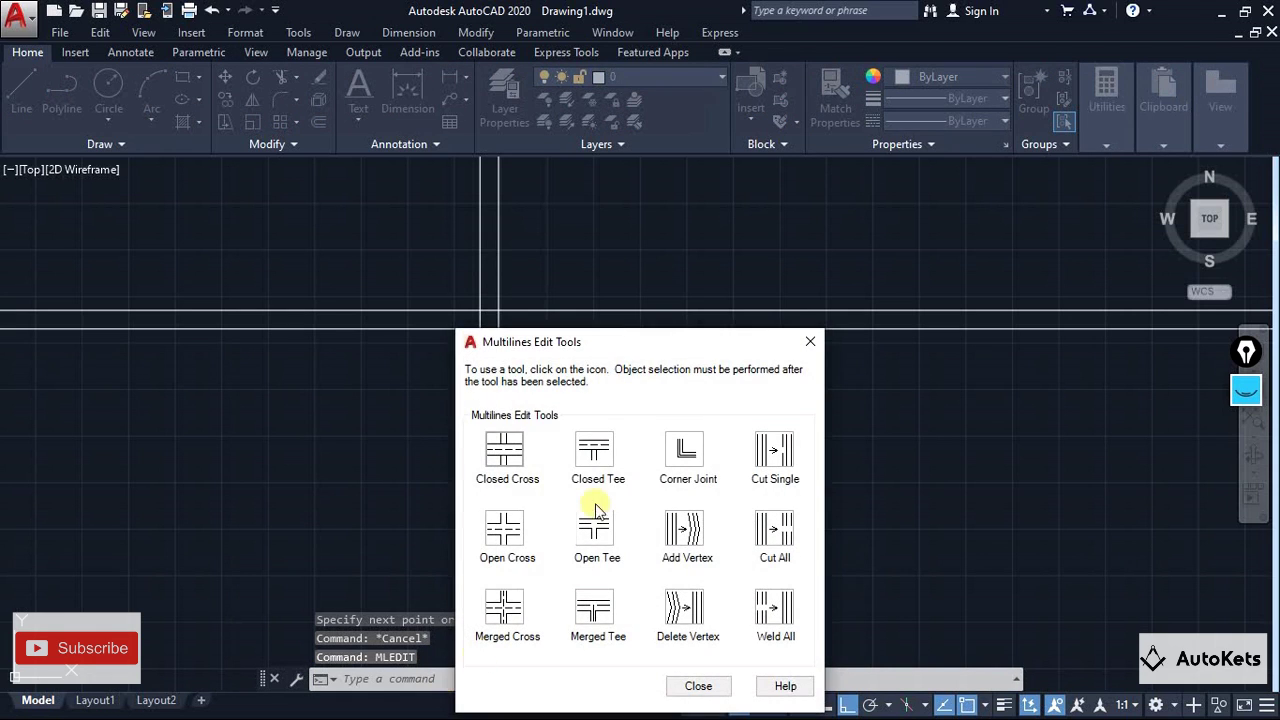
pyautogui.moveTo(774, 185); pyautogui.dragTo(890, 247)
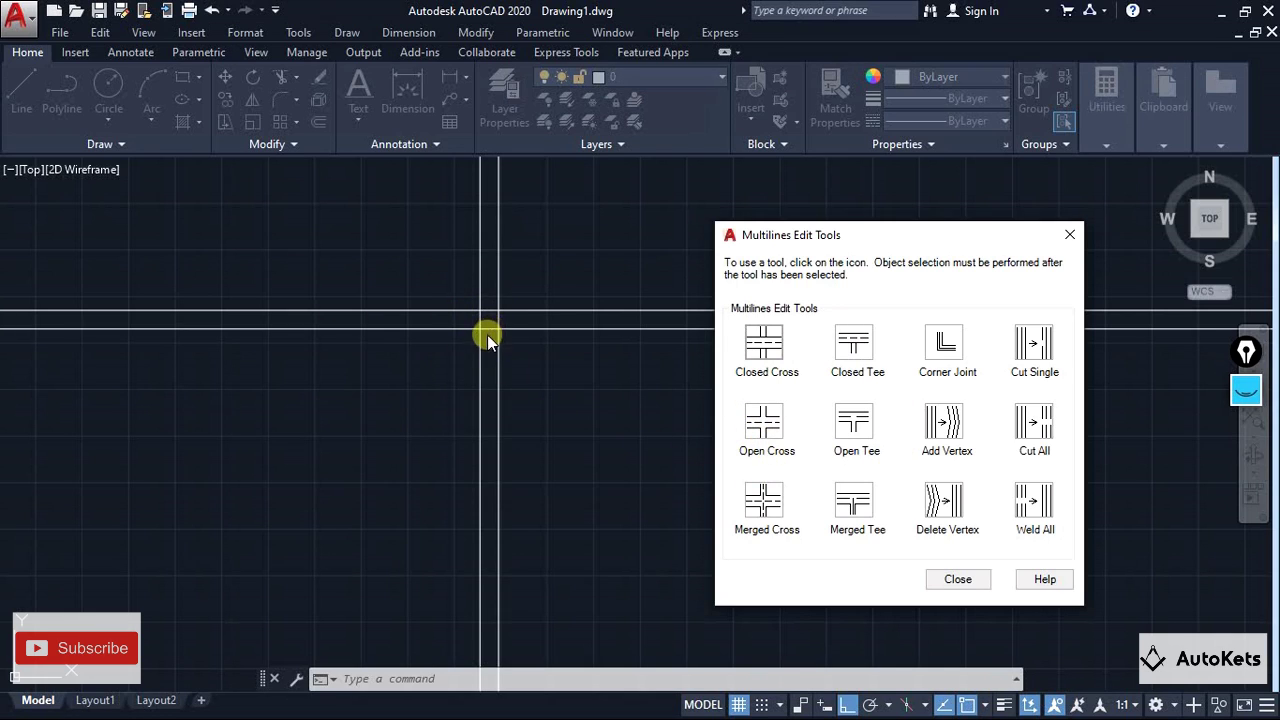
pyautogui.click(765, 422)
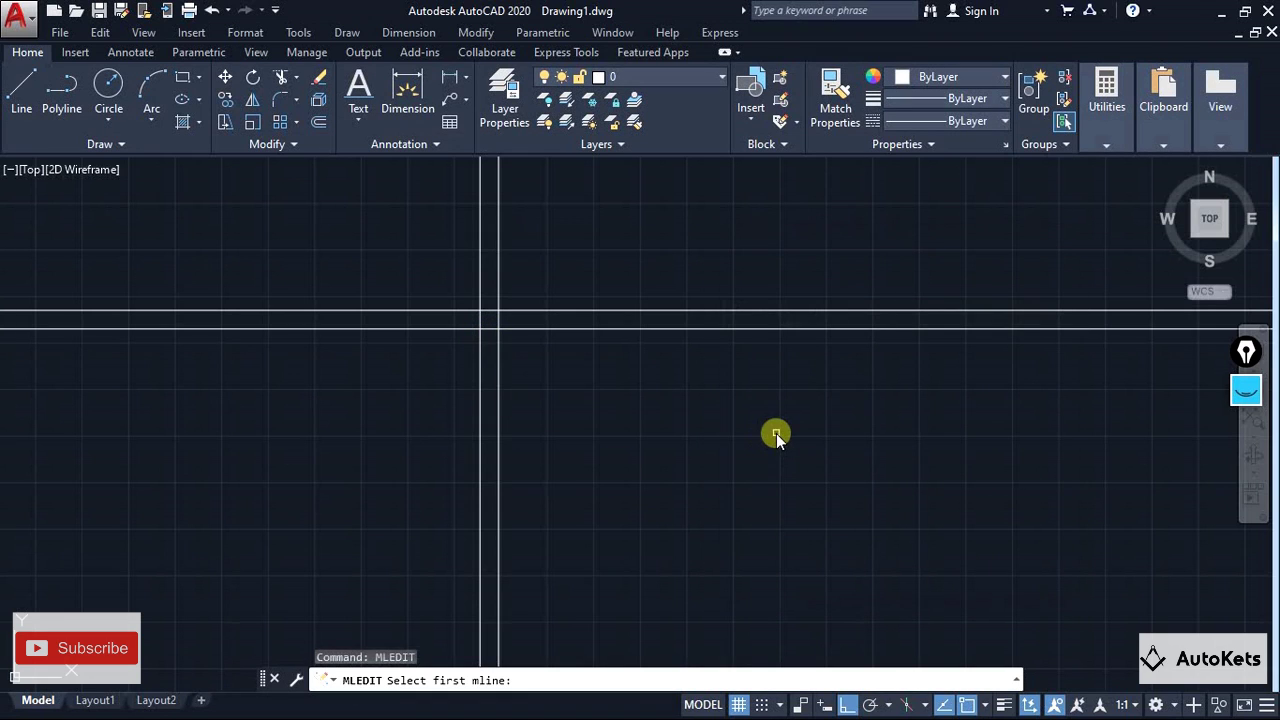
pyautogui.click(500, 402)
pyautogui.click(444, 338)
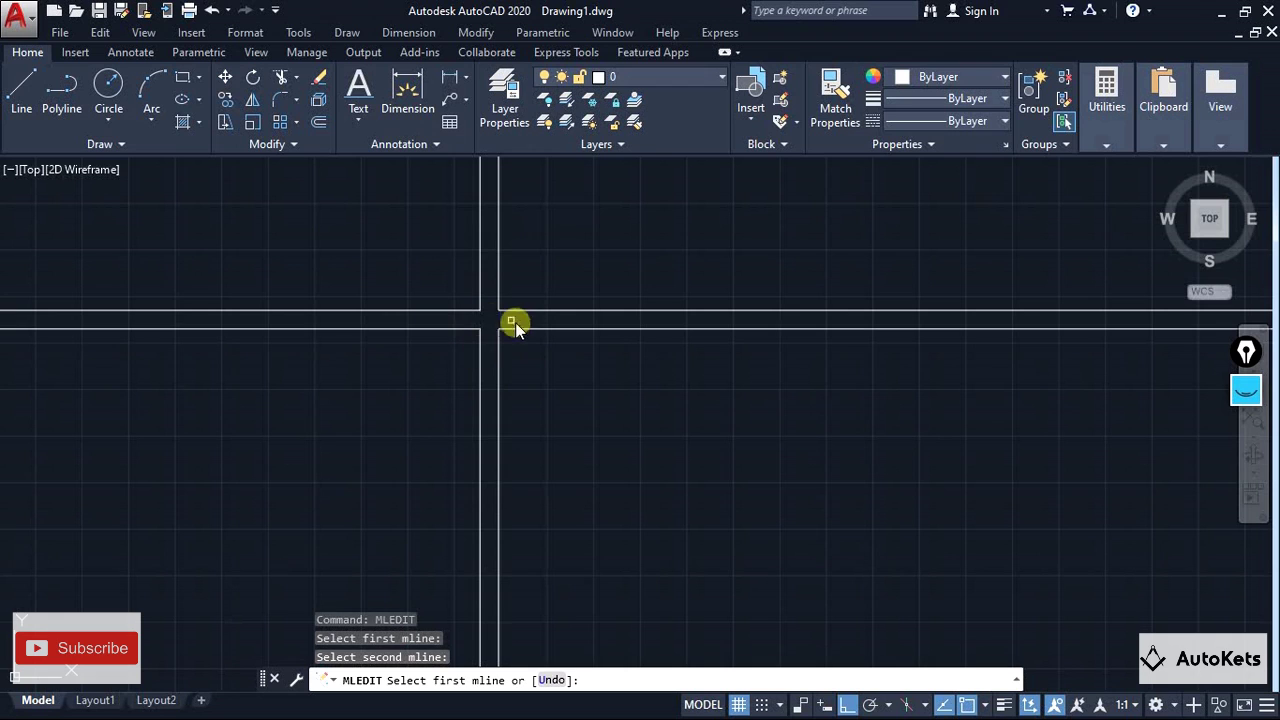
pyautogui.scroll(-5, 580, 431)
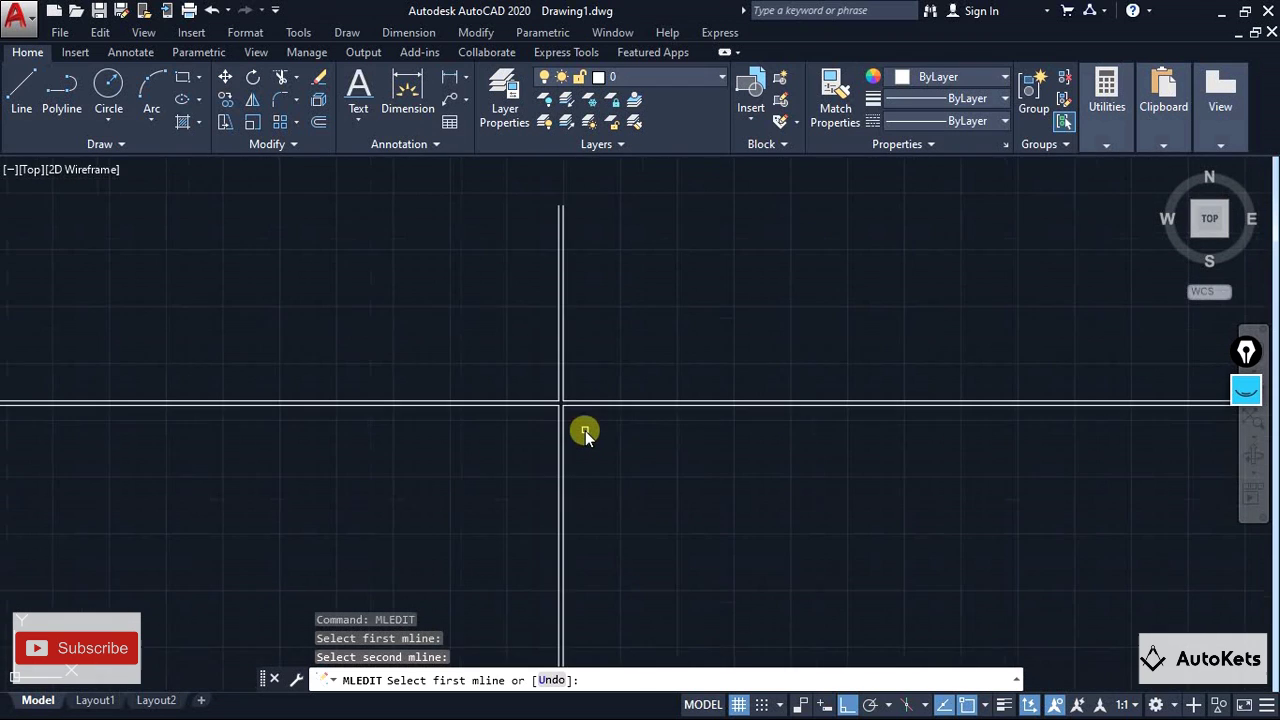
pyautogui.scroll(4, 585, 430)
pyautogui.press('Escape')
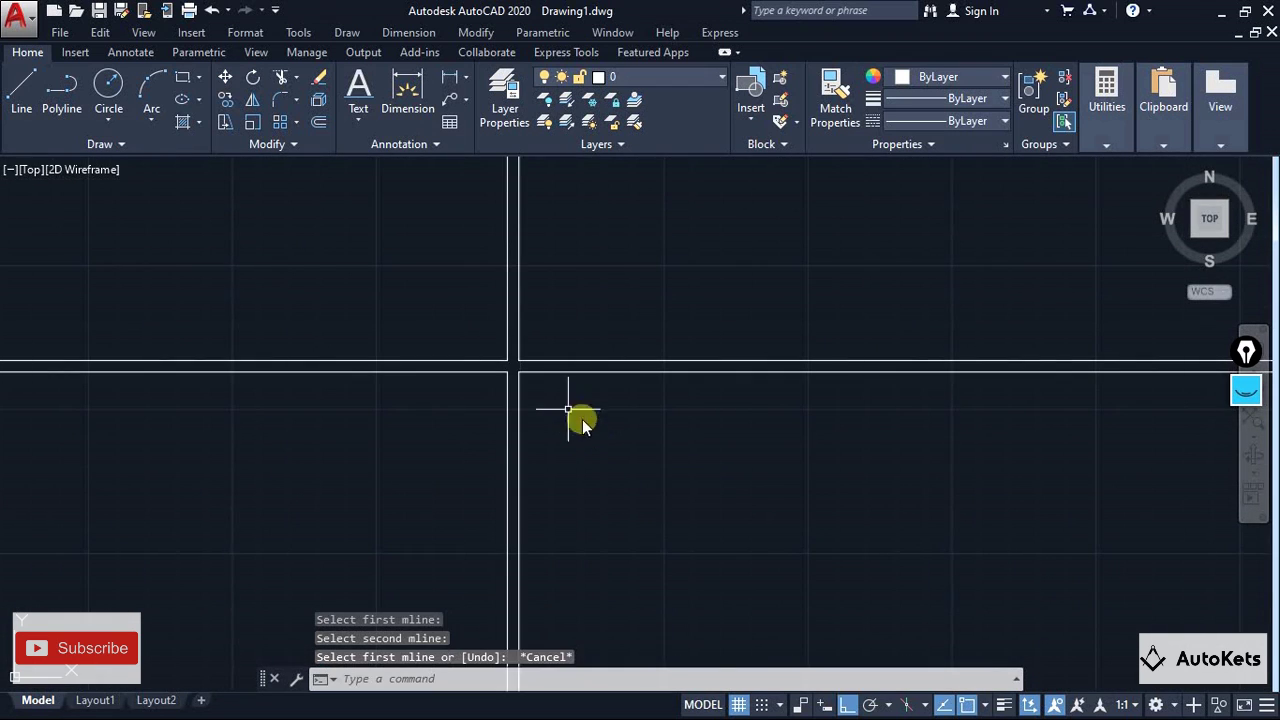
# Draw a zigzag multiline of right-angled segments beside the open cross, crossing the horizontal multiline with four vertical legs.
pyautogui.scroll(-2, 522, 392)
pyautogui.click(347, 32)
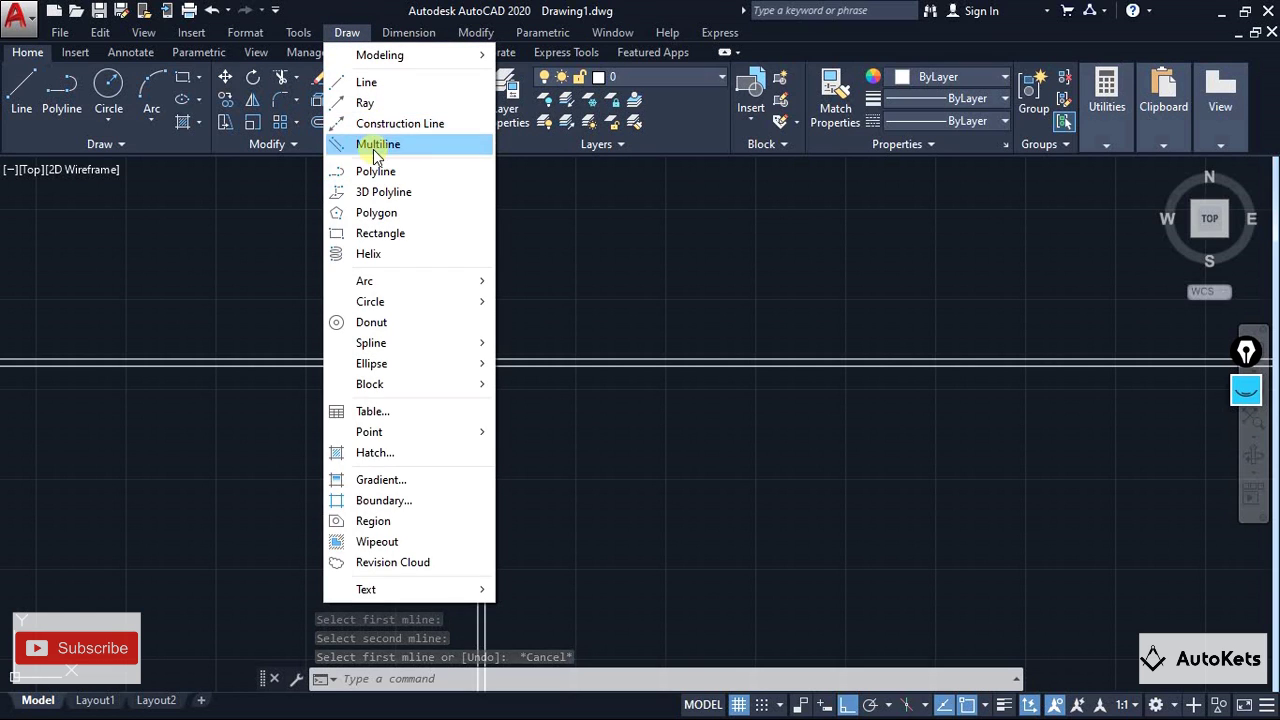
pyautogui.click(378, 144)
pyautogui.click(583, 253)
pyautogui.click(590, 495)
pyautogui.click(735, 498)
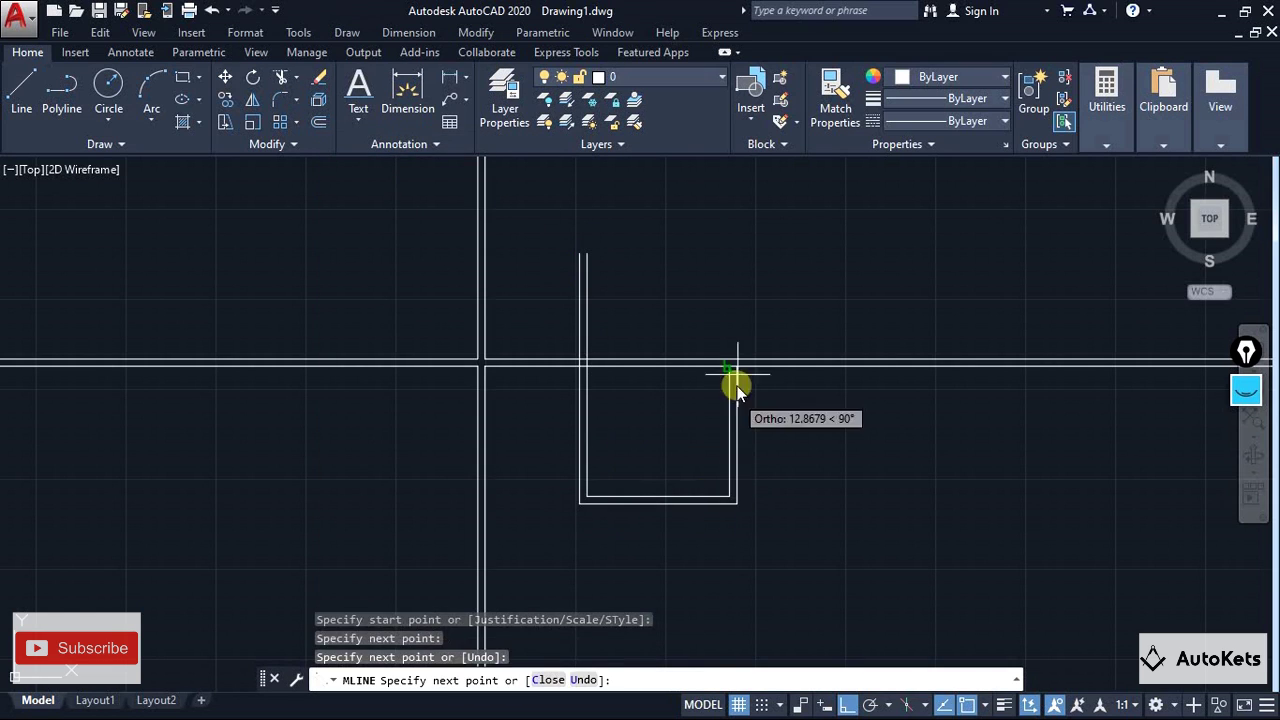
pyautogui.click(735, 273)
pyautogui.click(868, 273)
pyautogui.click(868, 475)
pyautogui.click(975, 465)
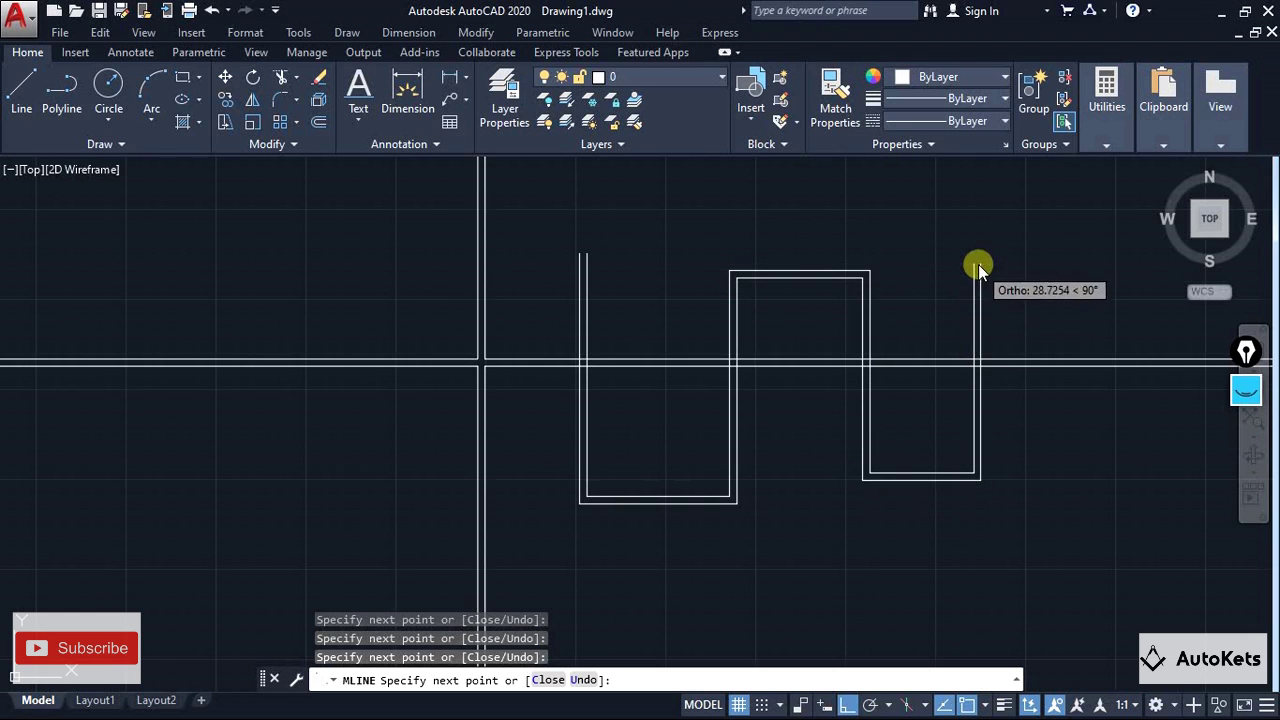
pyautogui.click(980, 263)
pyautogui.press('Escape')
pyautogui.scroll(3, 666, 400)
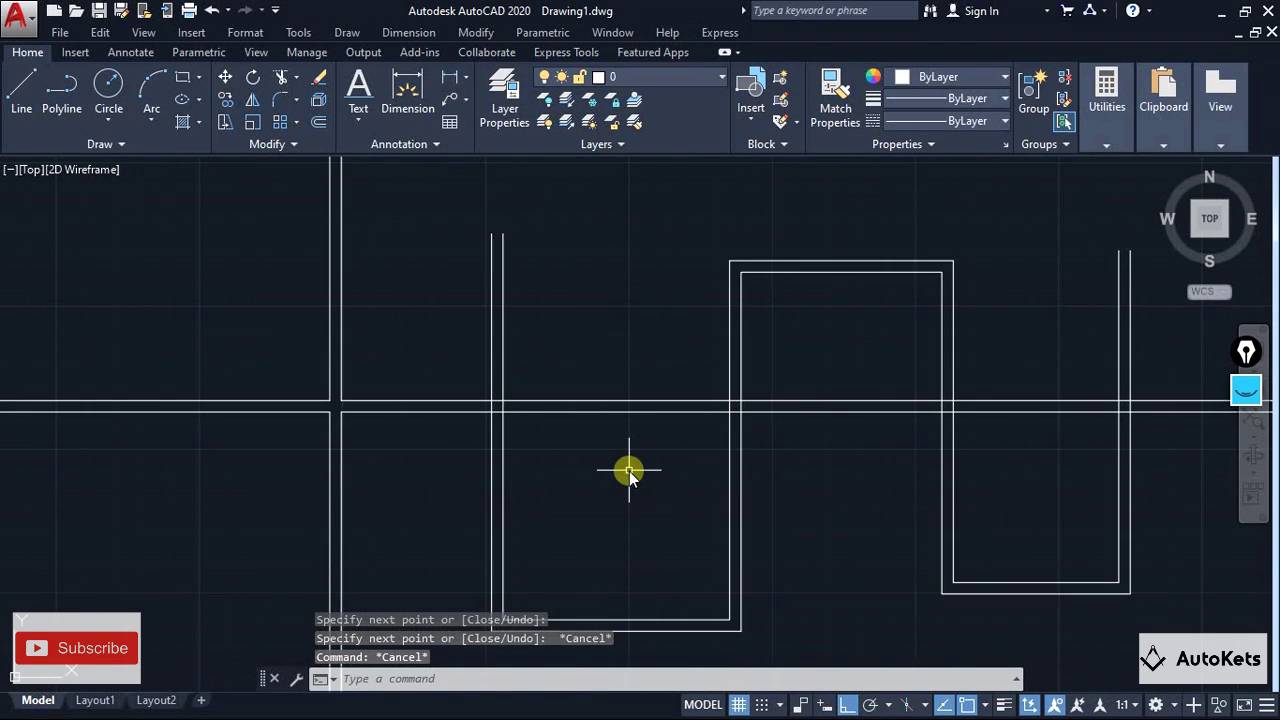
pyautogui.write('ml')
pyautogui.press('Return')
pyautogui.press('Escape')
# Run MLEDIT with Closed Cross, cutting the horizontal multiline where it passes the zigzag multiline's first vertical leg.
pyautogui.write('ml')
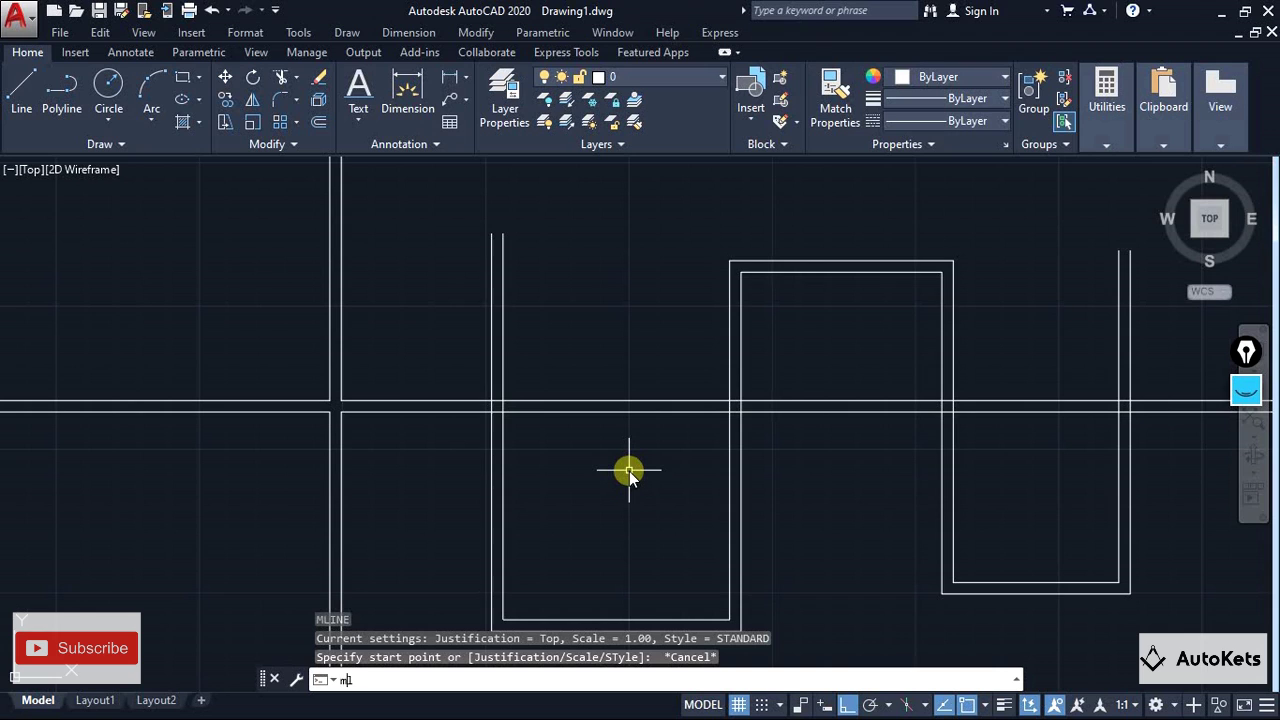
pyautogui.write('edit')
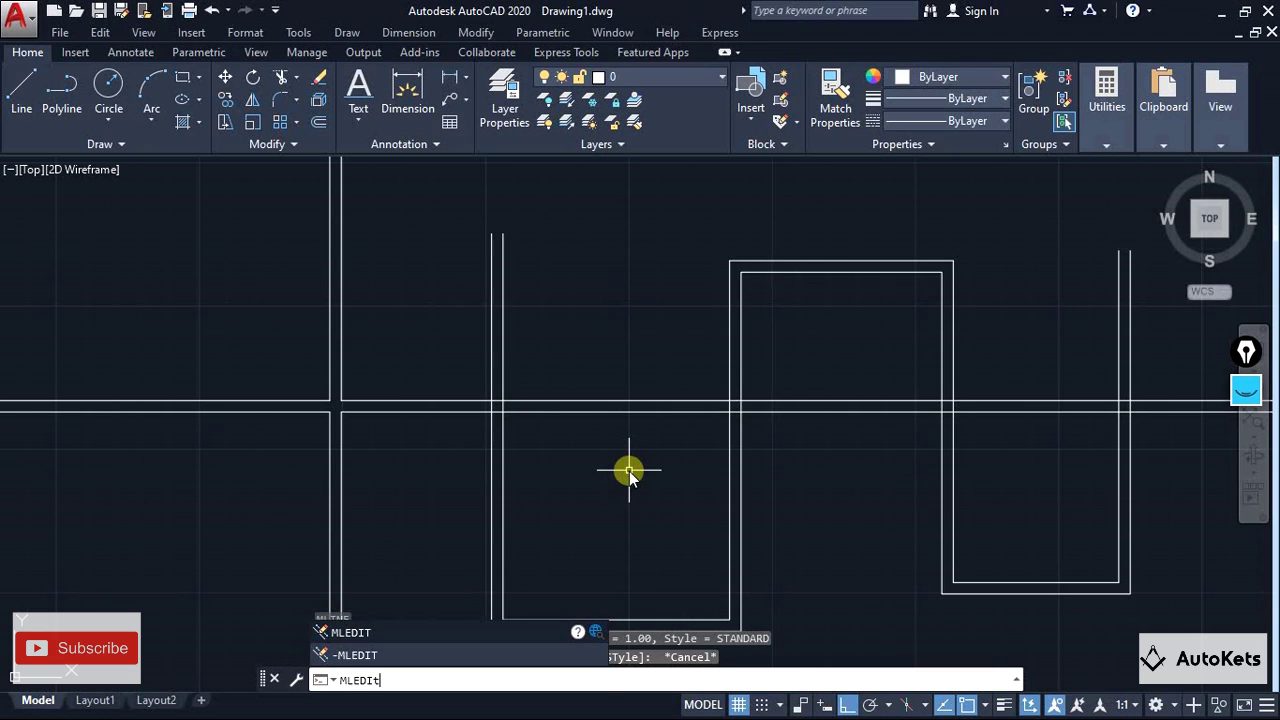
pyautogui.press('Return')
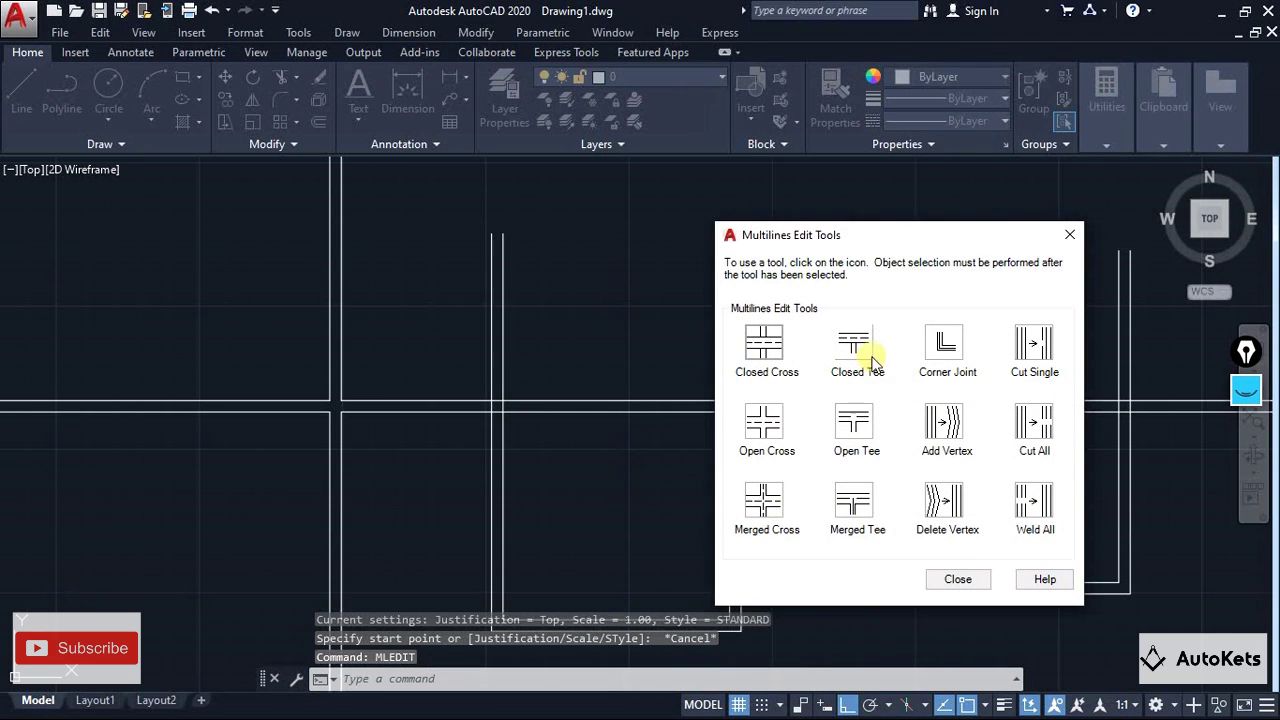
pyautogui.click(774, 352)
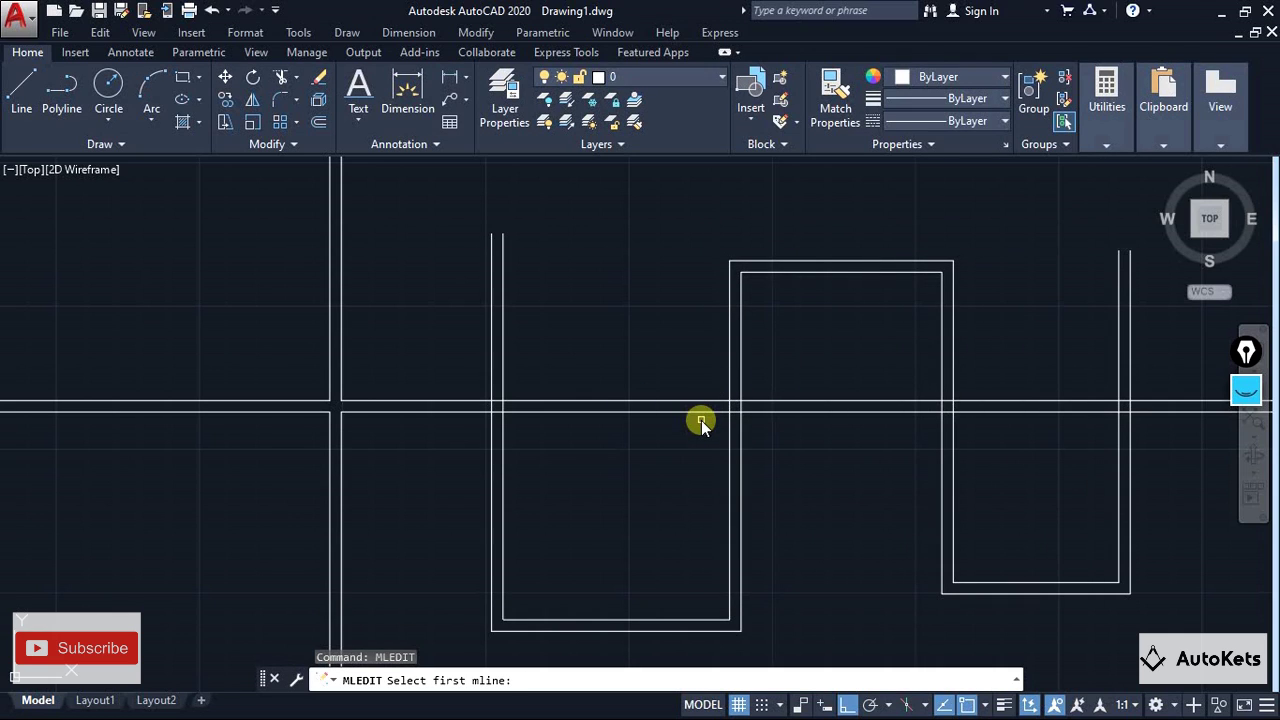
pyautogui.click(702, 410)
pyautogui.click(504, 433)
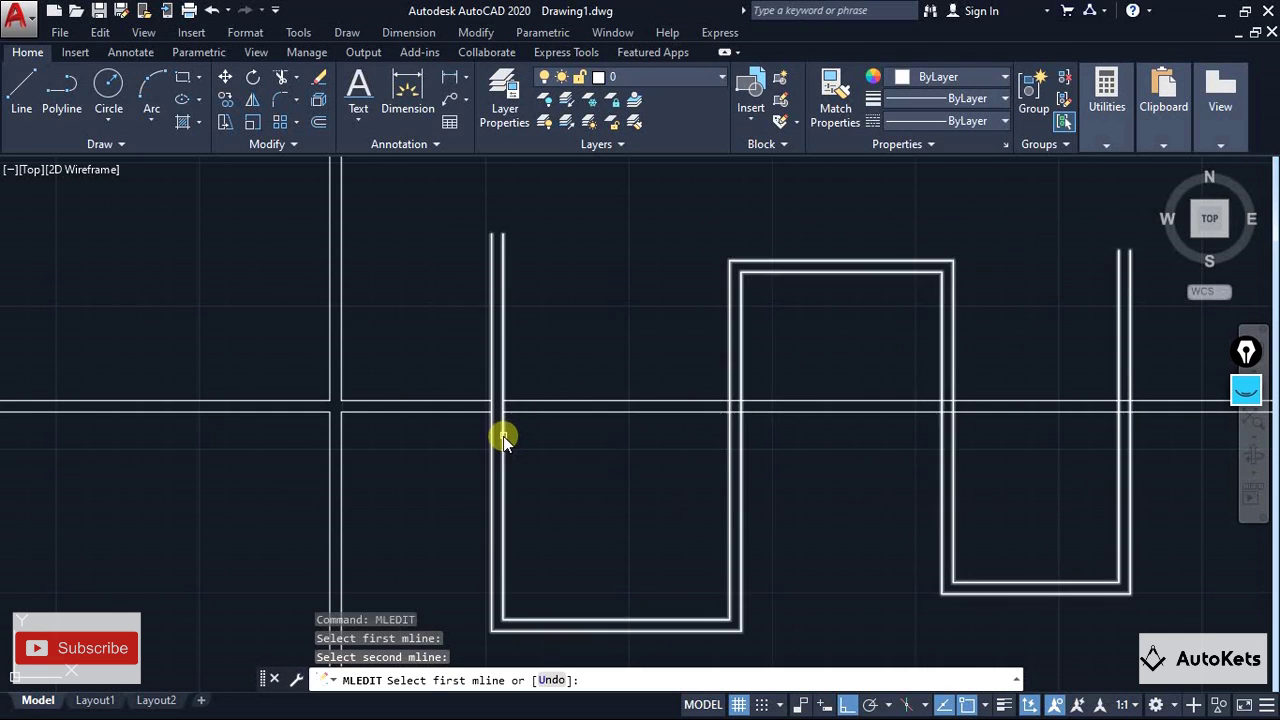
pyautogui.scroll(2, 503, 436)
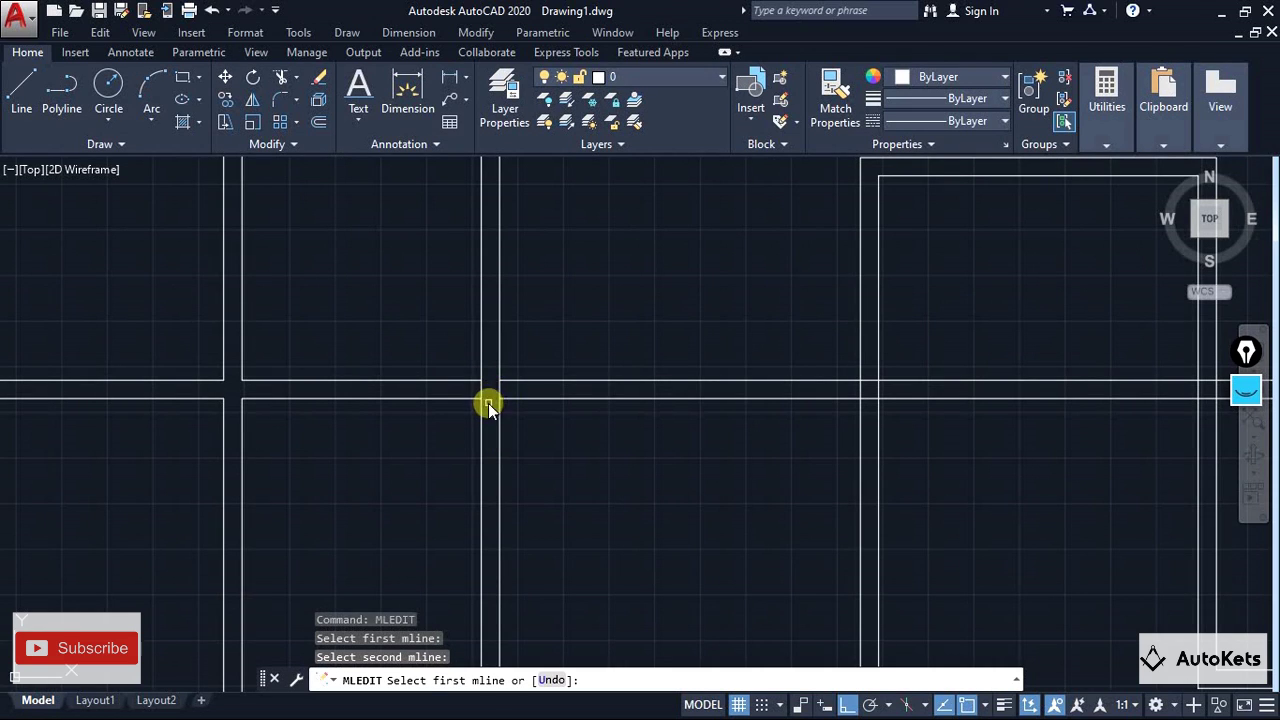
pyautogui.scroll(-2, 547, 441)
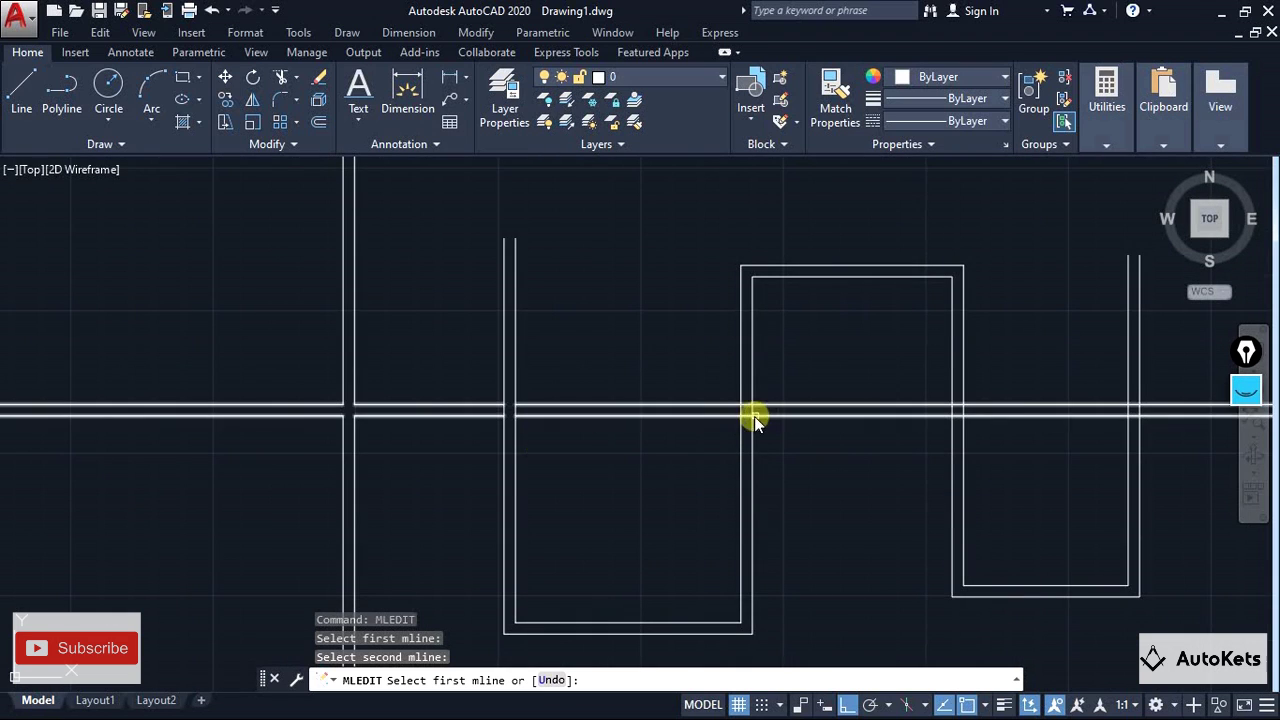
pyautogui.moveTo(754, 417); pyautogui.dragTo(646, 459, button='middle')
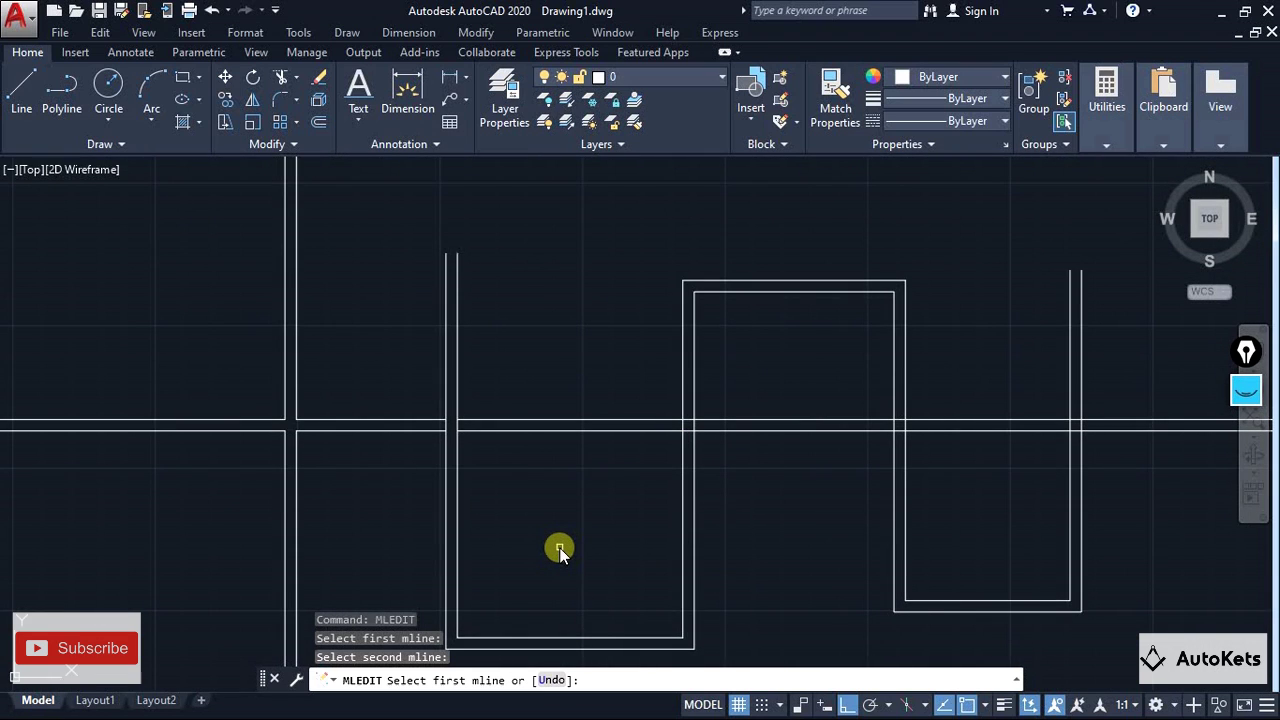
pyautogui.press('Escape')
# Run MLEDIT with Corner Joint on the zigzag multiline's second vertical leg and the horizontal multiline just beyond it.
pyautogui.write('MLEDIt')
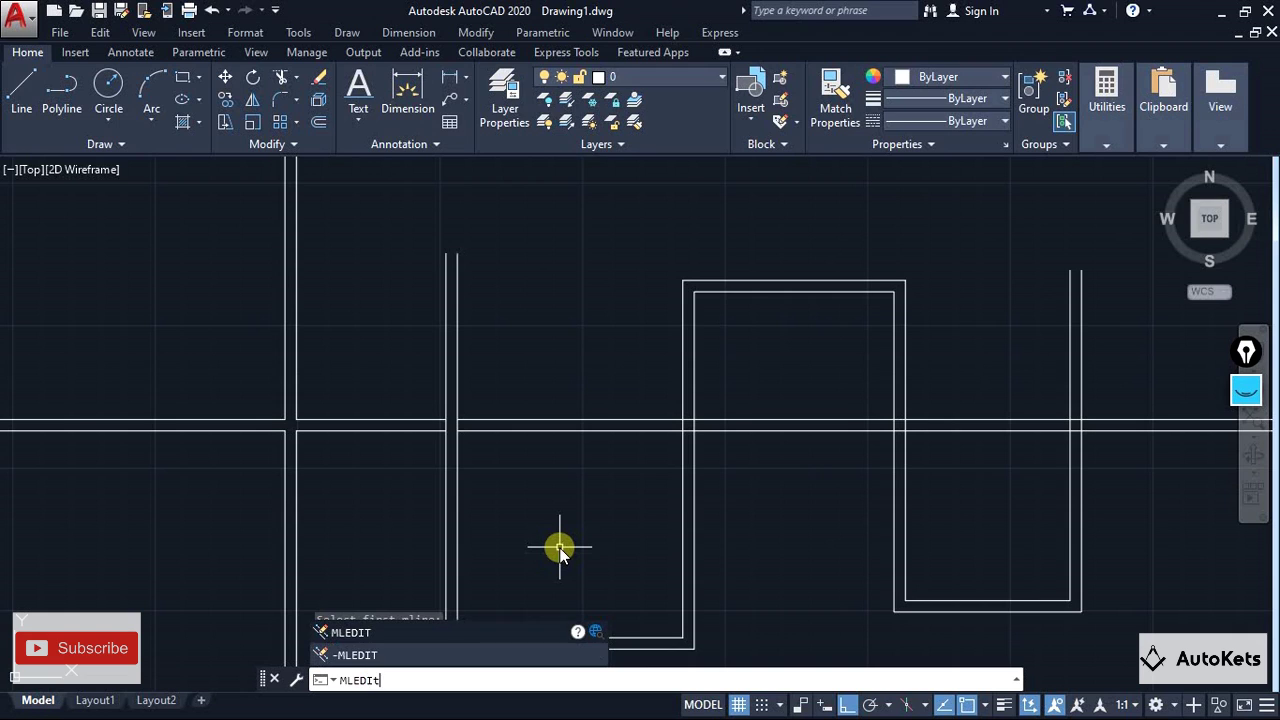
pyautogui.press('Return')
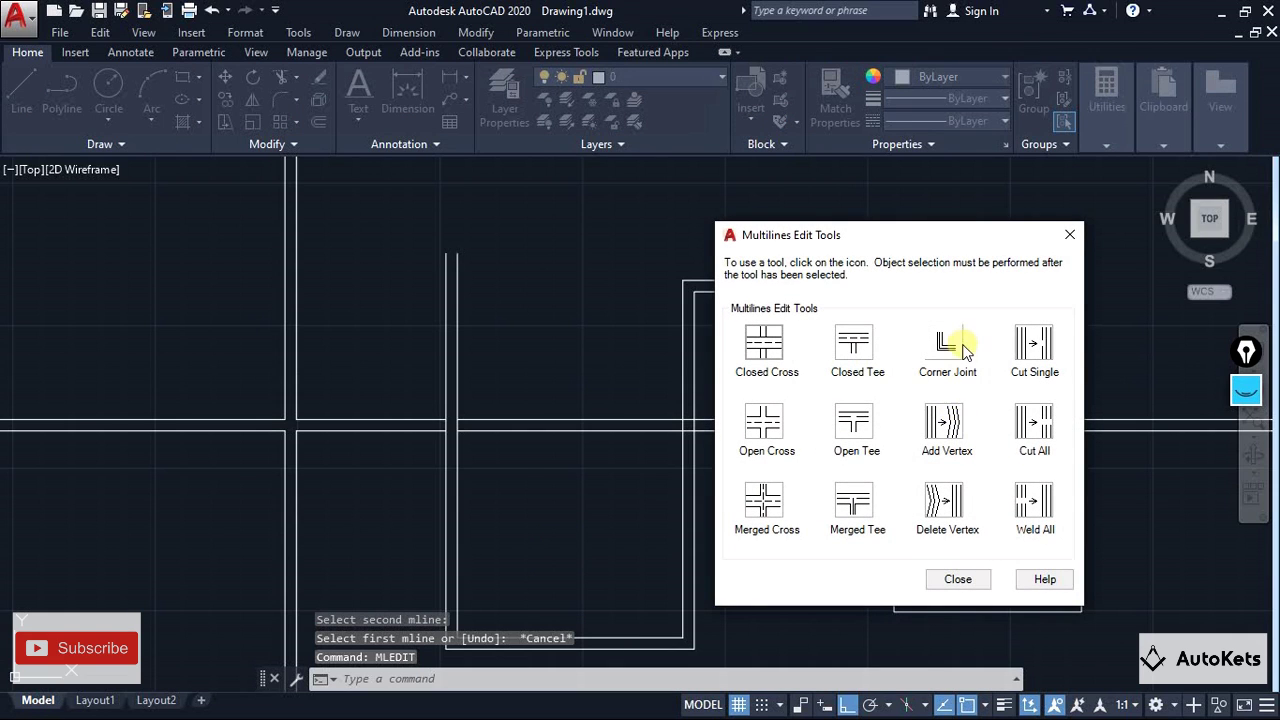
pyautogui.click(950, 343)
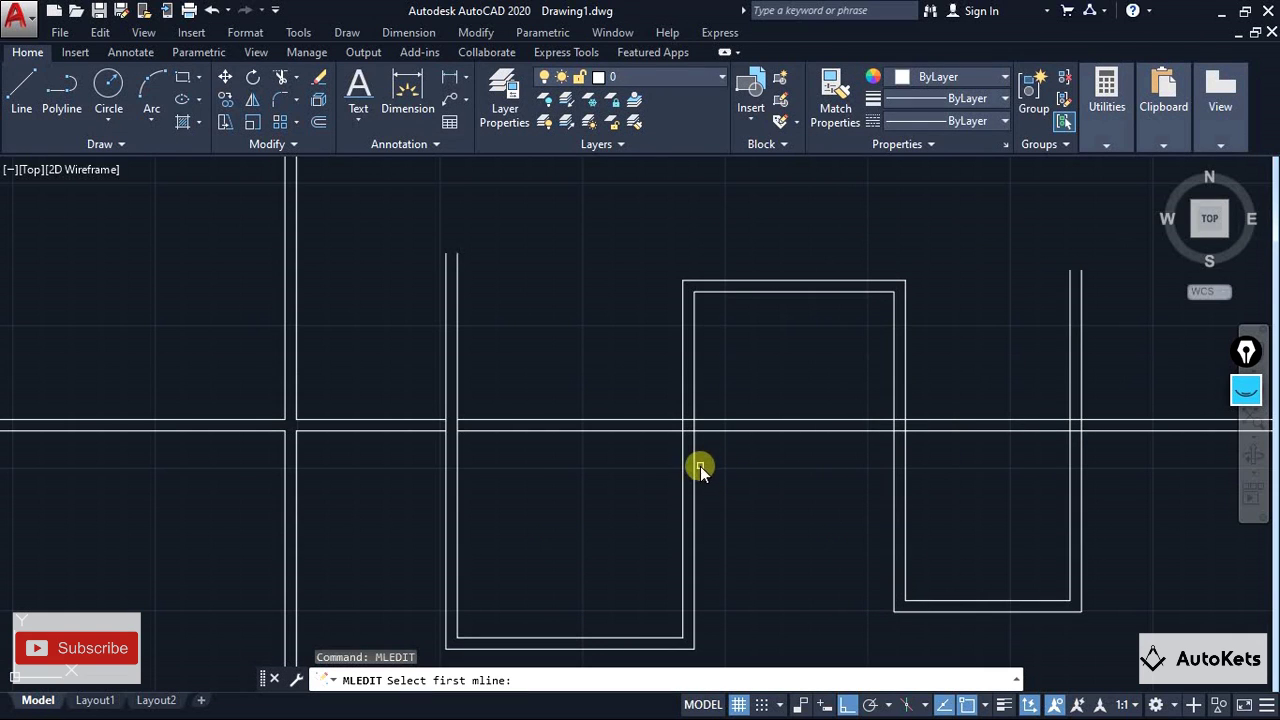
pyautogui.click(693, 470)
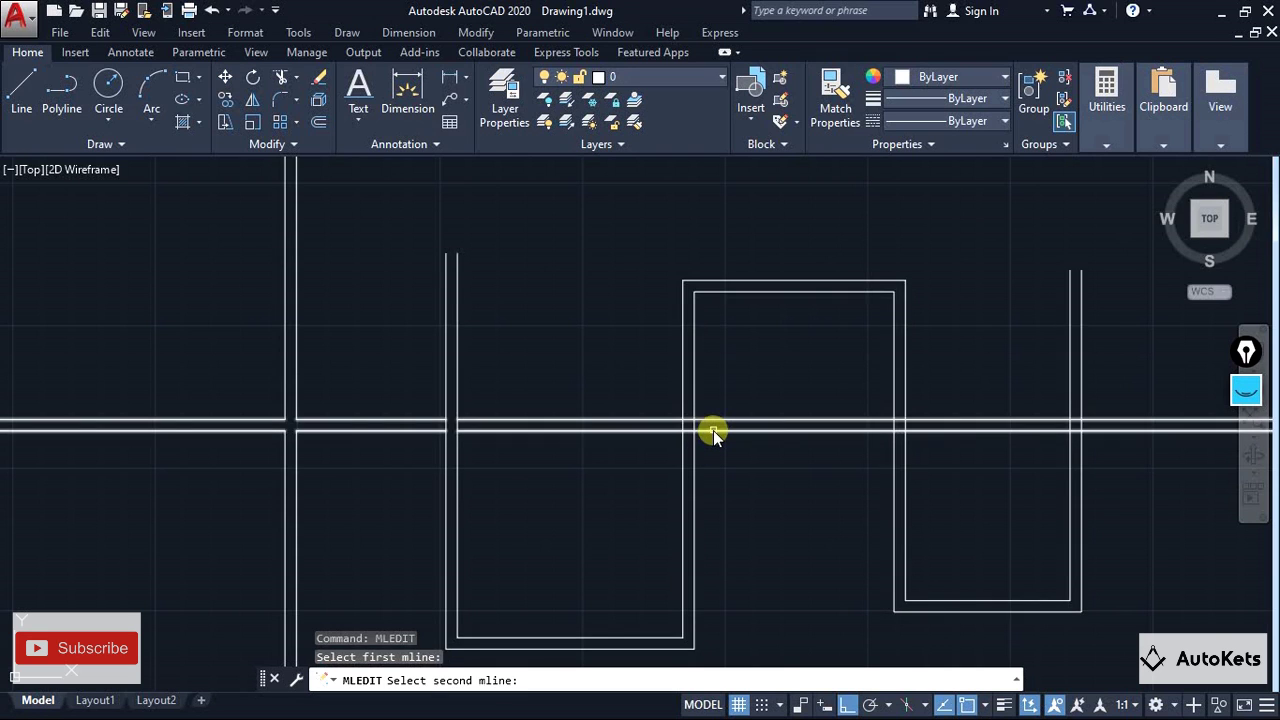
pyautogui.click(713, 430)
pyautogui.scroll(-2, 773, 518)
pyautogui.moveTo(773, 518); pyautogui.dragTo(571, 465, button='middle')
pyautogui.scroll(-2, 620, 485)
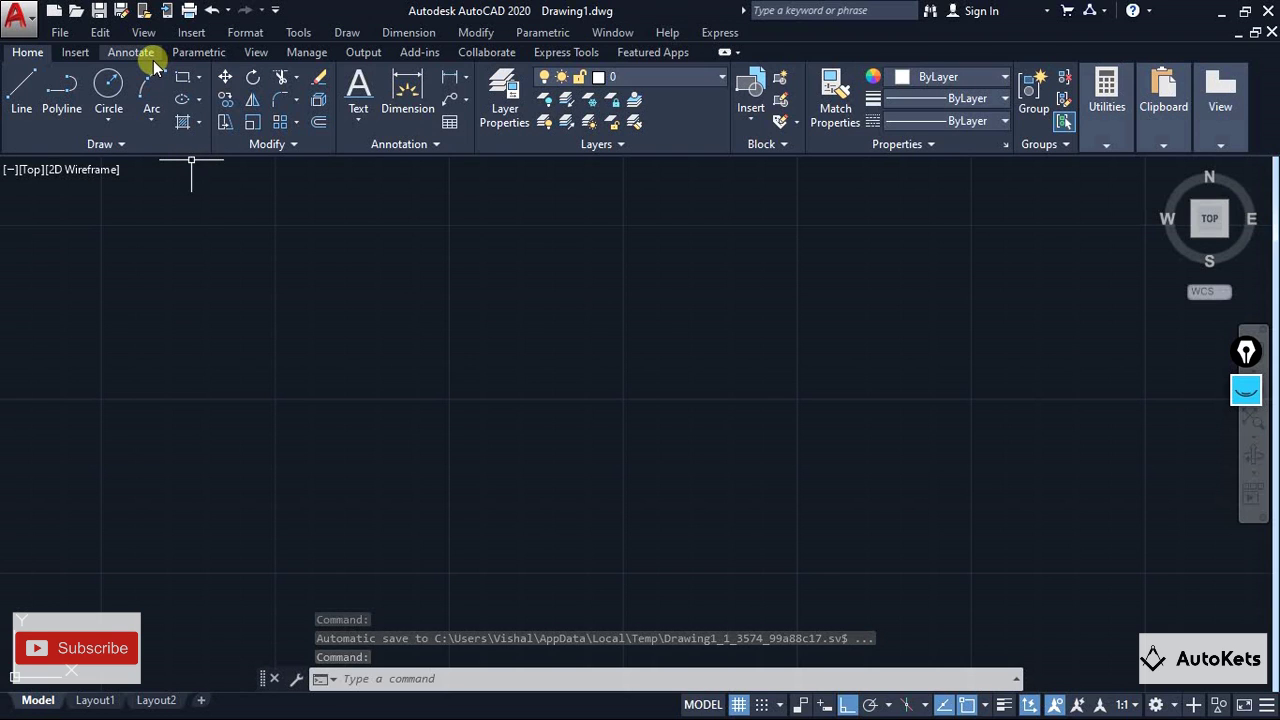
# Create a new multiline style named Autokets, starting from STANDARD.
pyautogui.click(240, 32)
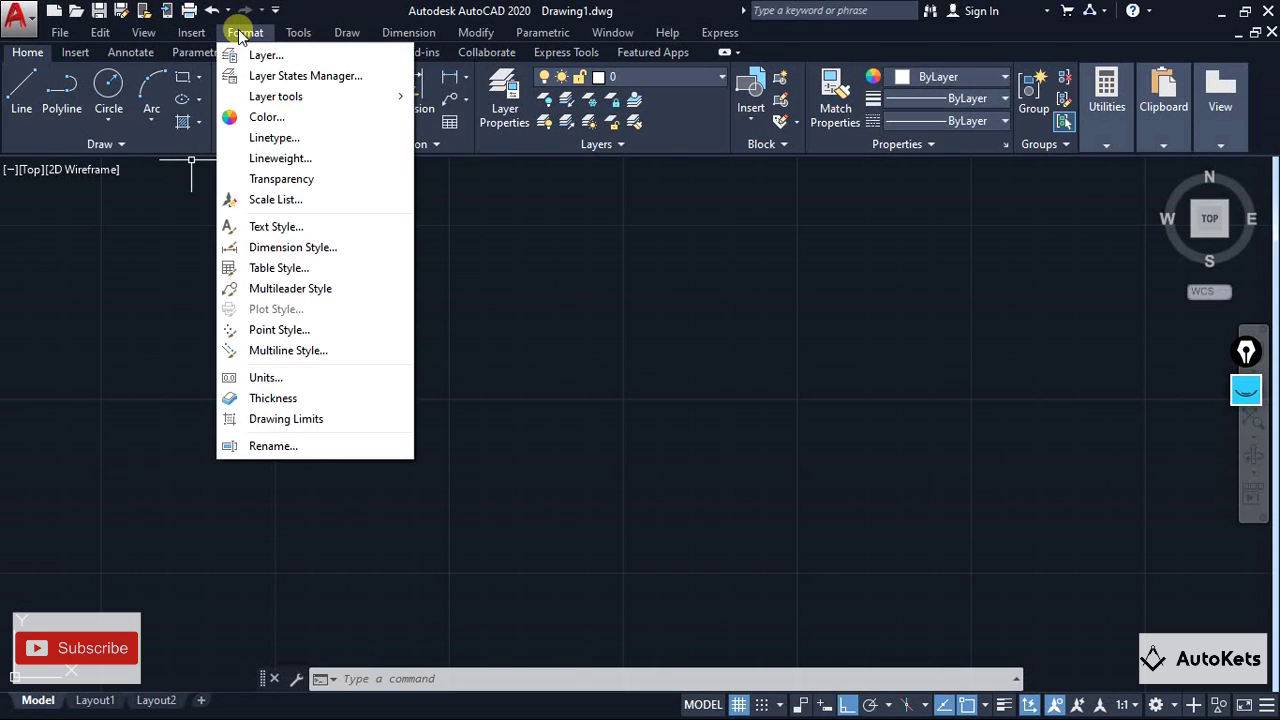
pyautogui.click(270, 352)
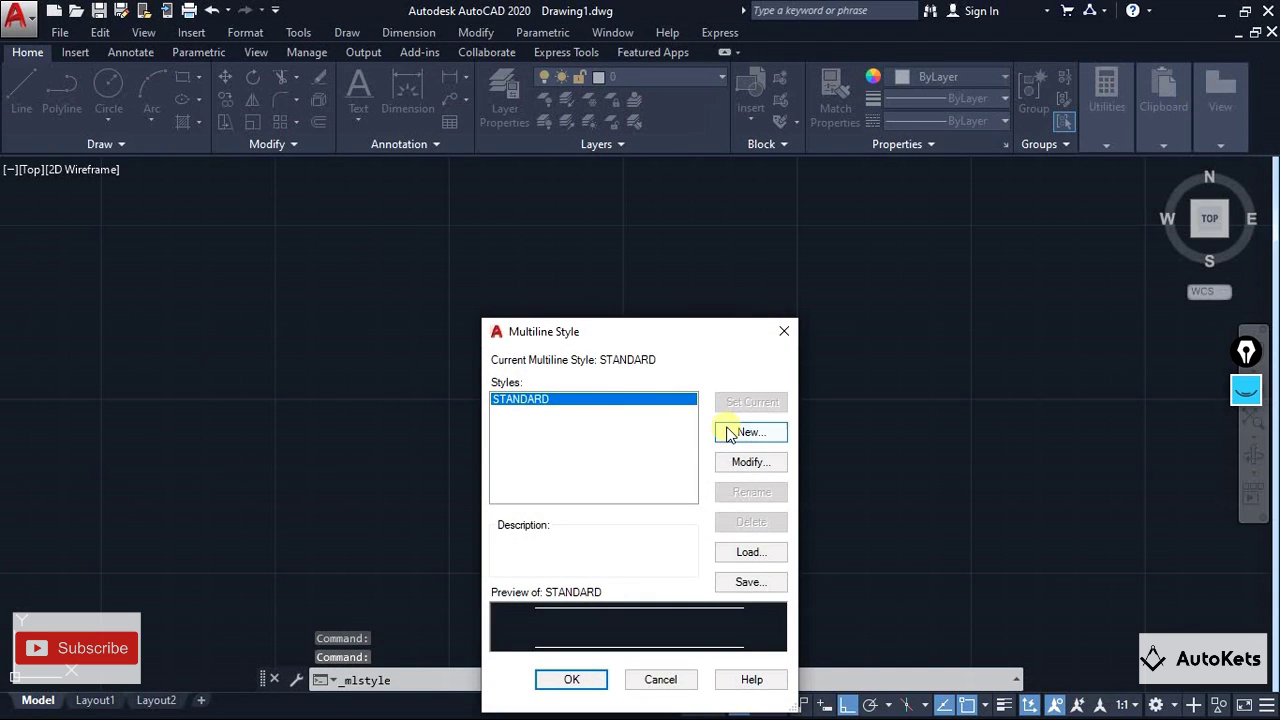
pyautogui.click(729, 433)
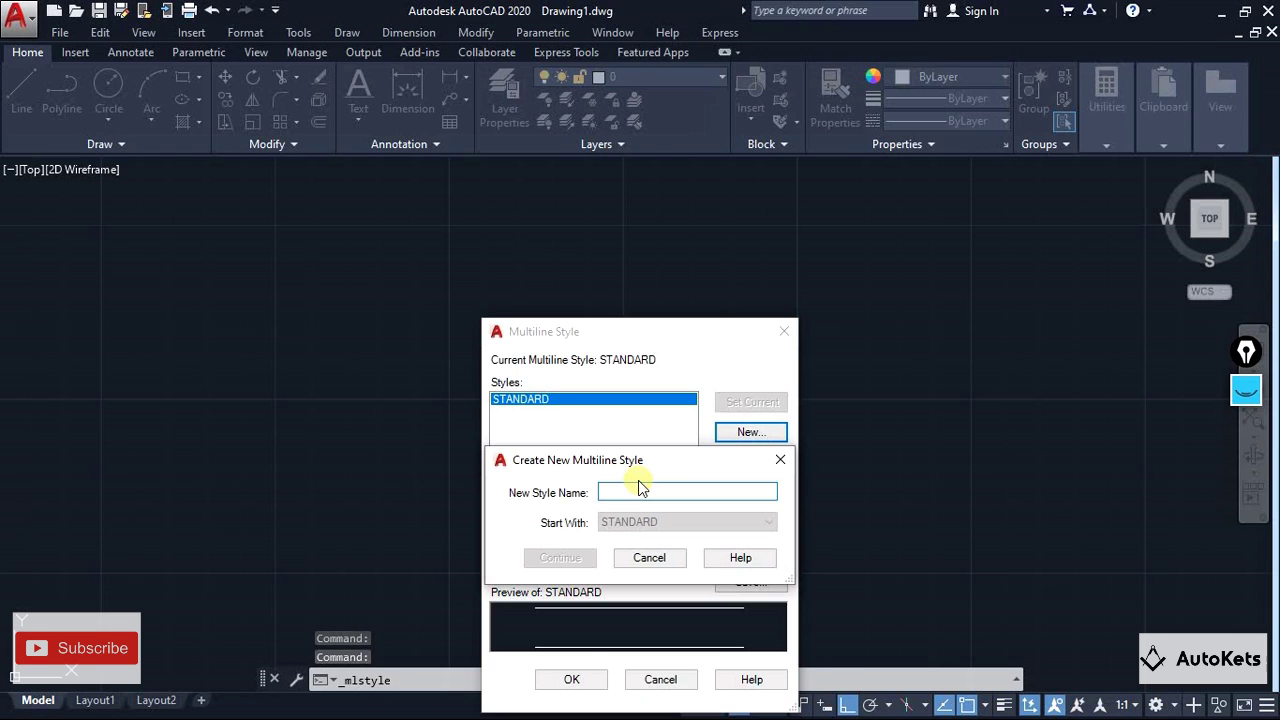
pyautogui.write('Autoket')
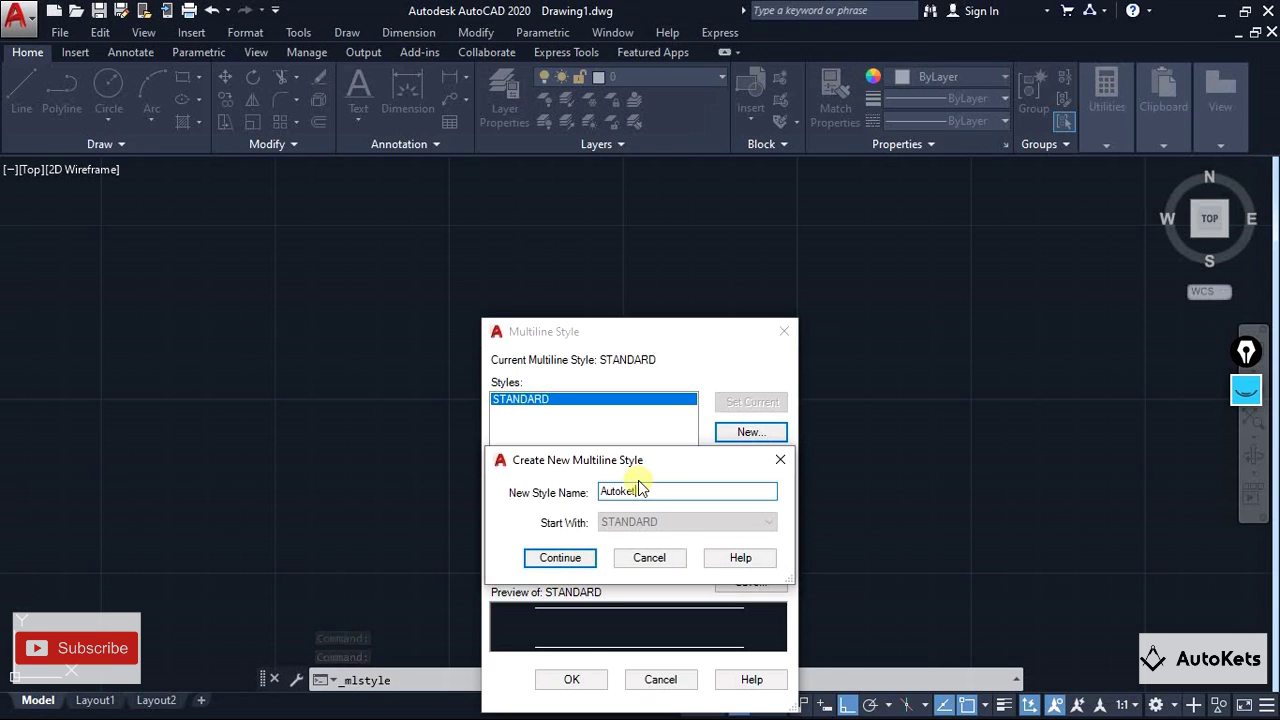
pyautogui.write('s')
pyautogui.press('Return')
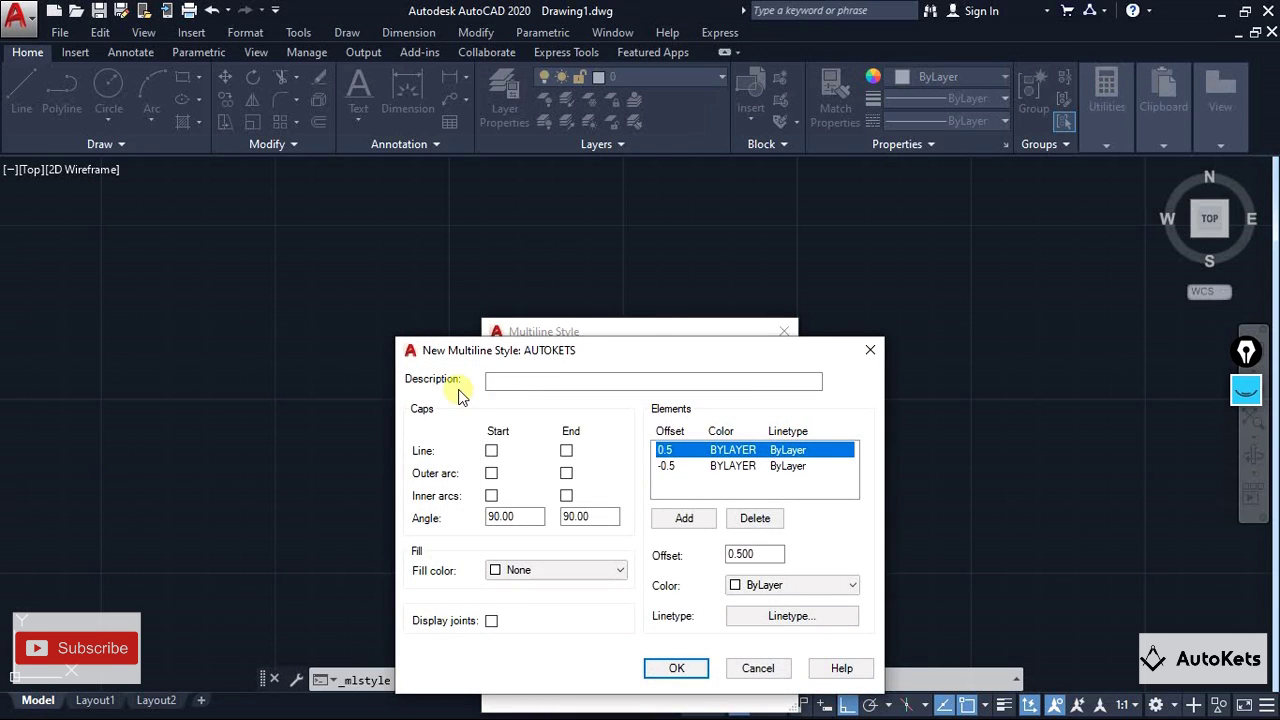
pyautogui.moveTo(602, 351); pyautogui.dragTo(547, 220)
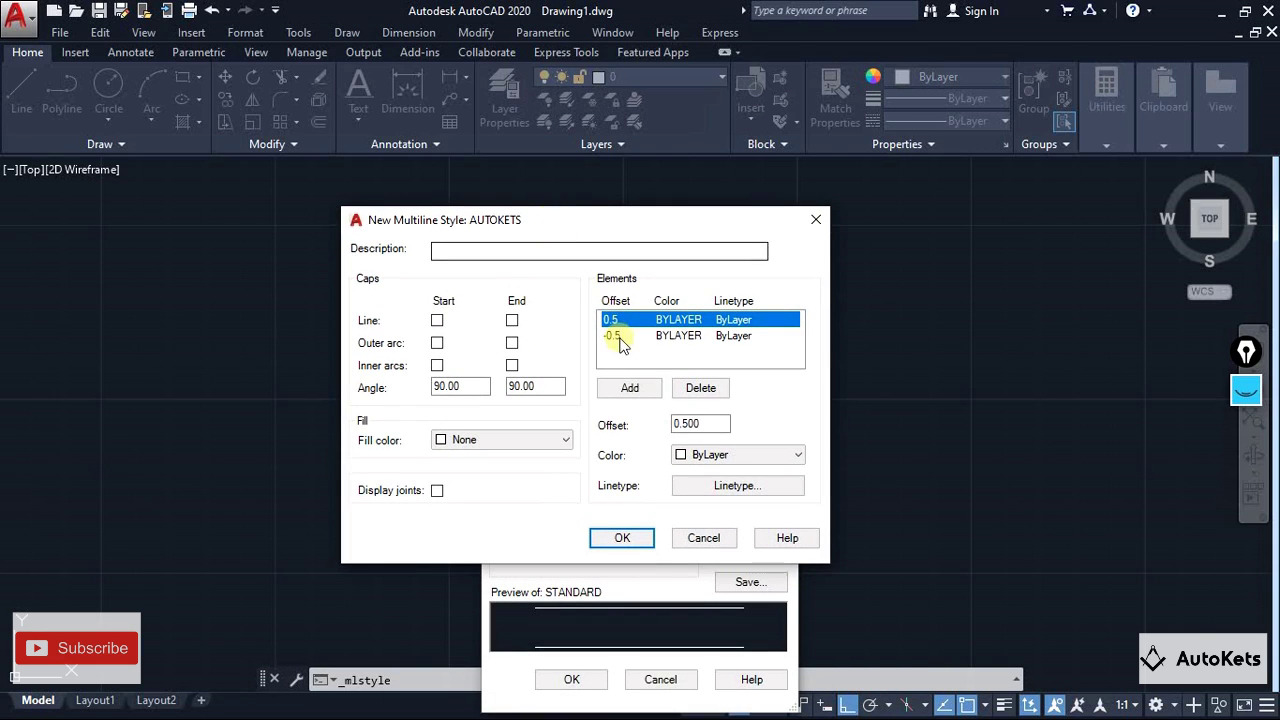
# Add an element at offset 0 to the AUTOKETS multiline style and set its color to Red.
pyautogui.click(617, 395)
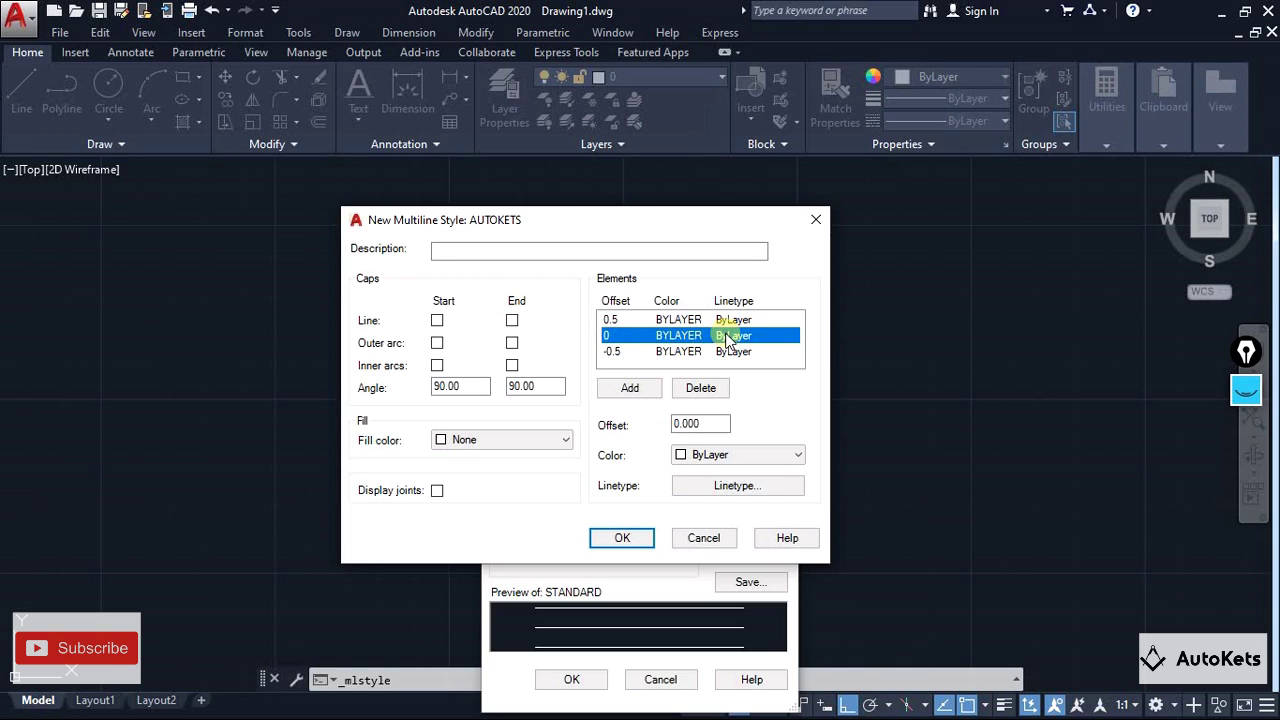
pyautogui.click(483, 440)
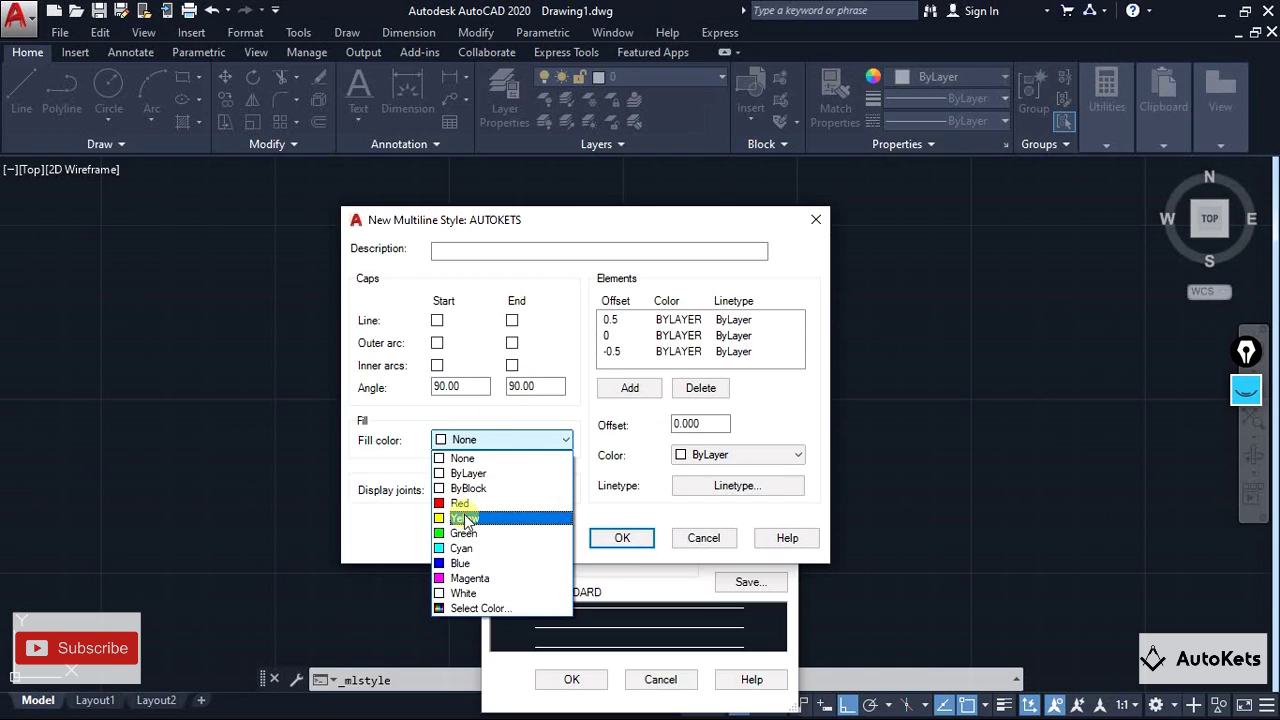
pyautogui.click(590, 428)
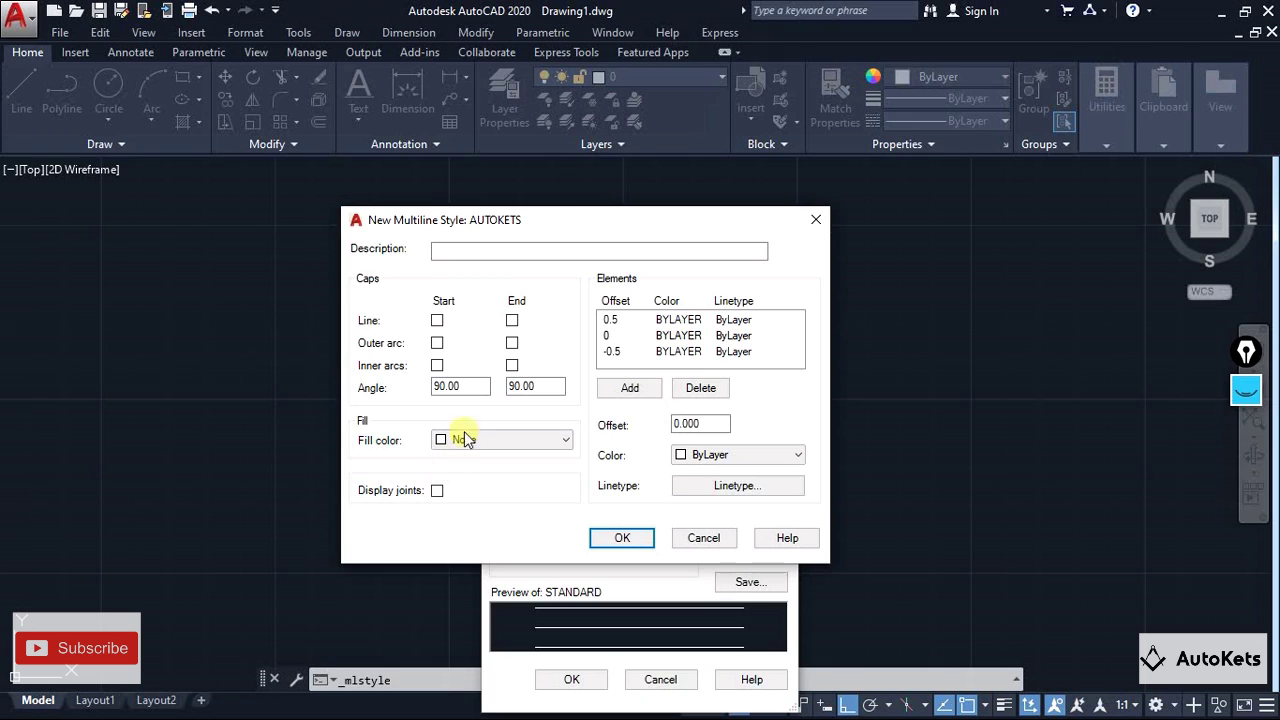
pyautogui.click(657, 340)
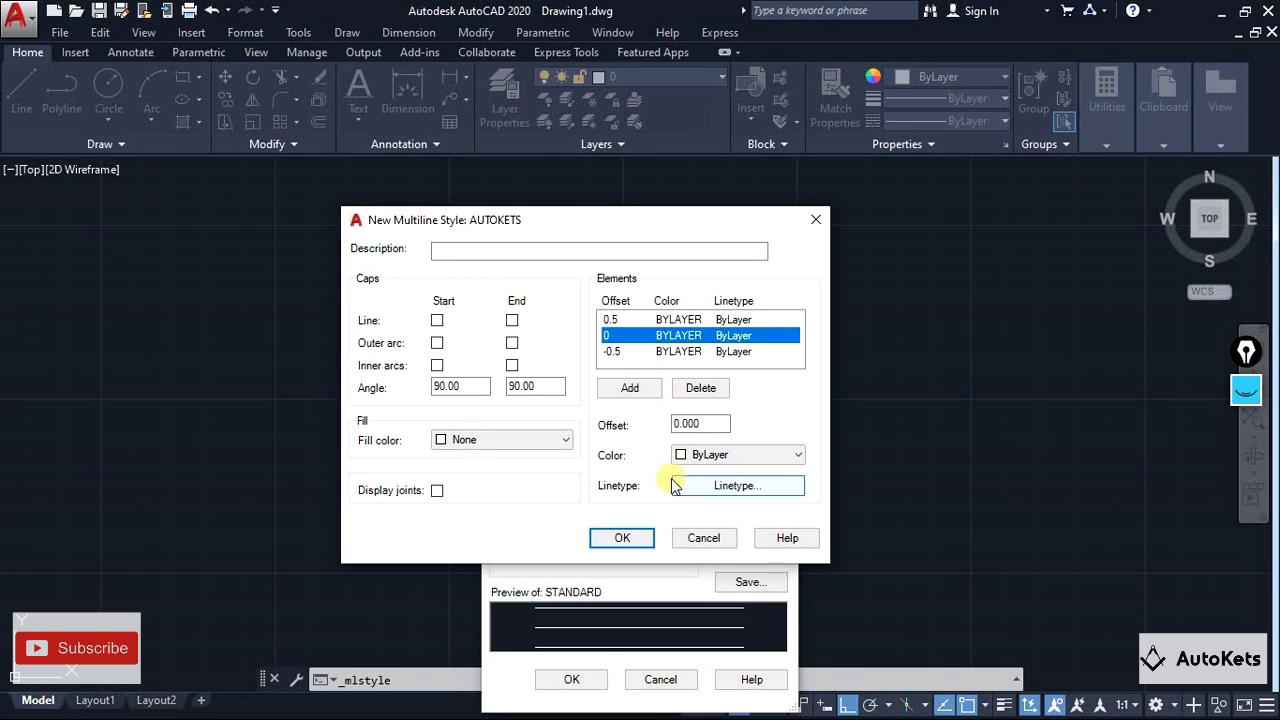
pyautogui.click(700, 455)
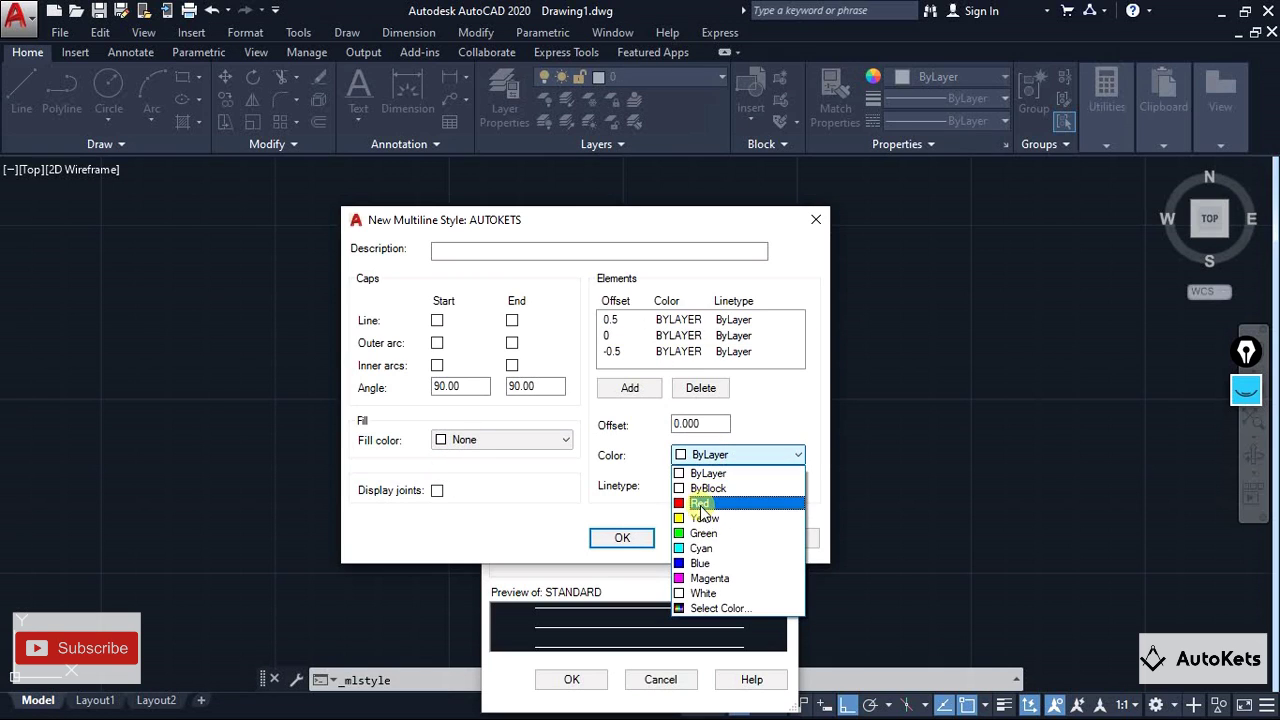
pyautogui.click(700, 503)
# Load the ZIGZAG linetype from acad.lin and assign it to the red element at offset 0.
pyautogui.click(700, 488)
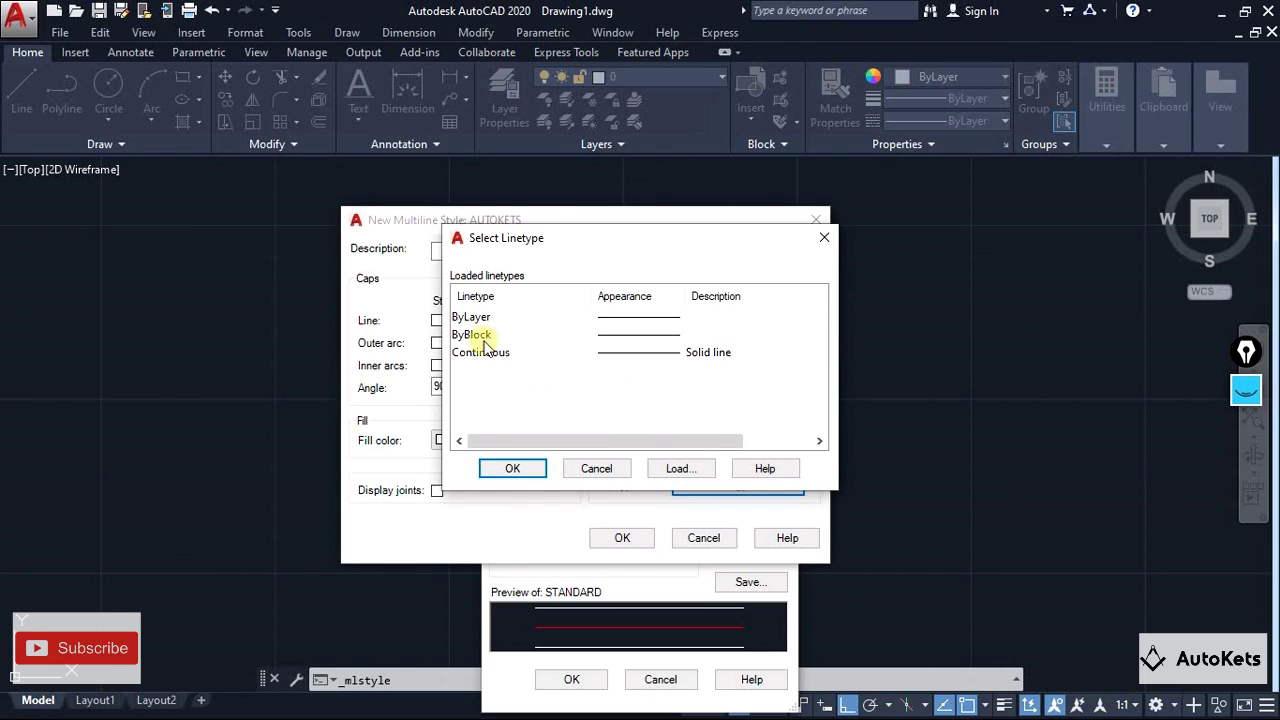
pyautogui.click(678, 470)
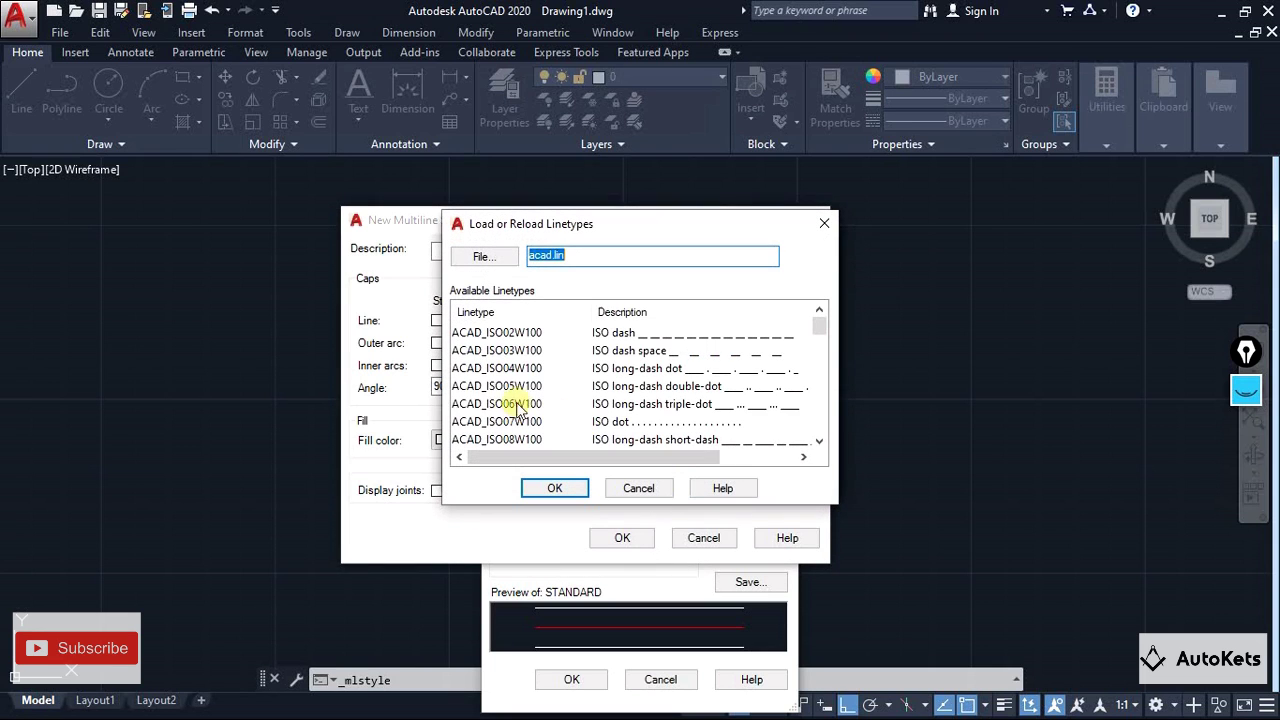
pyautogui.click(514, 403)
pyautogui.press('End')
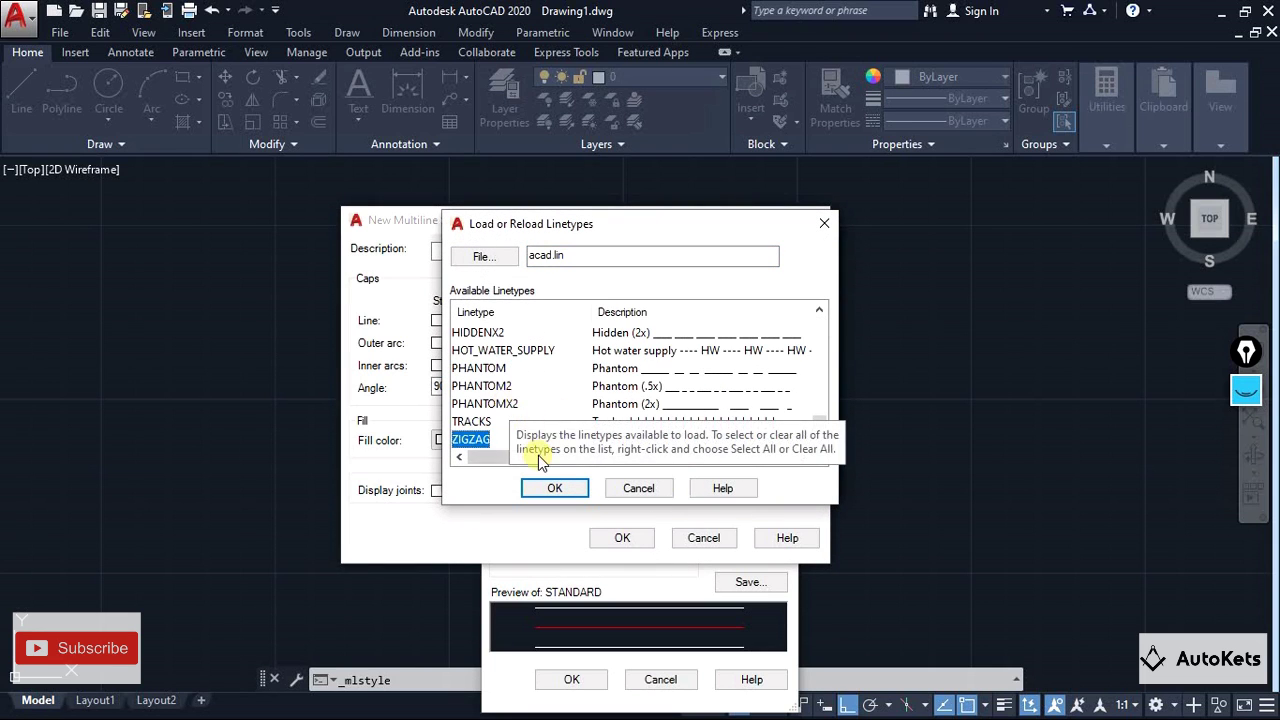
pyautogui.click(555, 488)
pyautogui.click(486, 370)
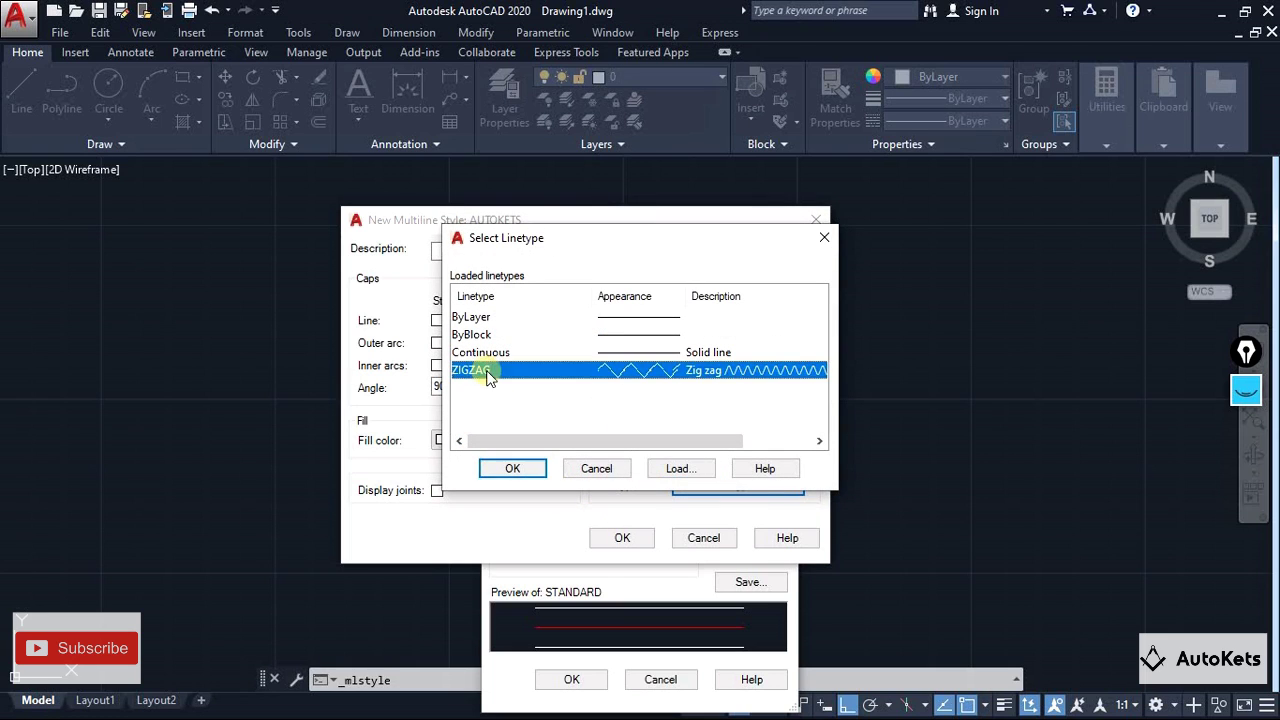
pyautogui.click(512, 468)
# Add another element with an offset of 2 to the AUTOKETS style and save the new style.
pyautogui.click(618, 392)
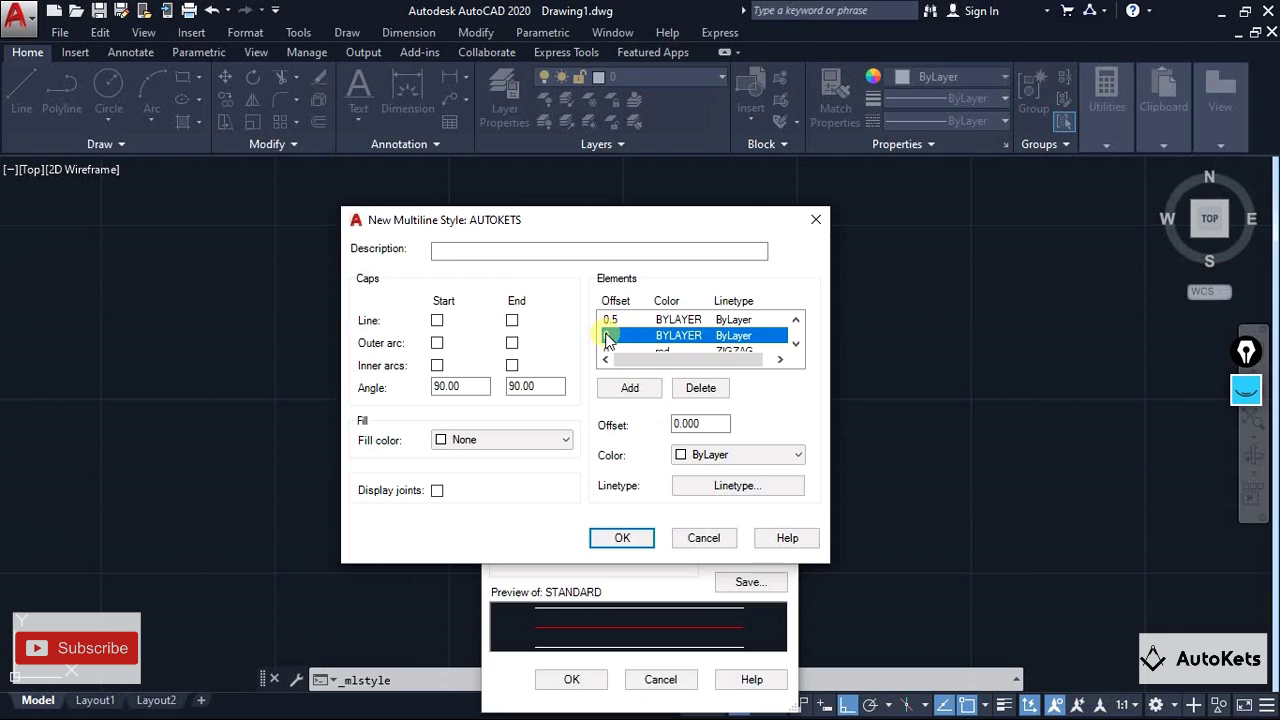
pyautogui.click(698, 424)
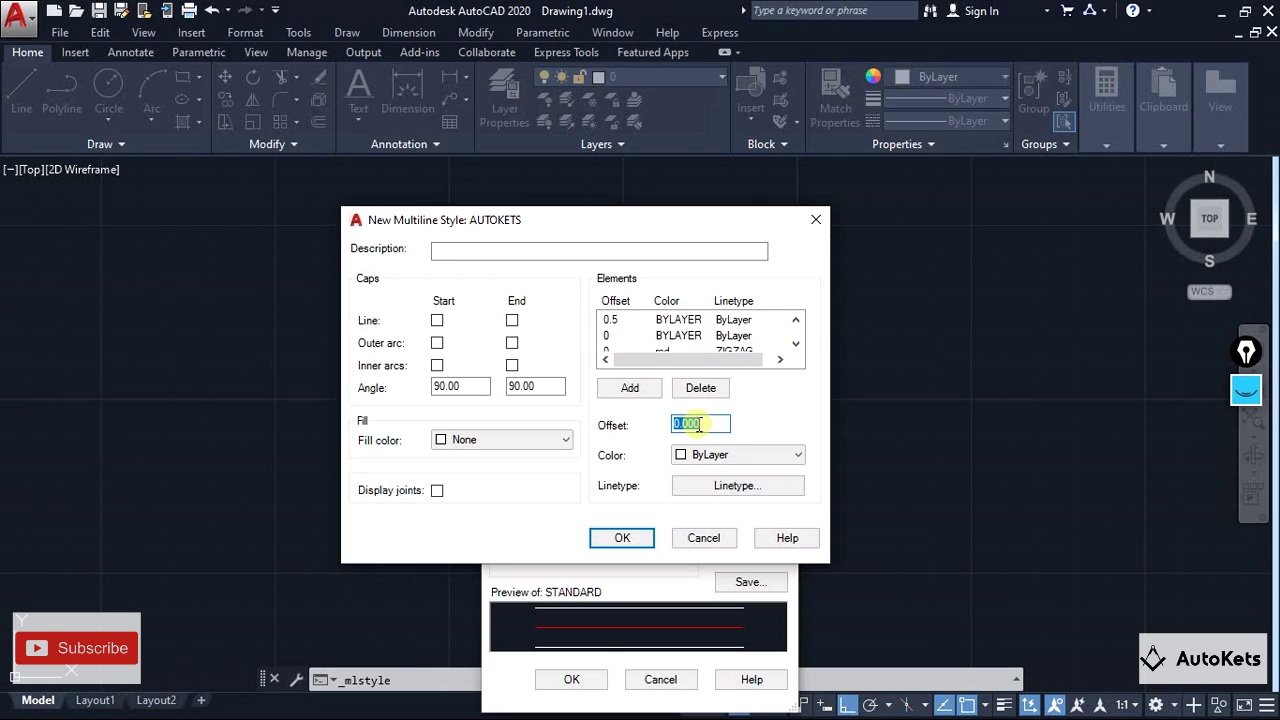
pyautogui.write('-0.5')
pyautogui.press('Return')
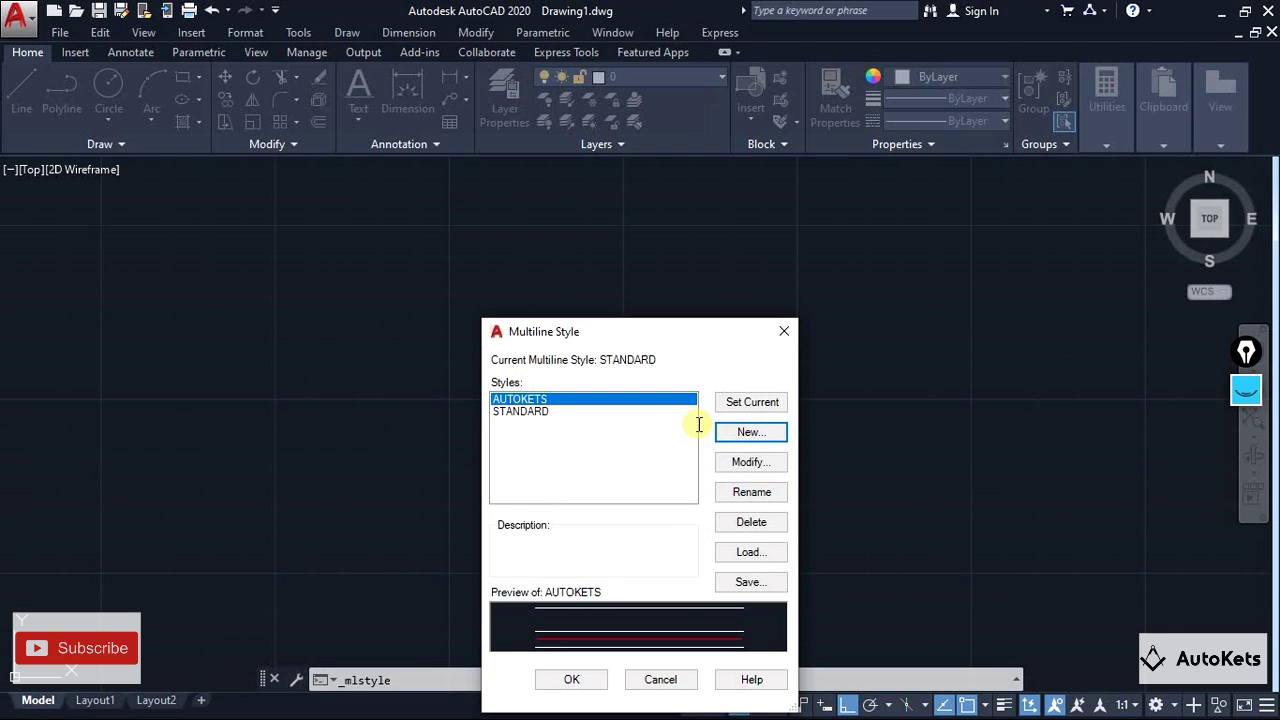
# Modify the AUTOKETS style so its element at offset 2 is Yellow, and accept the multiline style settings.
pyautogui.click(741, 464)
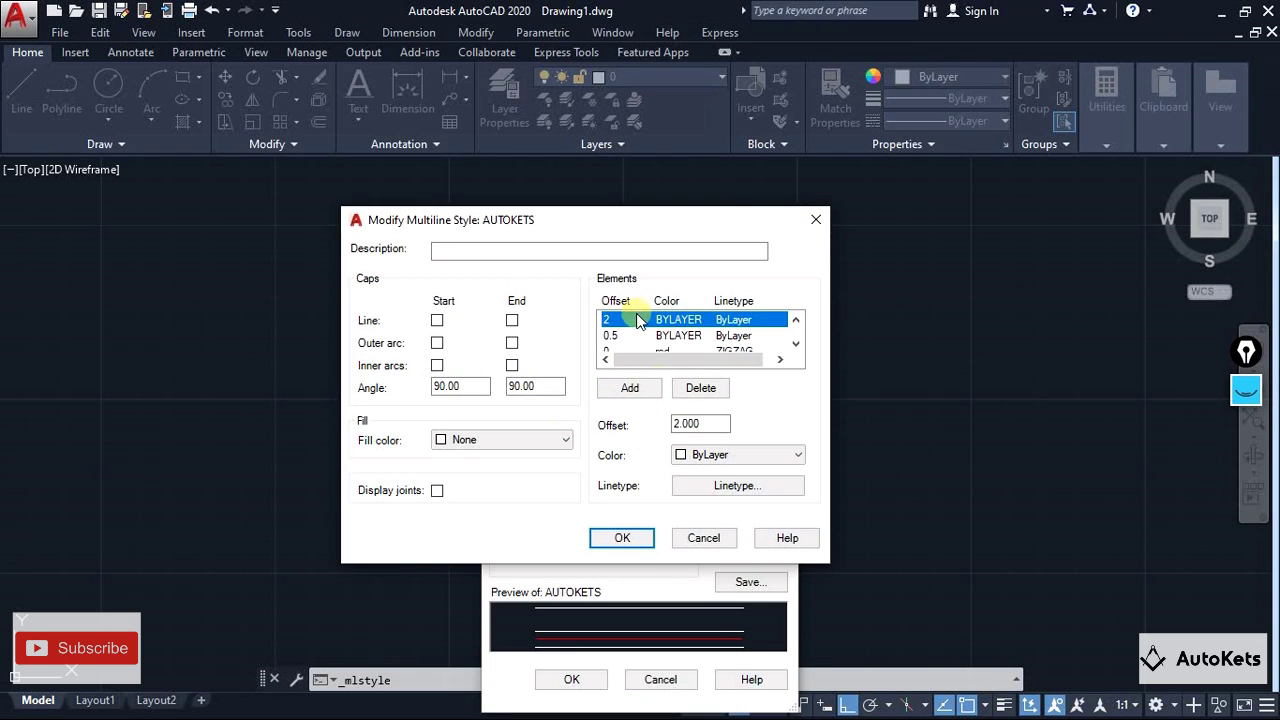
pyautogui.click(713, 460)
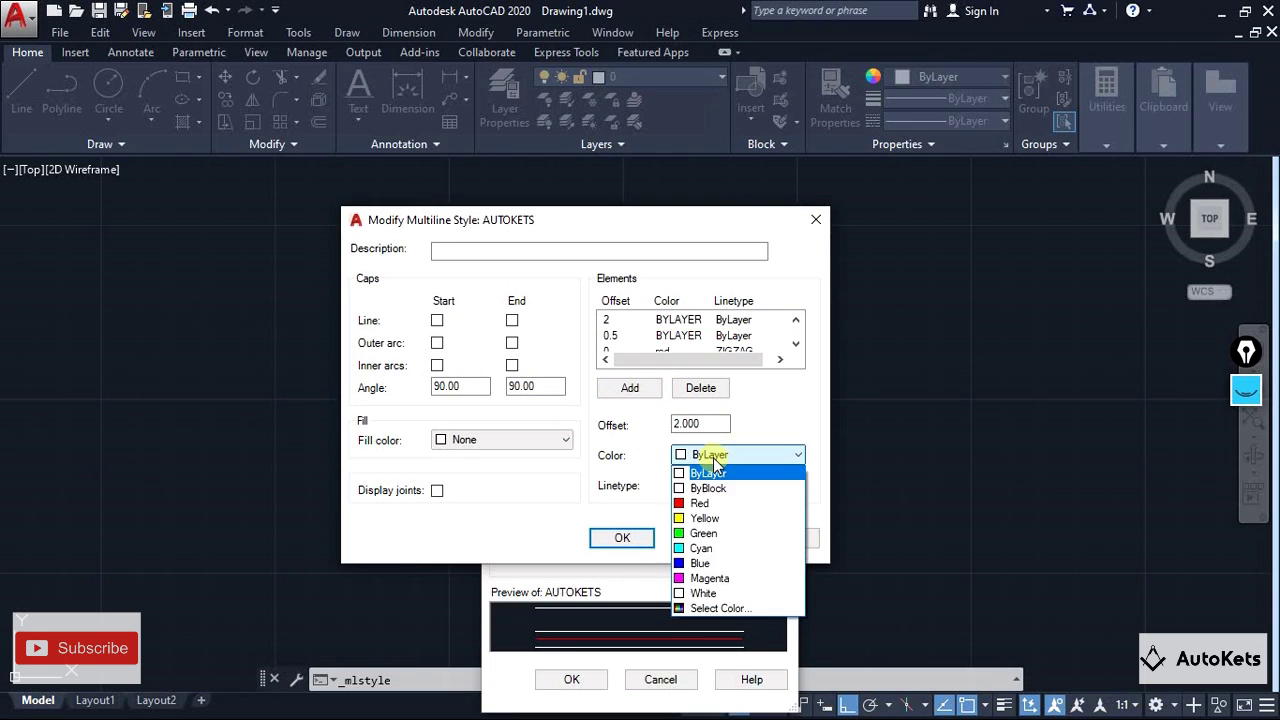
pyautogui.click(700, 520)
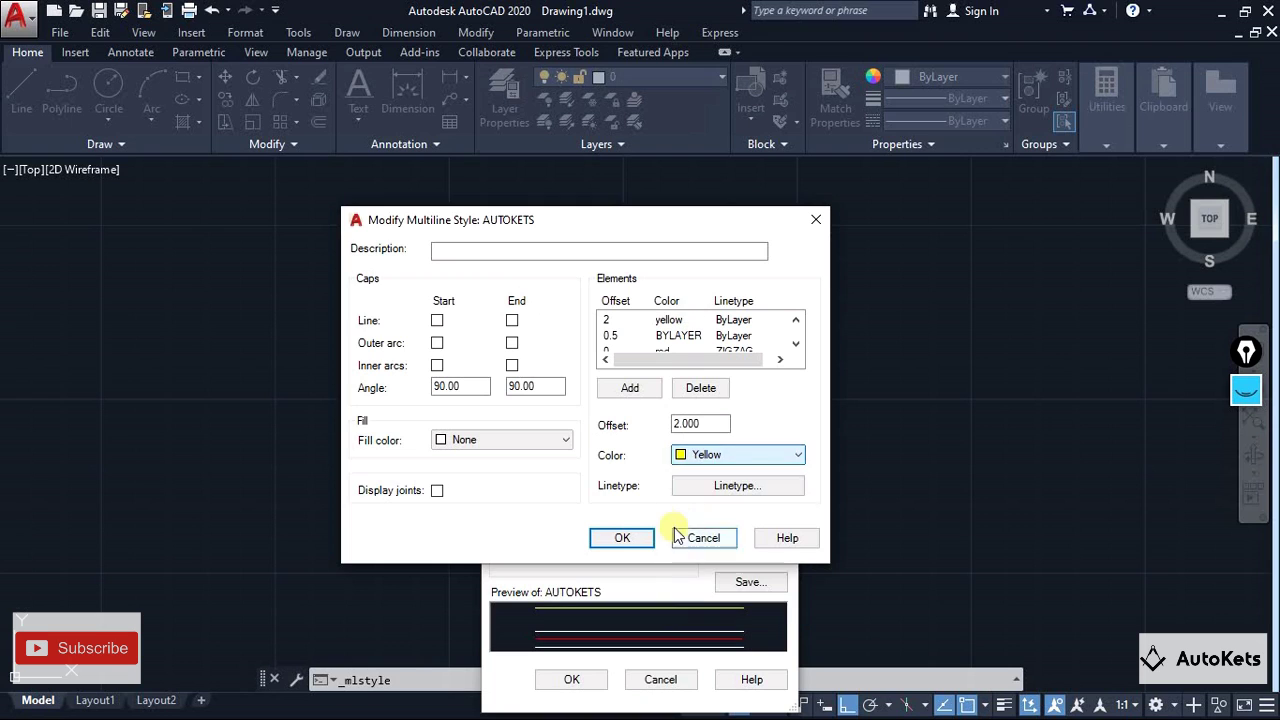
pyautogui.click(622, 536)
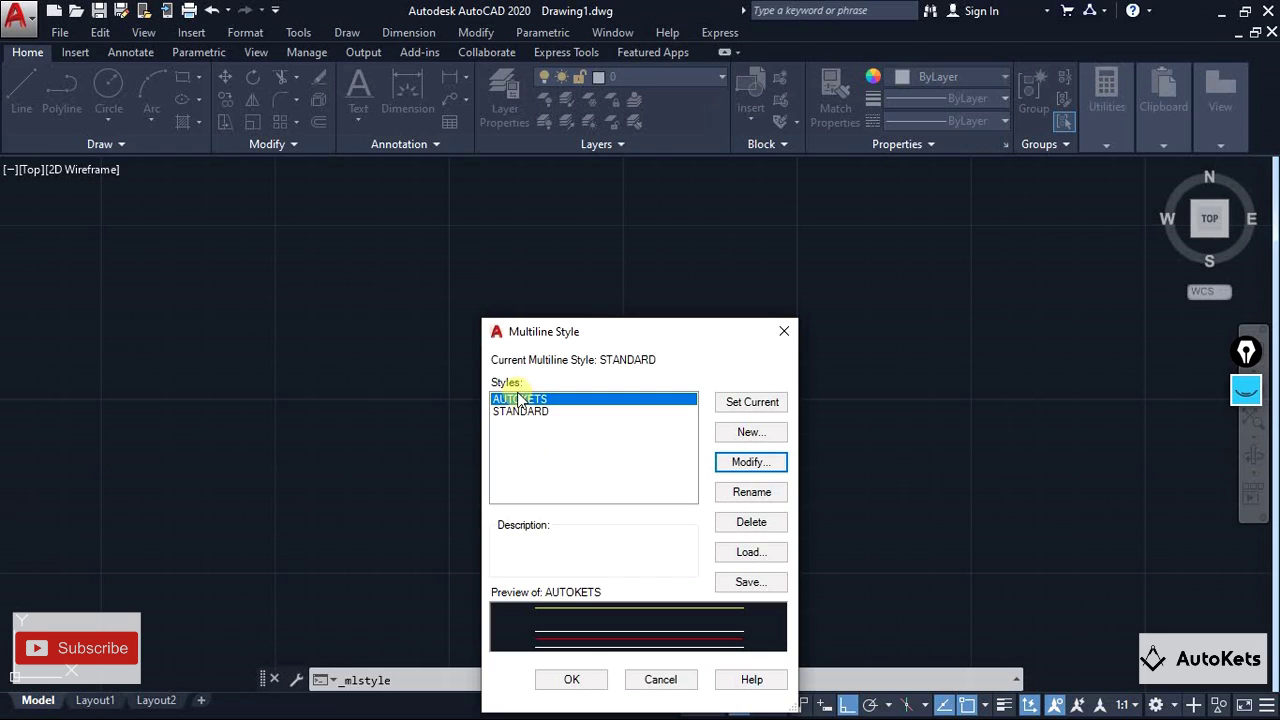
pyautogui.click(571, 679)
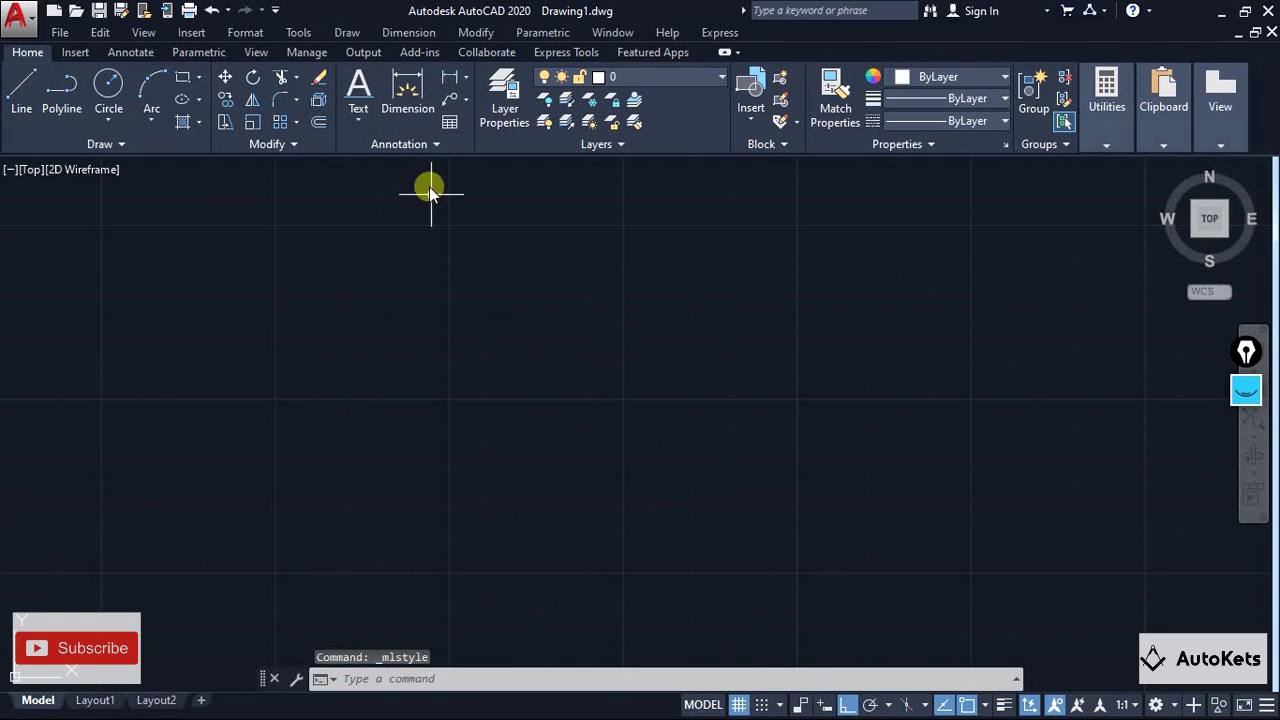
# Draw a single-segment horizontal multiline across the middle of the empty drawing area.
pyautogui.click(352, 33)
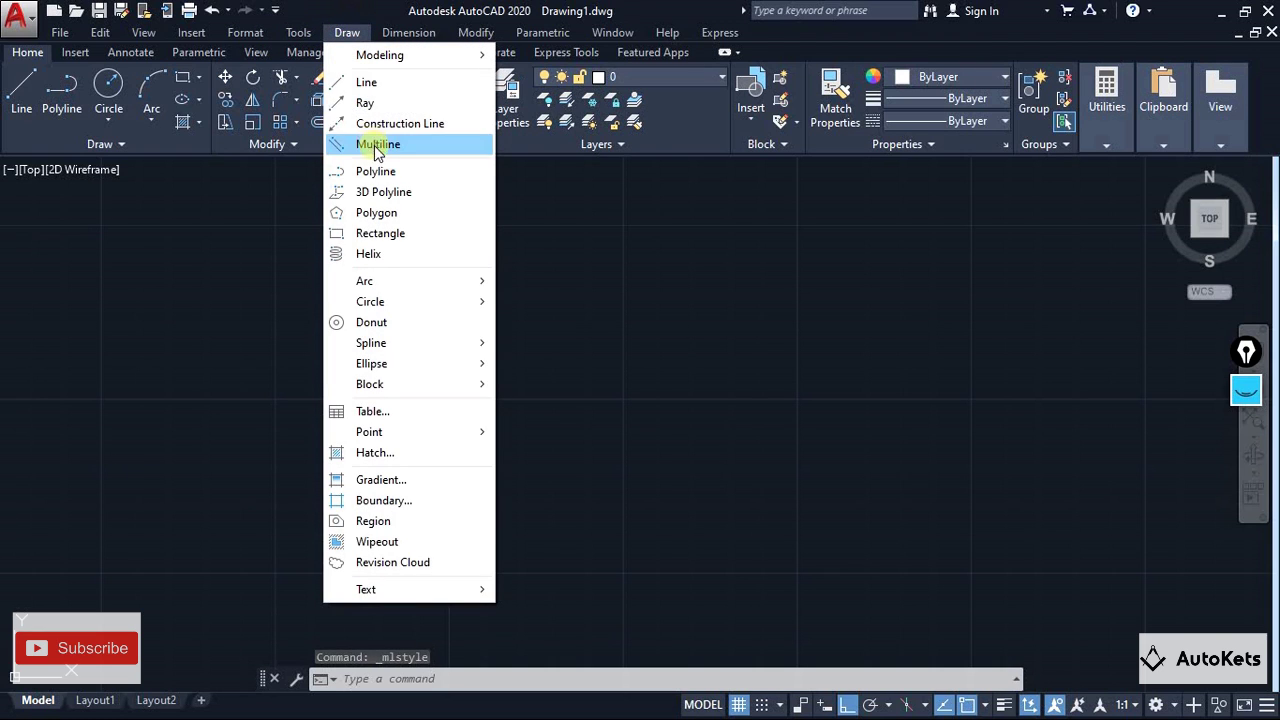
pyautogui.click(375, 144)
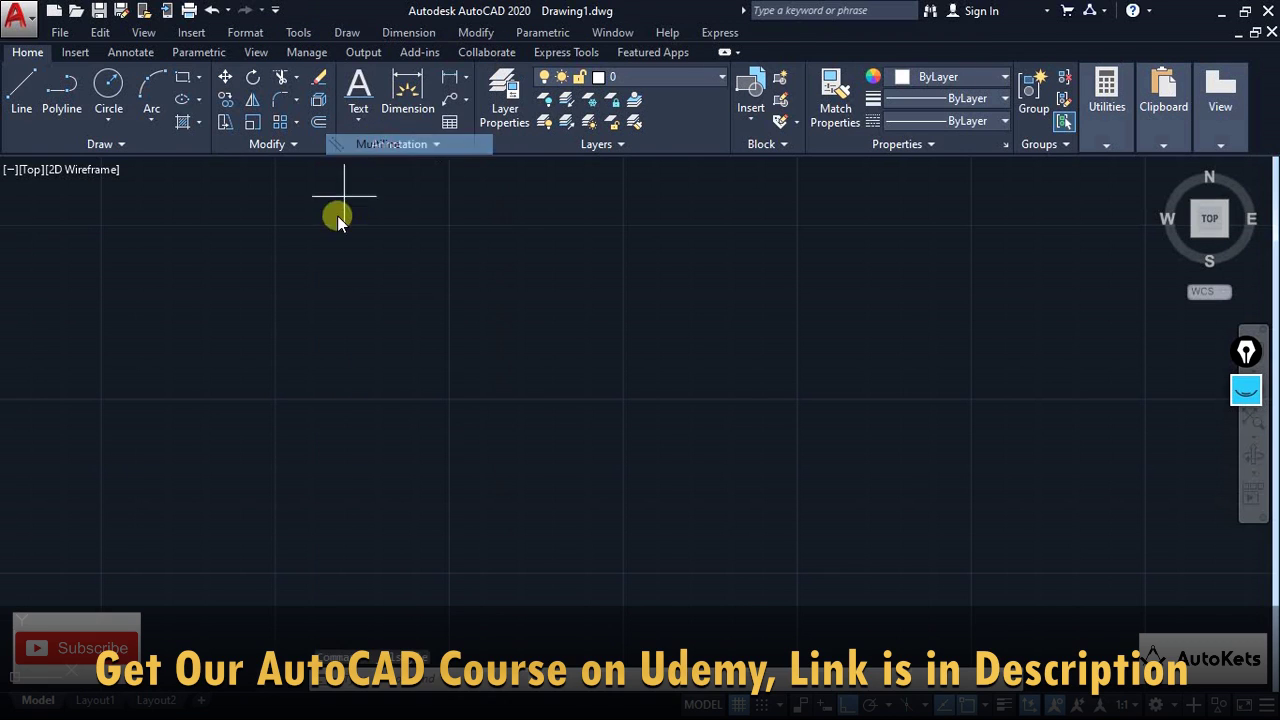
pyautogui.click(260, 446)
pyautogui.click(824, 447)
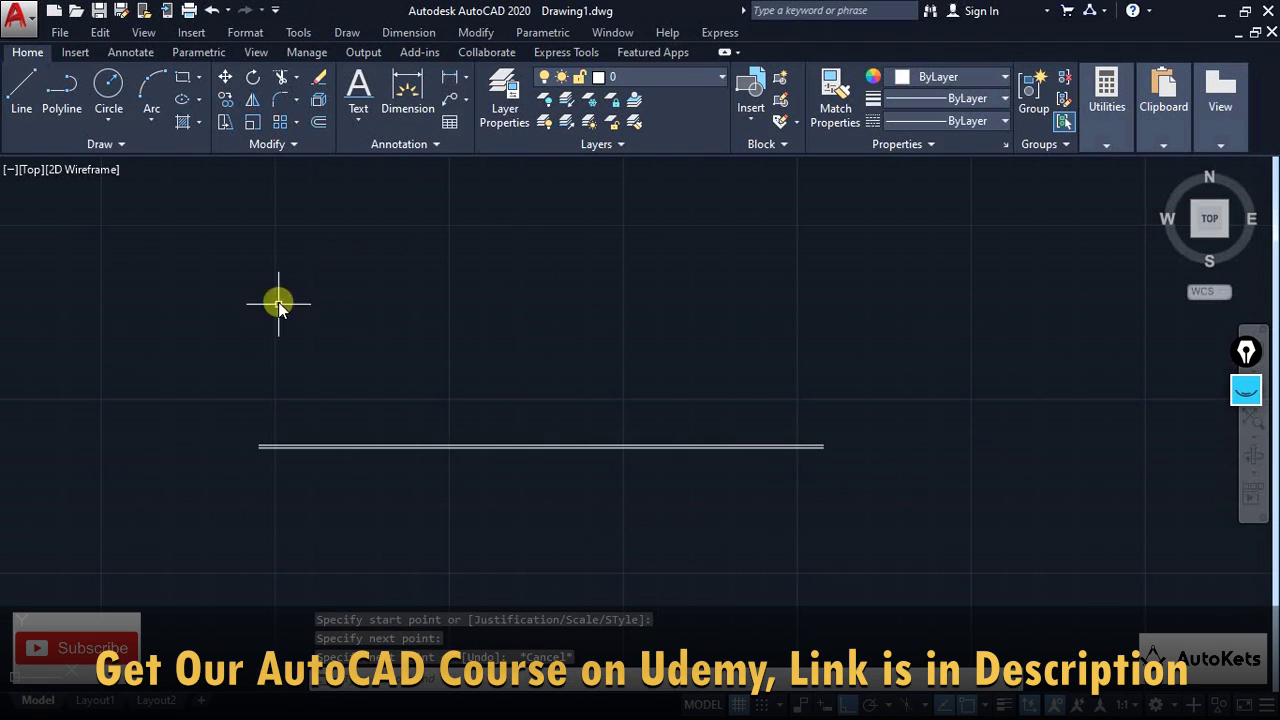
pyautogui.scroll(2, 371, 586)
pyautogui.moveTo(371, 586); pyautogui.dragTo(449, 294, button='middle')
pyautogui.press('Escape')
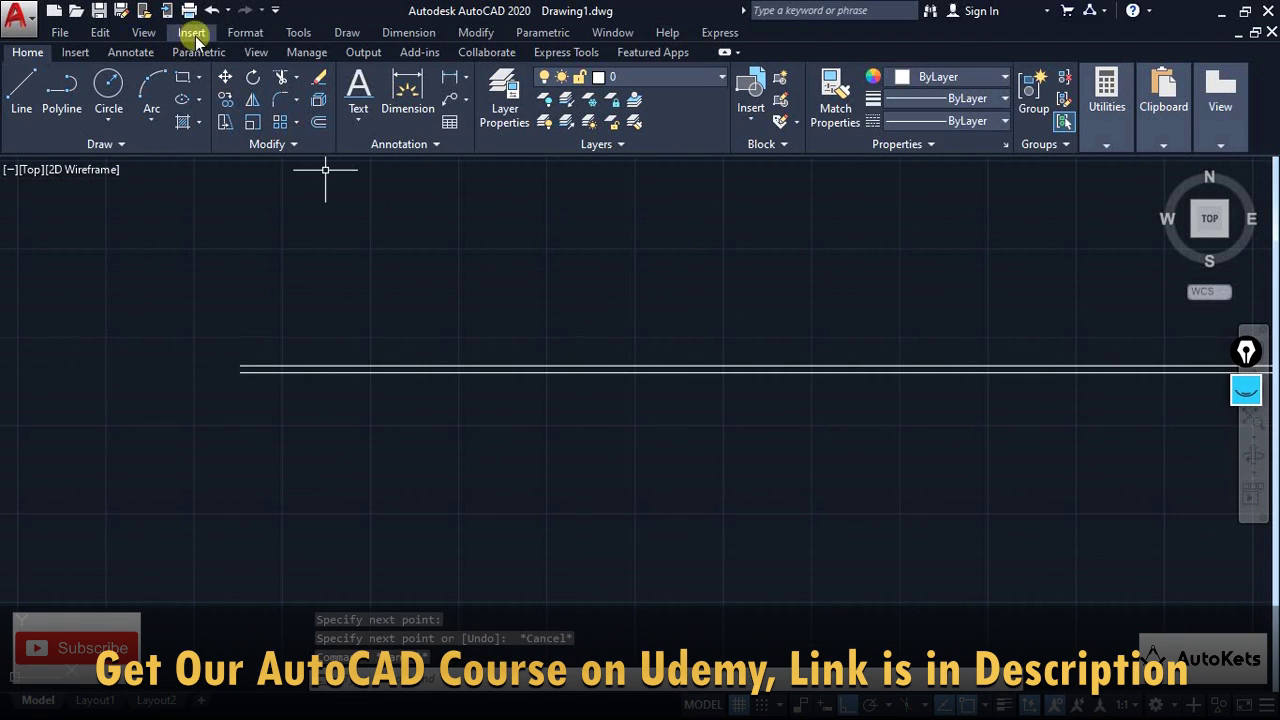
# Make AUTOKETS the current multiline style and accept the style settings.
pyautogui.click(245, 33)
pyautogui.click(286, 351)
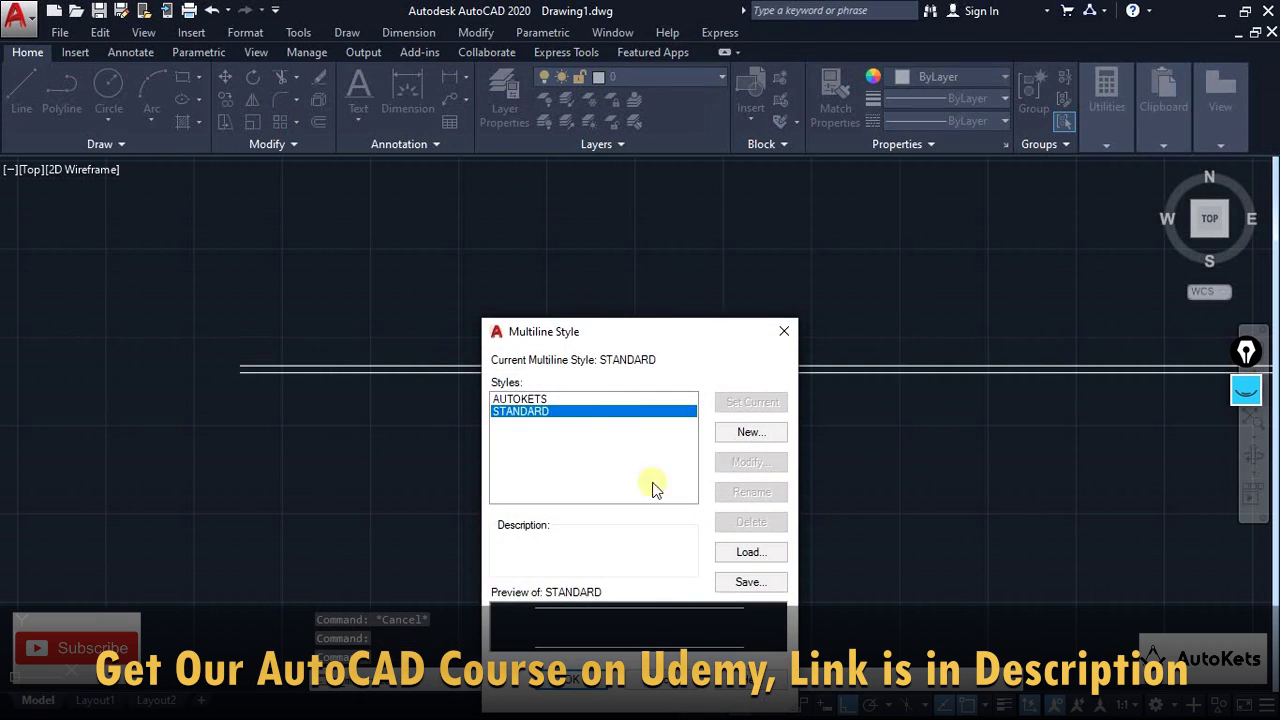
pyautogui.click(520, 400)
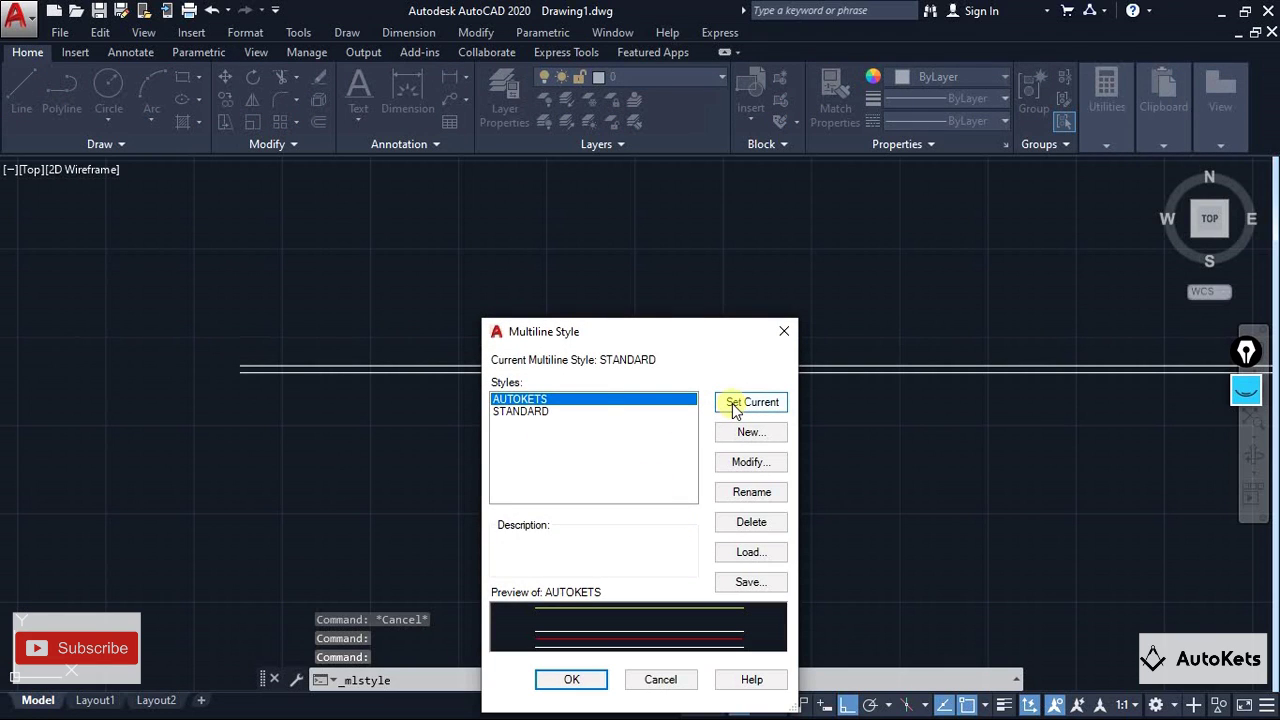
pyautogui.click(732, 403)
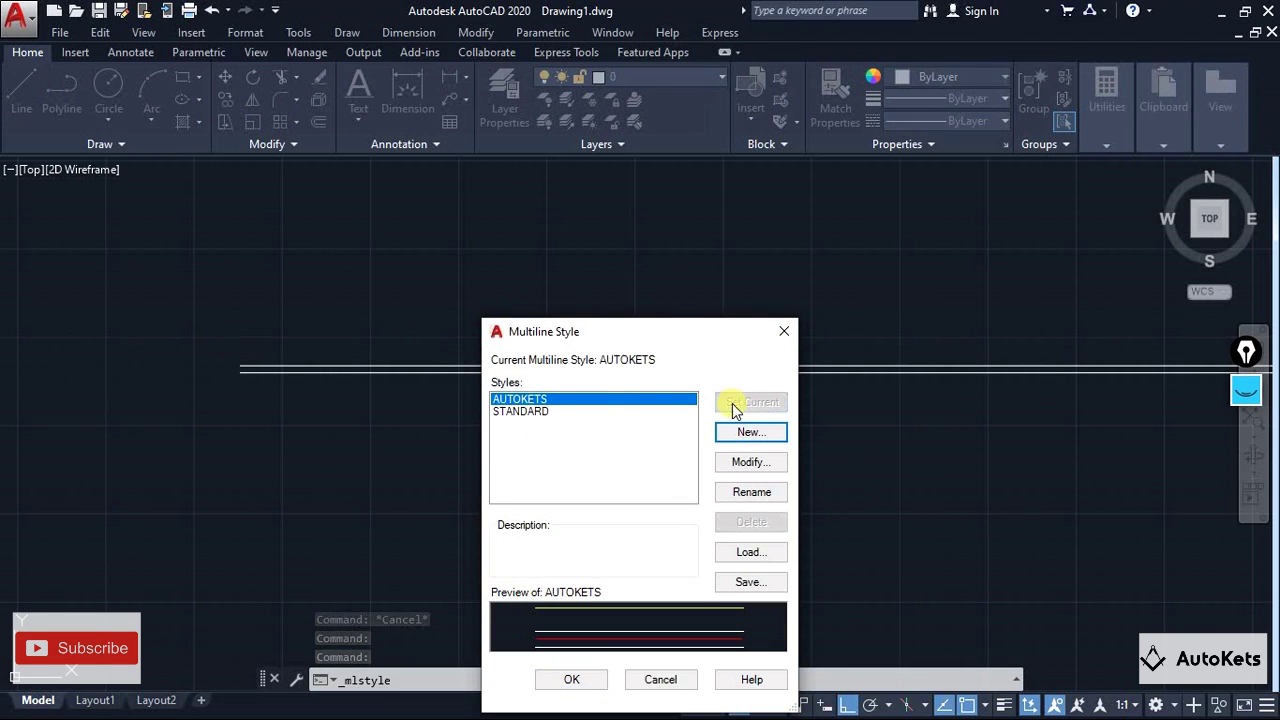
pyautogui.click(568, 682)
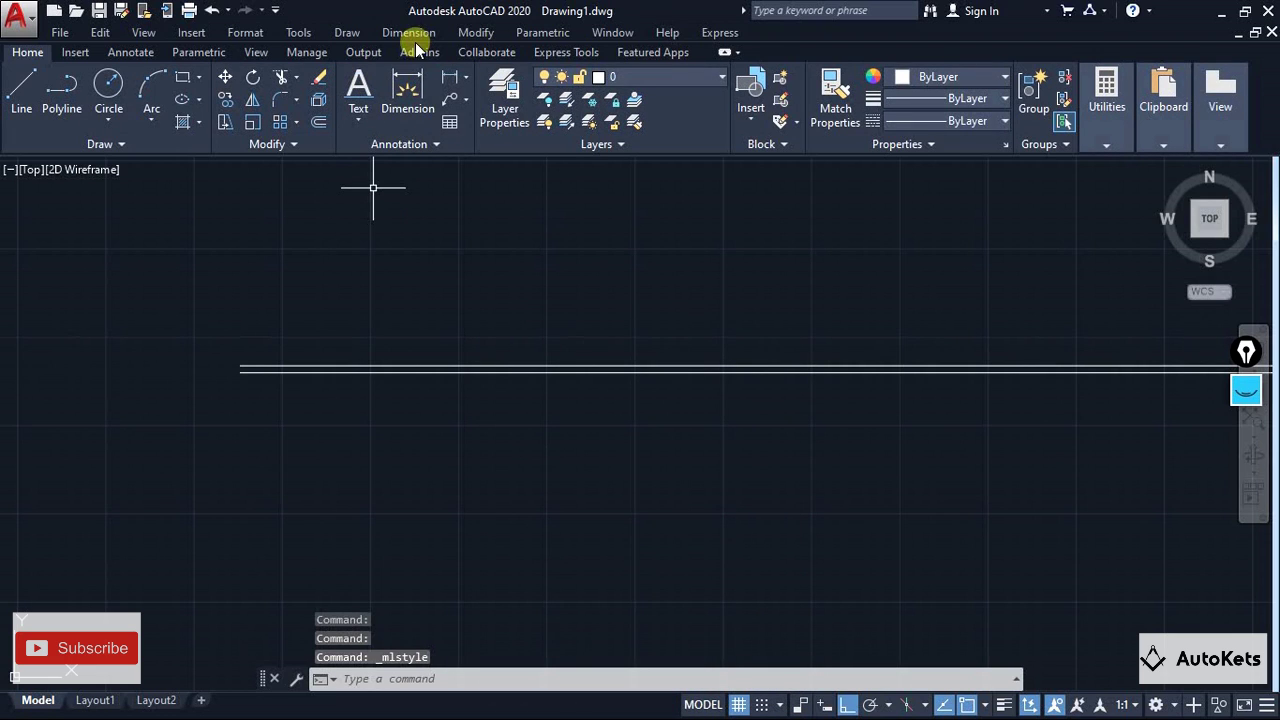
# Draw a six-segment orthogonal multiline as a stepped outline crossing the existing horizontal multiline, running its last segment upward past the start point.
pyautogui.click(347, 32)
pyautogui.click(380, 149)
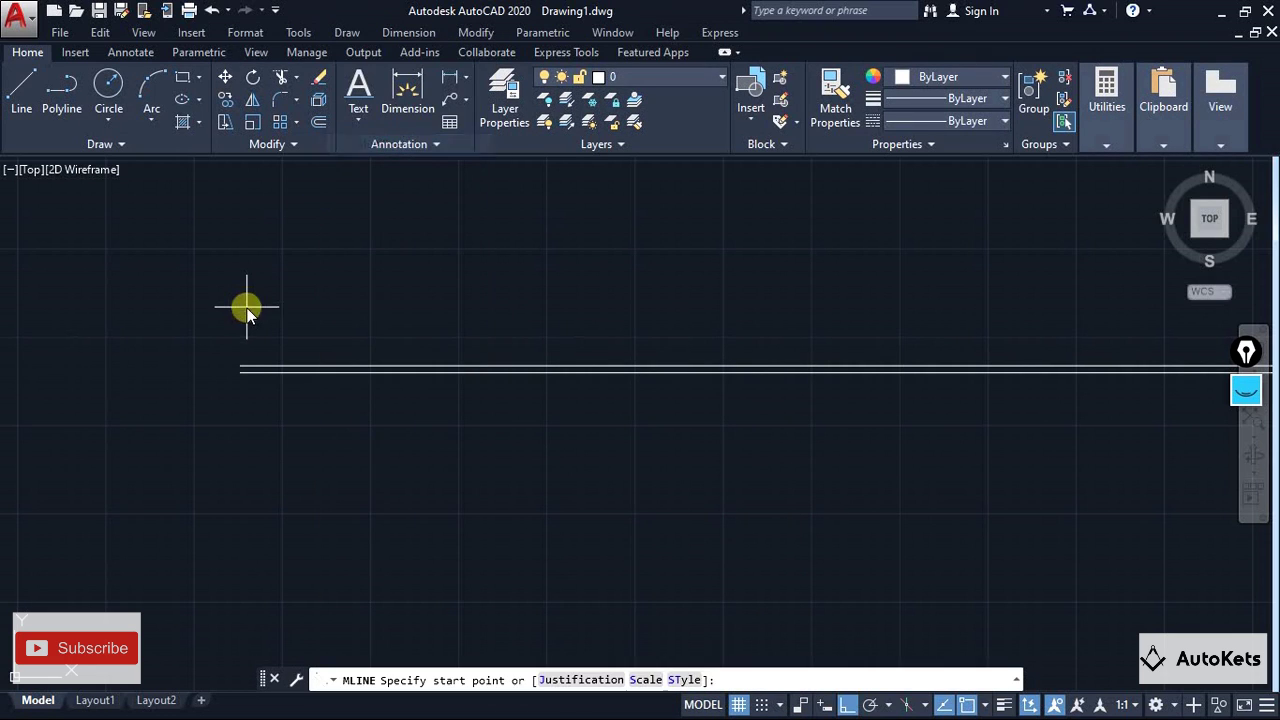
pyautogui.click(247, 307)
pyautogui.click(1024, 292)
pyautogui.click(993, 535)
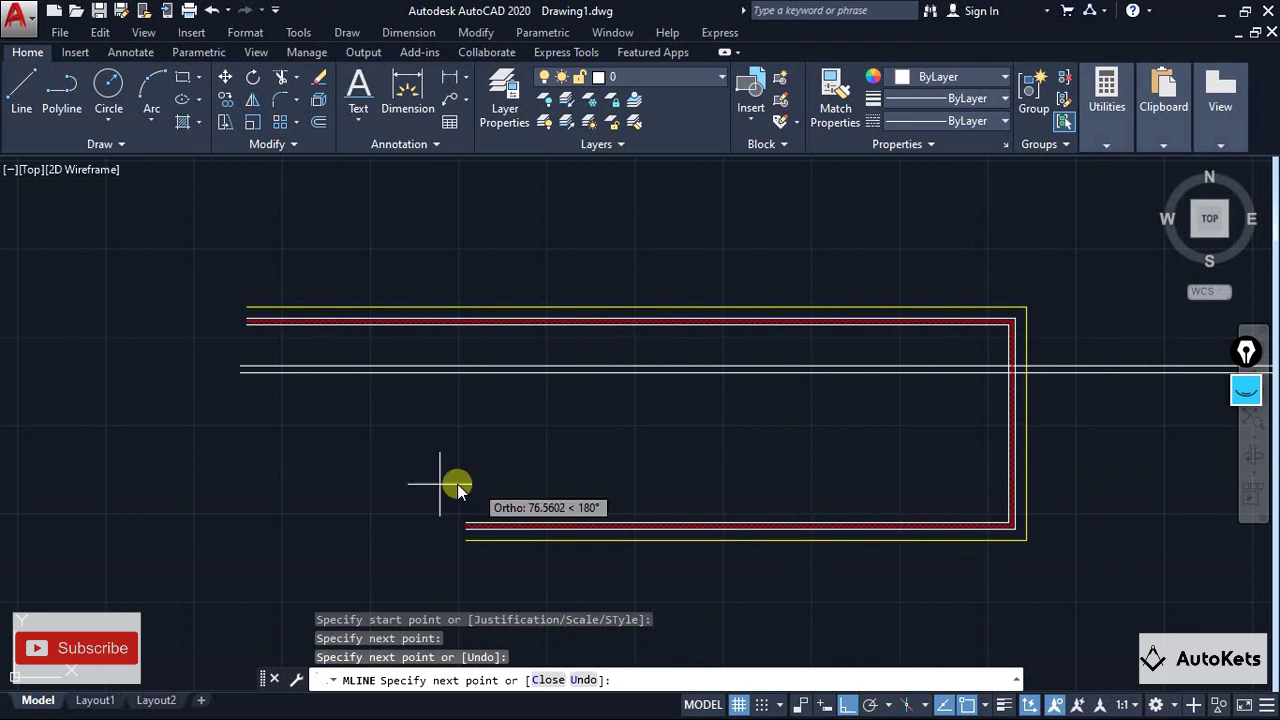
pyautogui.click(391, 475)
pyautogui.click(391, 418)
pyautogui.click(237, 418)
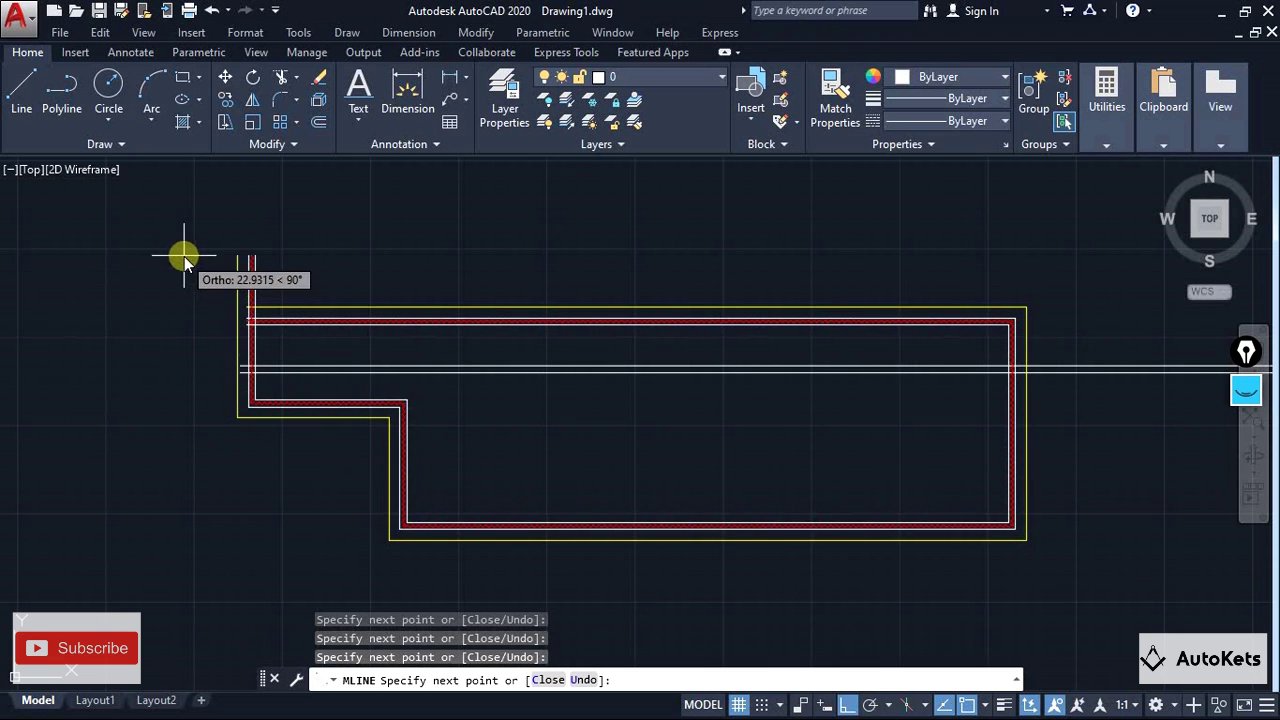
pyautogui.click(186, 253)
pyautogui.press('Escape')
pyautogui.scroll(10, 358, 392)
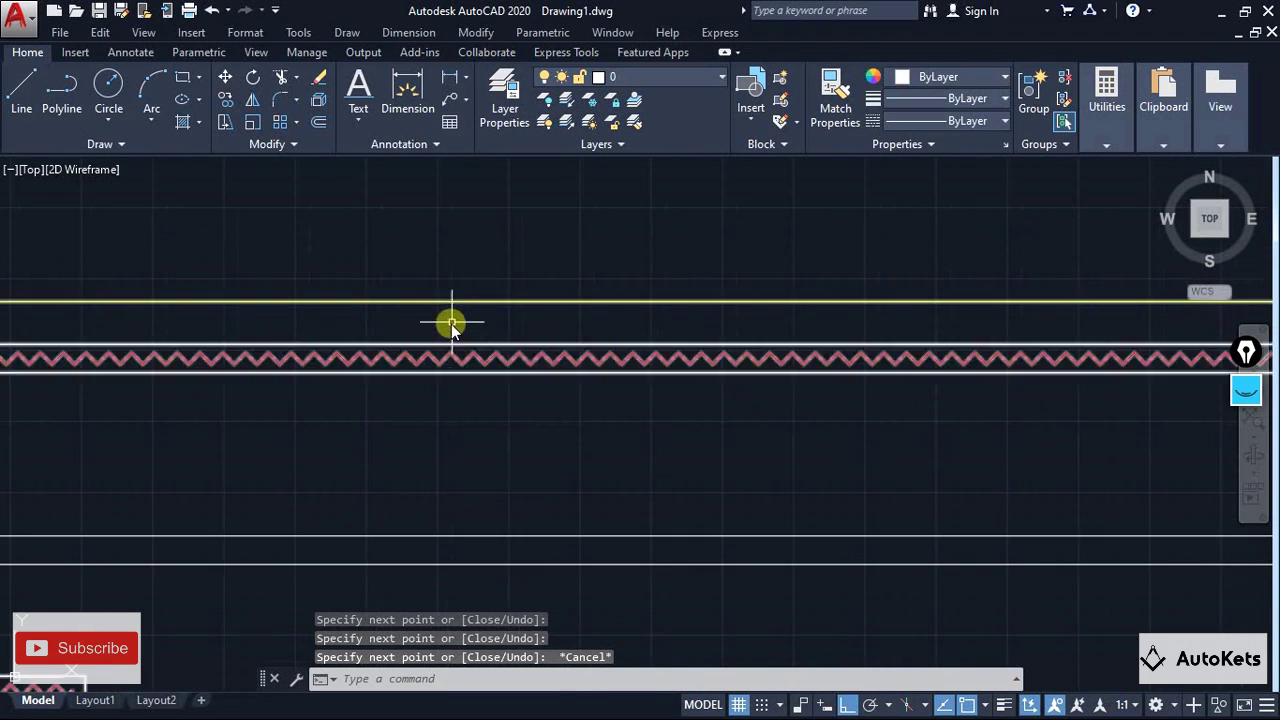
pyautogui.scroll(-8, 458, 400)
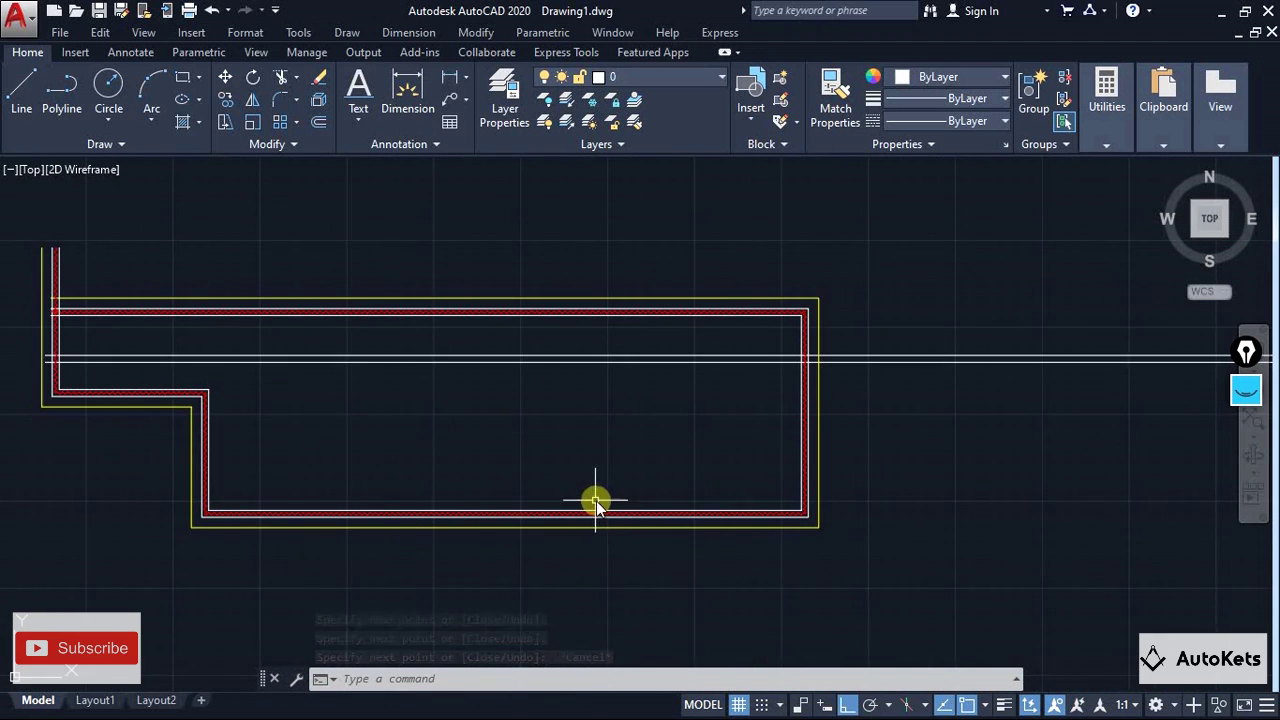
pyautogui.moveTo(596, 501); pyautogui.dragTo(699, 501, button='middle')
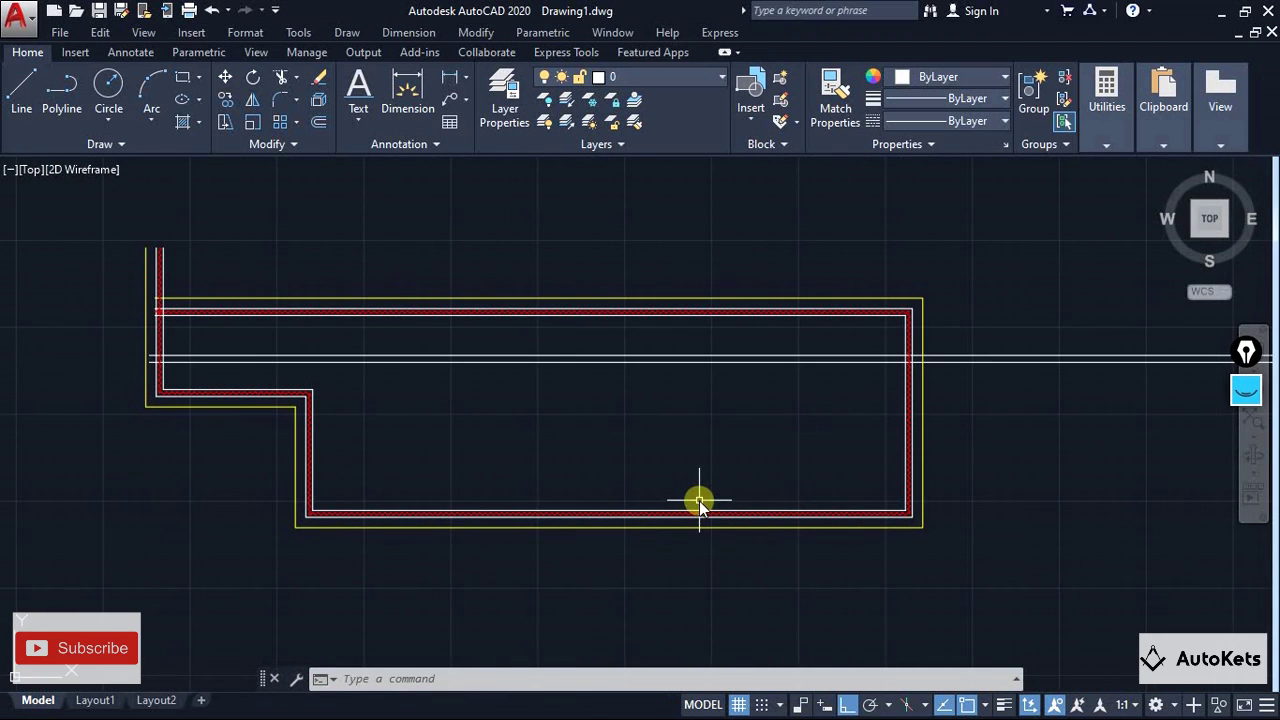